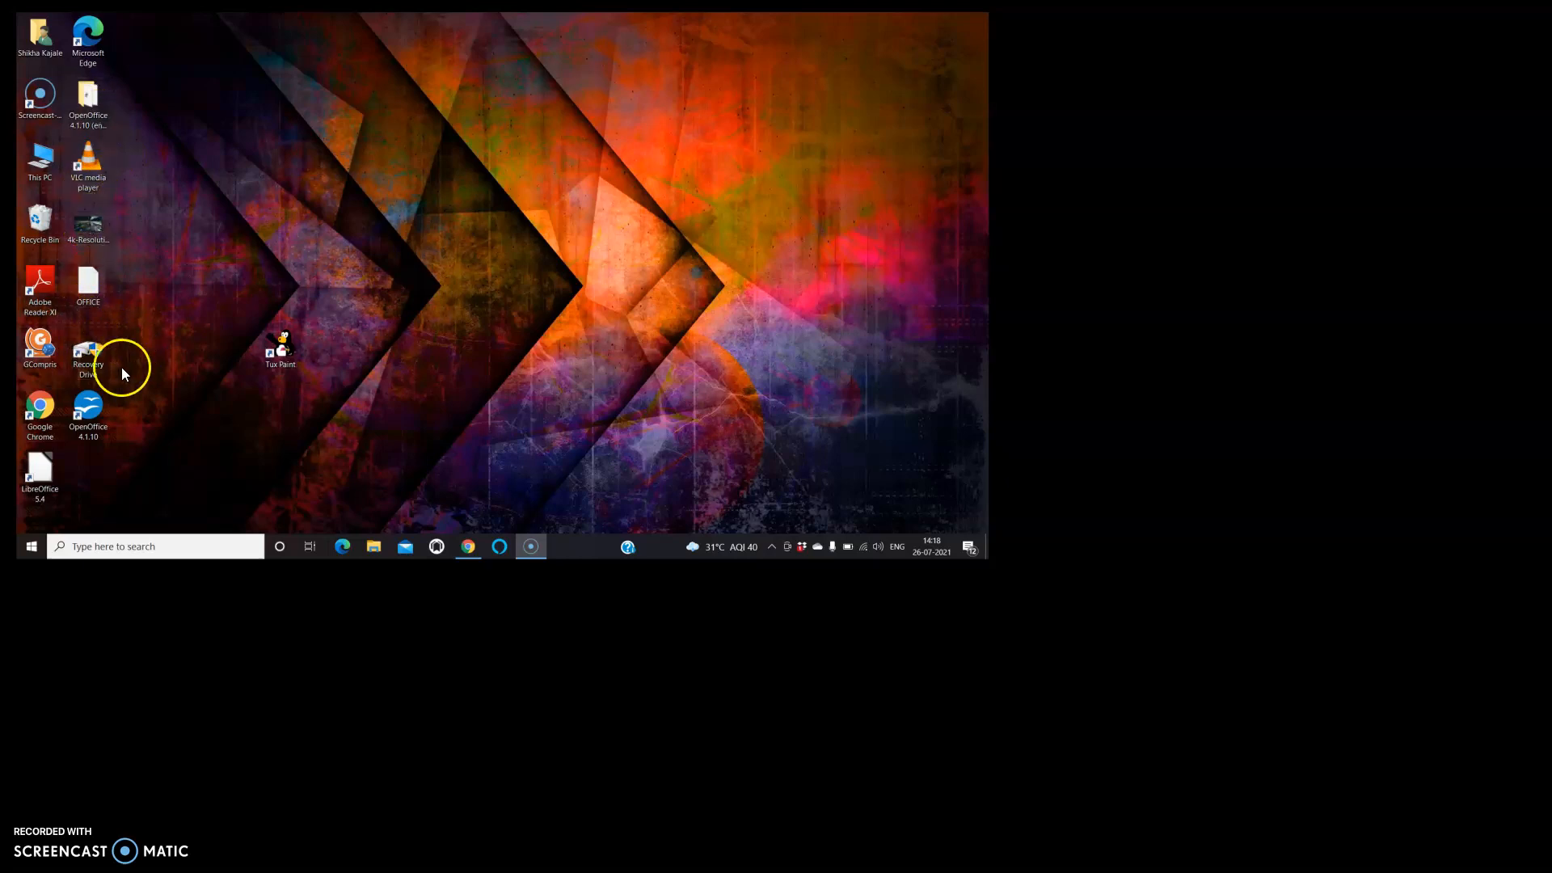
- Start OpenOffice from the desktop and create a new text document in a maximized window
{"action": "double_click", "coordinate": [90, 432]}
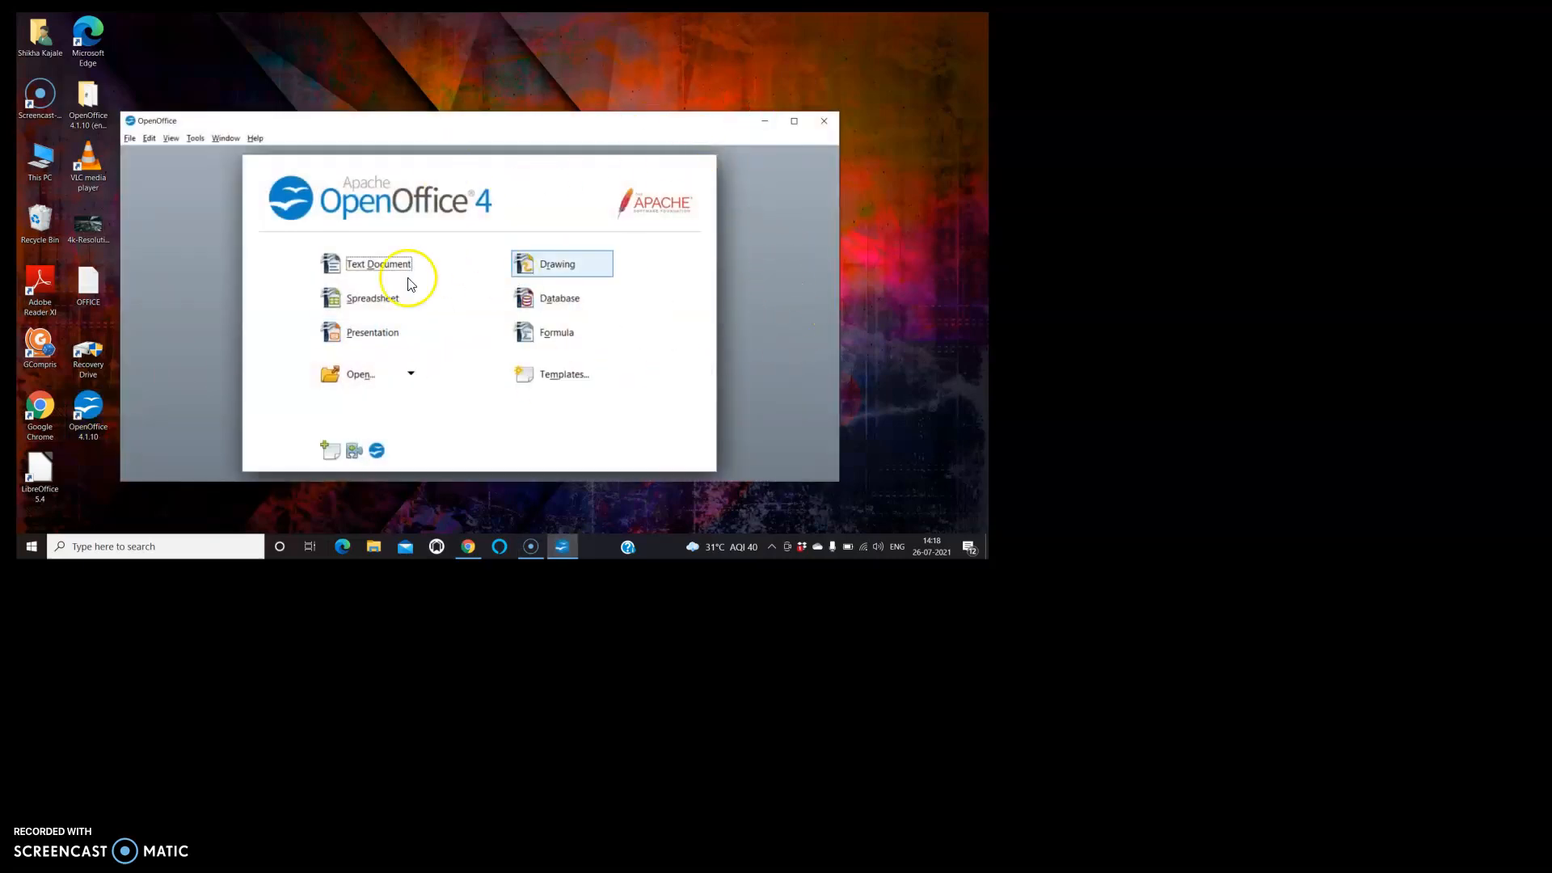
{"action": "left_click", "coordinate": [385, 277]}
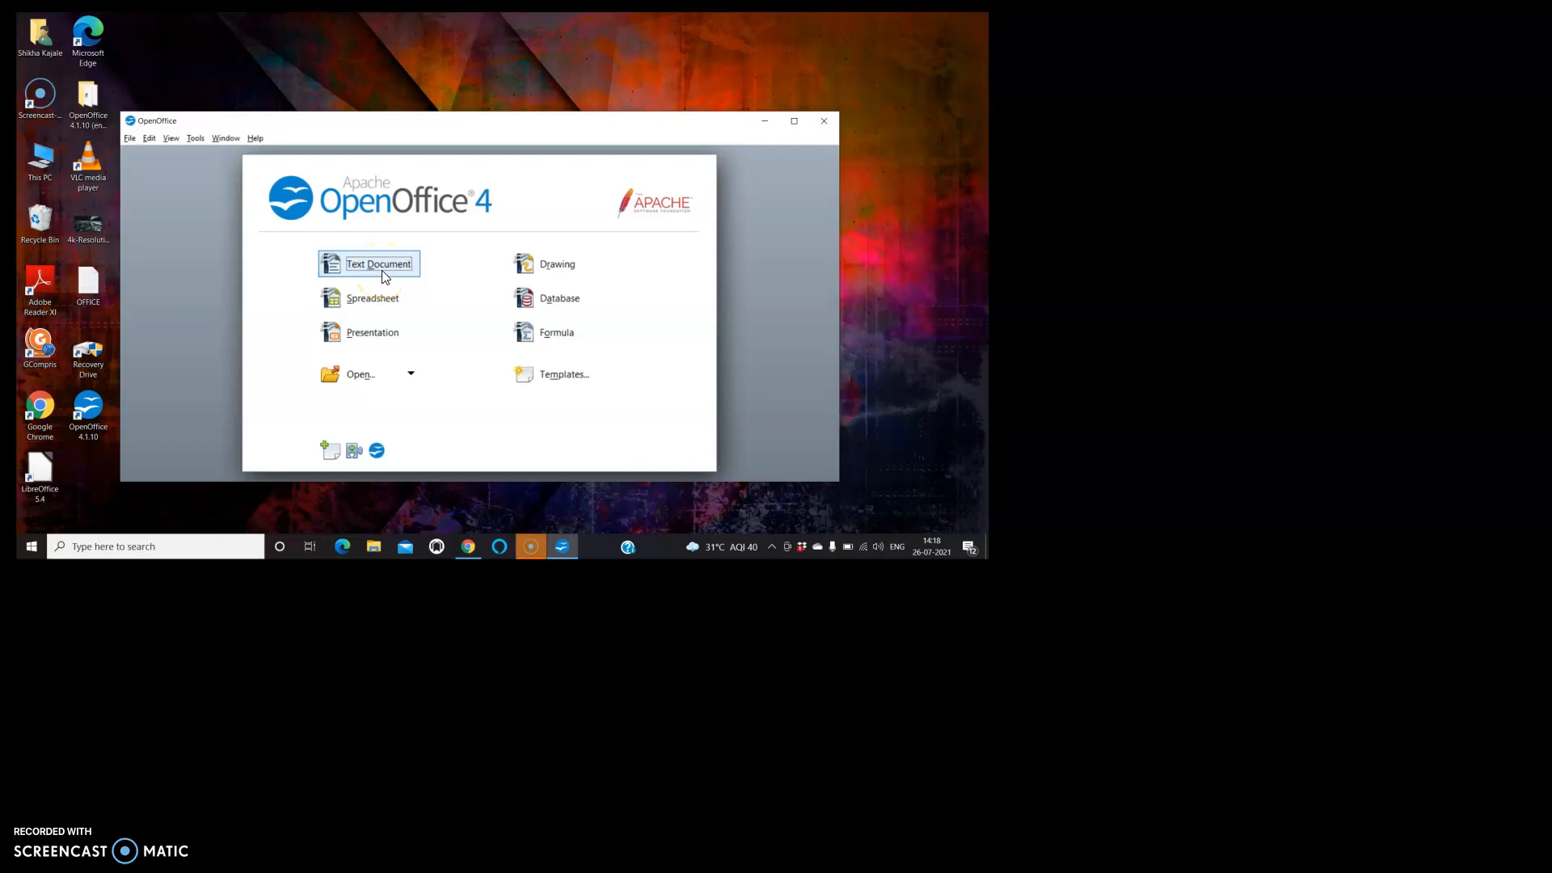
{"action": "left_click", "coordinate": [794, 121]}
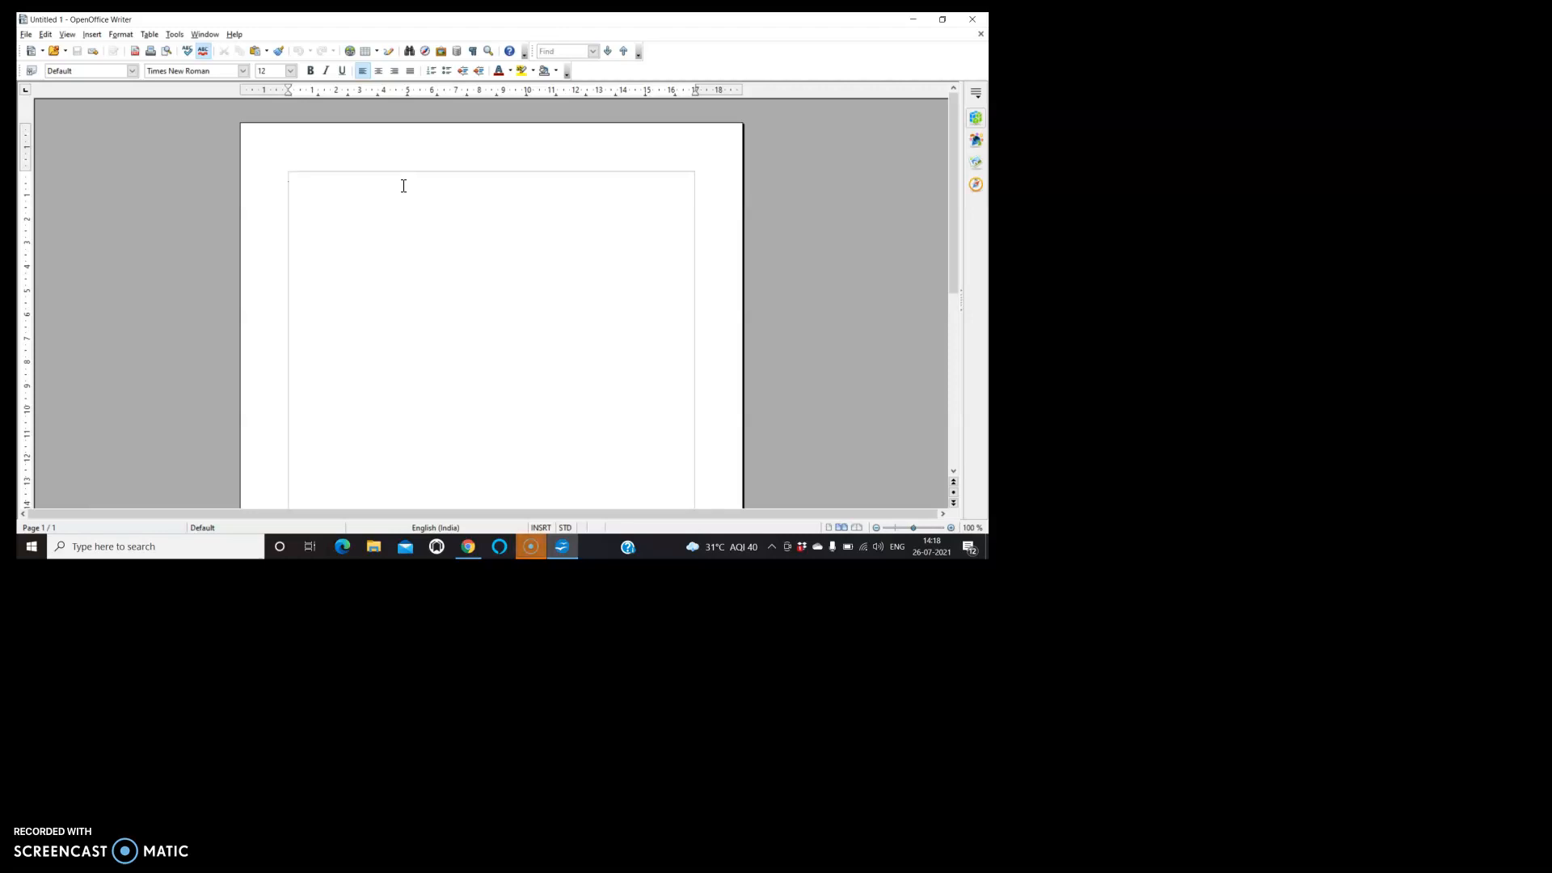
- Insert the picture file "filters" from the Downloads folder into the blank document and deselect it
{"action": "left_click", "coordinate": [92, 35]}
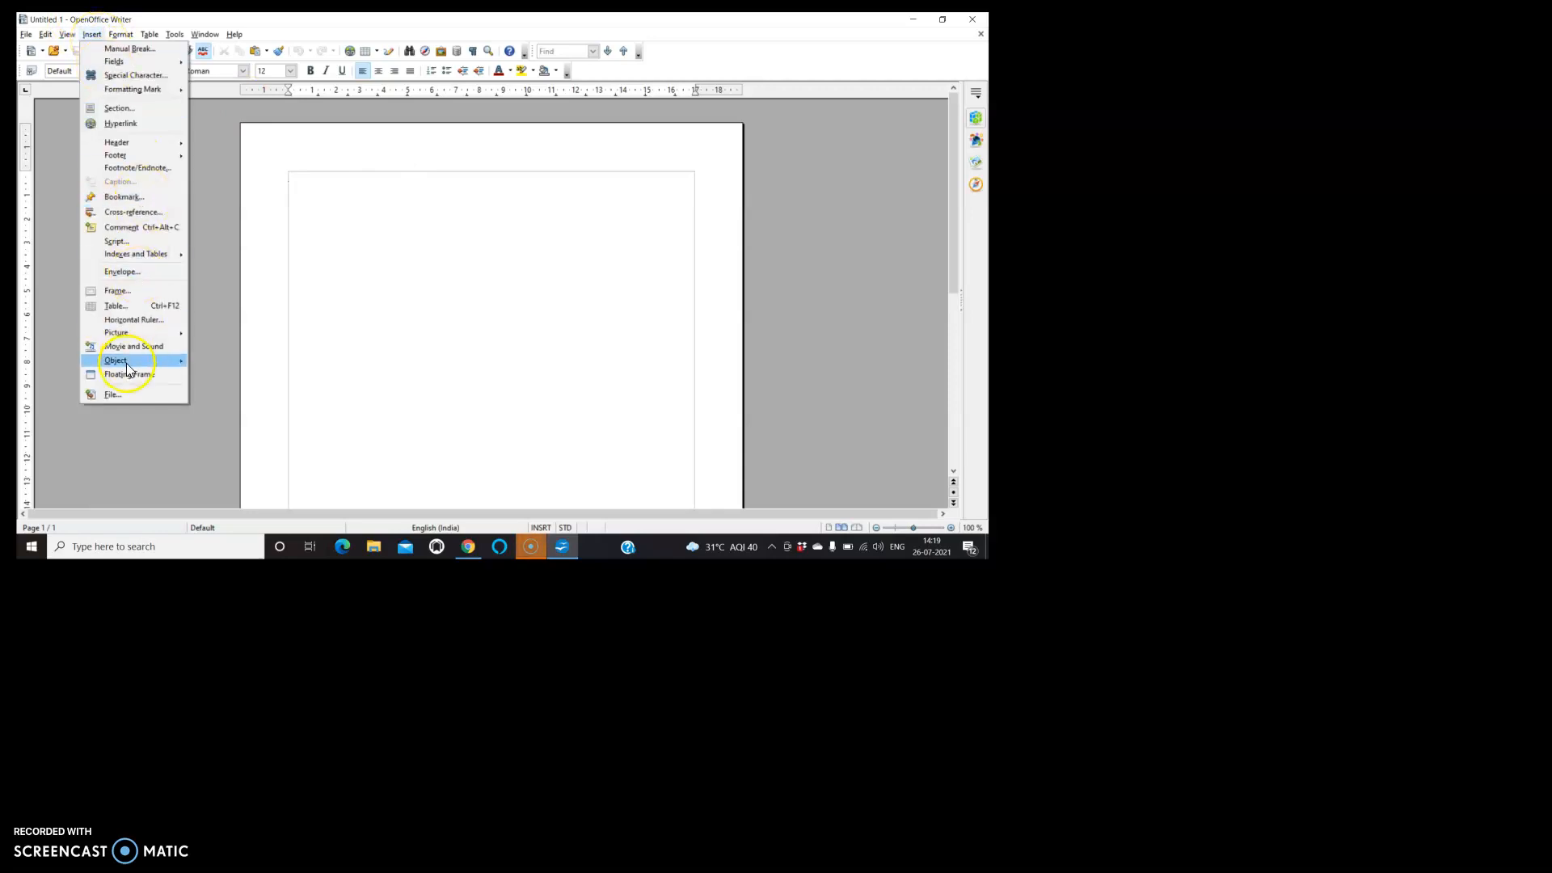
{"action": "mouse_move", "coordinate": [156, 338]}
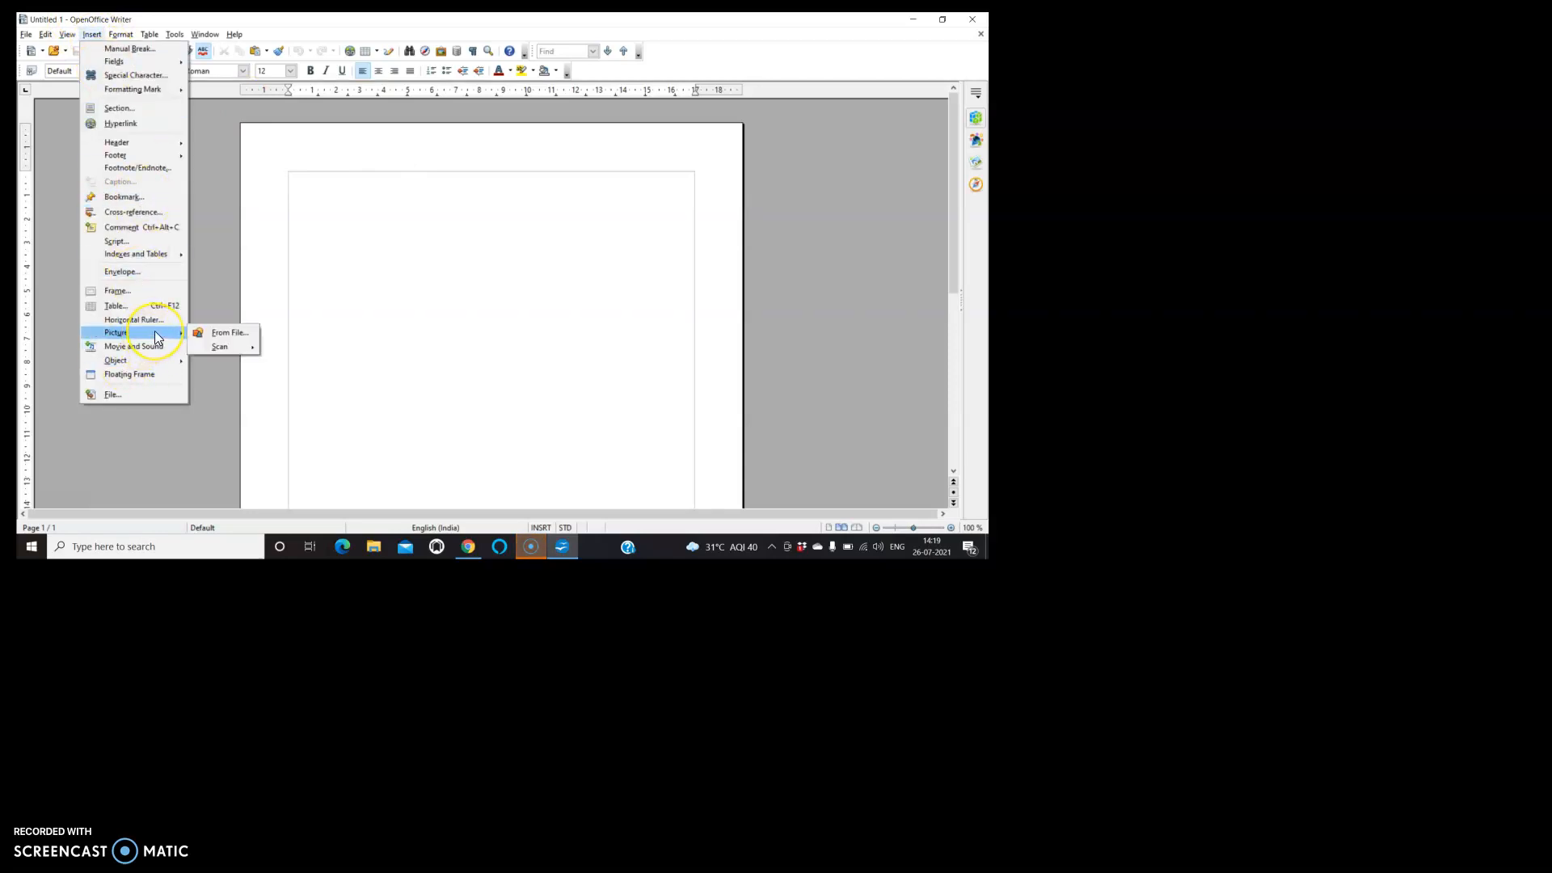
{"action": "left_click", "coordinate": [240, 333]}
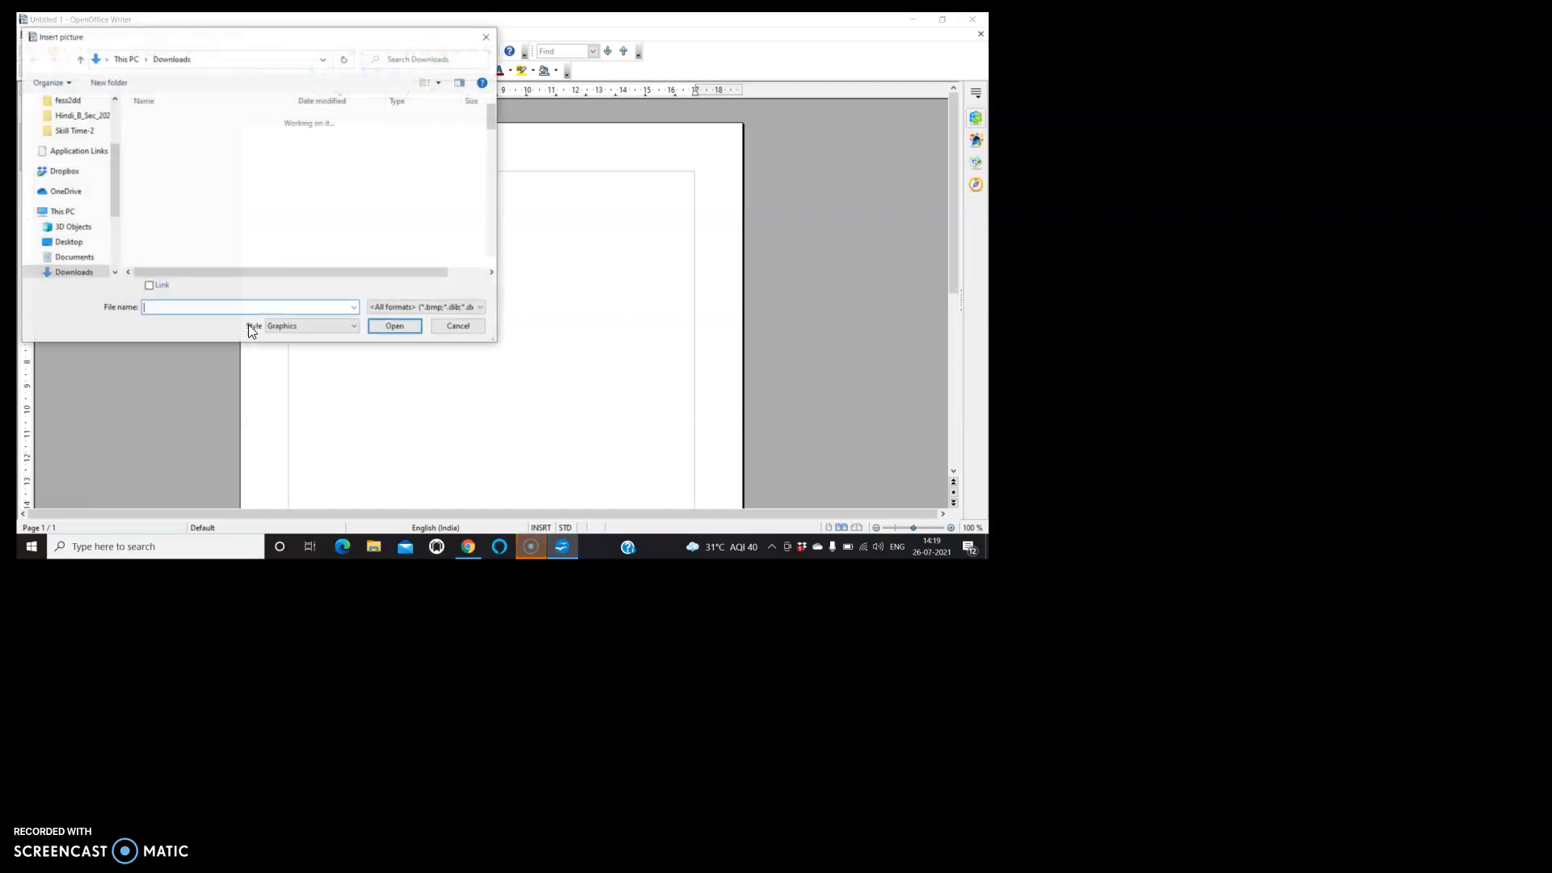
{"action": "left_click", "coordinate": [166, 164]}
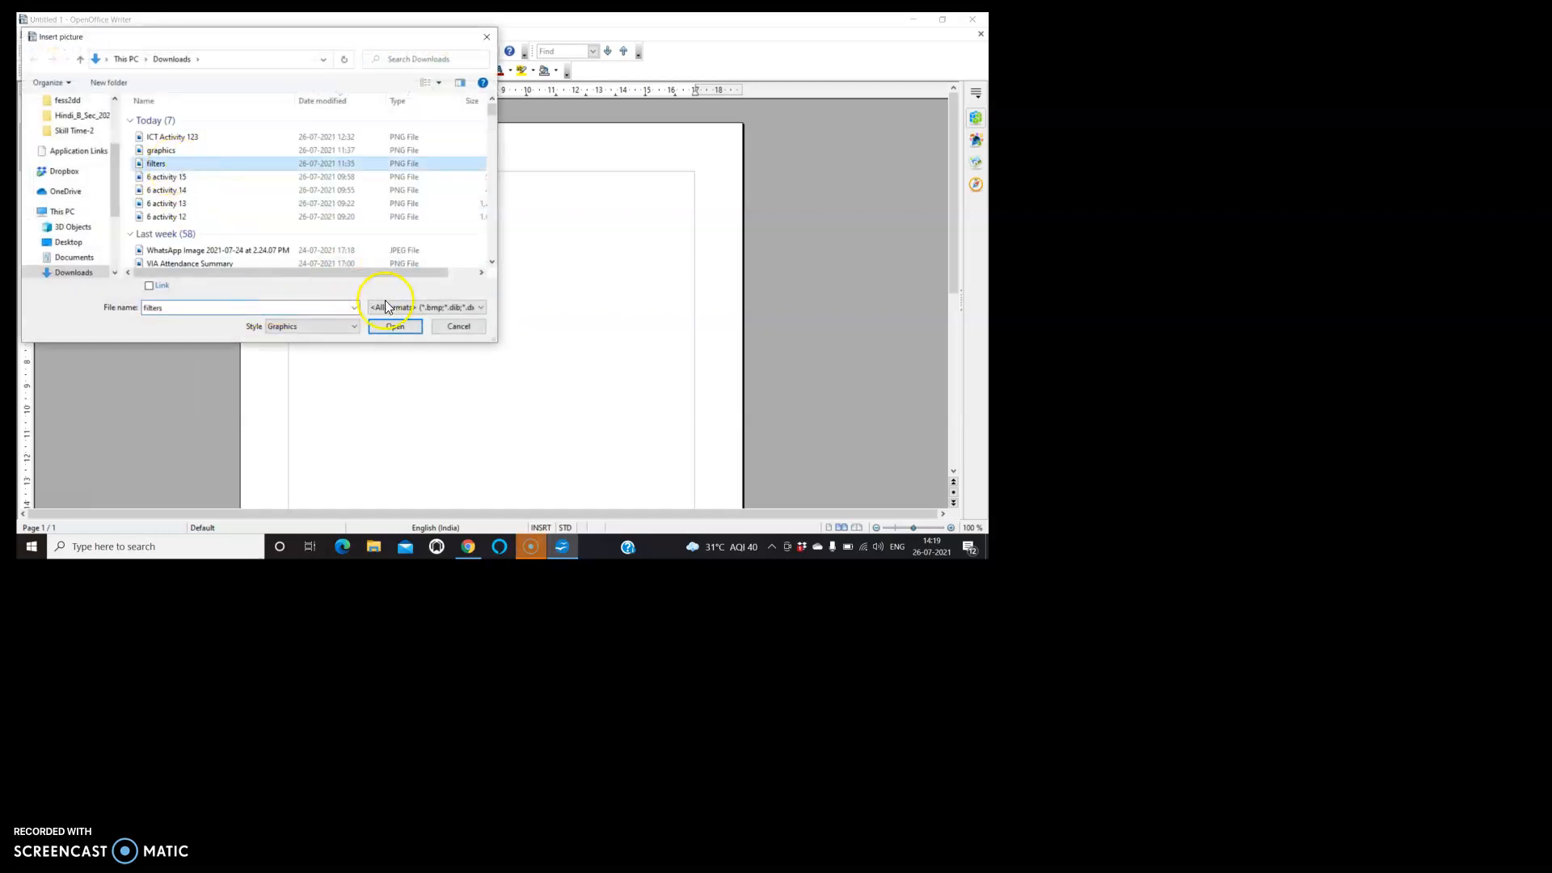
{"action": "left_click", "coordinate": [402, 328]}
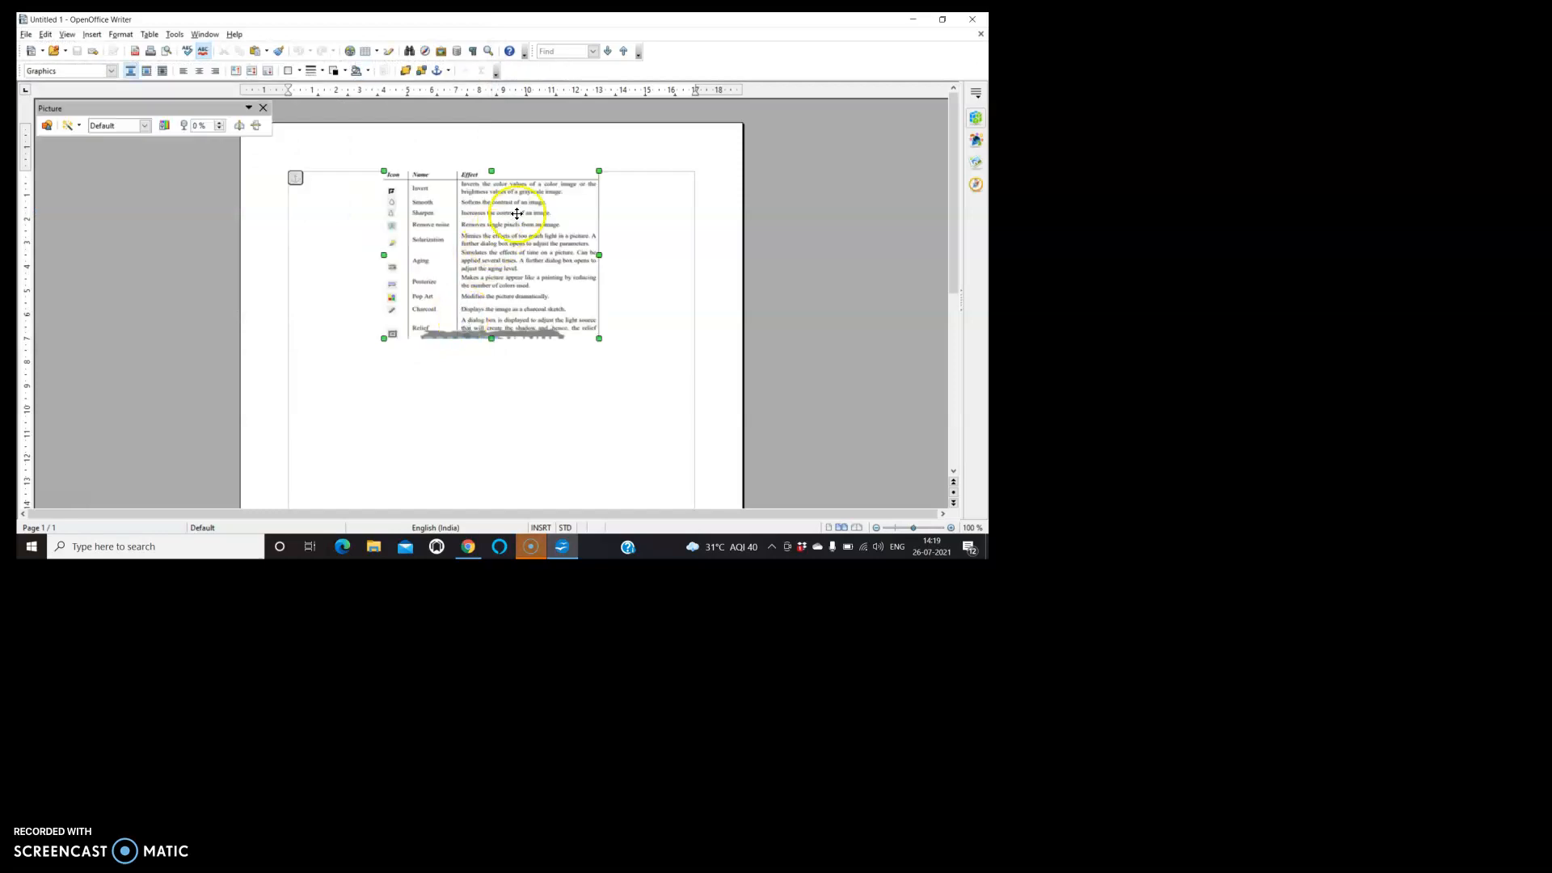
{"action": "left_click", "coordinate": [616, 376]}
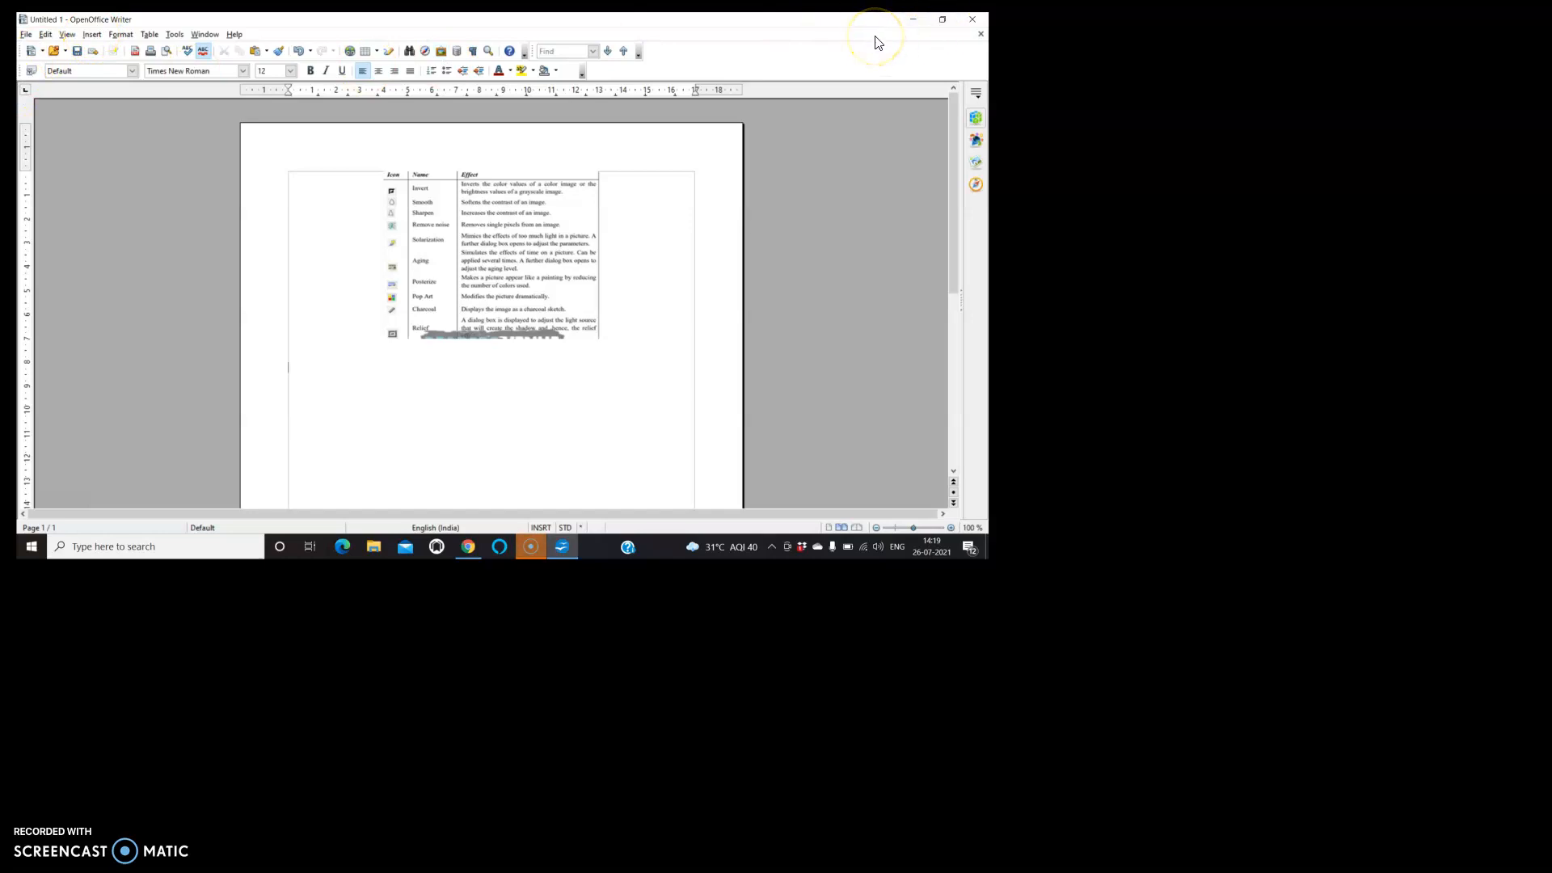
- Shrink the Writer window to expose the desktop and drop the 4k-Resolution-Wallpapers-5 image from there into the document
{"action": "left_click", "coordinate": [943, 18]}
{"action": "left_click_drag", "start_coordinate": [485, 122], "coordinate": [582, 26]}
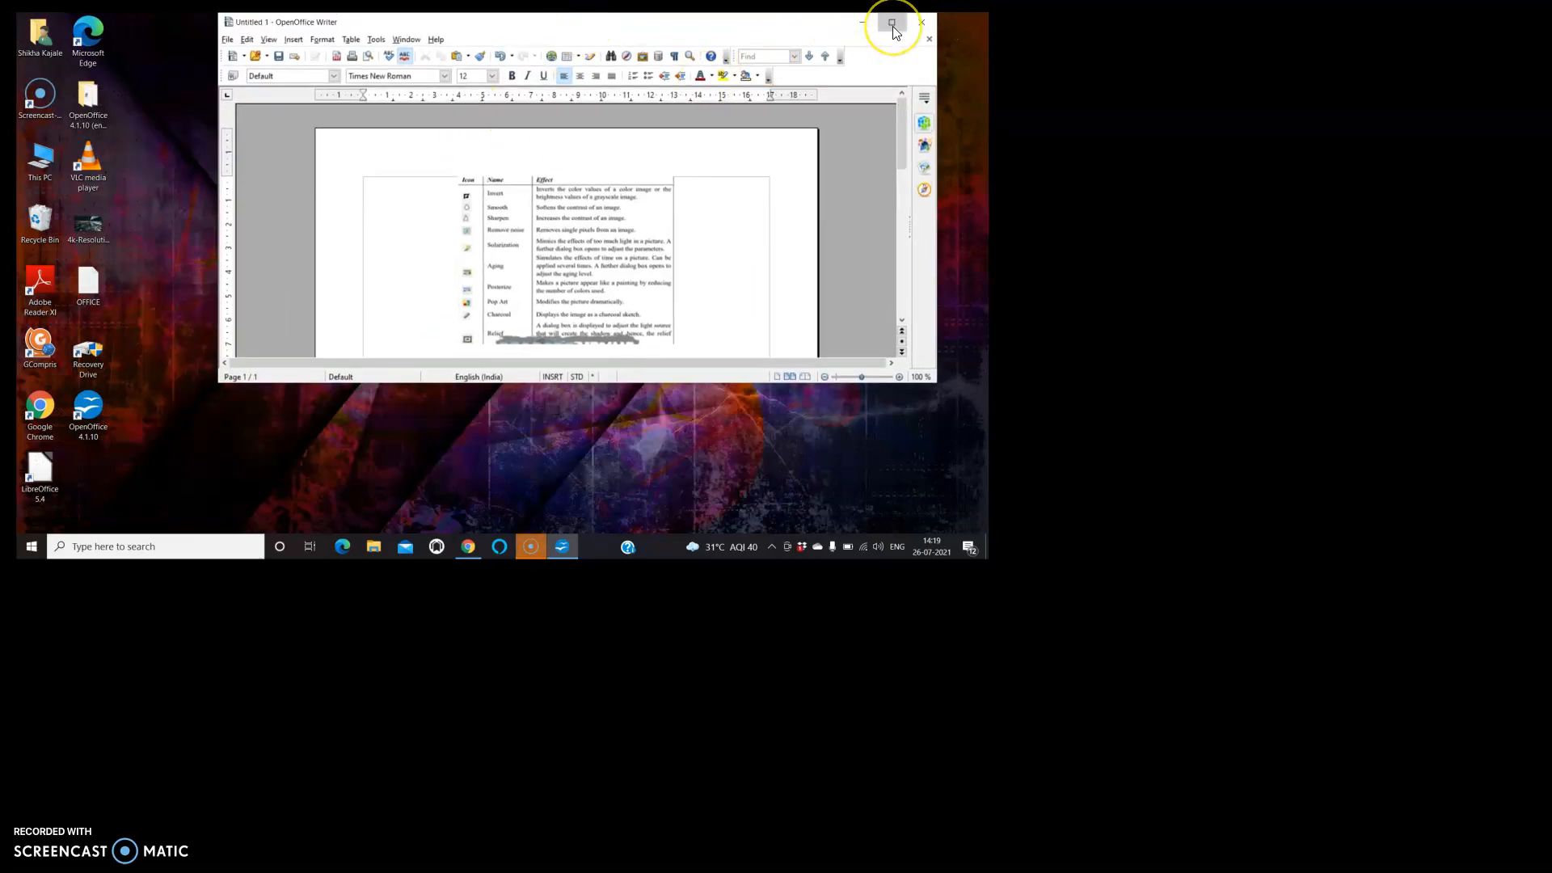
{"action": "left_click", "coordinate": [892, 23]}
{"action": "left_click", "coordinate": [943, 19]}
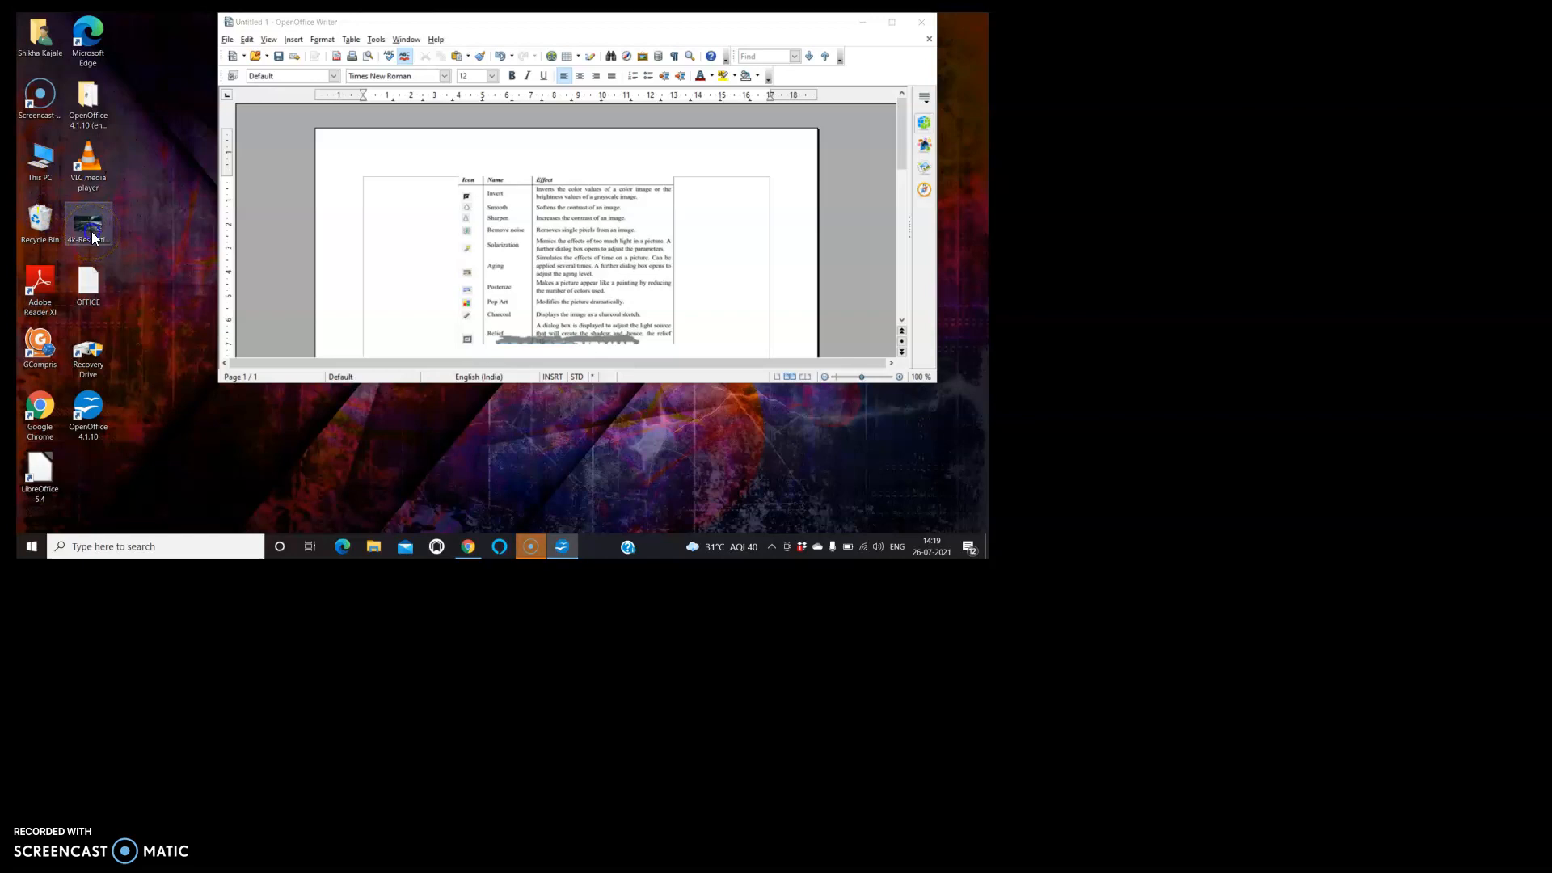
{"action": "left_click", "coordinate": [213, 242]}
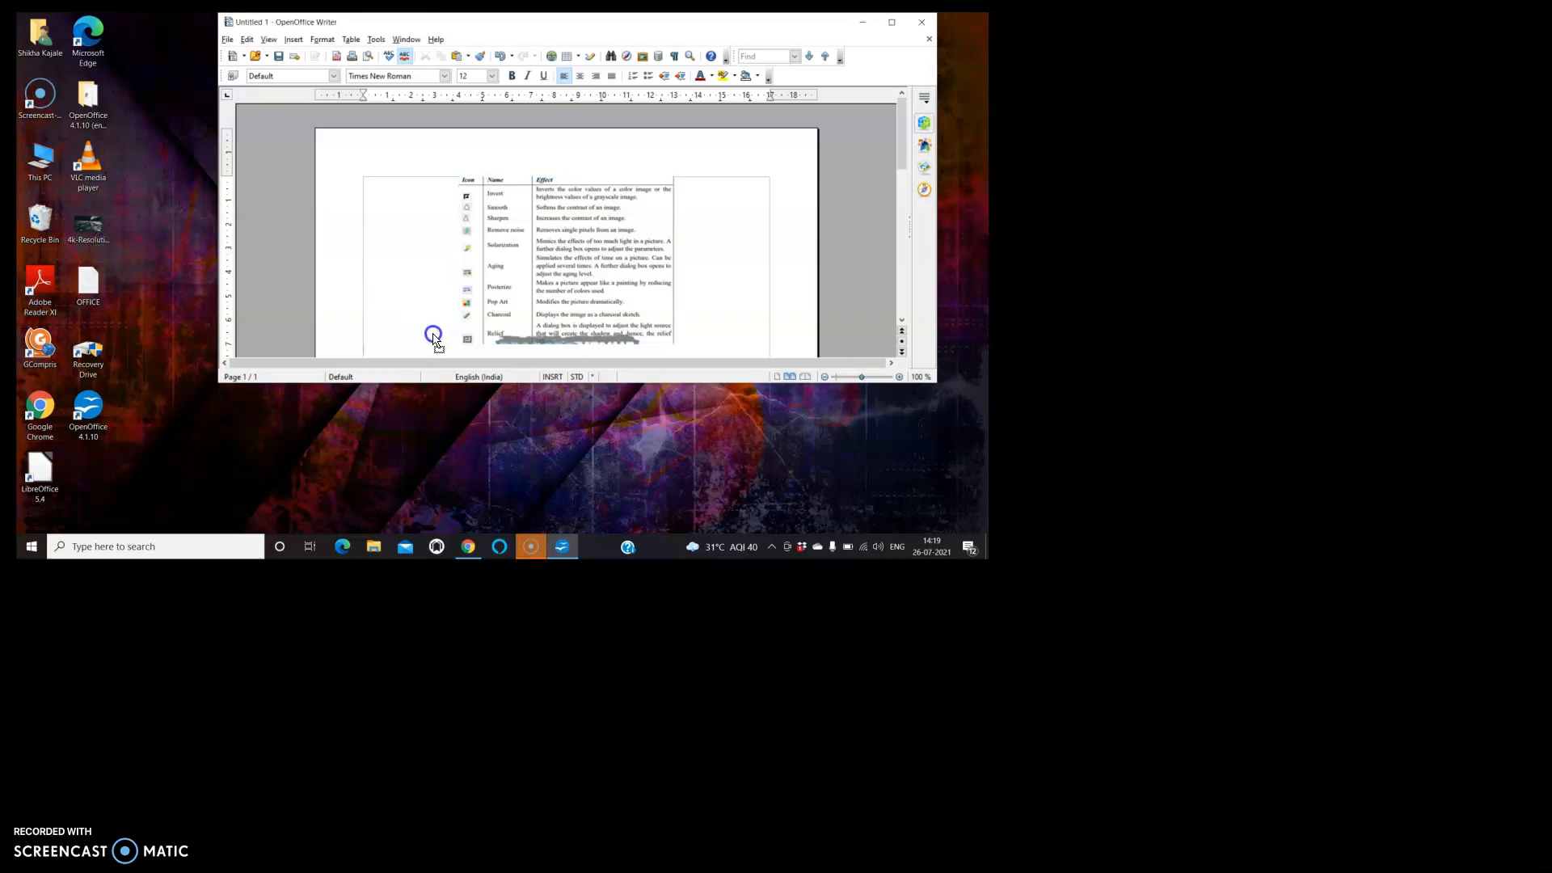
{"action": "scroll", "coordinate": [433, 338], "scroll_direction": "down", "scroll_amount": 3}
{"action": "left_click_drag", "start_coordinate": [432, 334], "coordinate": [433, 334]}
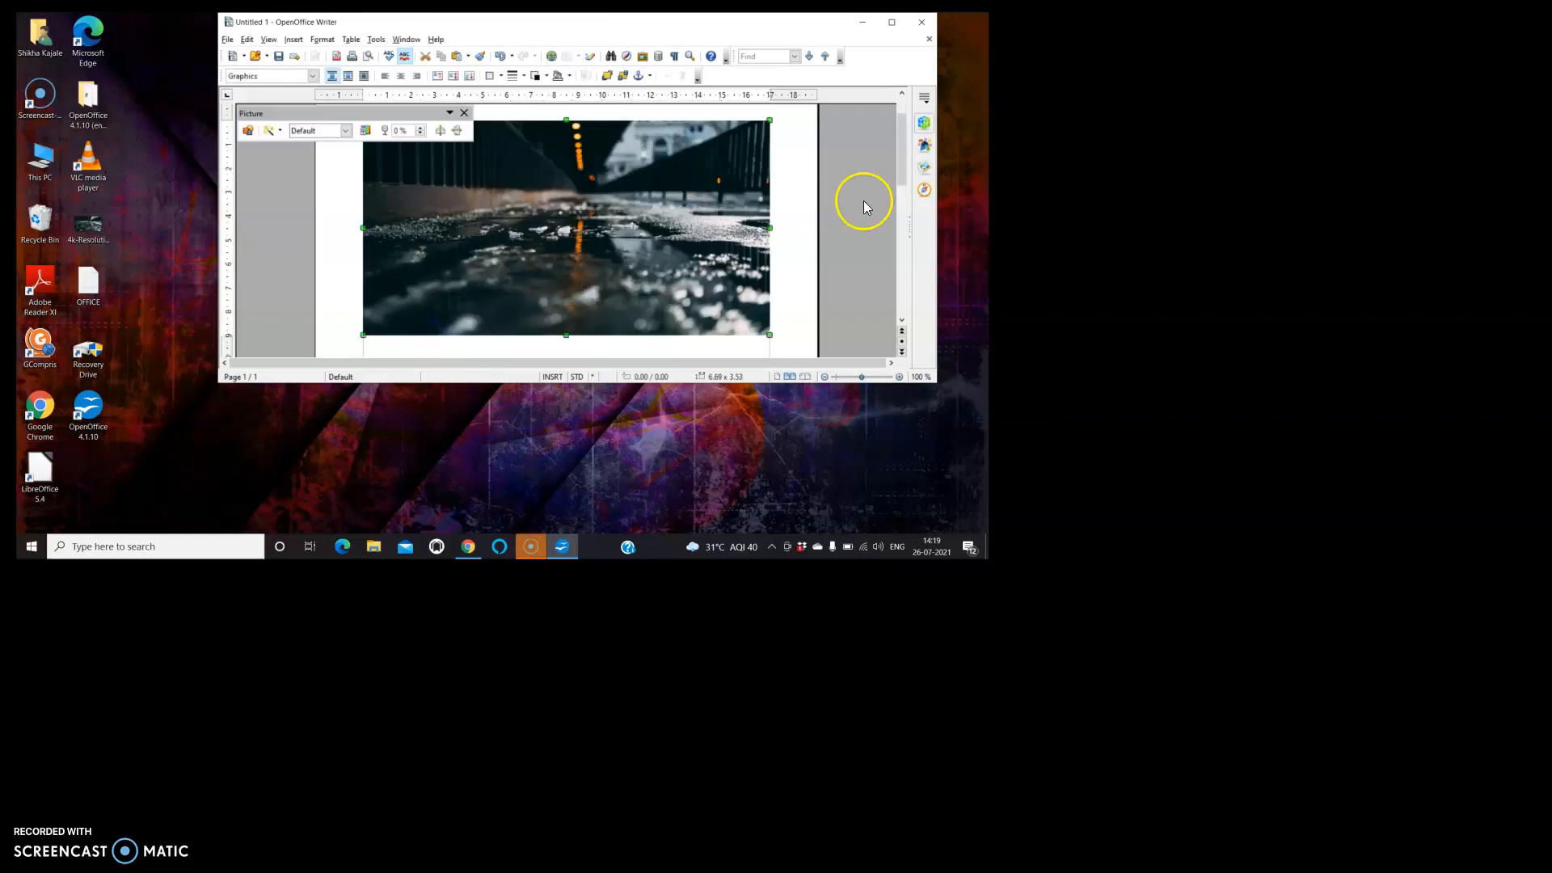
{"action": "scroll", "coordinate": [902, 137], "scroll_direction": "up", "scroll_amount": 2}
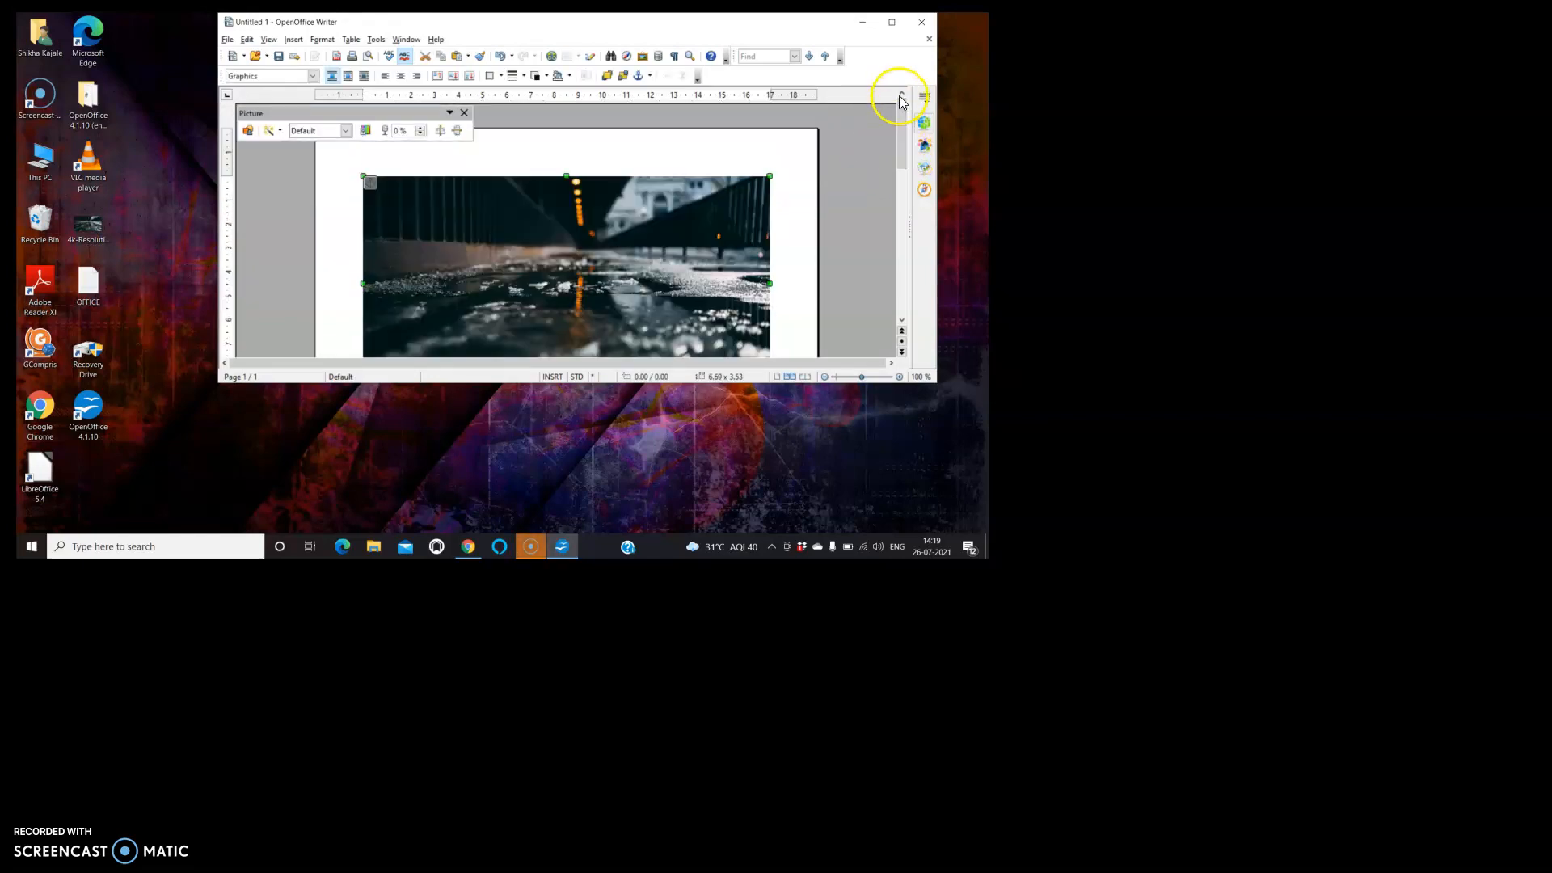
{"action": "mouse_move", "coordinate": [900, 124]}
{"action": "left_mouse_down"}
{"action": "mouse_move", "coordinate": [906, 269]}
{"action": "mouse_move", "coordinate": [902, 108]}
{"action": "left_mouse_up"}
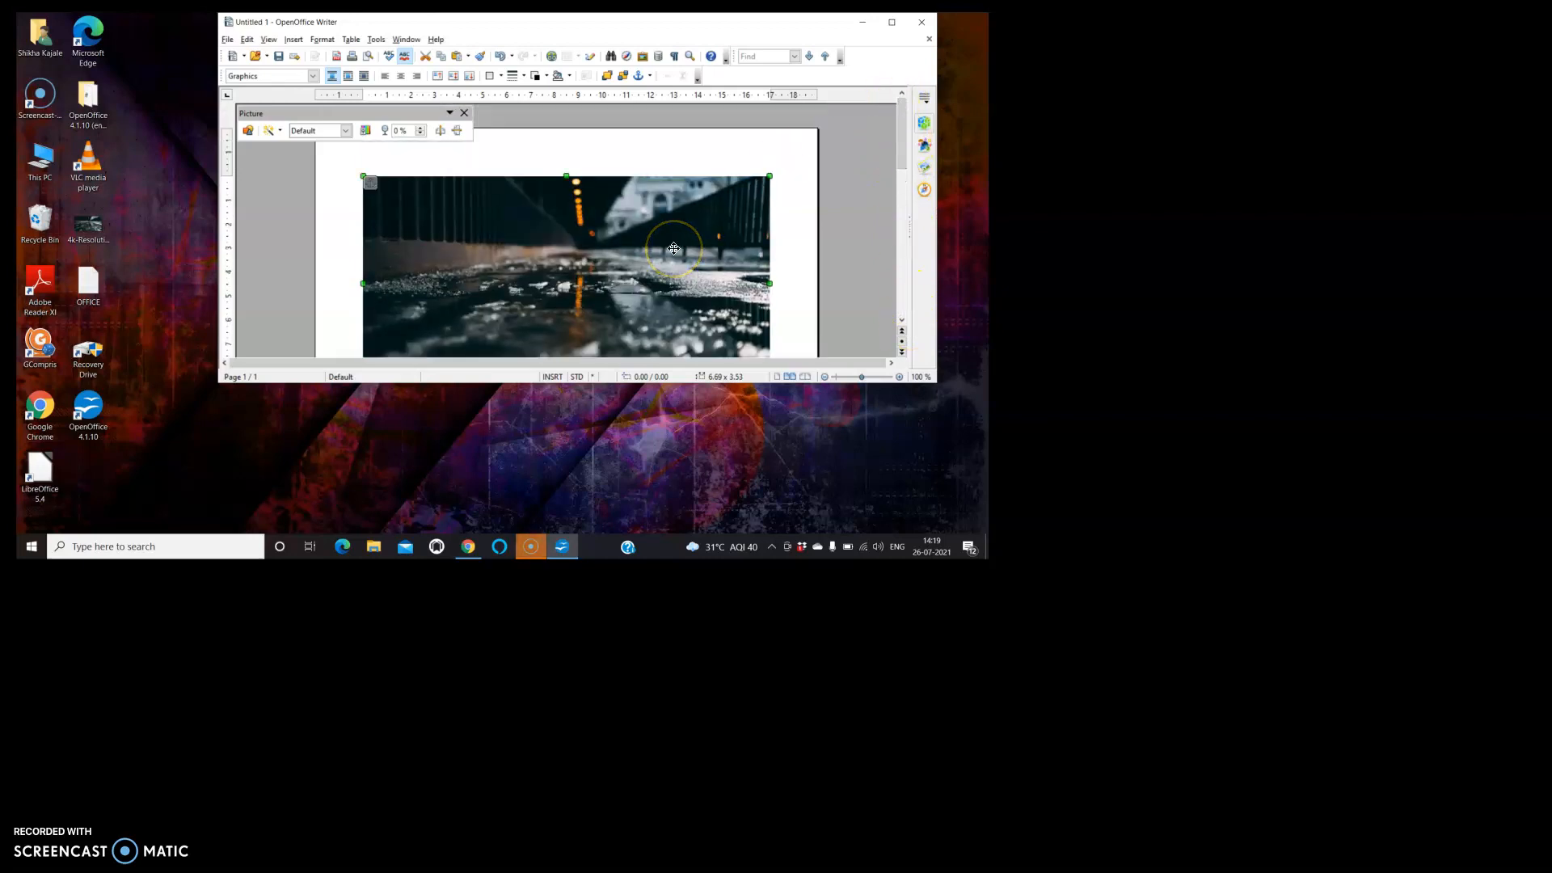
- Maximize the document window and move the wallpaper picture directly below the filters table picture
{"action": "left_click", "coordinate": [889, 23]}
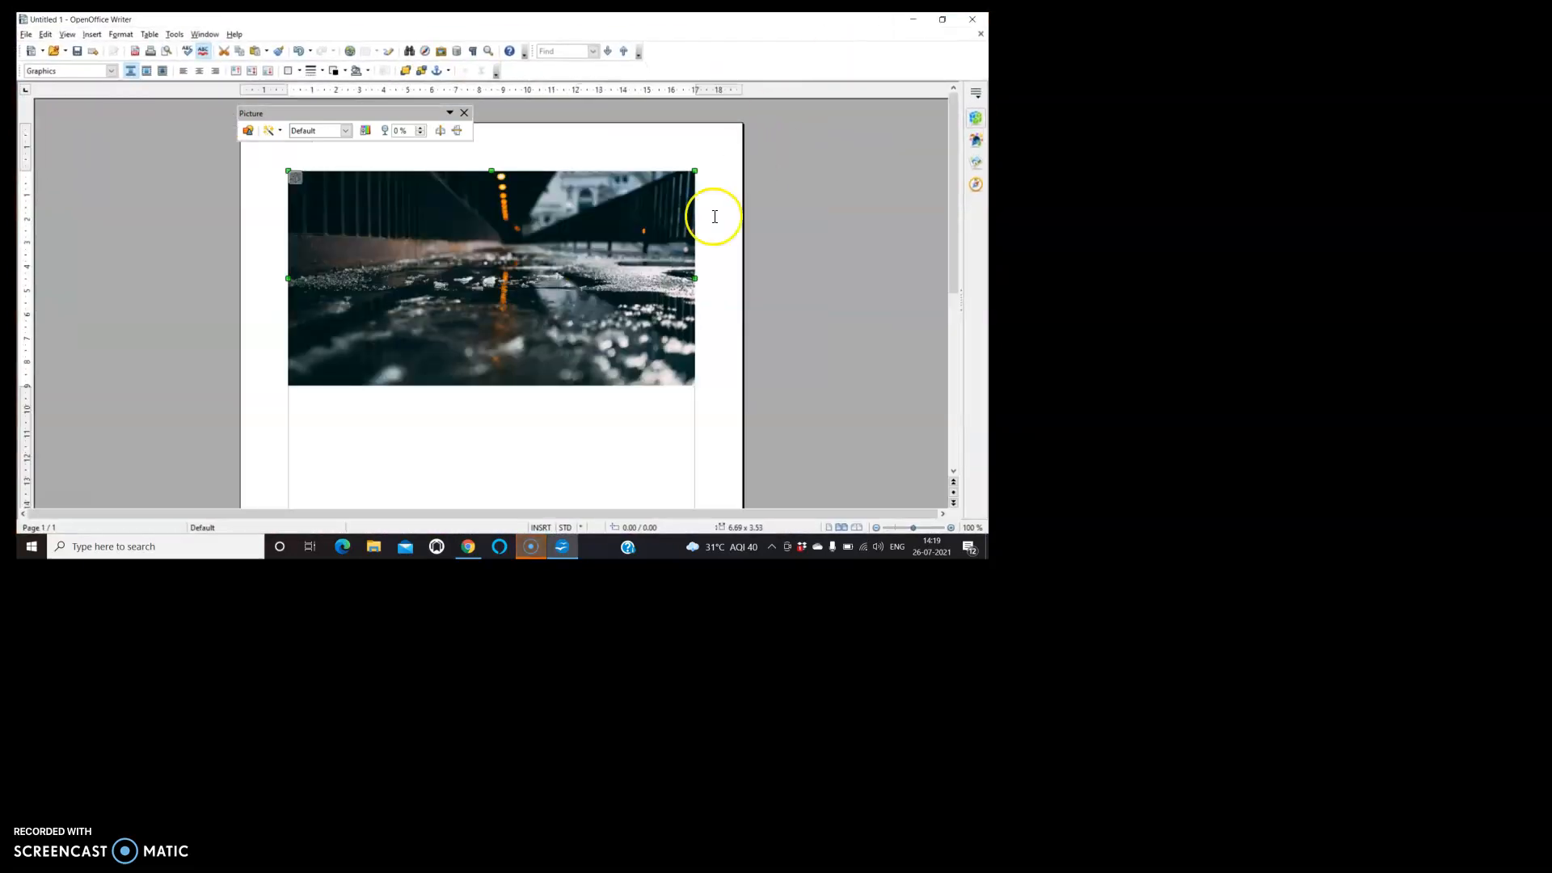
{"action": "left_click_drag", "start_coordinate": [620, 313], "coordinate": [620, 499]}
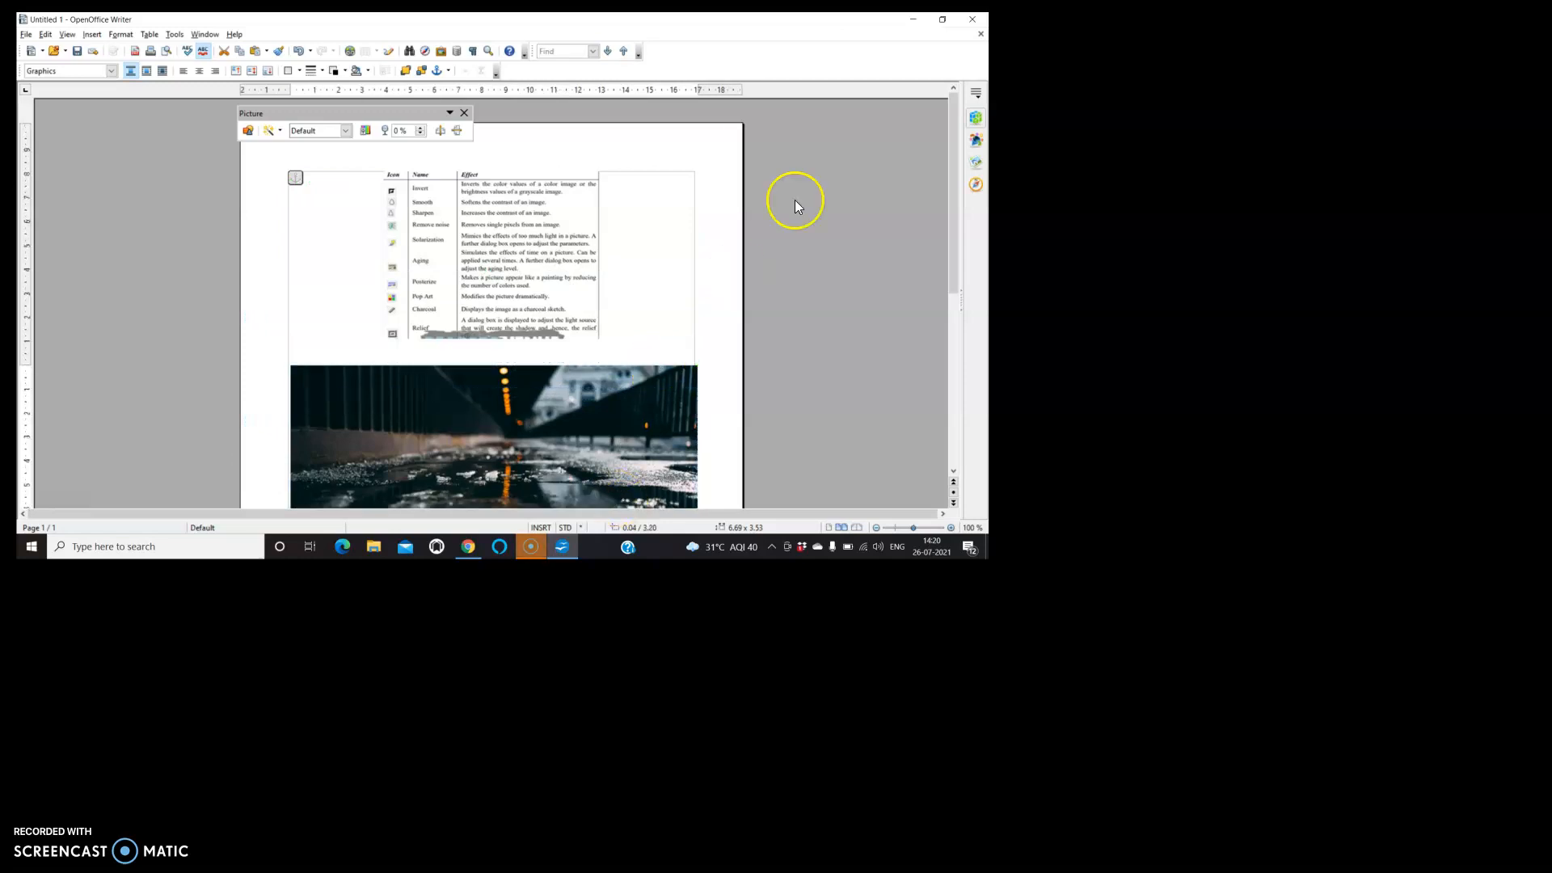
{"action": "left_click_drag", "start_coordinate": [953, 199], "coordinate": [952, 289]}
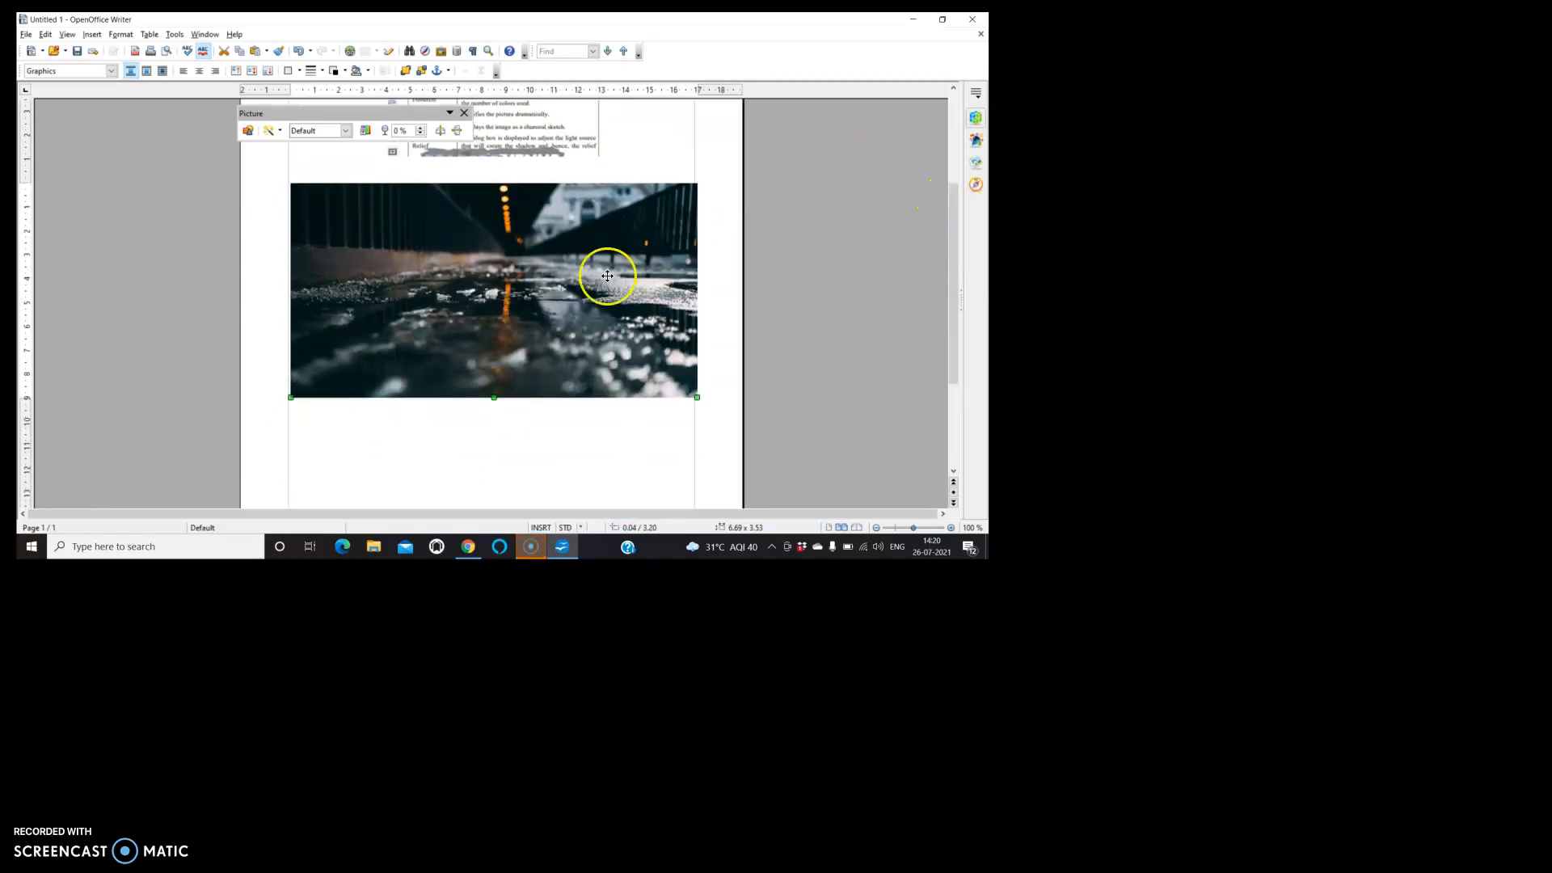
{"action": "left_click", "coordinate": [521, 419]}
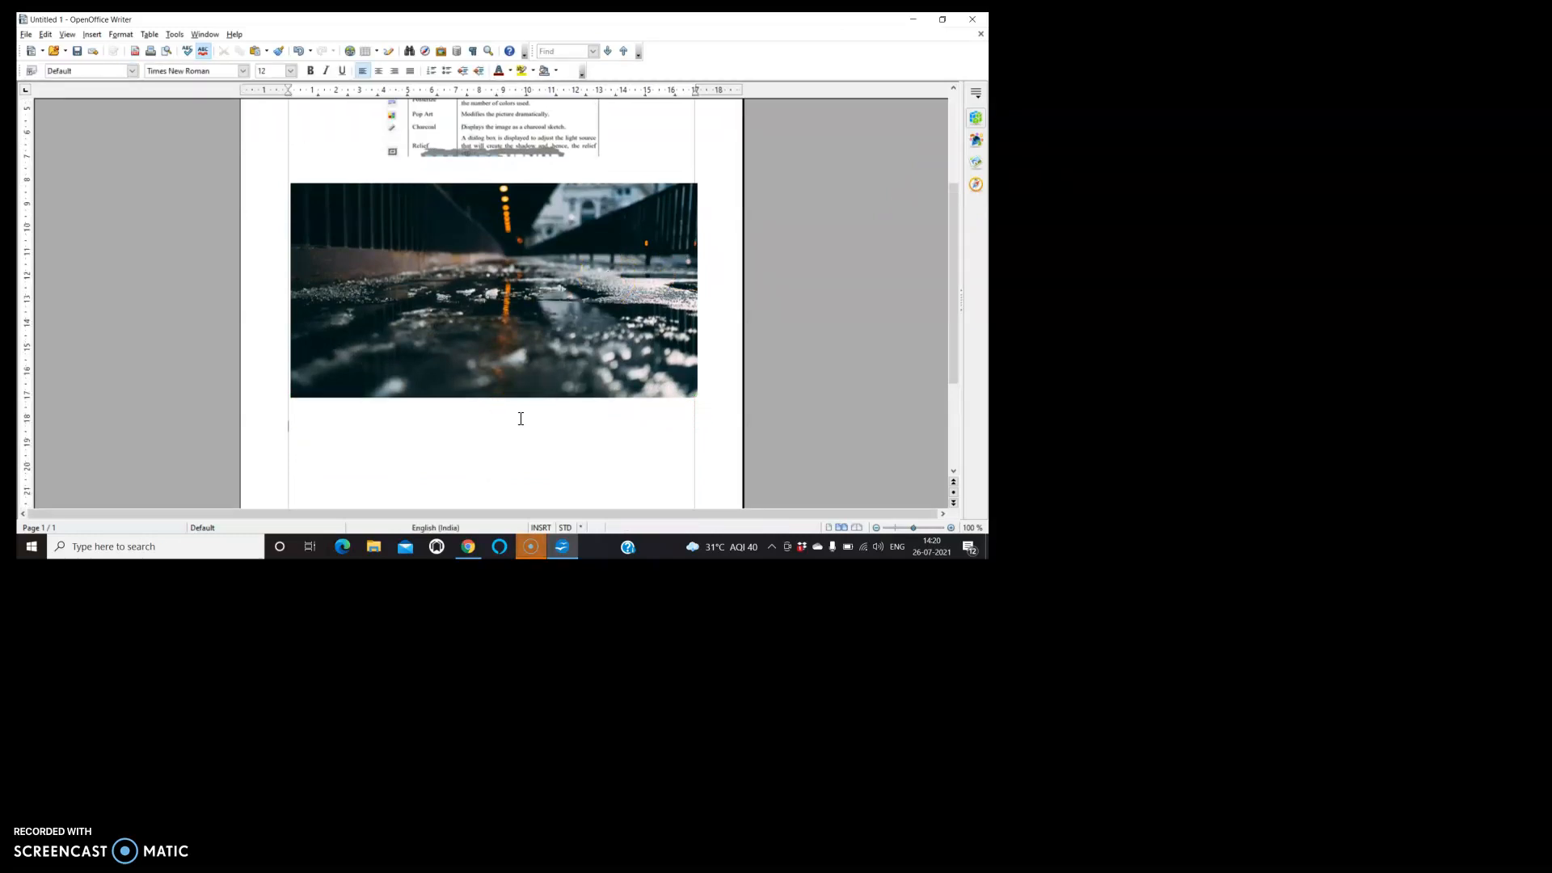
- Minimize the document and copy the 4k-Resolution-Wallpapers-5 image file on the desktop
{"action": "left_click", "coordinate": [912, 18]}
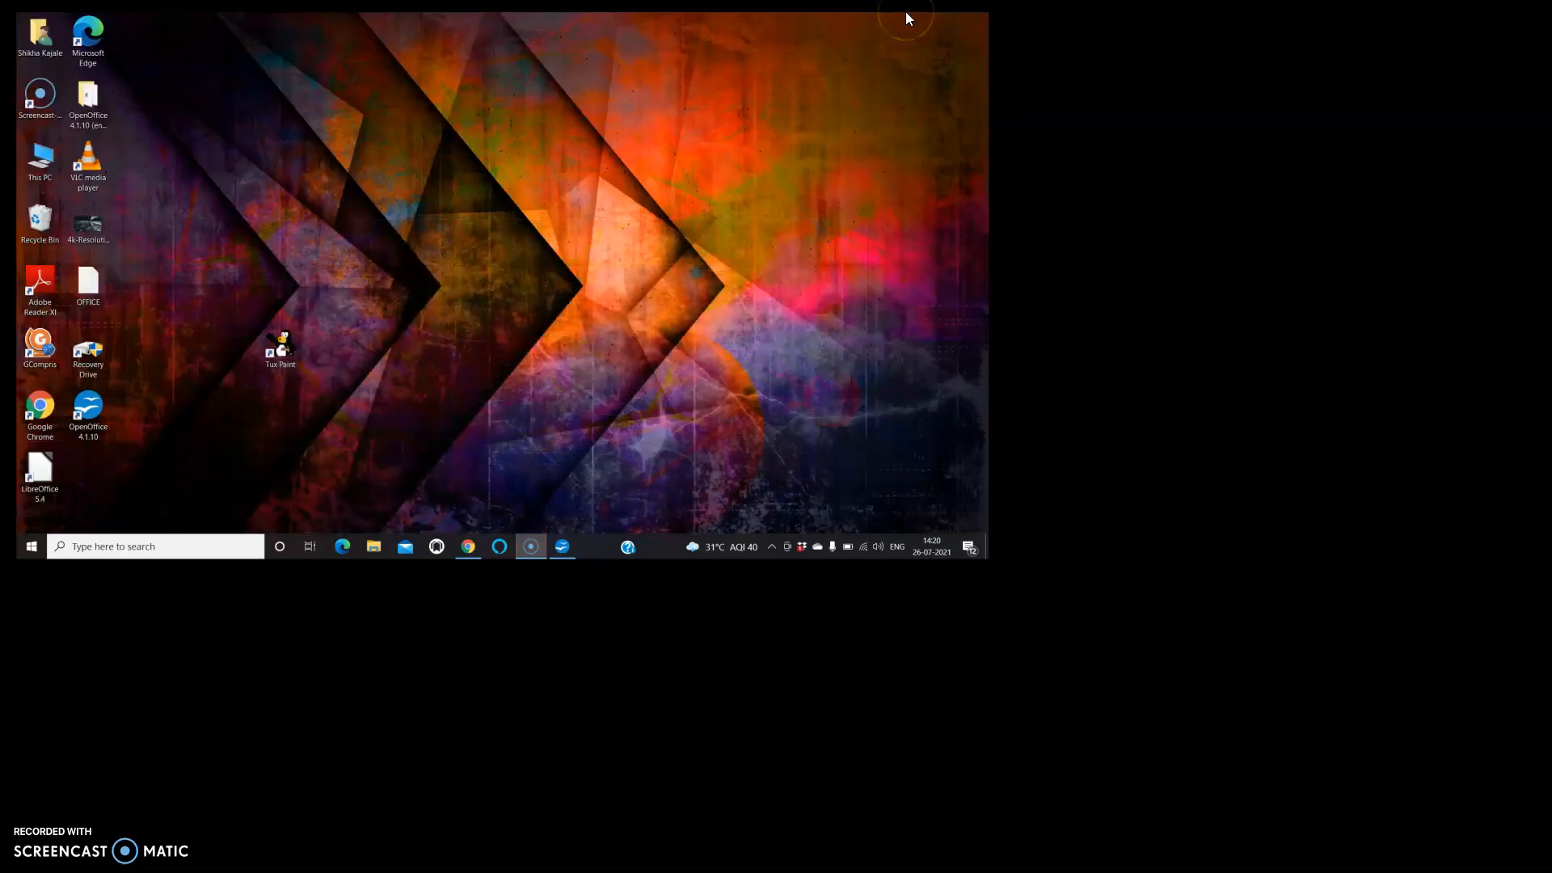
{"action": "left_click", "coordinate": [96, 236]}
{"action": "left_click", "coordinate": [91, 213]}
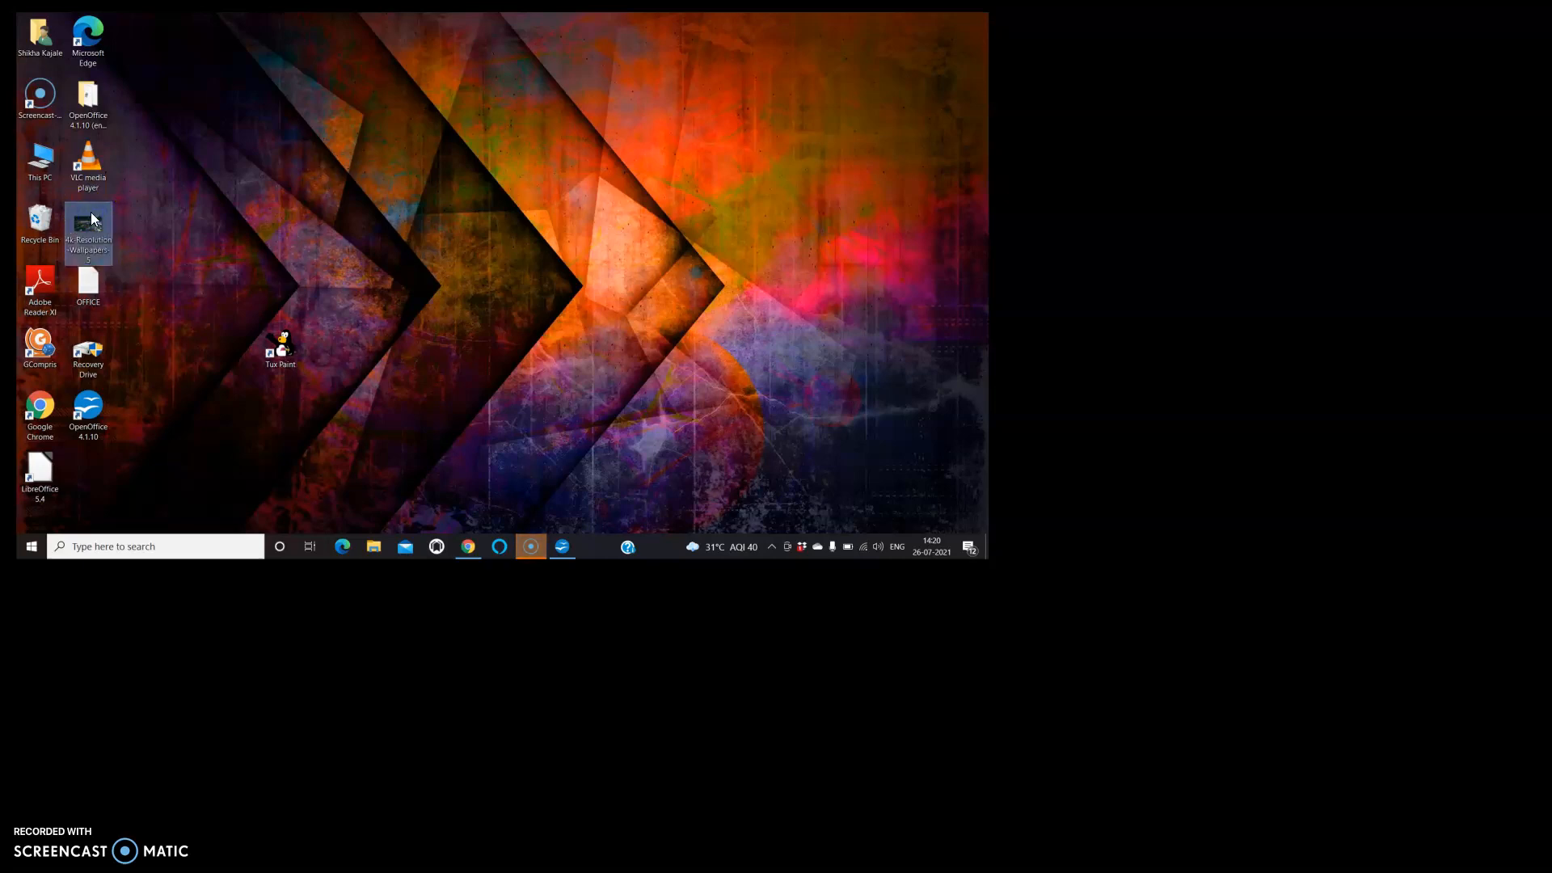
{"action": "right_click", "coordinate": [90, 212]}
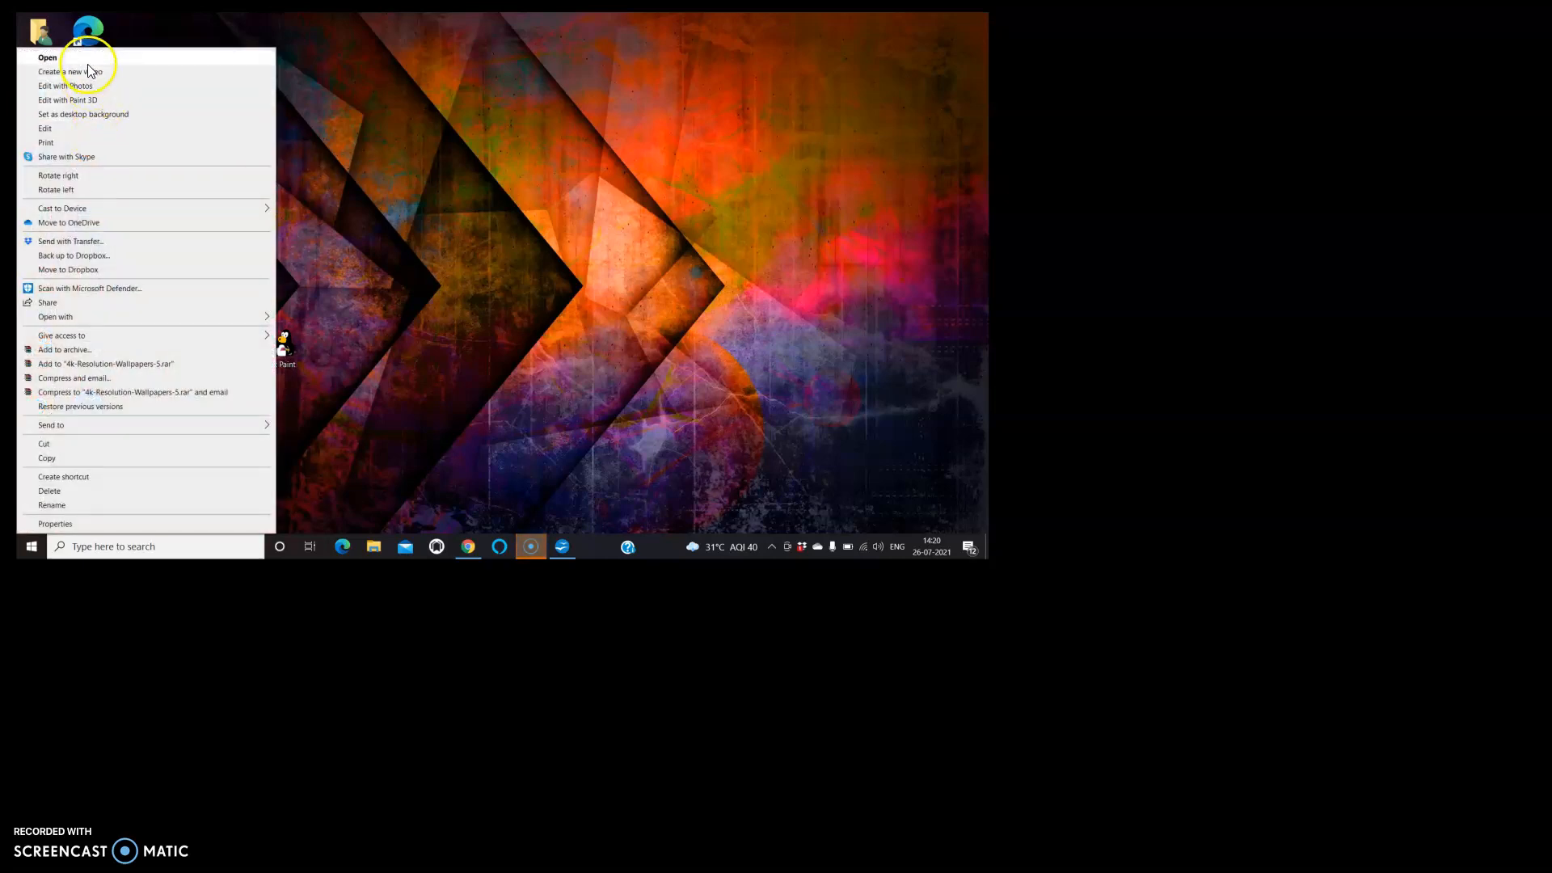
{"action": "left_click", "coordinate": [93, 459]}
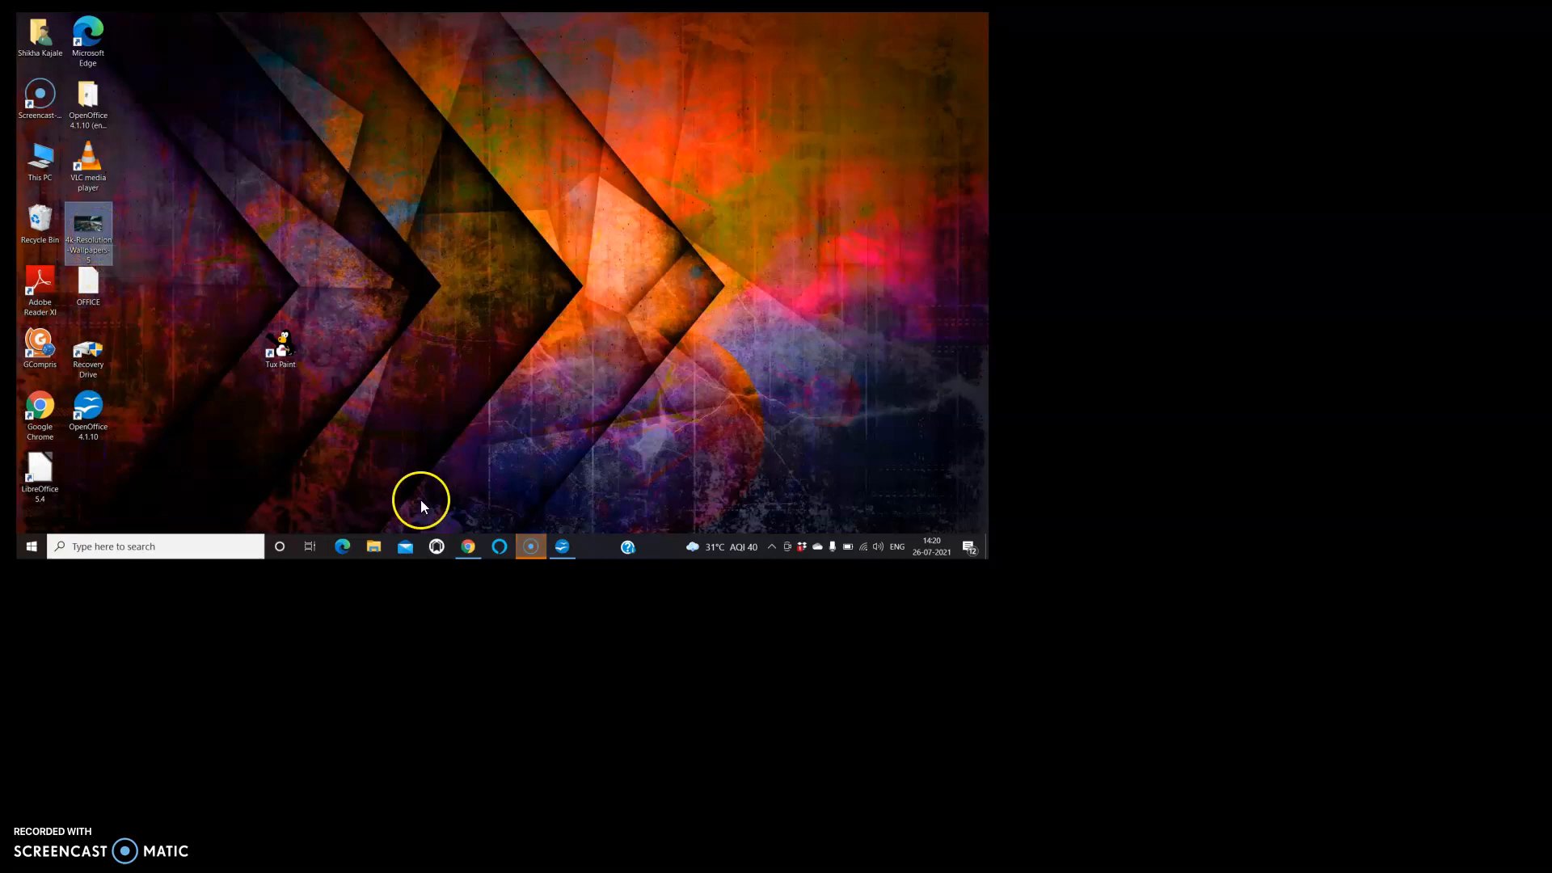
- Switch back to the Writer document and paste the copied wallpaper image below the existing pictures
{"action": "left_click", "coordinate": [569, 550]}
{"action": "key", "text": "alt+Tab"}
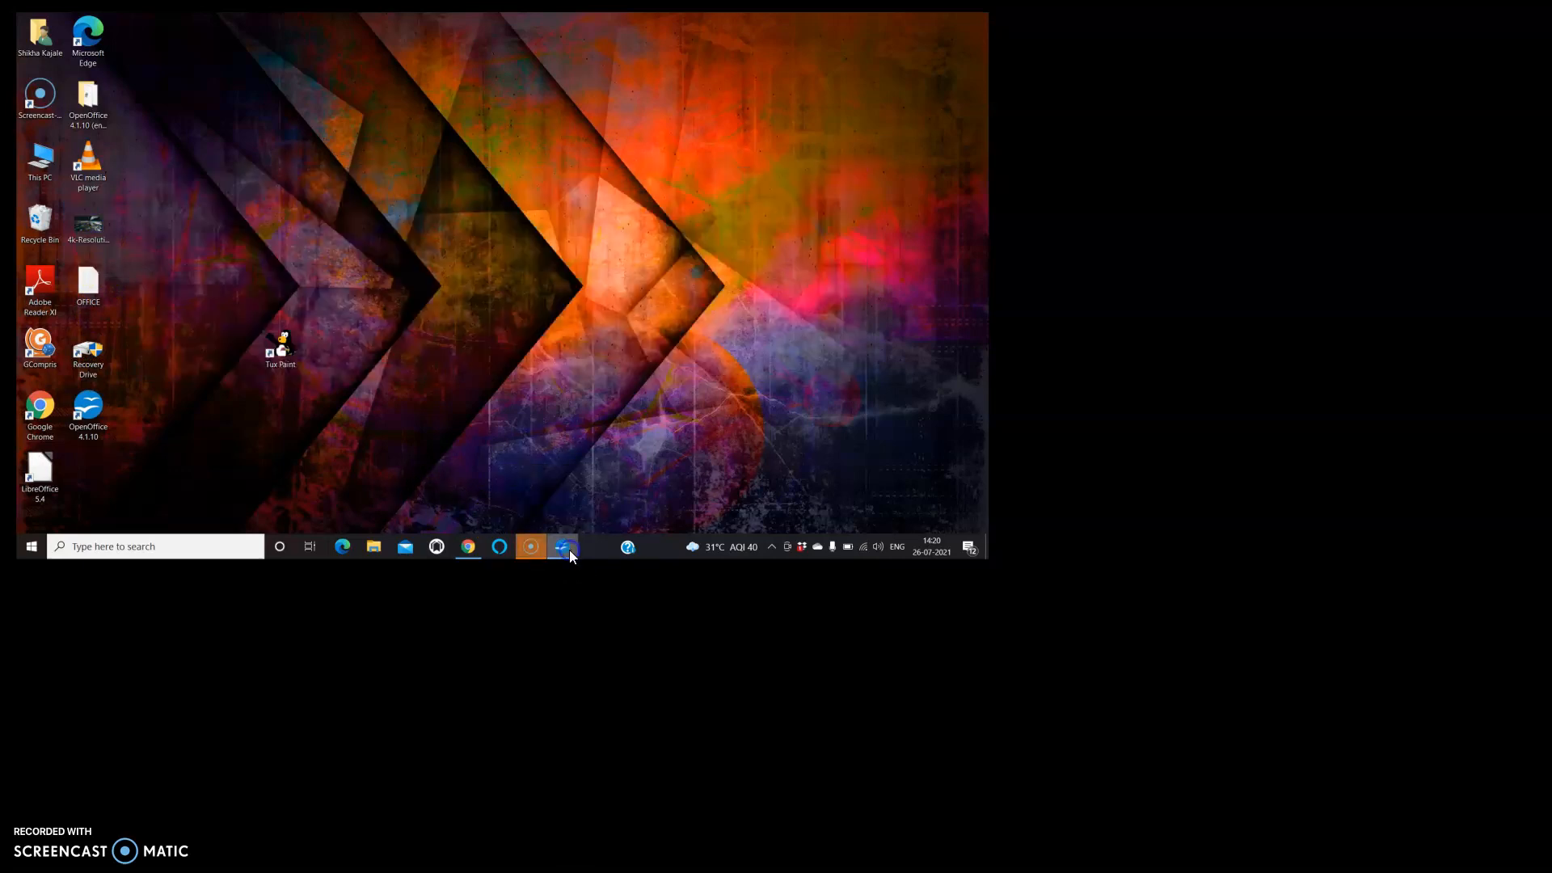
{"action": "key", "text": "alt+Tab"}
{"action": "key", "text": "alt+Tab"}
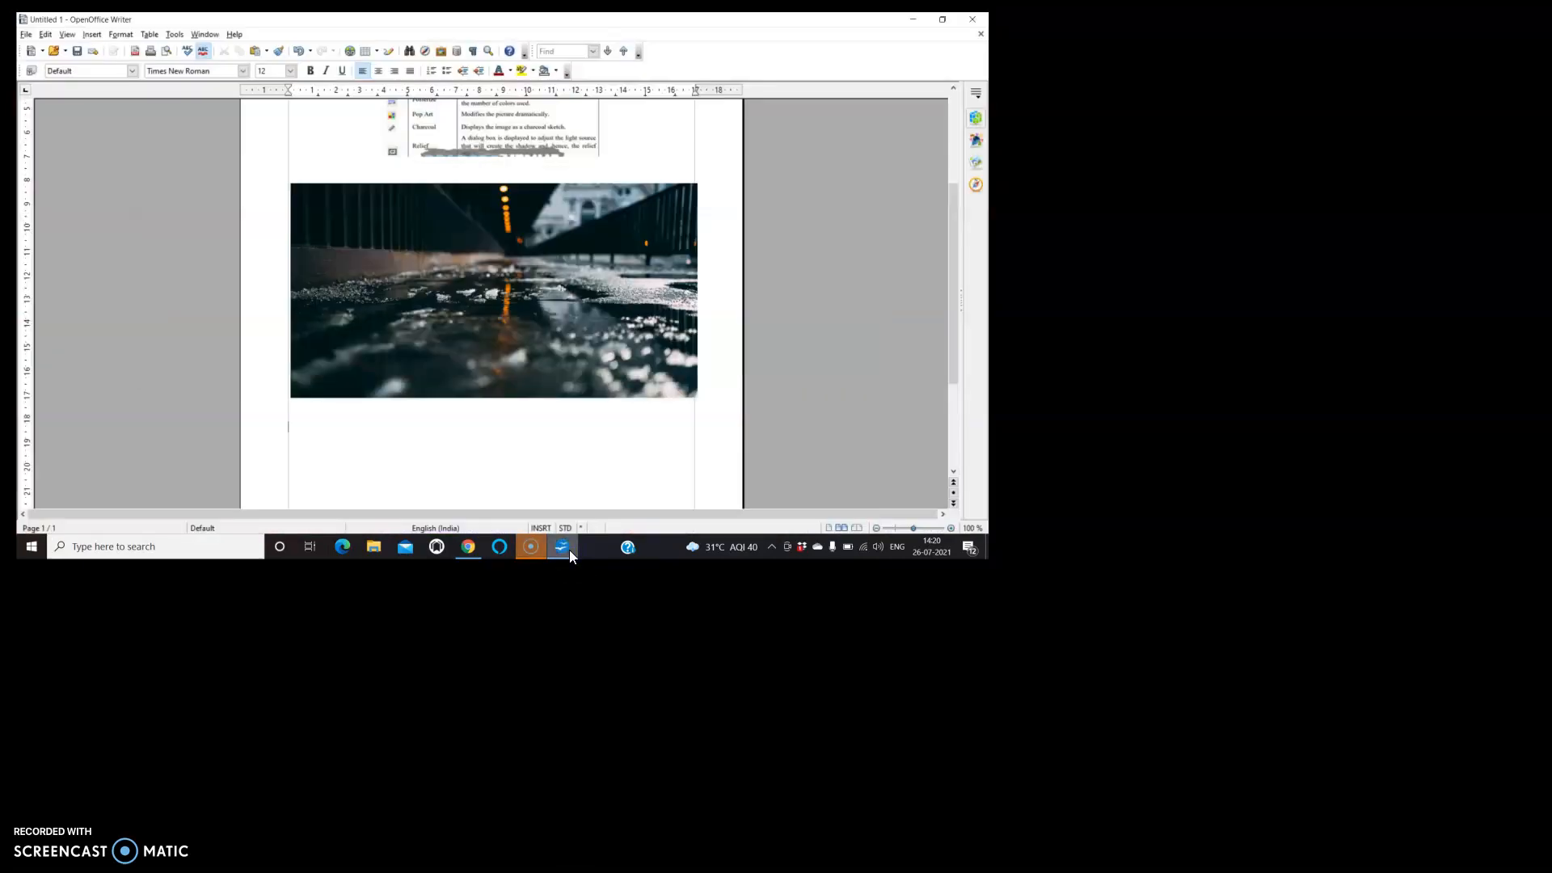
{"action": "left_click", "coordinate": [497, 466]}
{"action": "key", "text": "ctrl+v"}
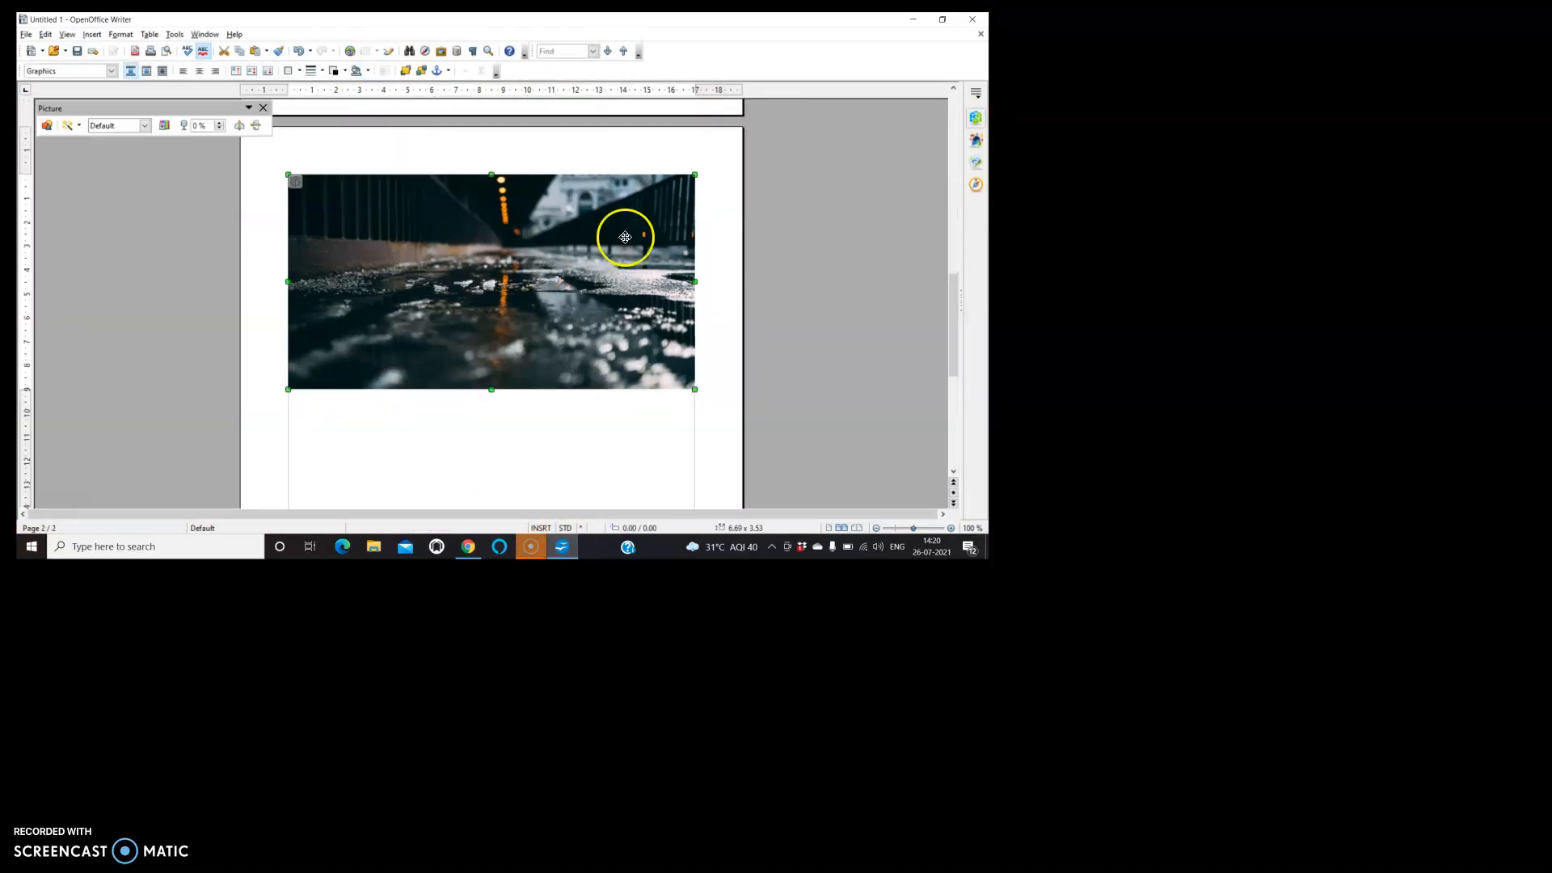
- Review the three inserted pictures from the first page through to the pasted one on page 2
{"action": "left_click_drag", "start_coordinate": [954, 302], "coordinate": [934, 118]}
{"action": "left_click", "coordinate": [482, 242]}
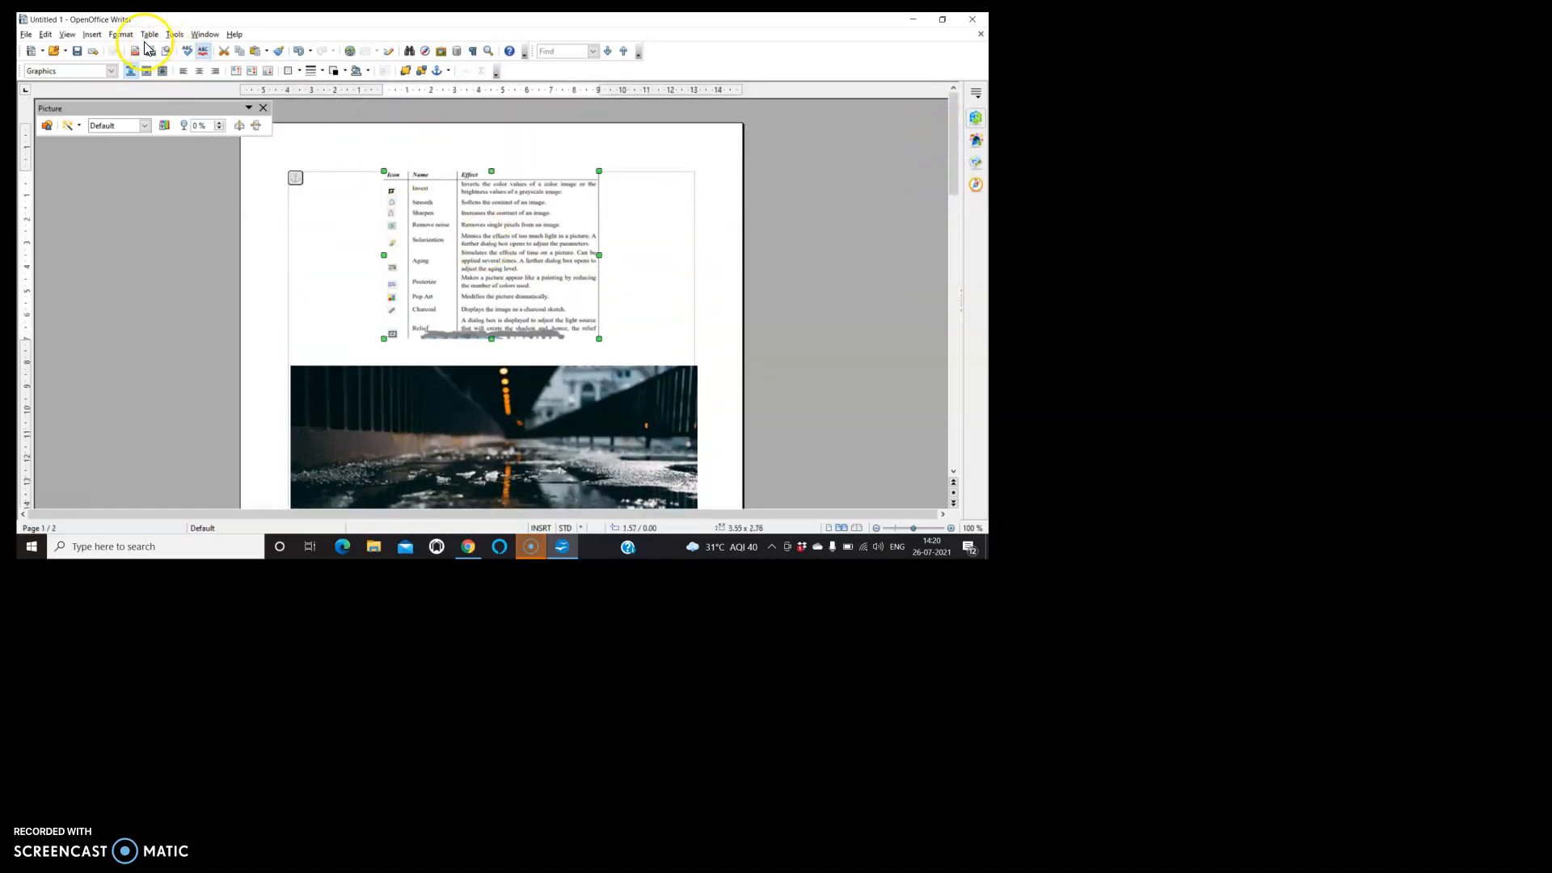
{"action": "left_click_drag", "start_coordinate": [956, 121], "coordinate": [956, 178]}
{"action": "left_click", "coordinate": [496, 289]}
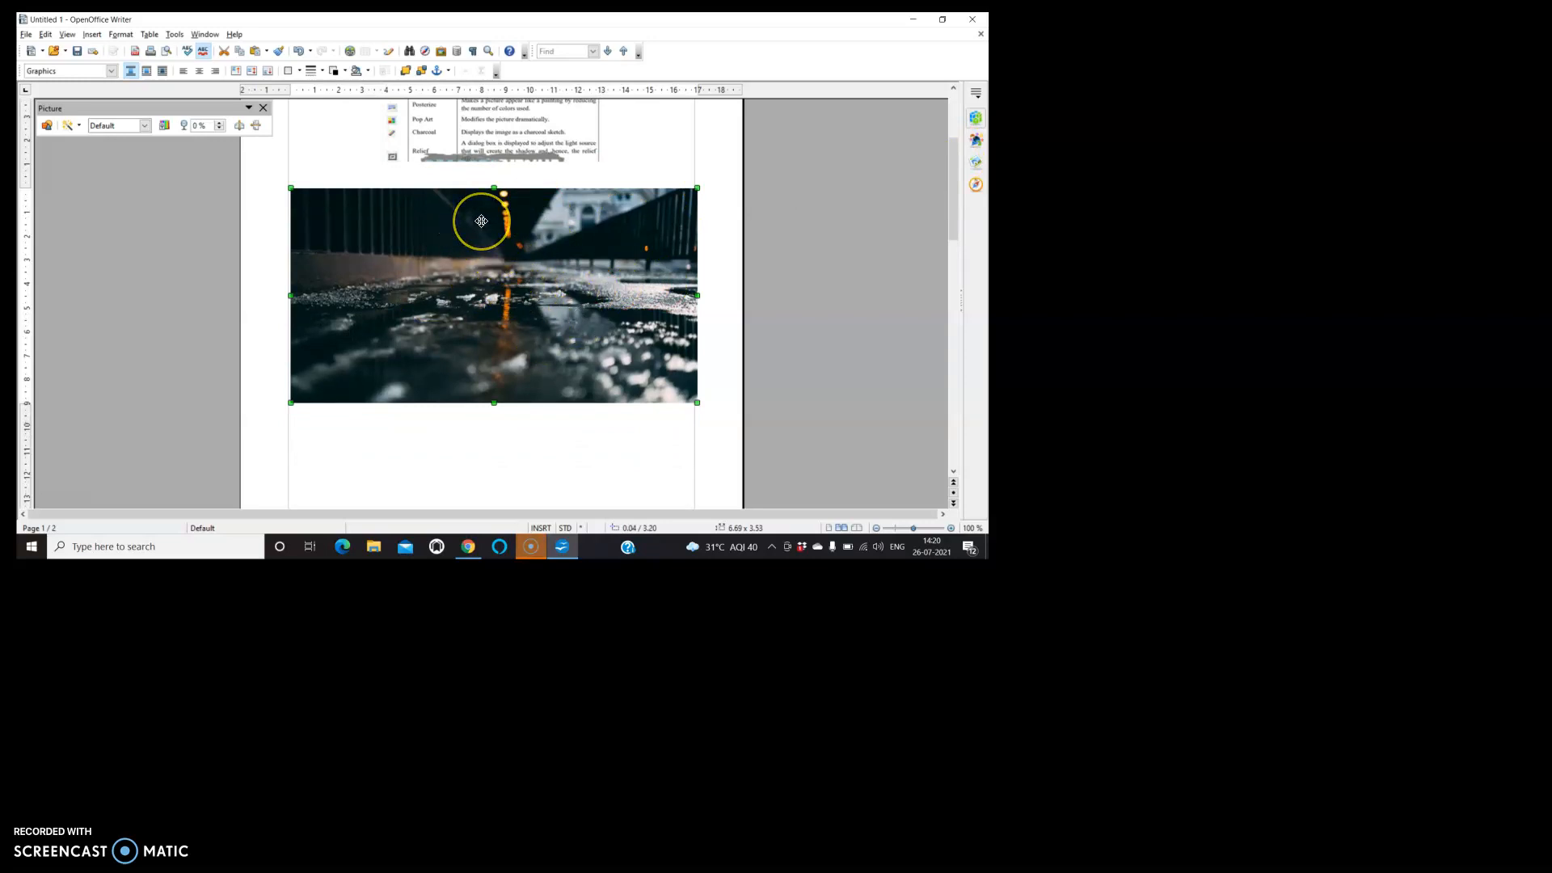
{"action": "left_click_drag", "start_coordinate": [957, 164], "coordinate": [943, 293]}
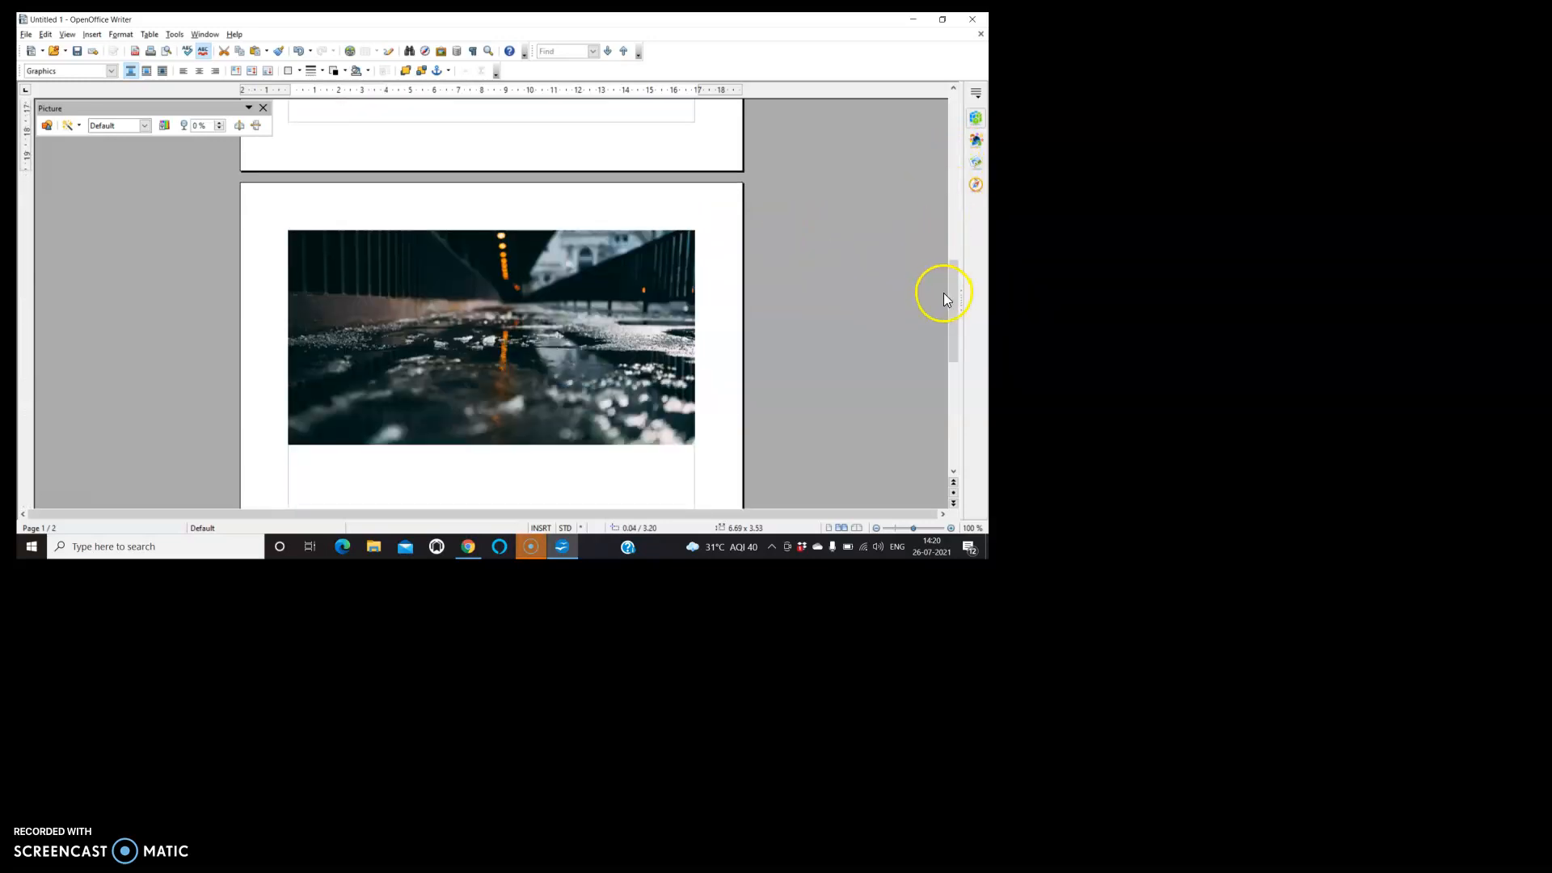
{"action": "left_click", "coordinate": [500, 469]}
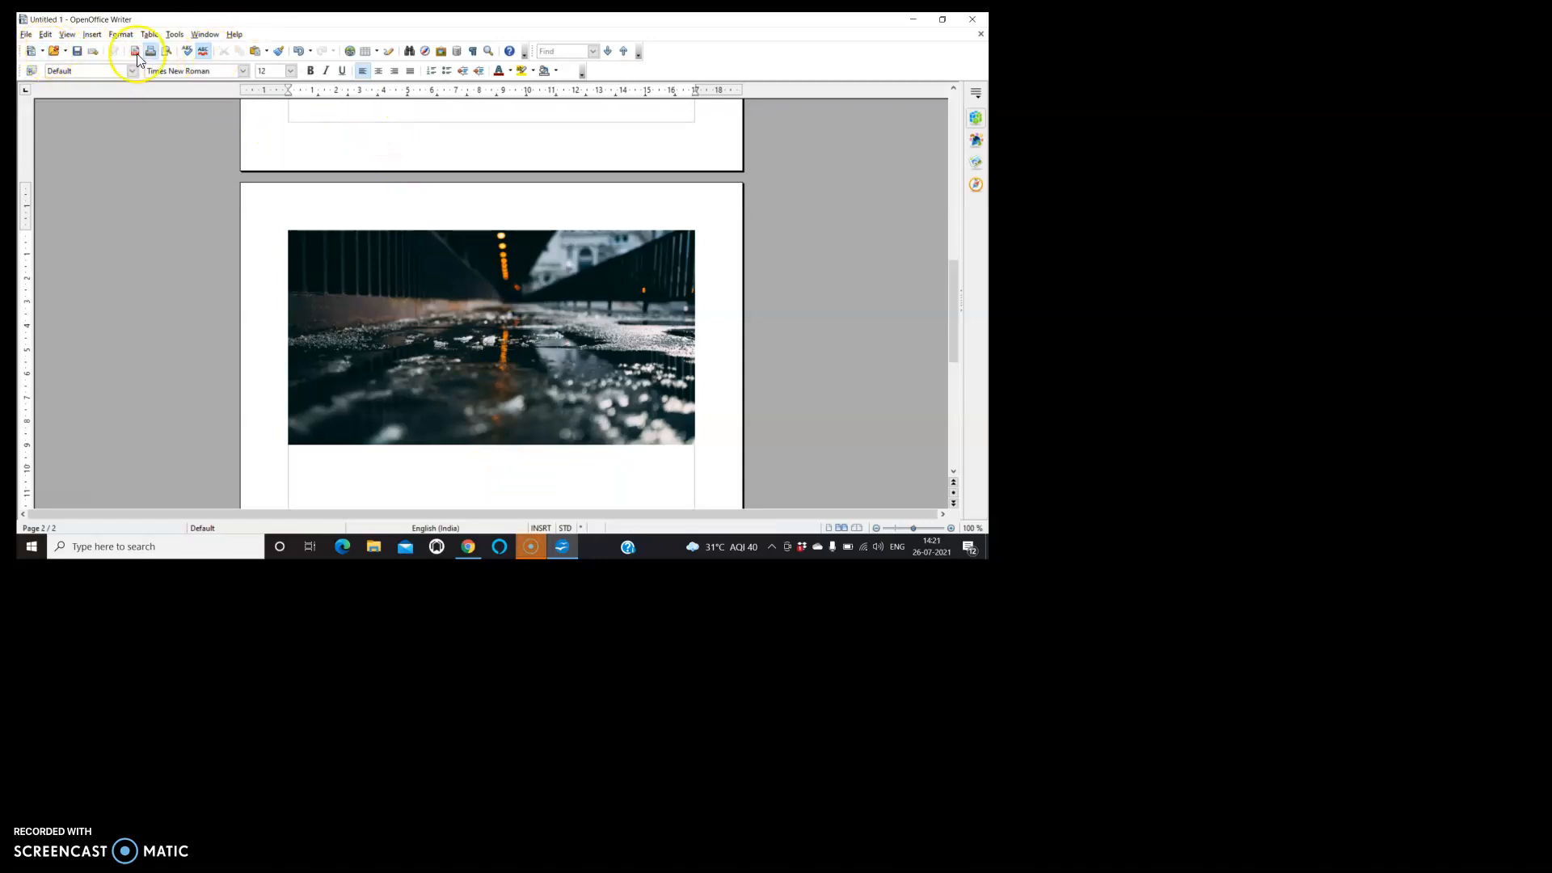
- Open the Gallery and browse its Backgrounds, Bullets, Computers, Diagrams, Finance, Homepage and Environment themes
{"action": "left_click", "coordinate": [442, 53]}
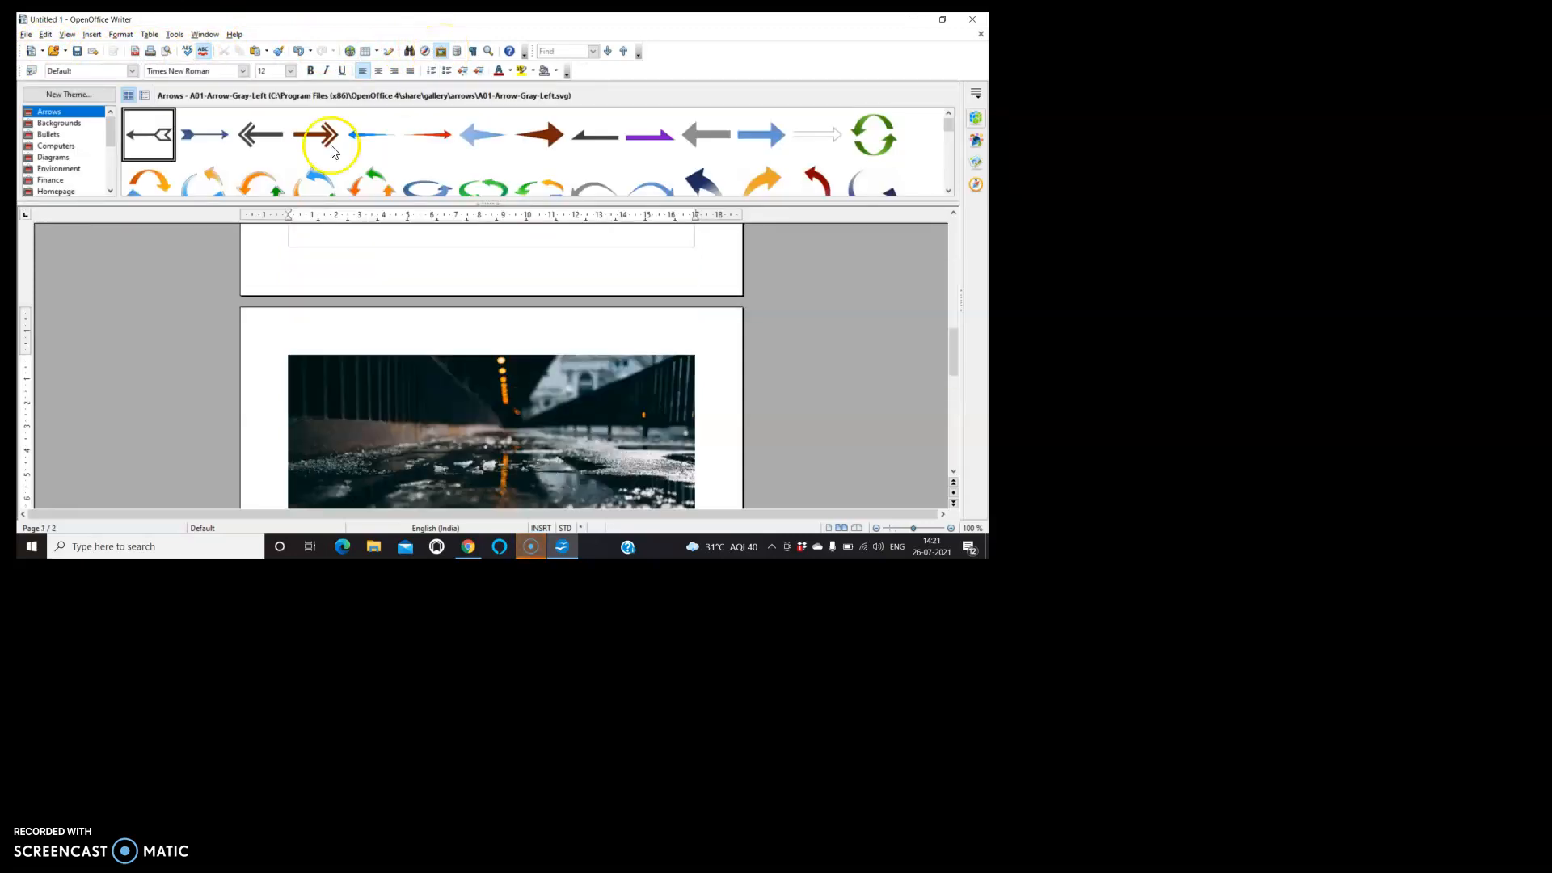
{"action": "left_click", "coordinate": [54, 123]}
{"action": "left_click", "coordinate": [50, 135]}
{"action": "left_click", "coordinate": [58, 146]}
{"action": "left_click", "coordinate": [54, 158]}
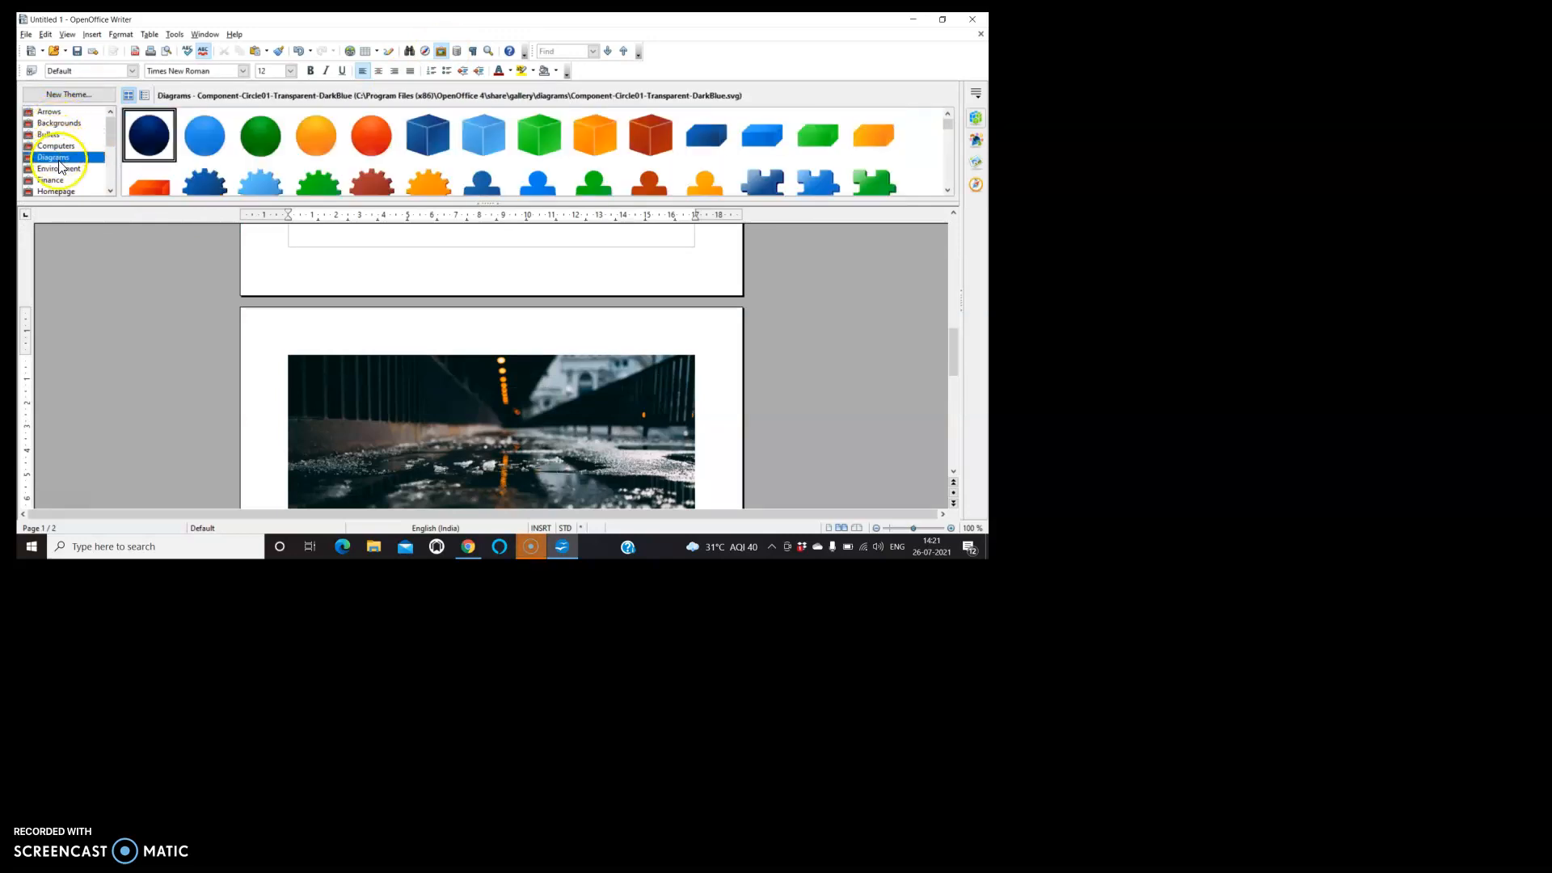
{"action": "left_click", "coordinate": [58, 179]}
{"action": "left_click", "coordinate": [56, 192]}
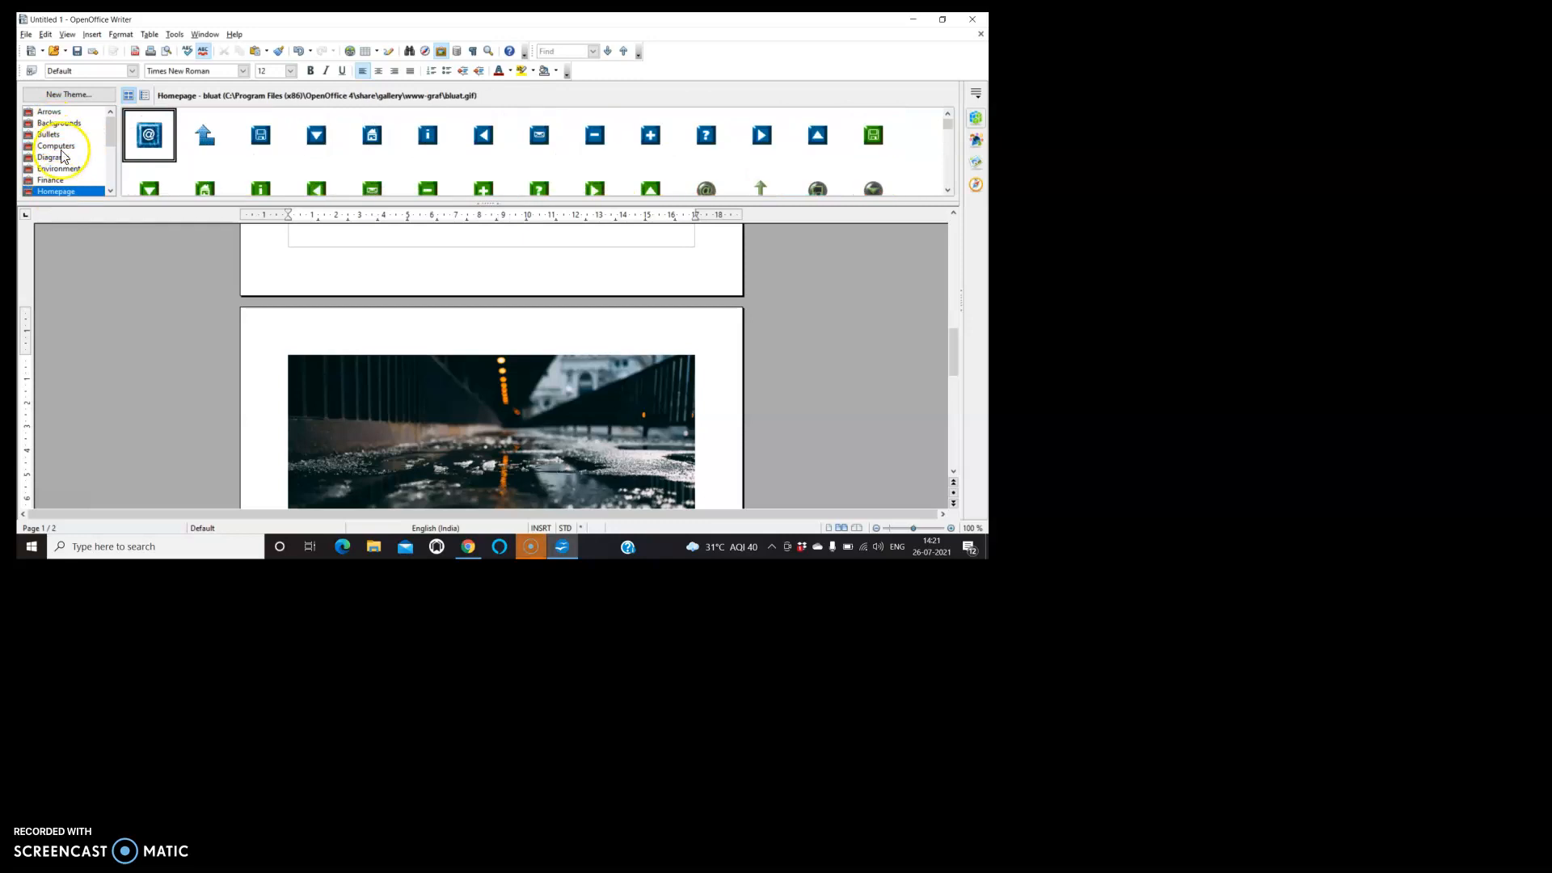
{"action": "left_click", "coordinate": [59, 146]}
{"action": "left_click", "coordinate": [60, 168]}
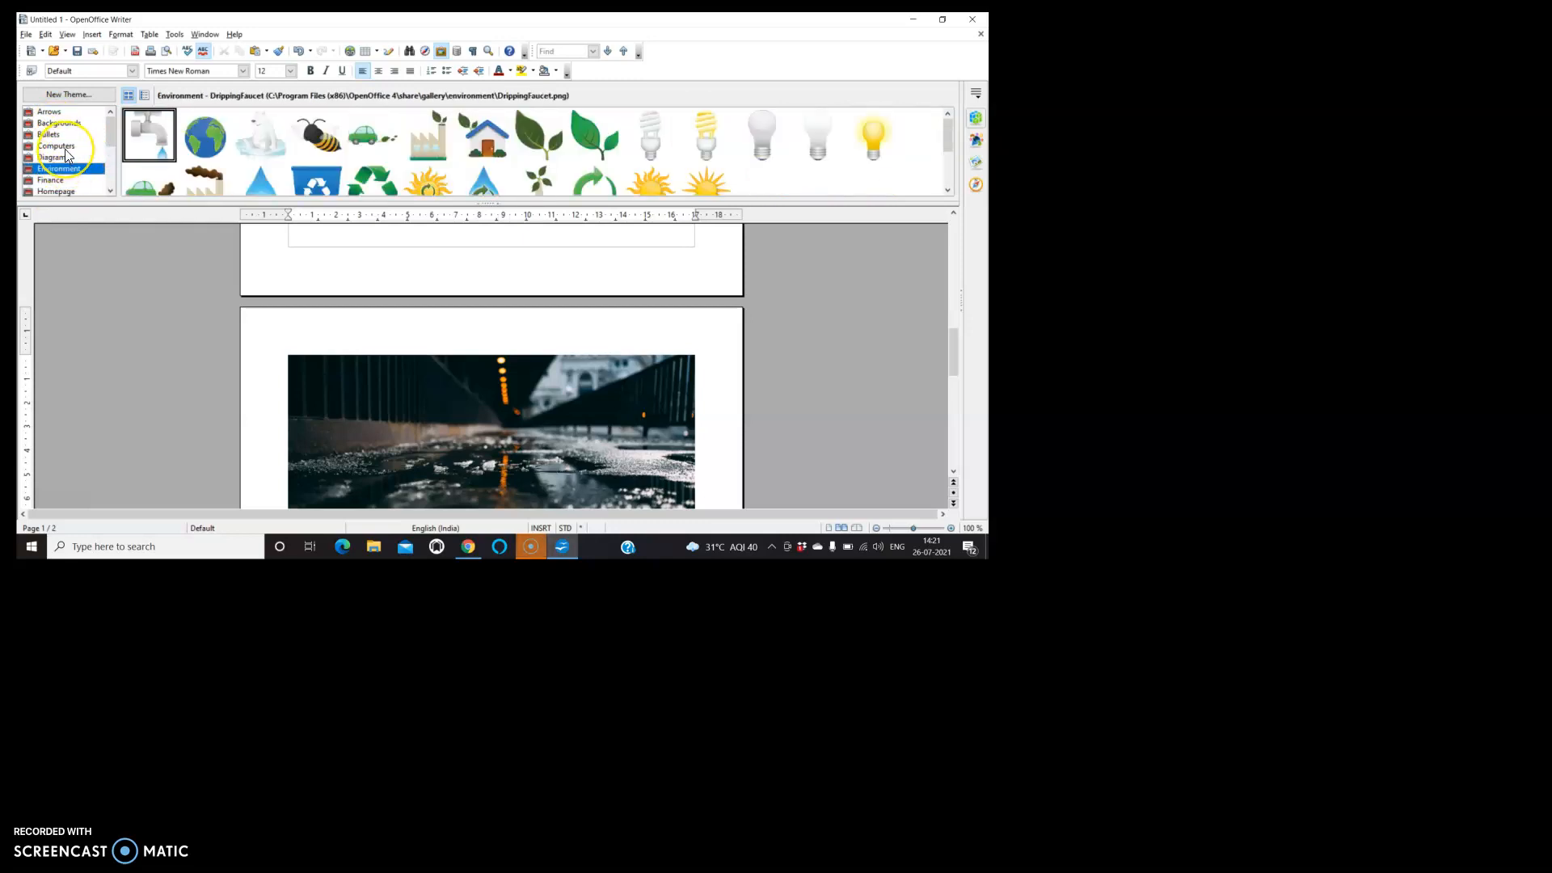
{"action": "left_click", "coordinate": [65, 148]}
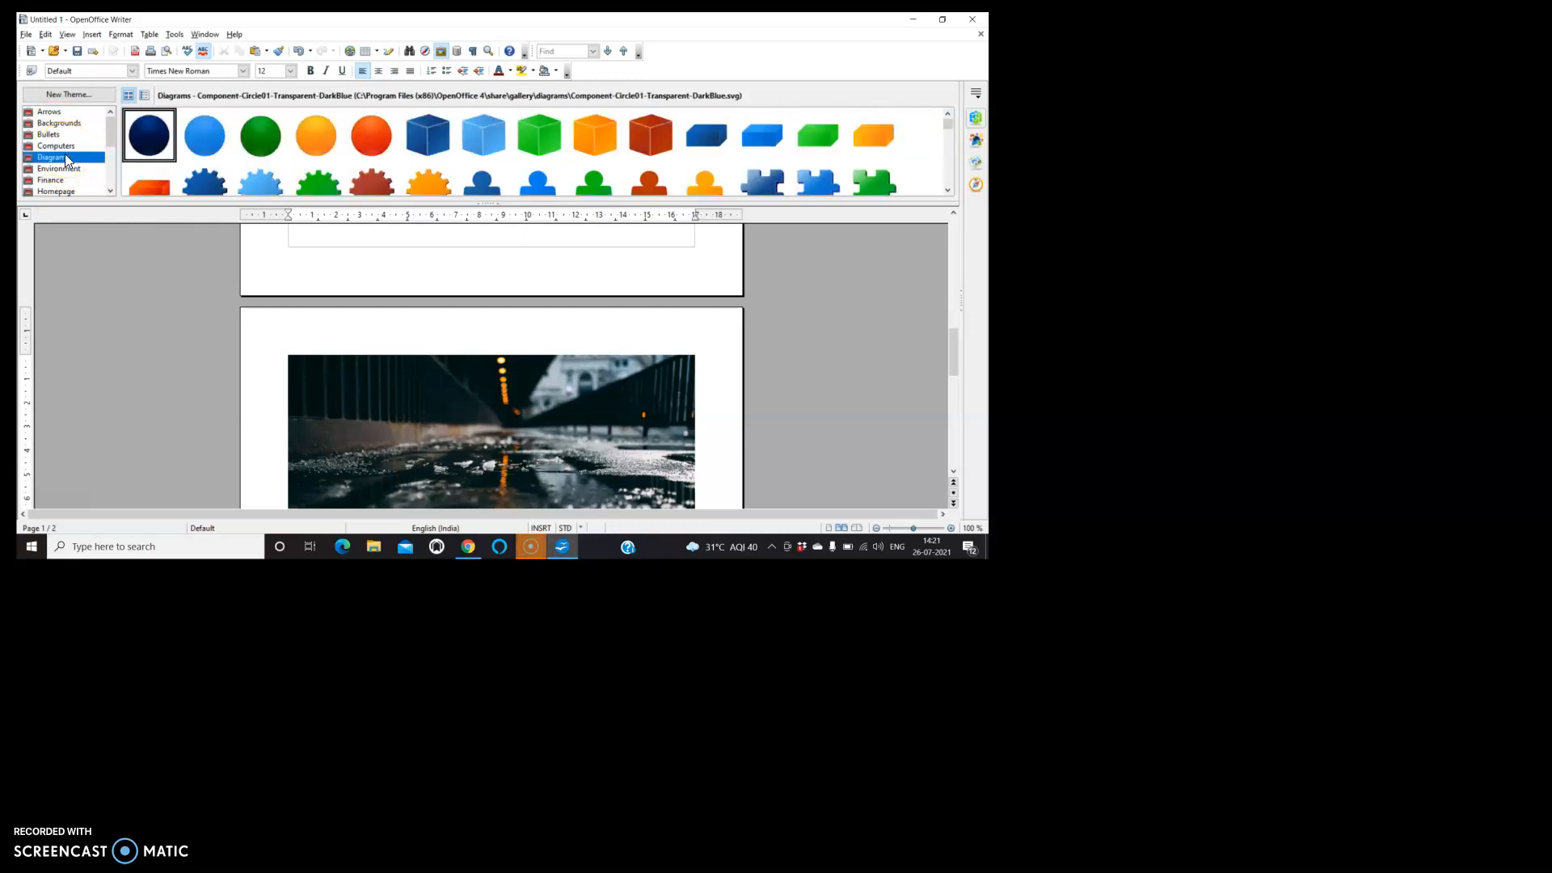
- Insert a copy of the black laptop picture from the Gallery's Computers theme below the page 2 wallpaper and close the Gallery
{"action": "left_click", "coordinate": [83, 147]}
{"action": "left_click", "coordinate": [261, 139]}
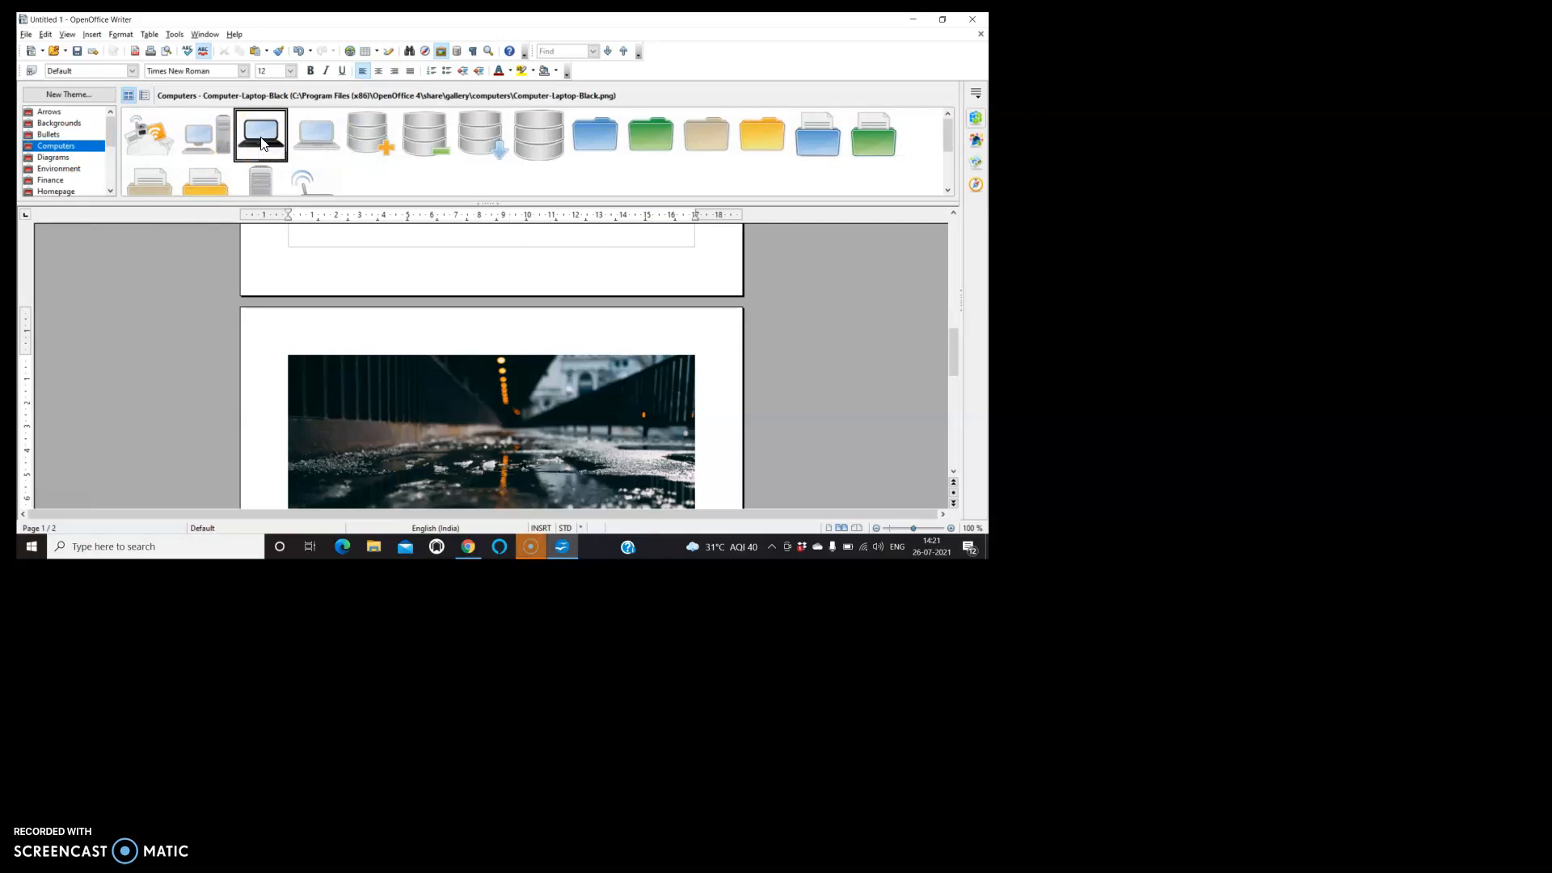
{"action": "right_click", "coordinate": [261, 143]}
{"action": "mouse_move", "coordinate": [271, 144]}
{"action": "left_click", "coordinate": [371, 149]}
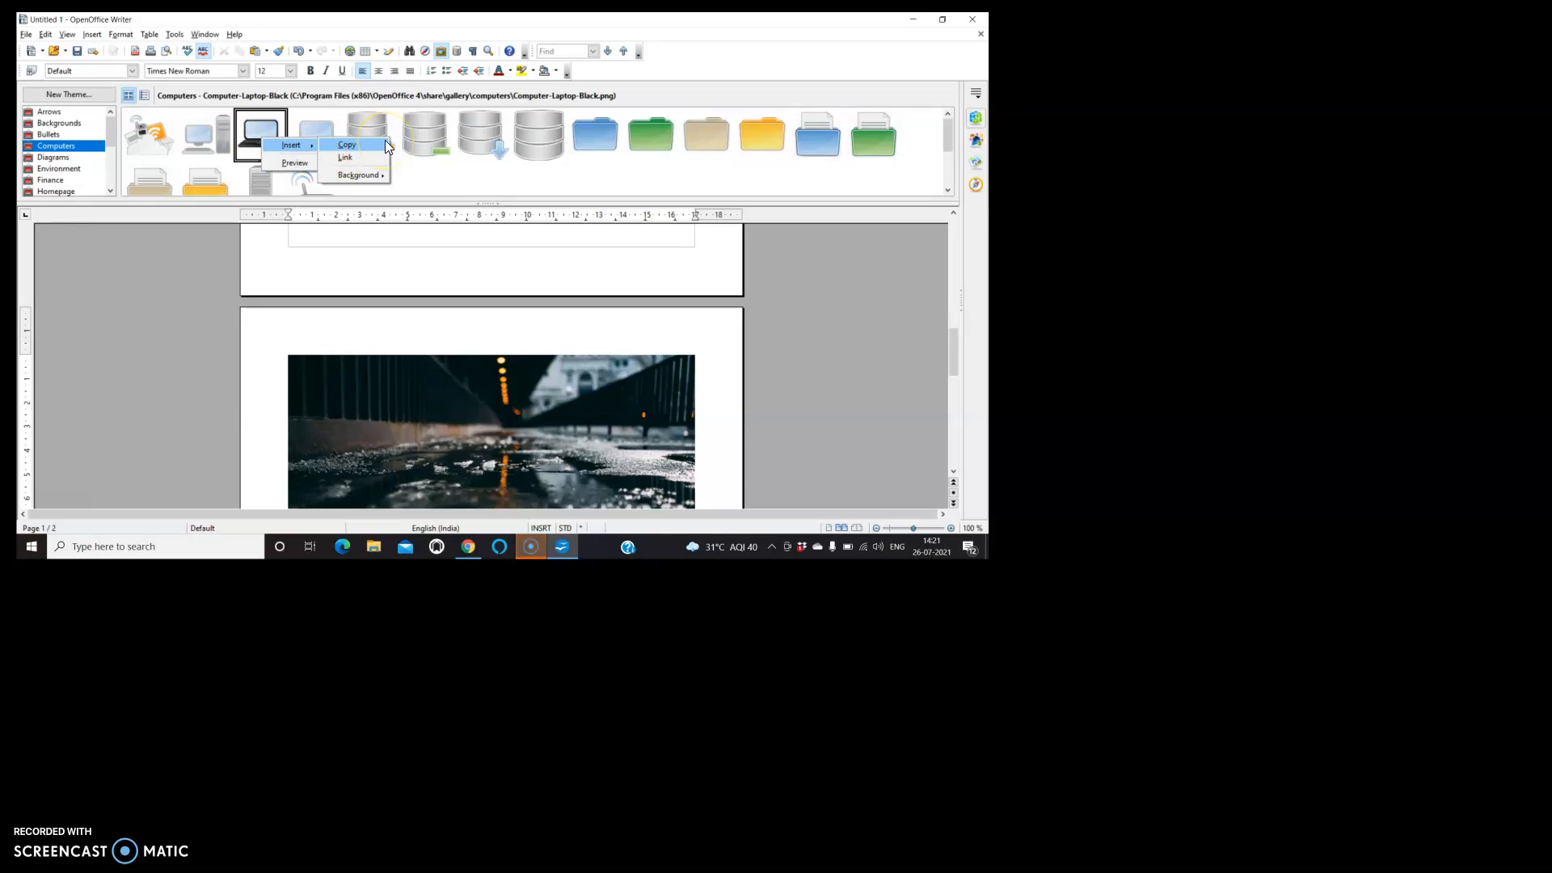
{"action": "left_click", "coordinate": [384, 147]}
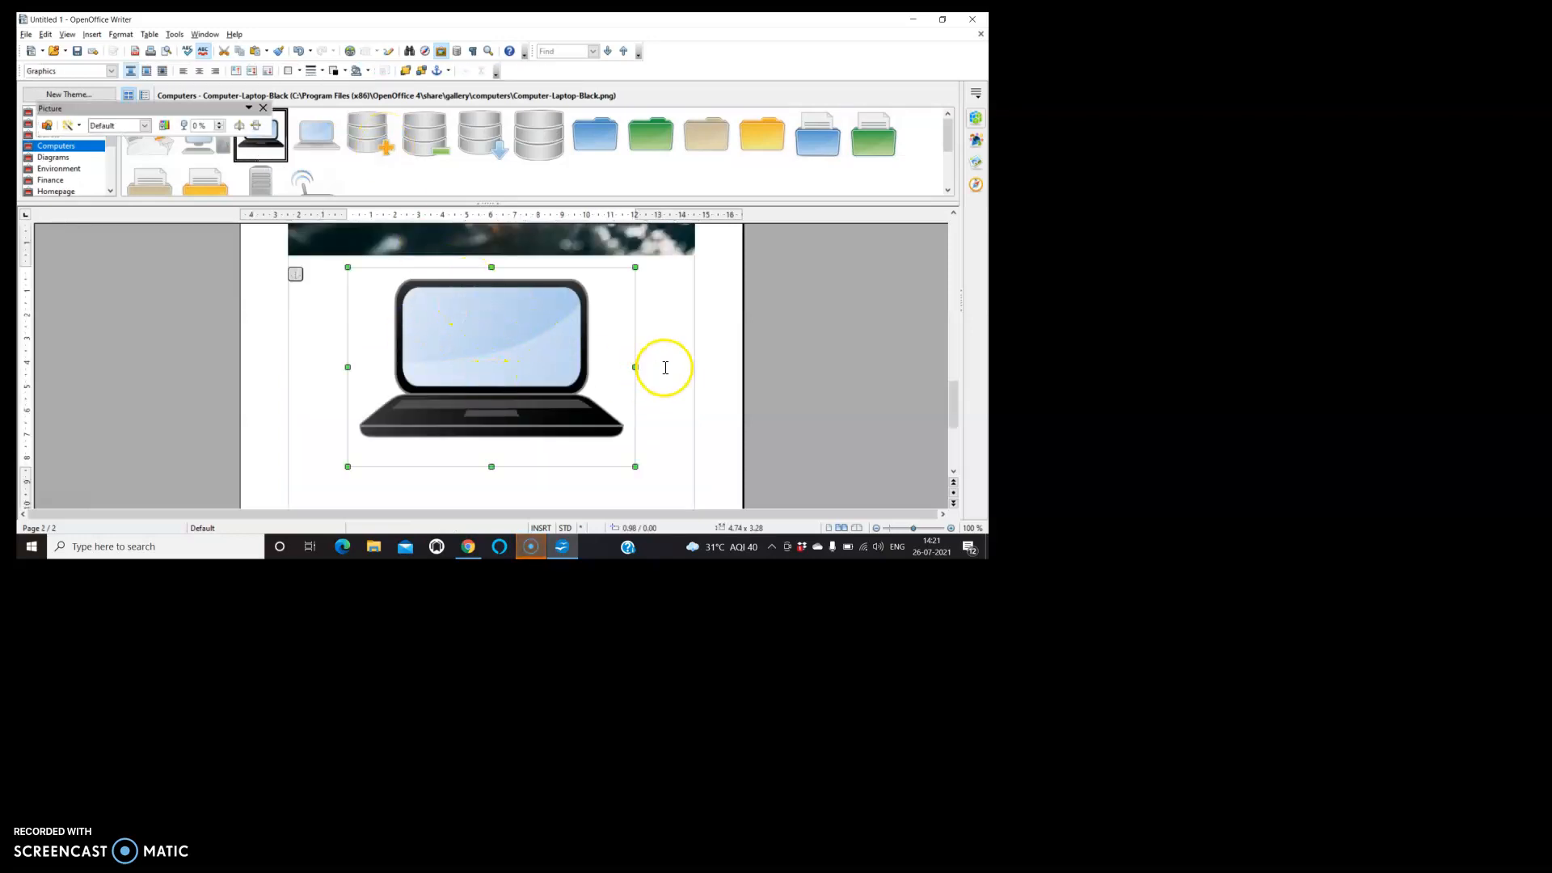
{"action": "left_click", "coordinate": [724, 374]}
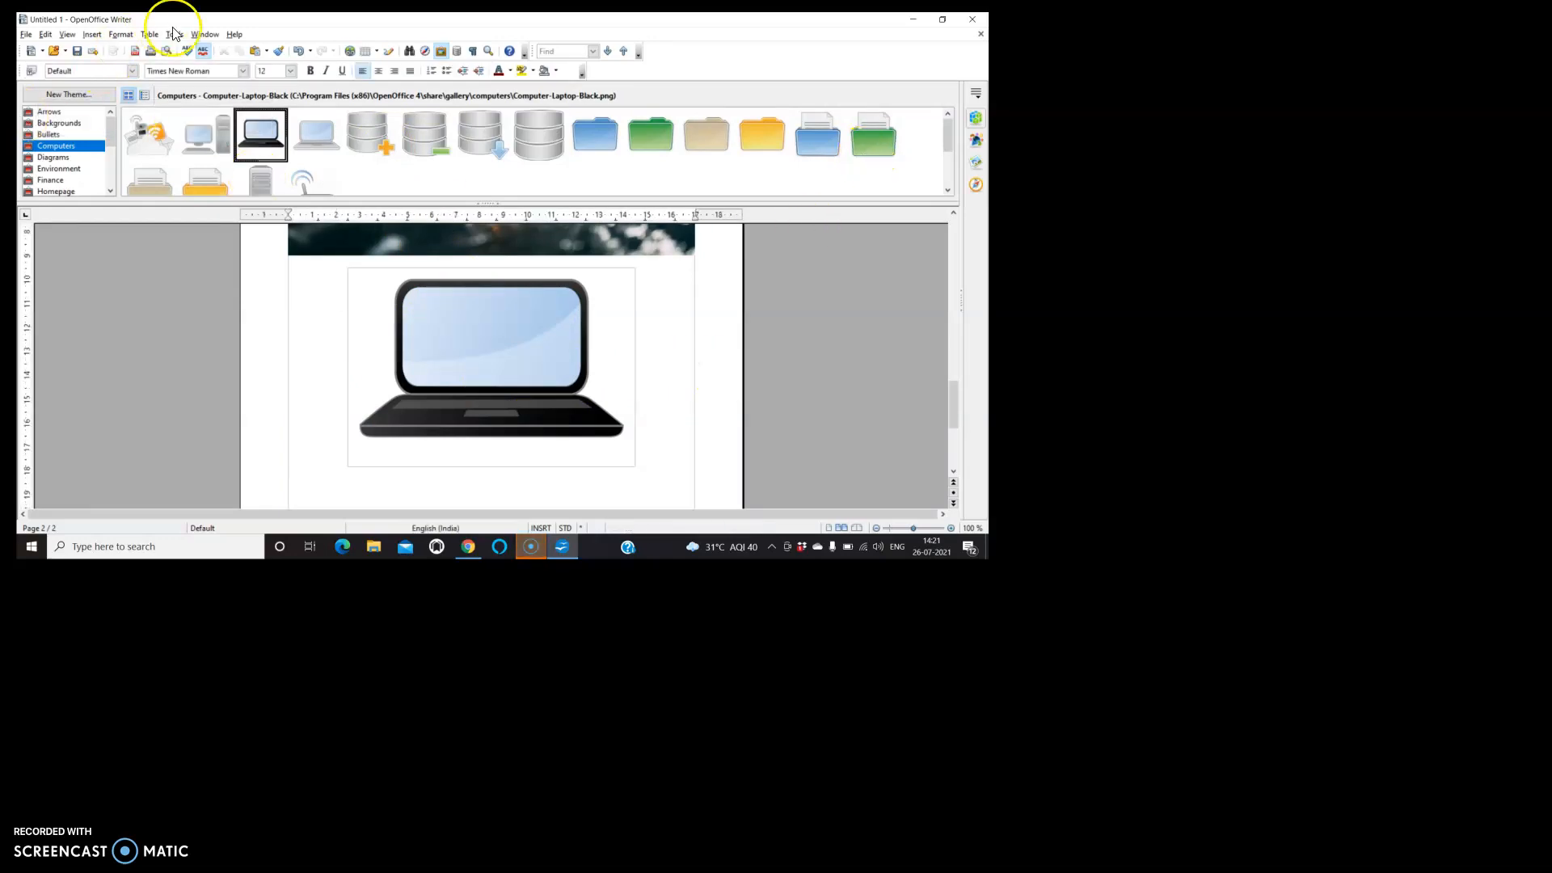
{"action": "left_click", "coordinate": [443, 52]}
{"action": "left_click", "coordinate": [571, 407]}
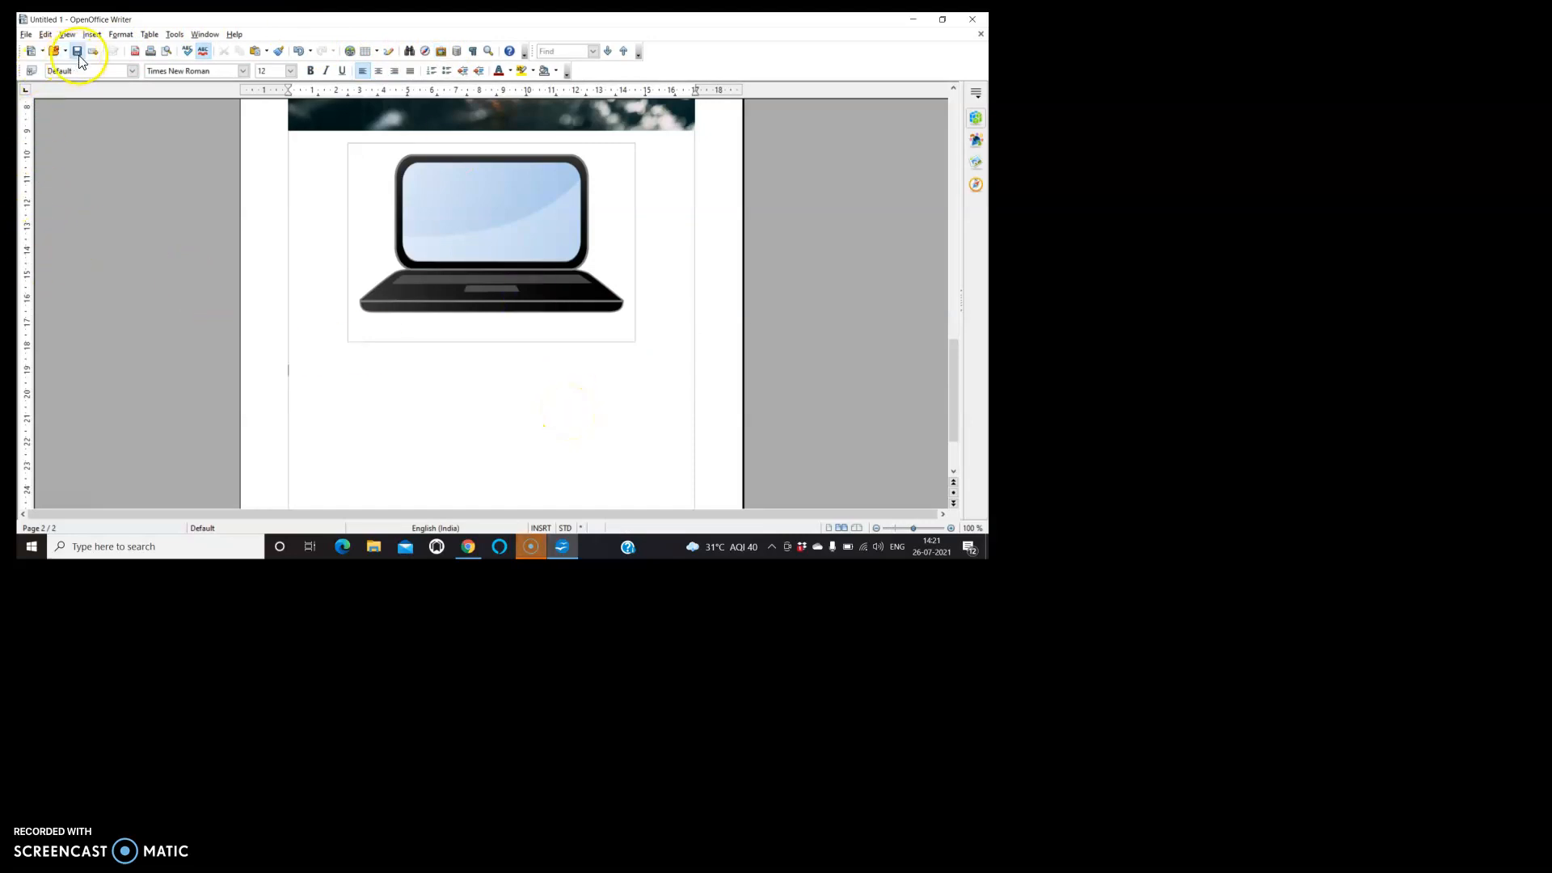
- Check the source selection for inserting a scanned picture, and close it without choosing a source
{"action": "left_click", "coordinate": [92, 34]}
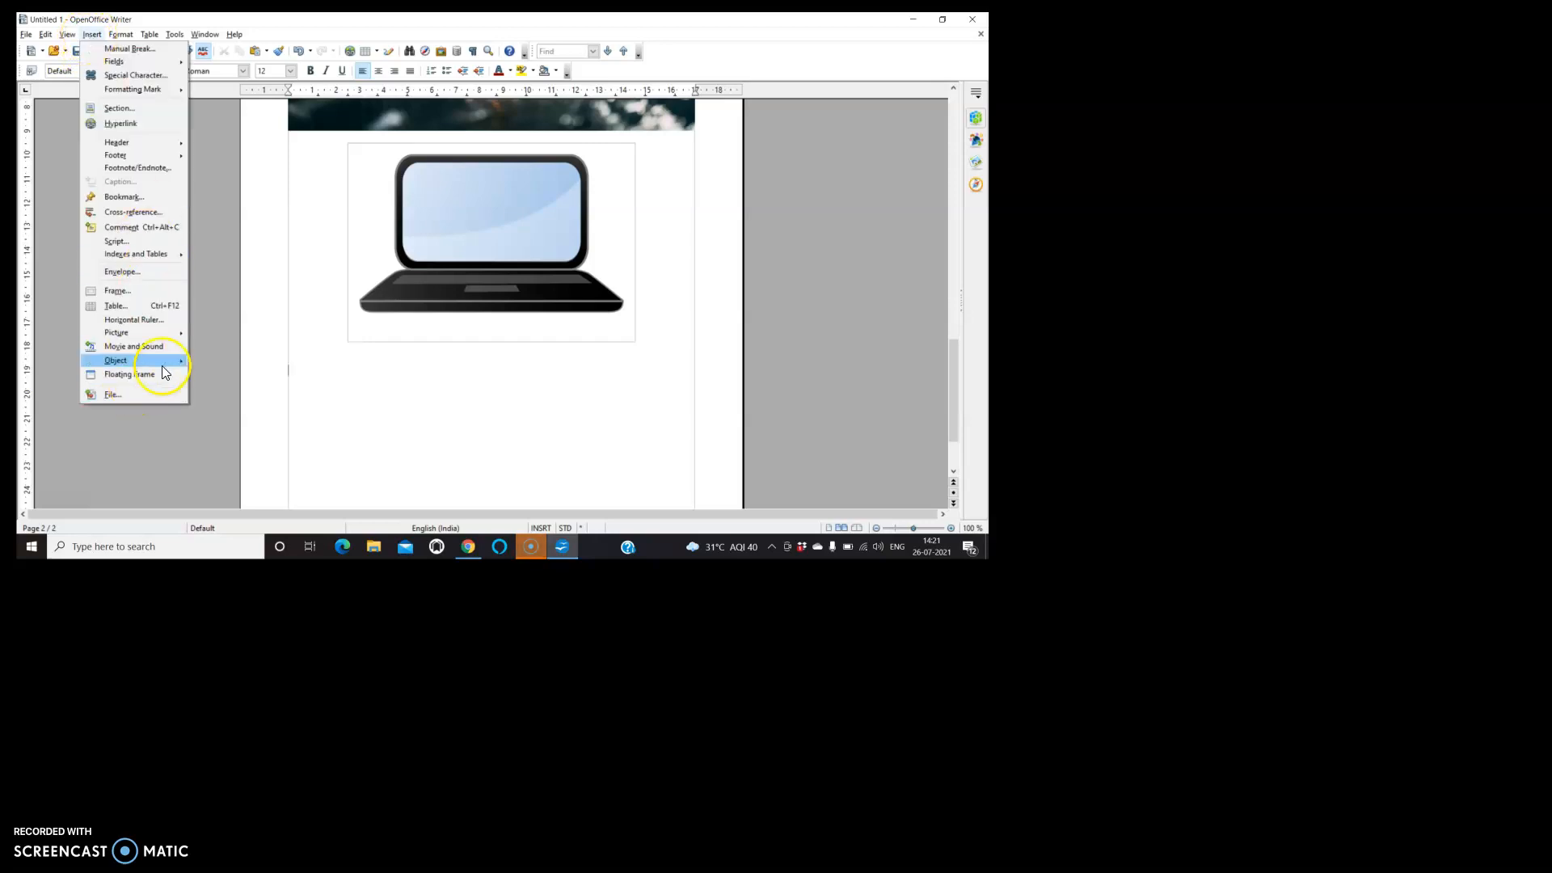
{"action": "mouse_move", "coordinate": [172, 333]}
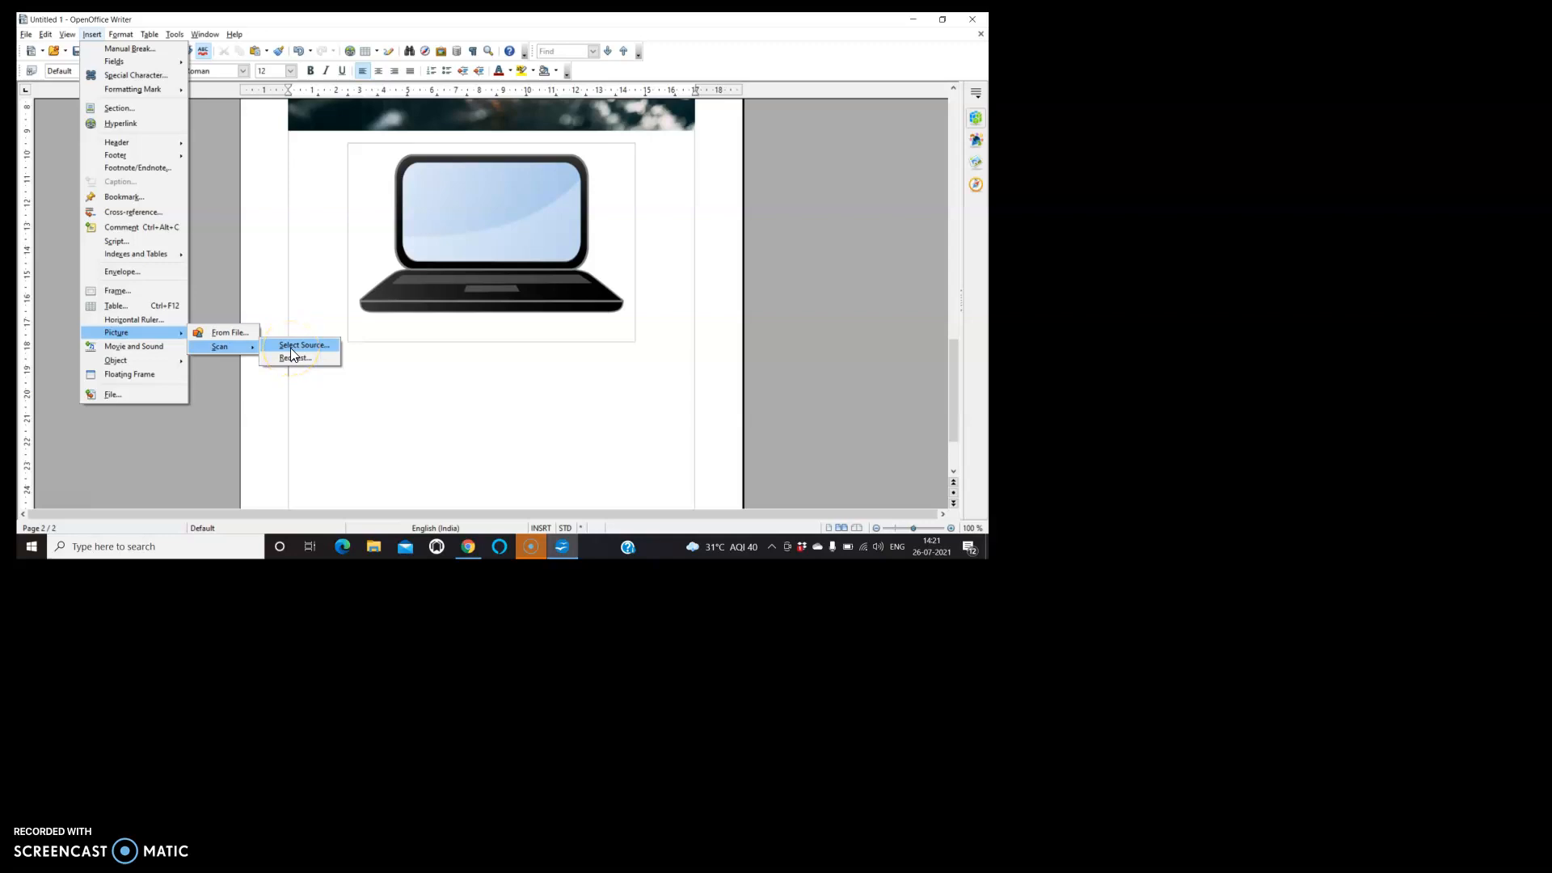
{"action": "left_click", "coordinate": [290, 347]}
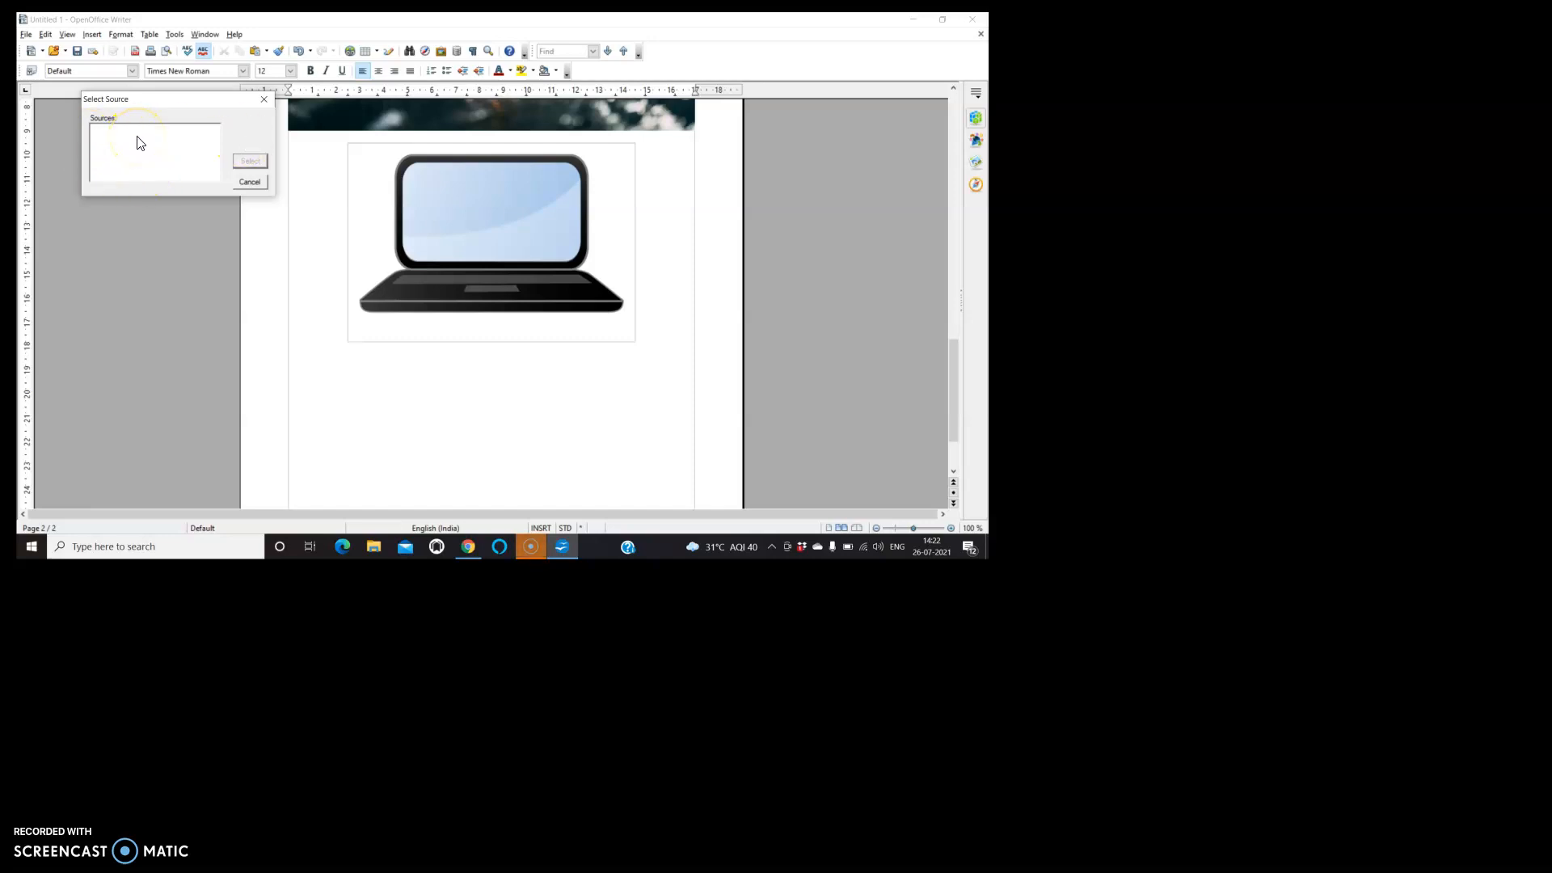
{"action": "left_click", "coordinate": [265, 99]}
- Select the wallpaper picture on page 1 and look over its available picture commands and the Customize settings
{"action": "left_click_drag", "start_coordinate": [950, 368], "coordinate": [954, 167]}
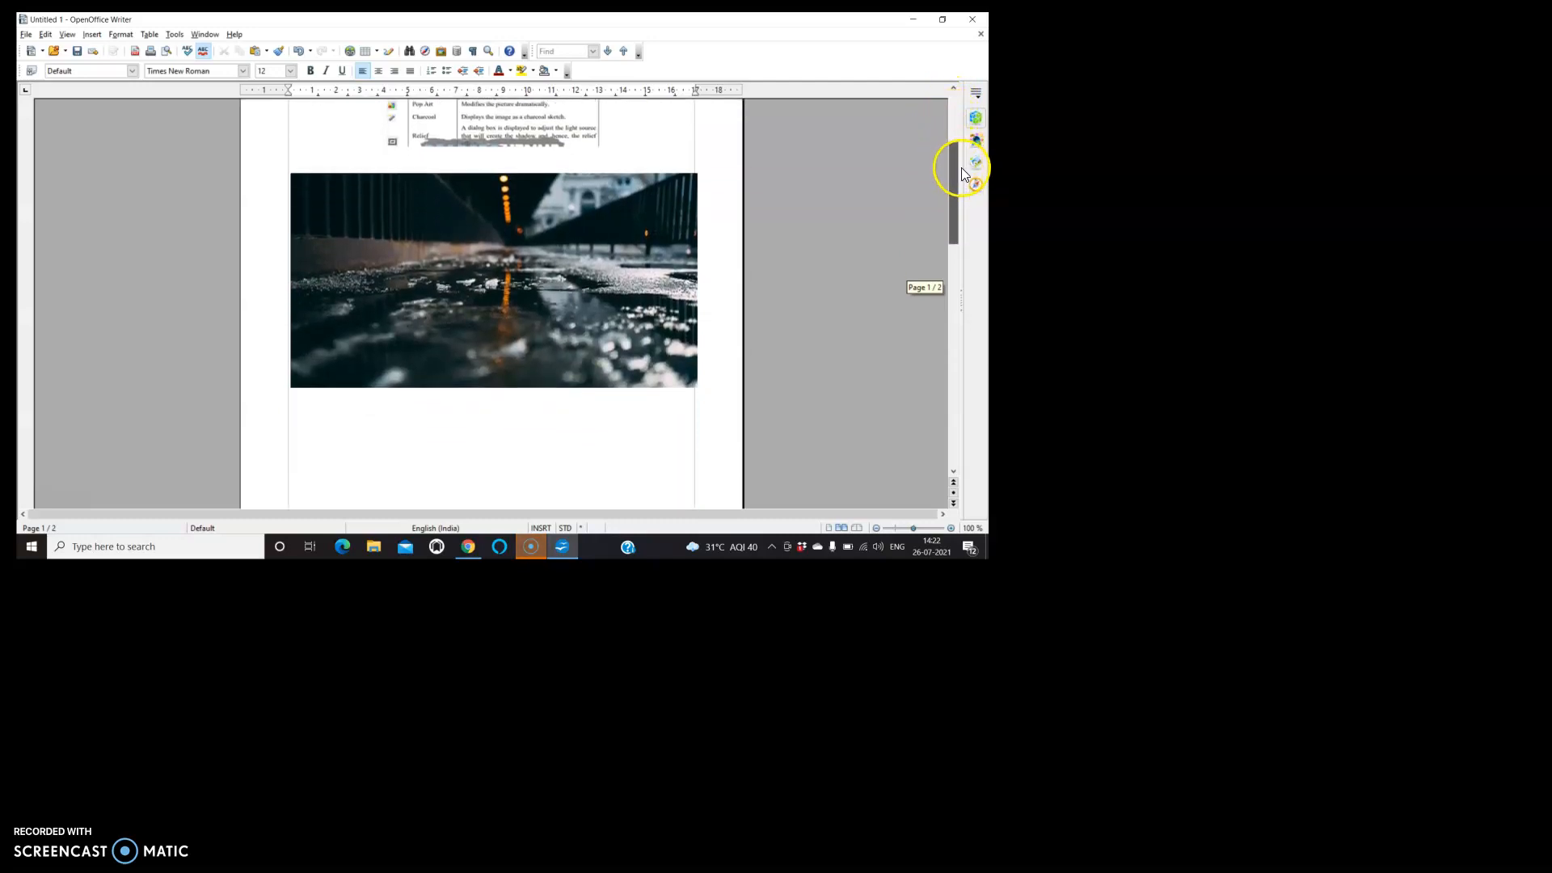
{"action": "left_click", "coordinate": [508, 295]}
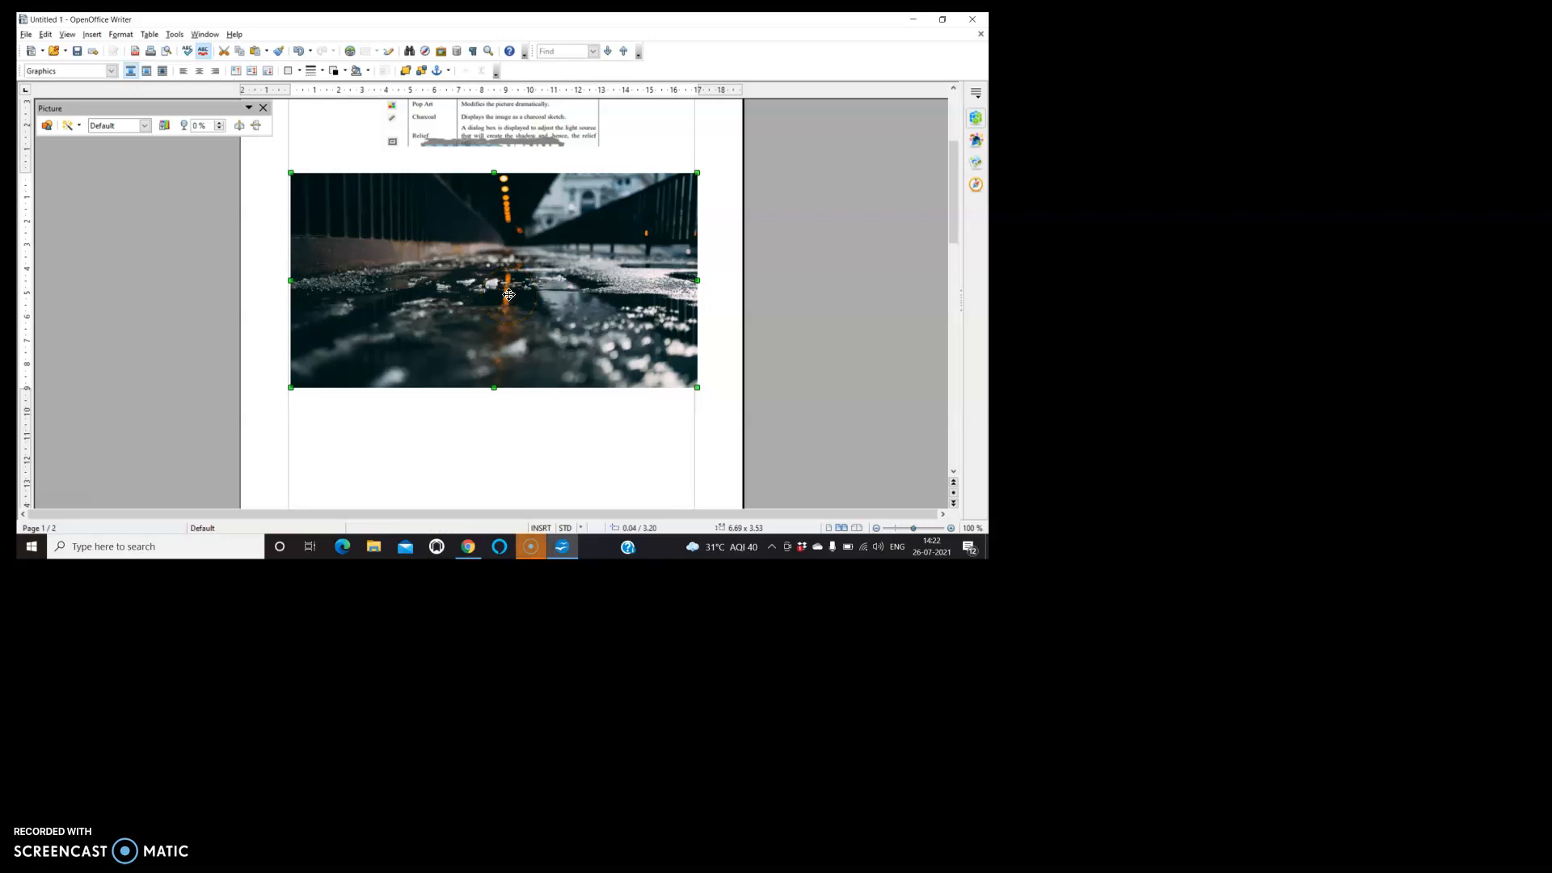
{"action": "left_click", "coordinate": [249, 108]}
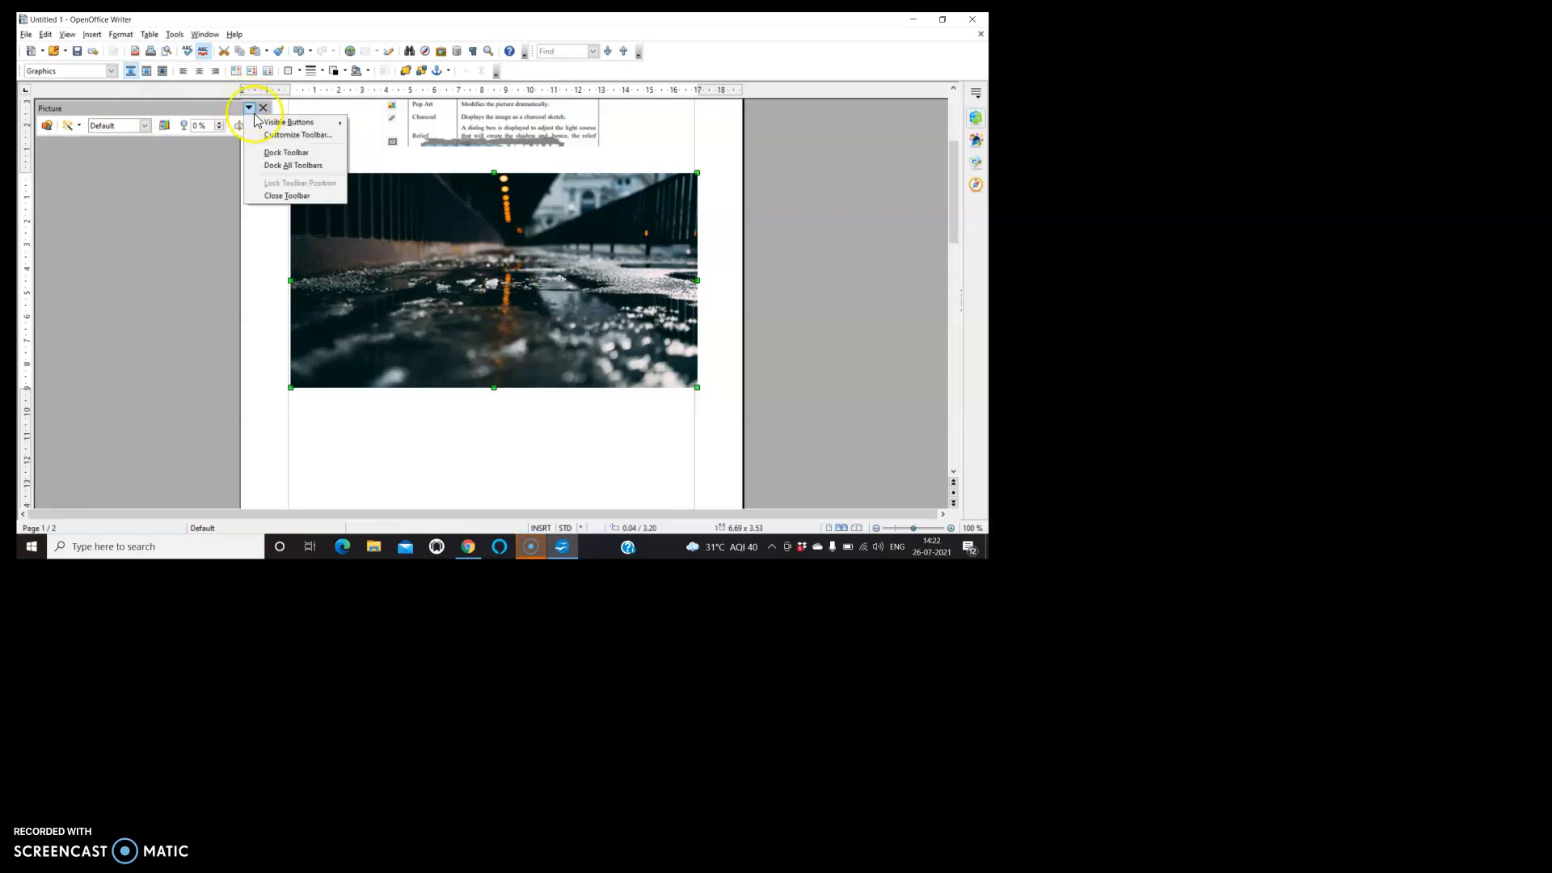
{"action": "mouse_move", "coordinate": [291, 122]}
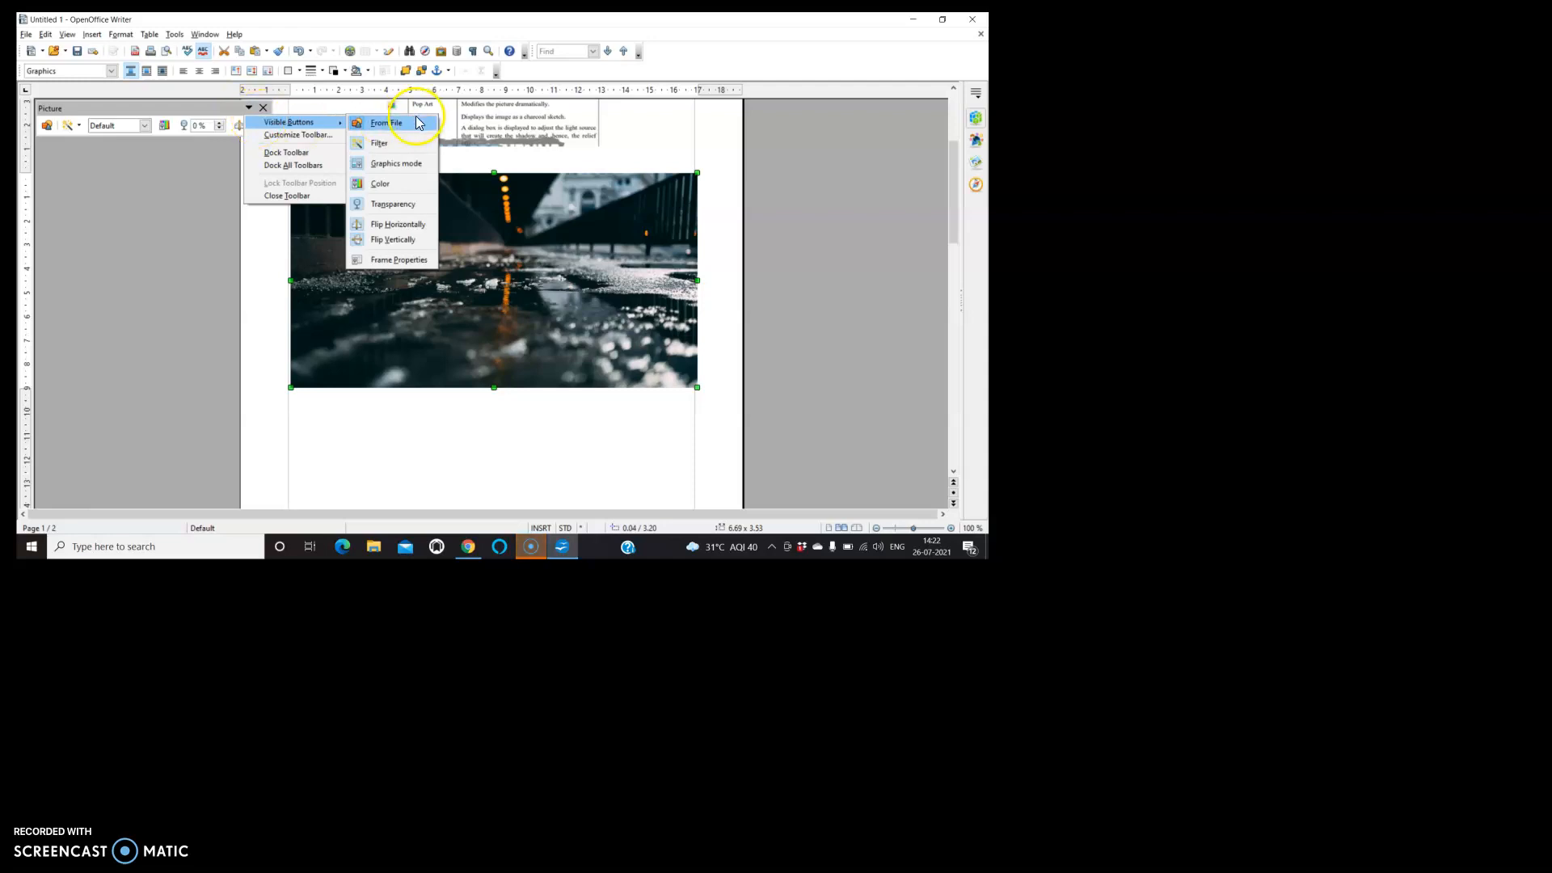
{"action": "left_click", "coordinate": [288, 135]}
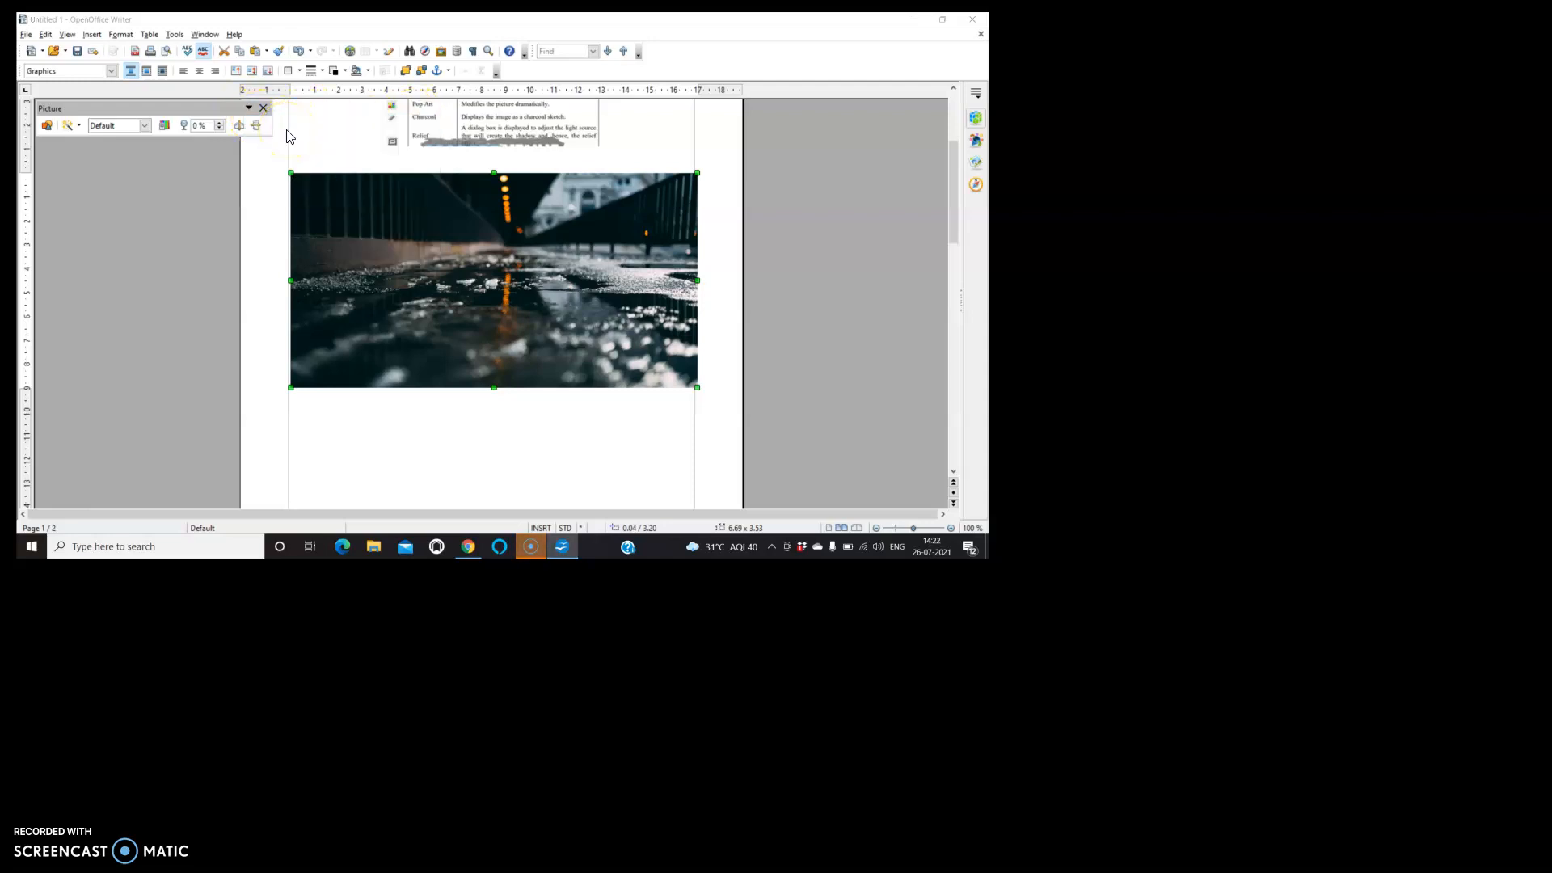
{"action": "left_click", "coordinate": [359, 117]}
{"action": "left_click", "coordinate": [322, 118]}
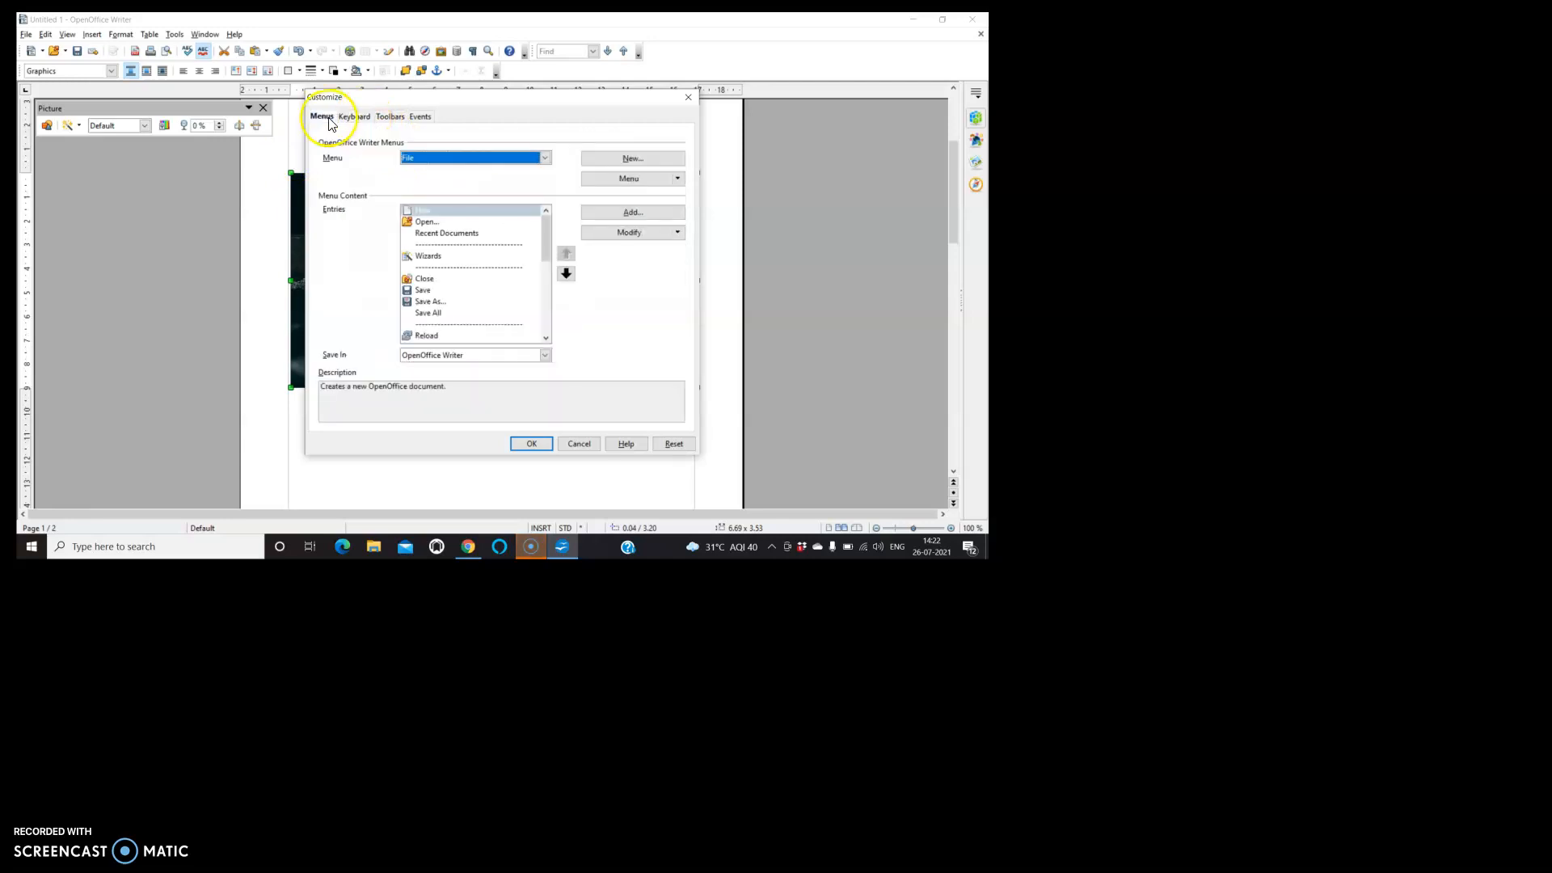
{"action": "left_click", "coordinate": [689, 98]}
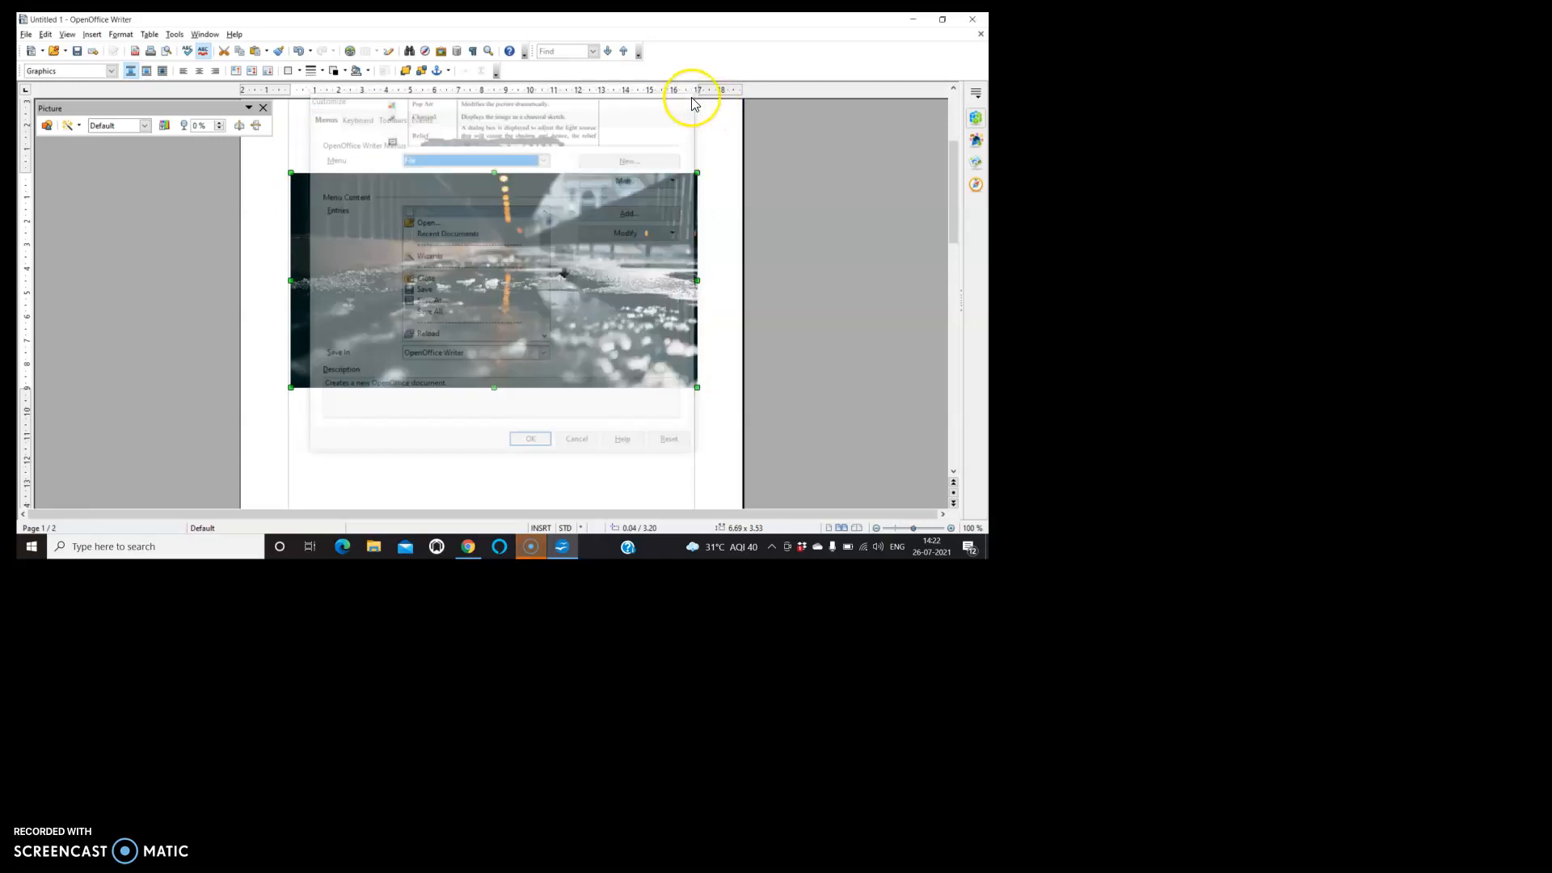
{"action": "left_click", "coordinate": [208, 34]}
{"action": "left_click", "coordinate": [208, 35]}
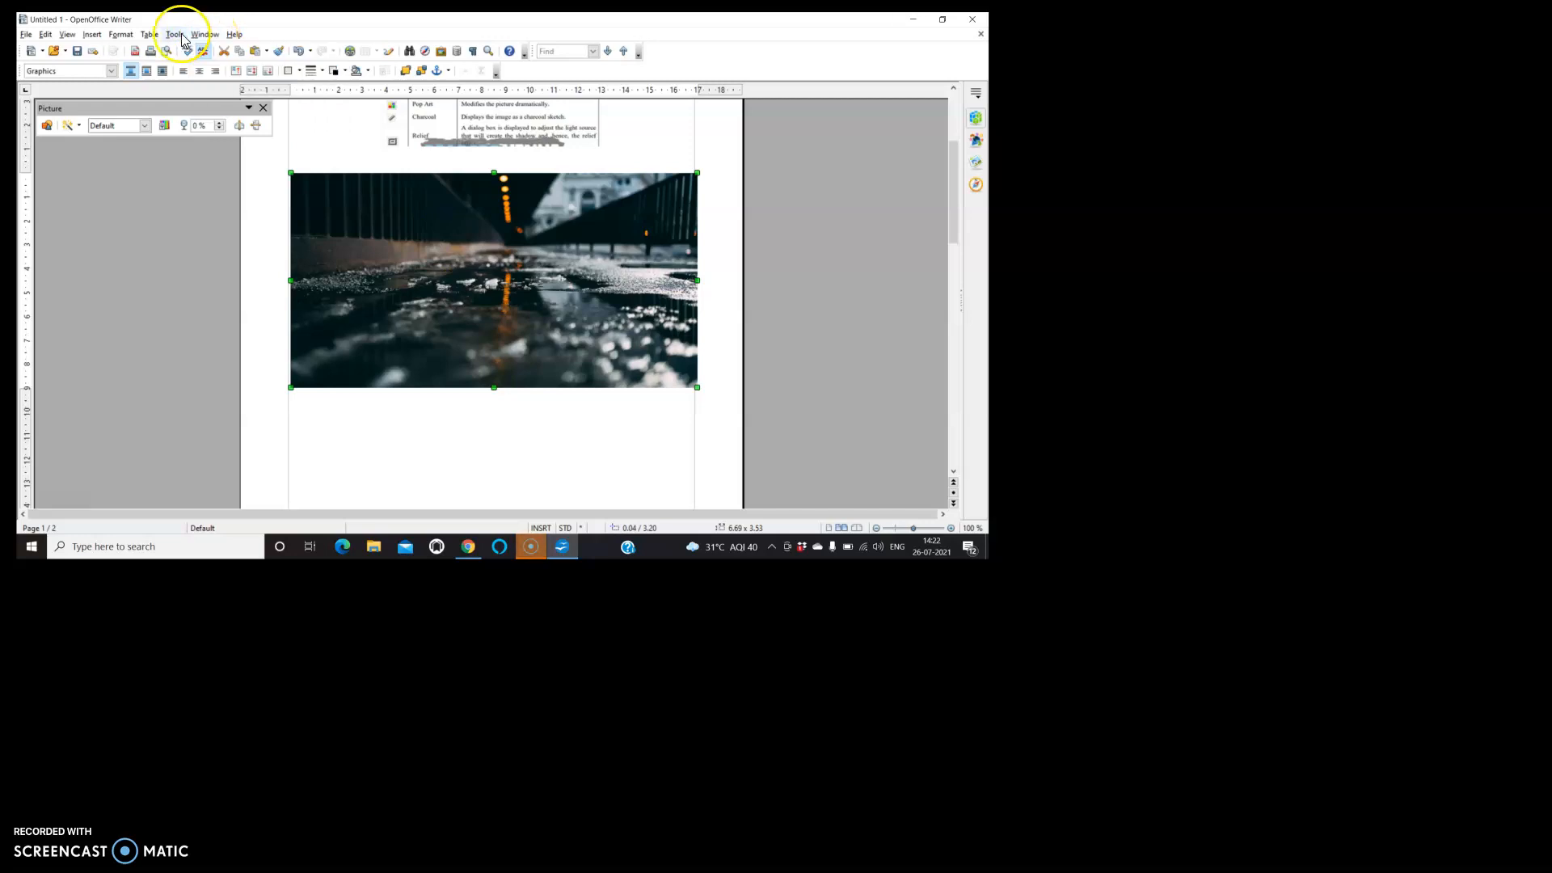
{"action": "left_click", "coordinate": [149, 35]}
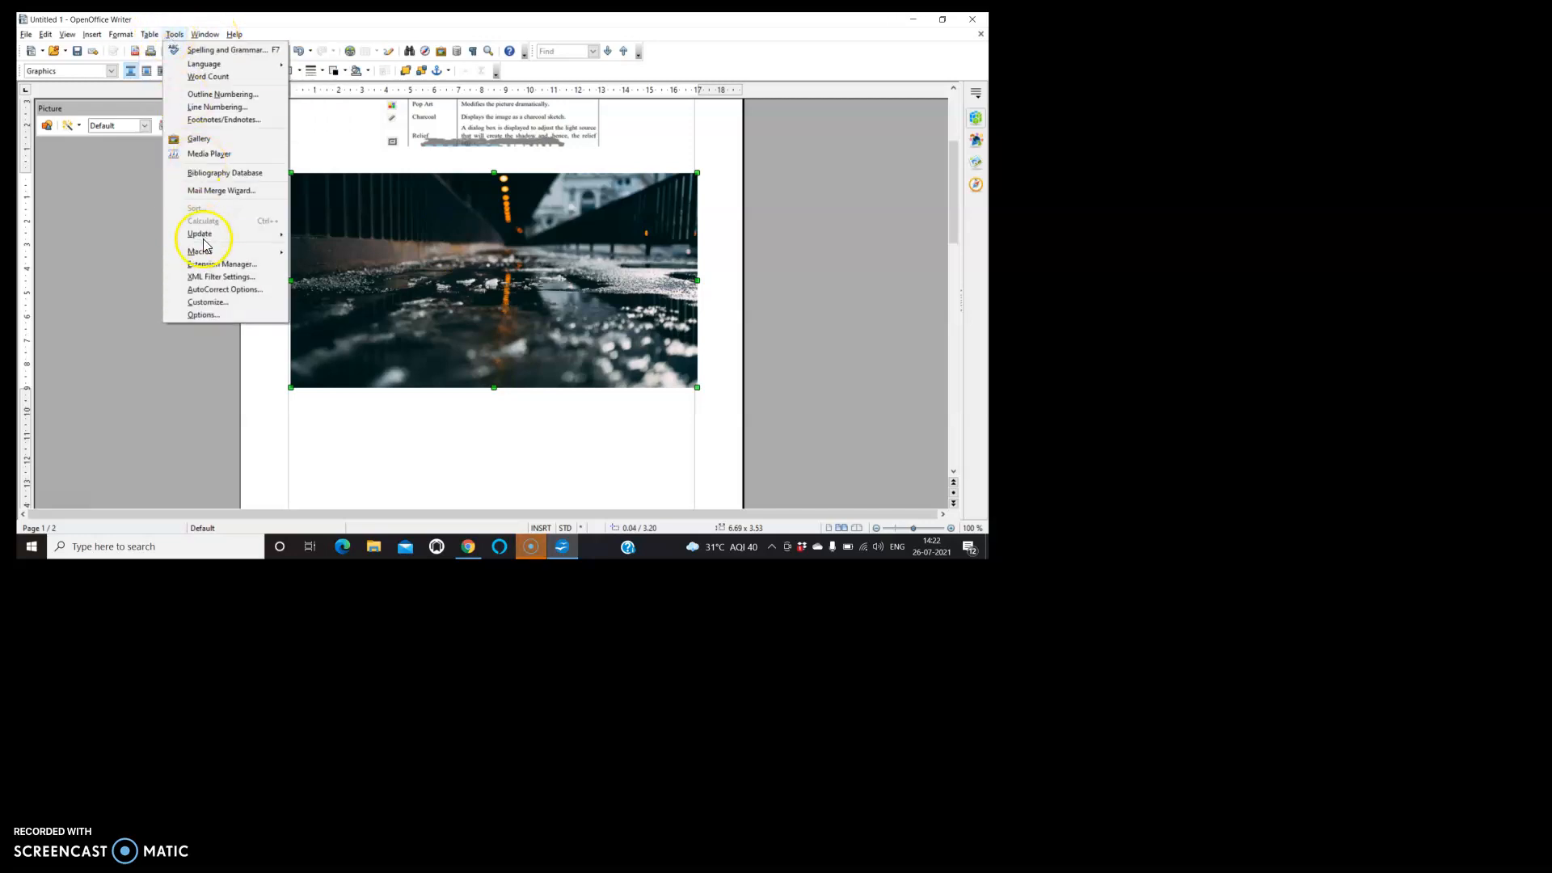
{"action": "left_click", "coordinate": [205, 315]}
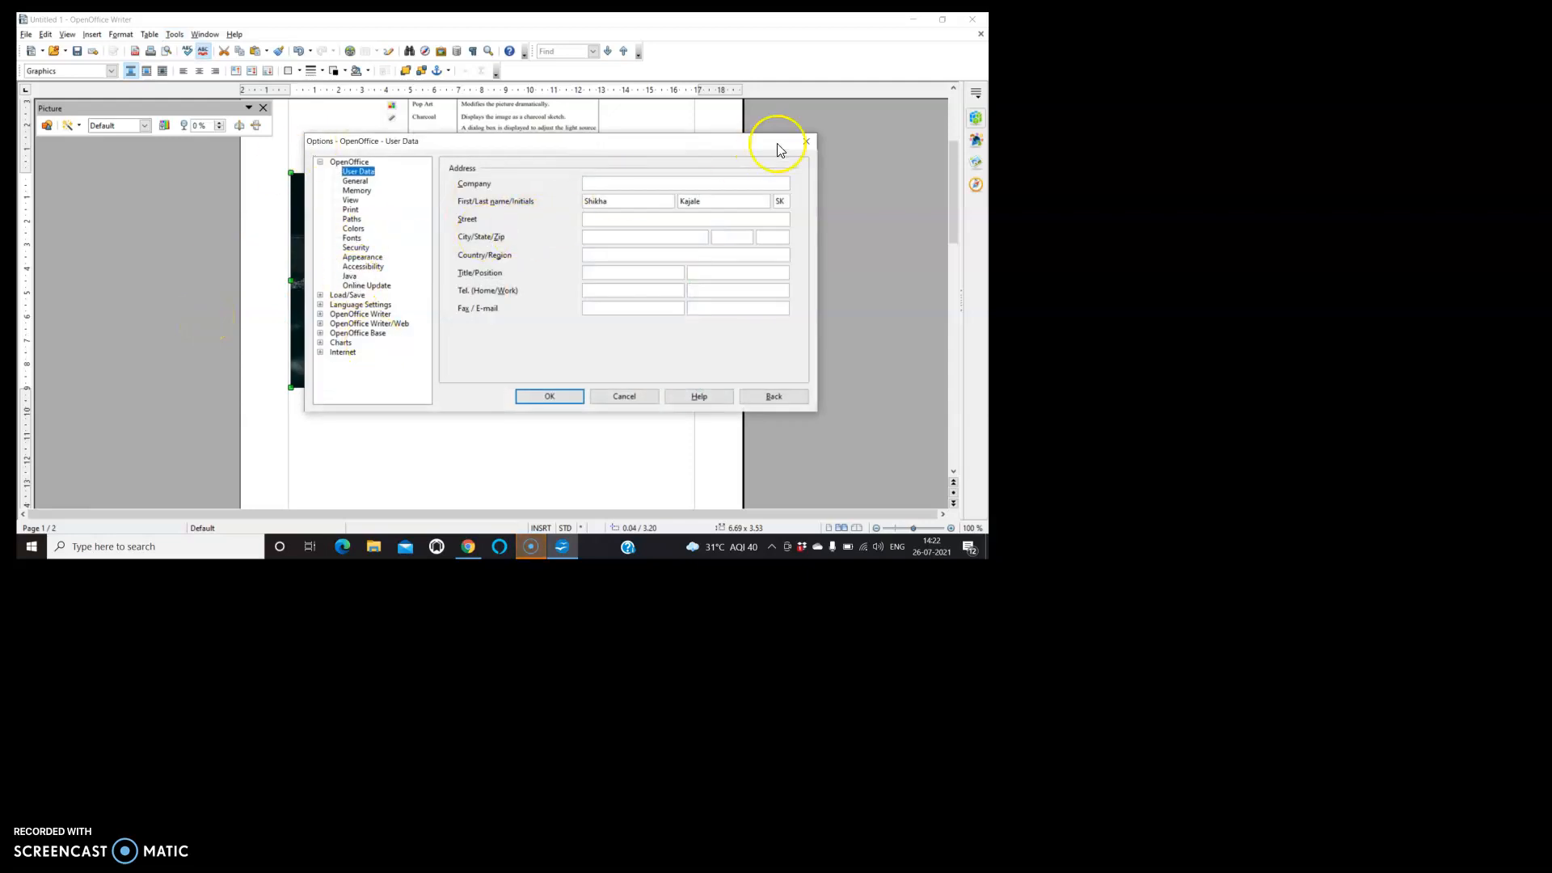
{"action": "left_click", "coordinate": [806, 142]}
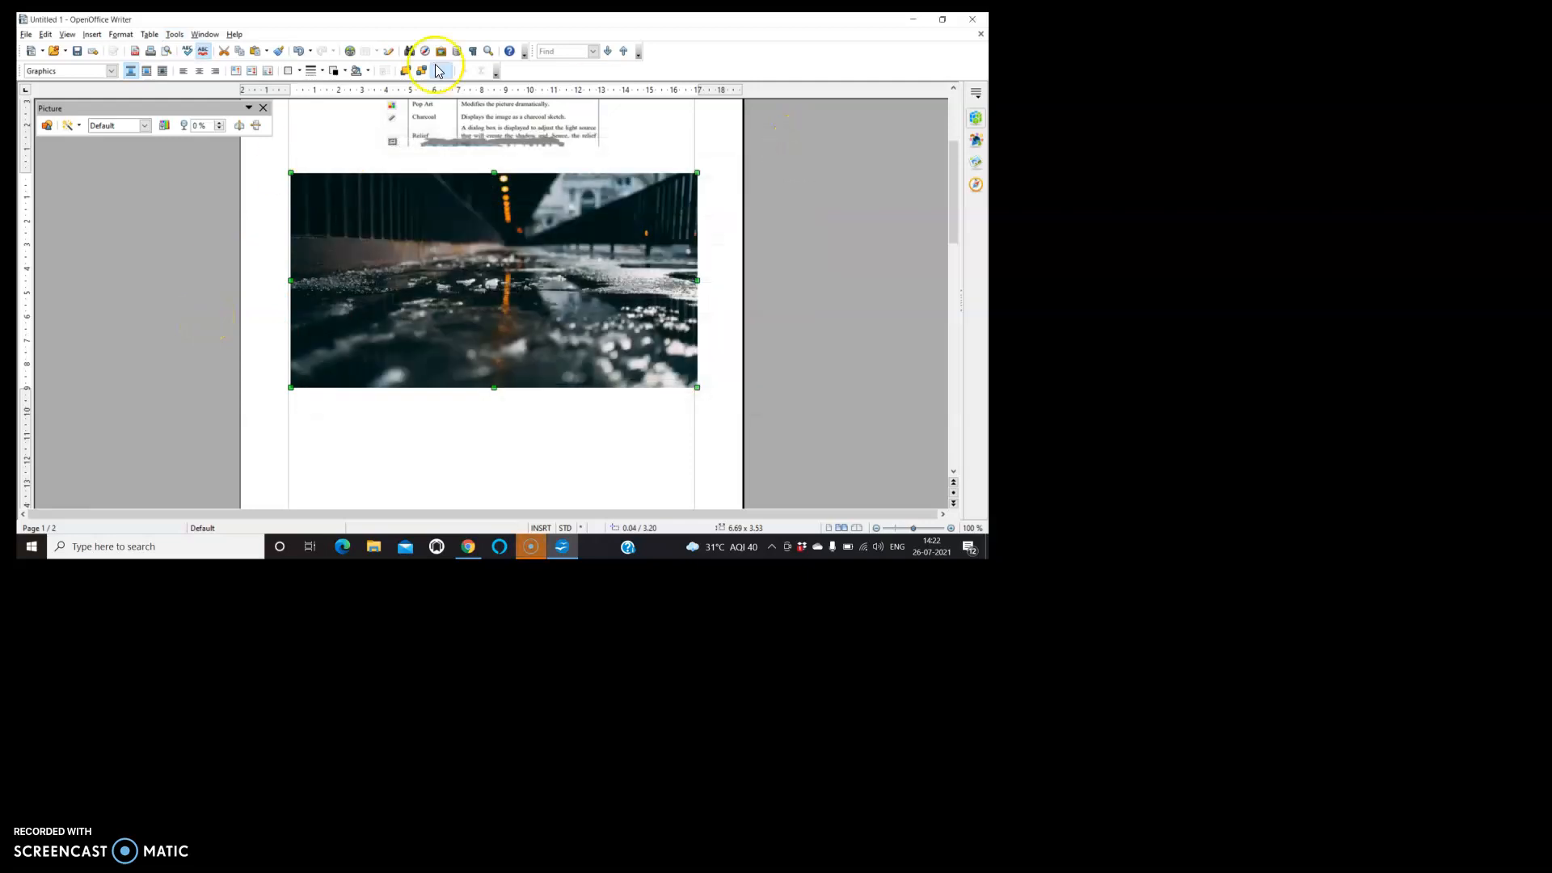
{"action": "left_click", "coordinate": [174, 34]}
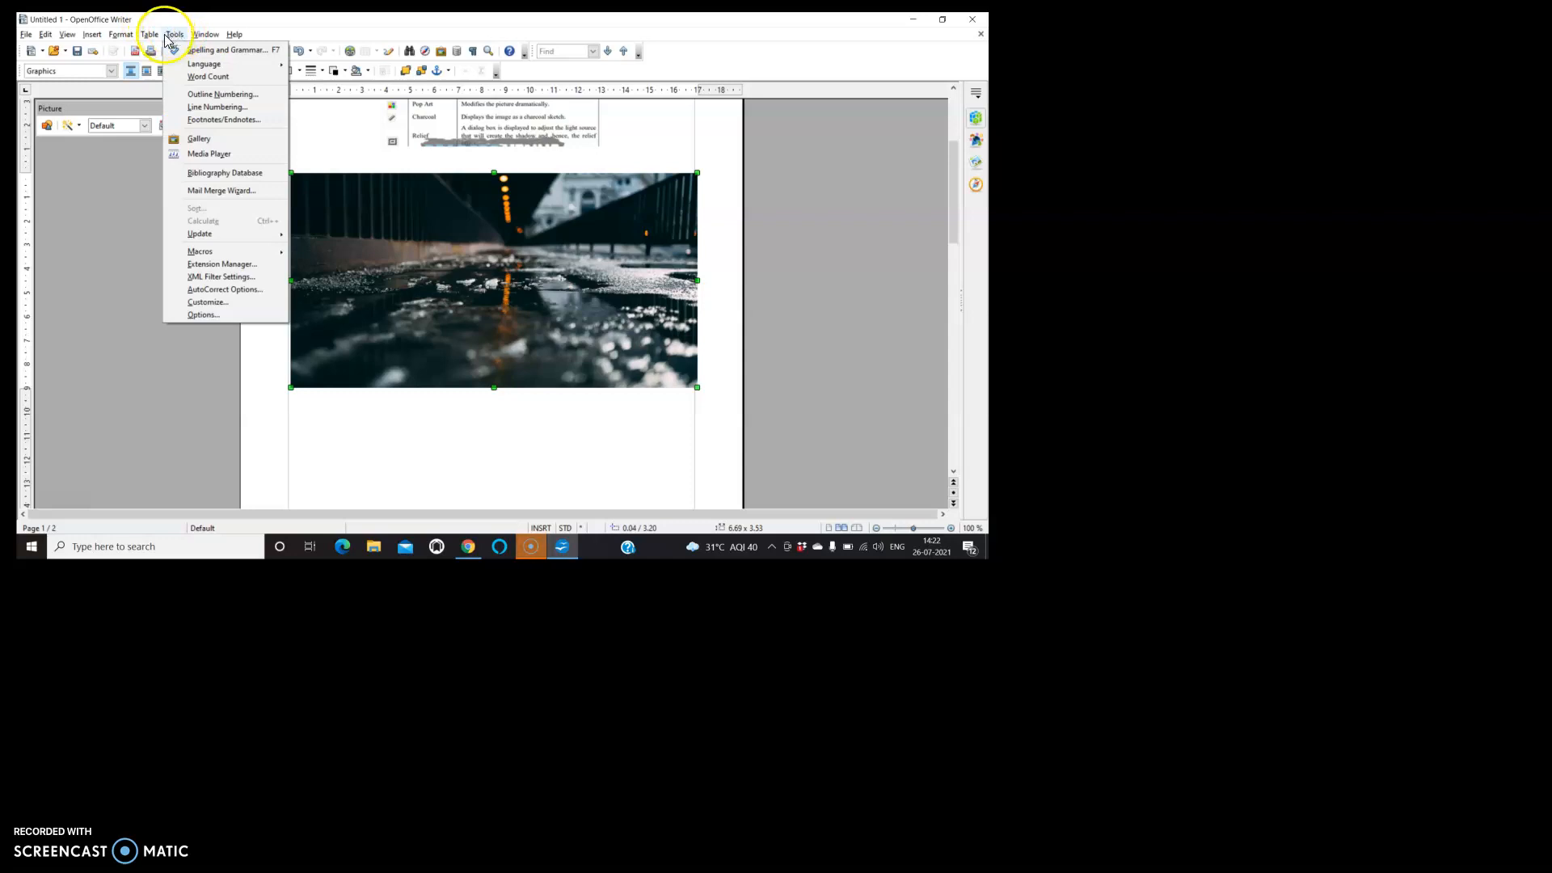
{"action": "left_click", "coordinate": [151, 36]}
{"action": "left_click", "coordinate": [123, 36]}
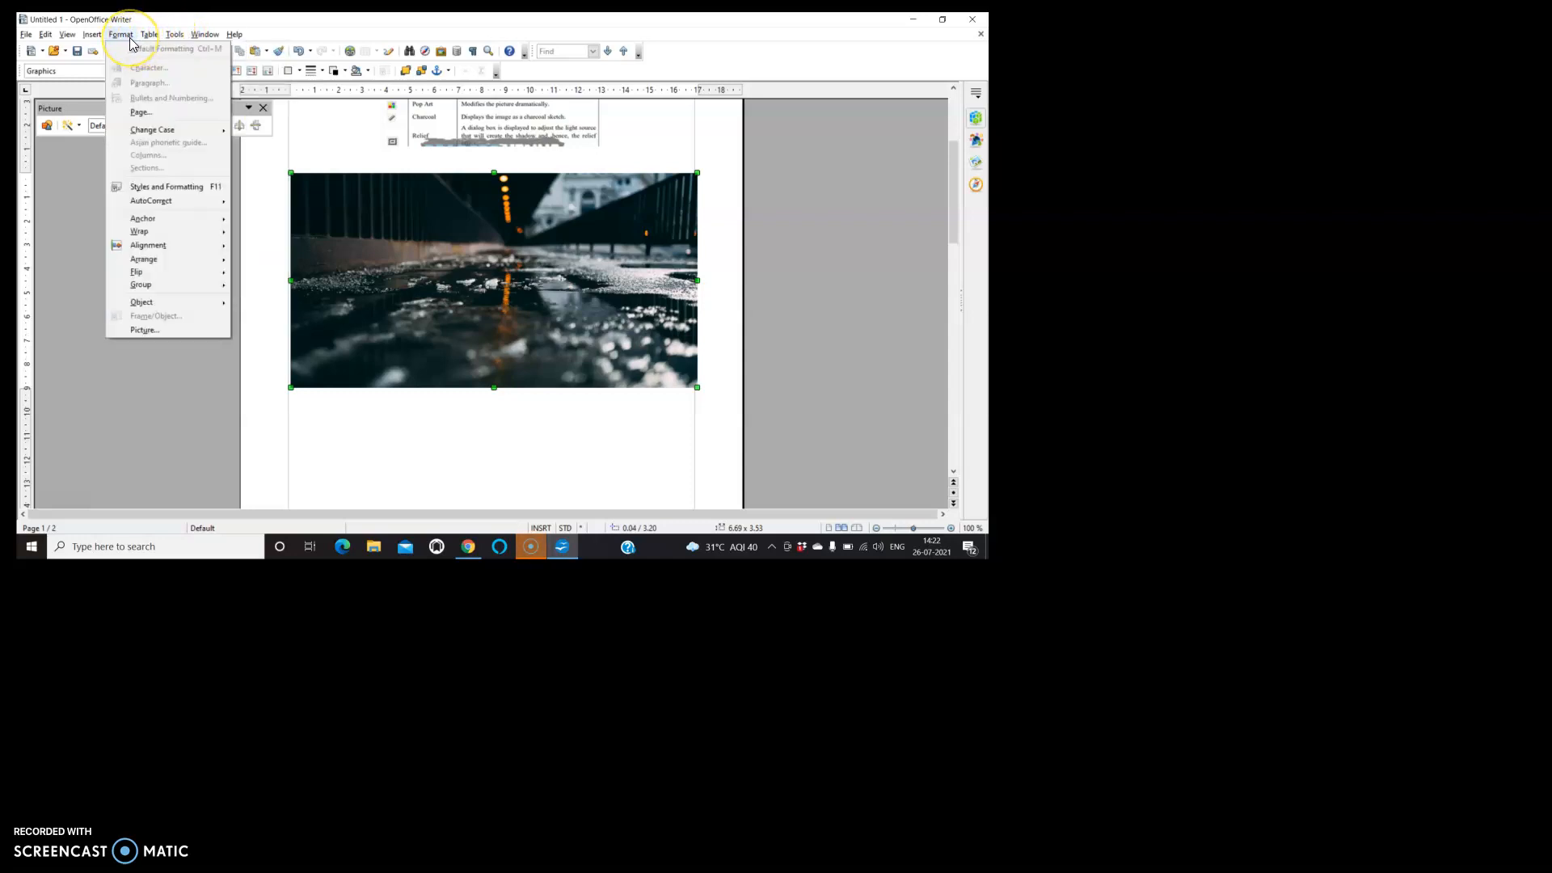
{"action": "left_click", "coordinate": [102, 39]}
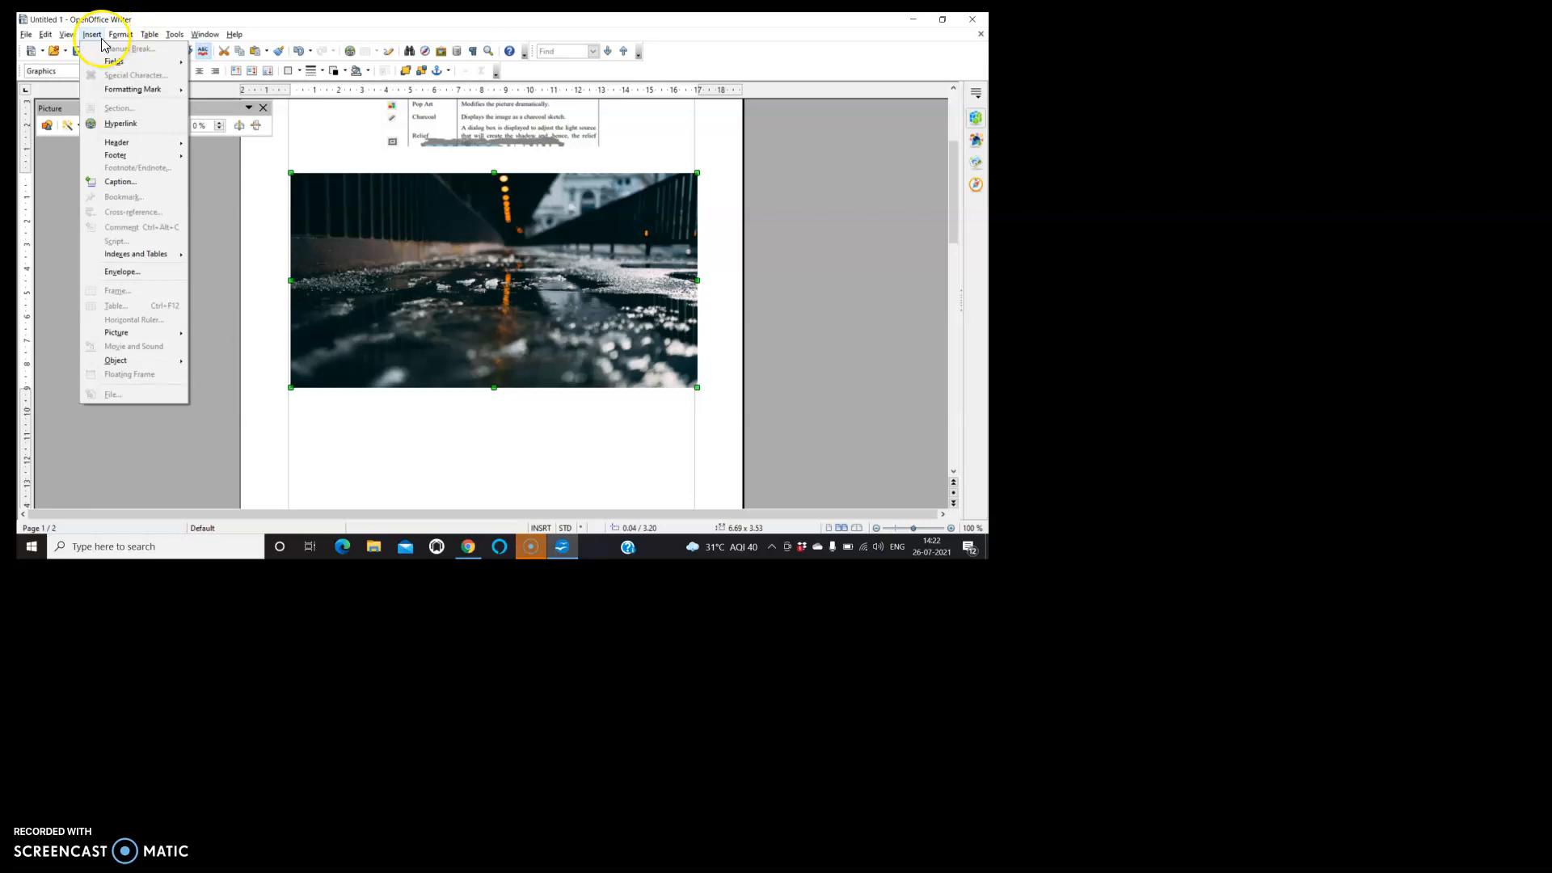
- Examine the selected wallpaper's Type, Options, Wrap, Hyperlink, Picture, Crop and Borders properties, and close them without changes
{"action": "mouse_move", "coordinate": [121, 35]}
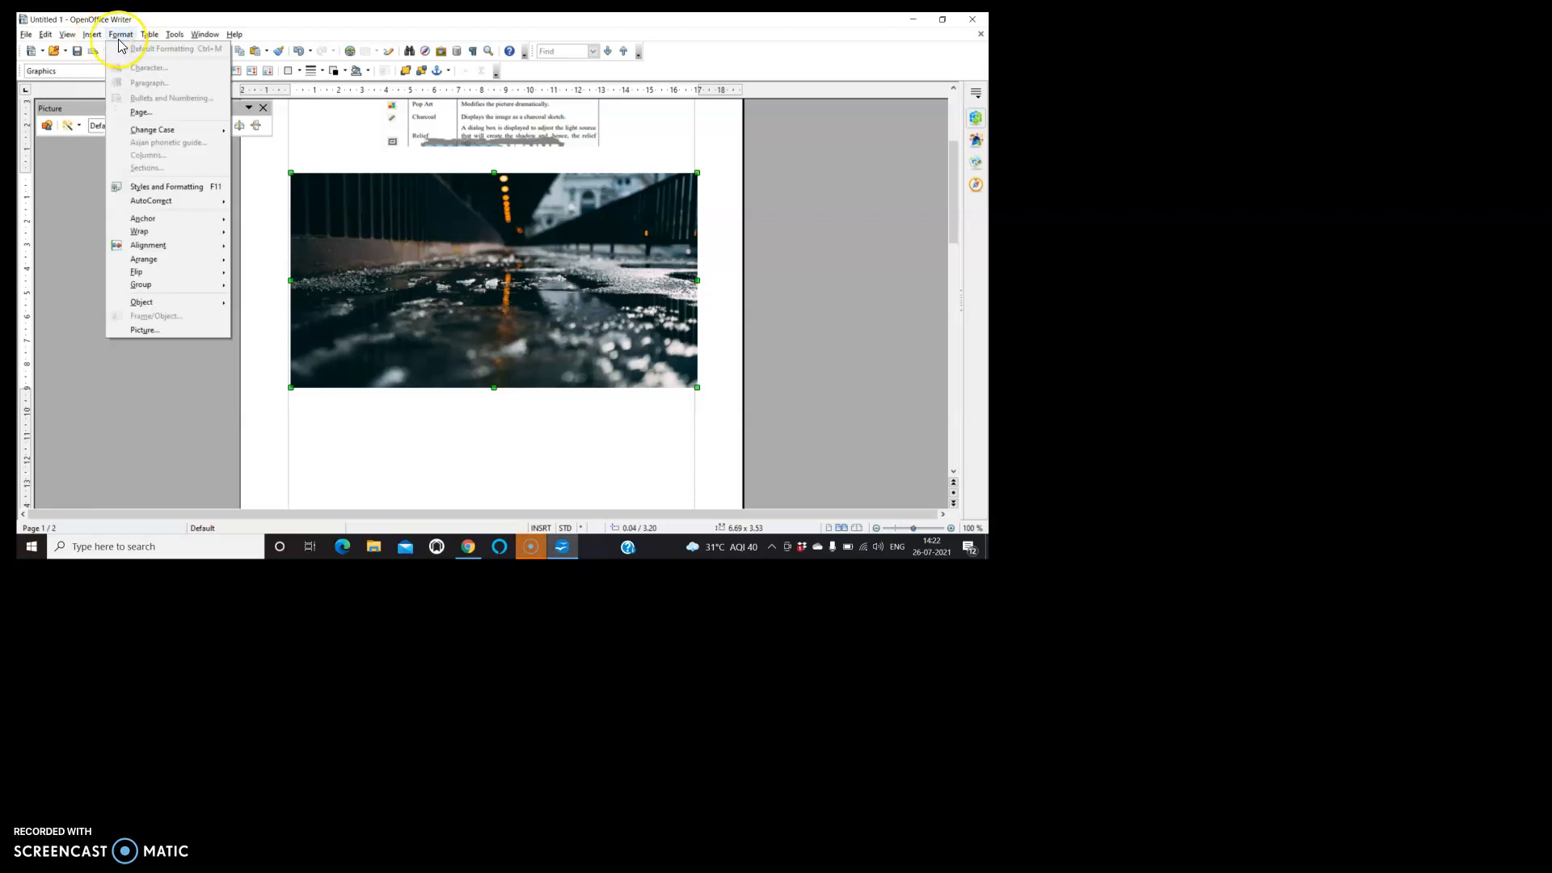
{"action": "left_click", "coordinate": [135, 331]}
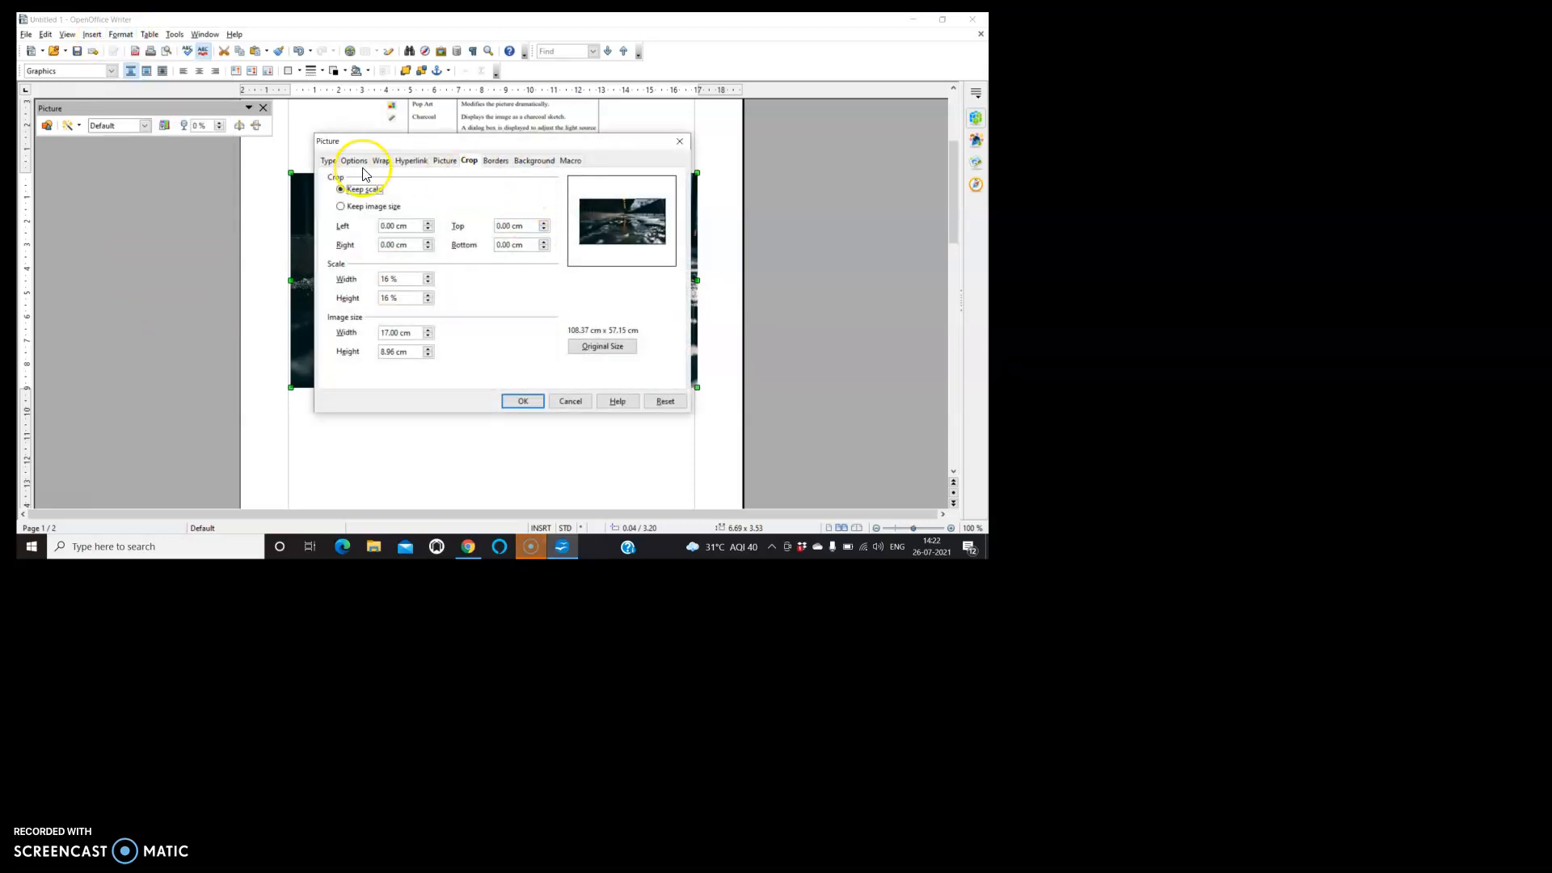
{"action": "left_click", "coordinate": [329, 162]}
{"action": "left_click", "coordinate": [351, 162]}
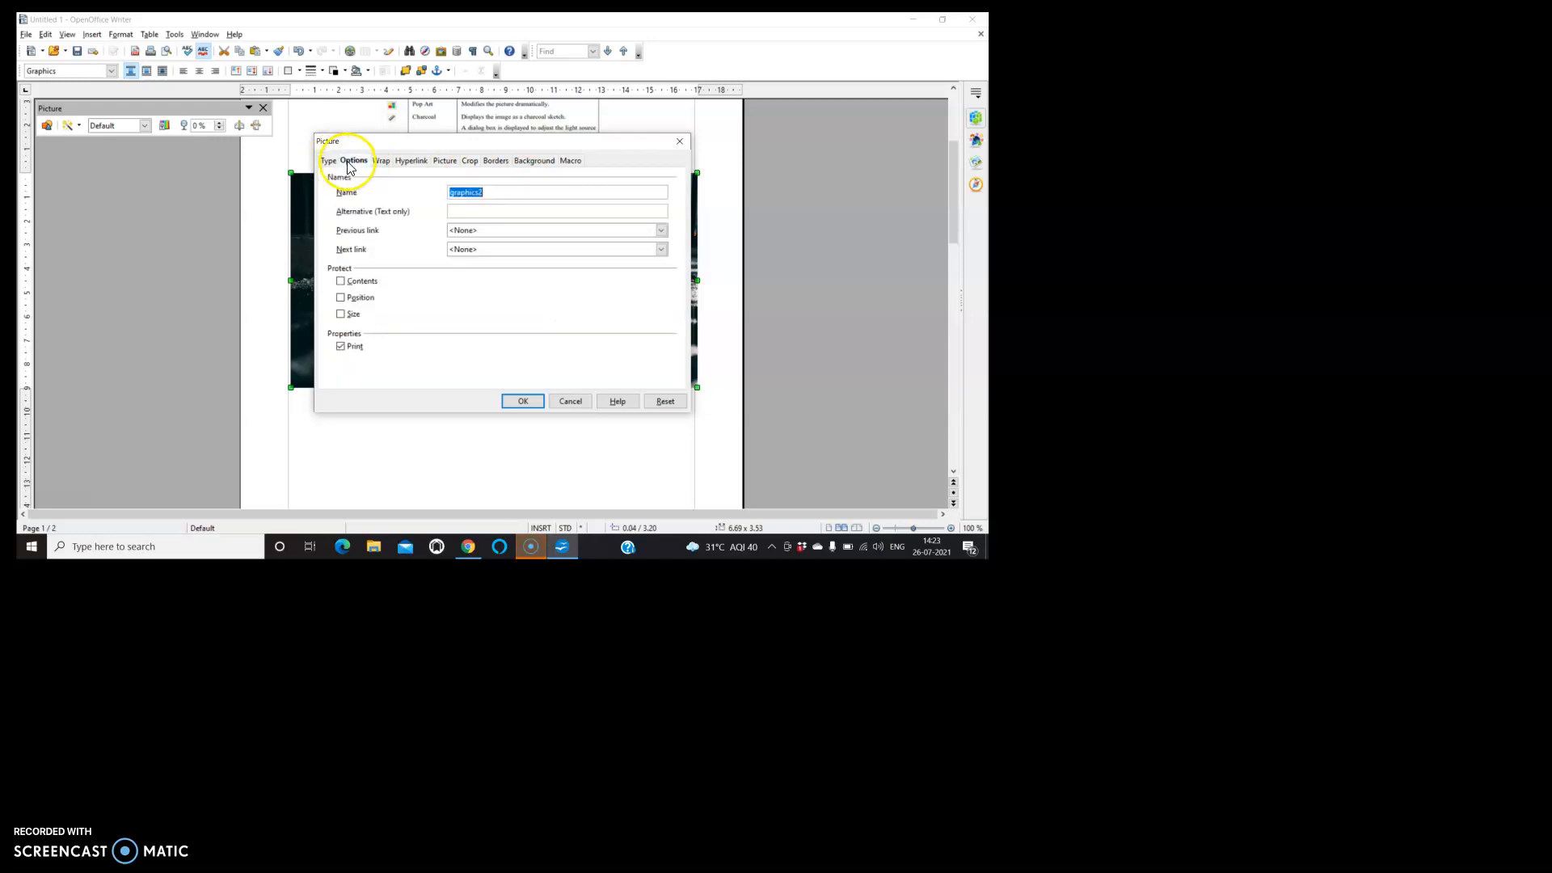
{"action": "left_click", "coordinate": [381, 161]}
{"action": "left_click", "coordinate": [406, 161]}
{"action": "left_click", "coordinate": [444, 160]}
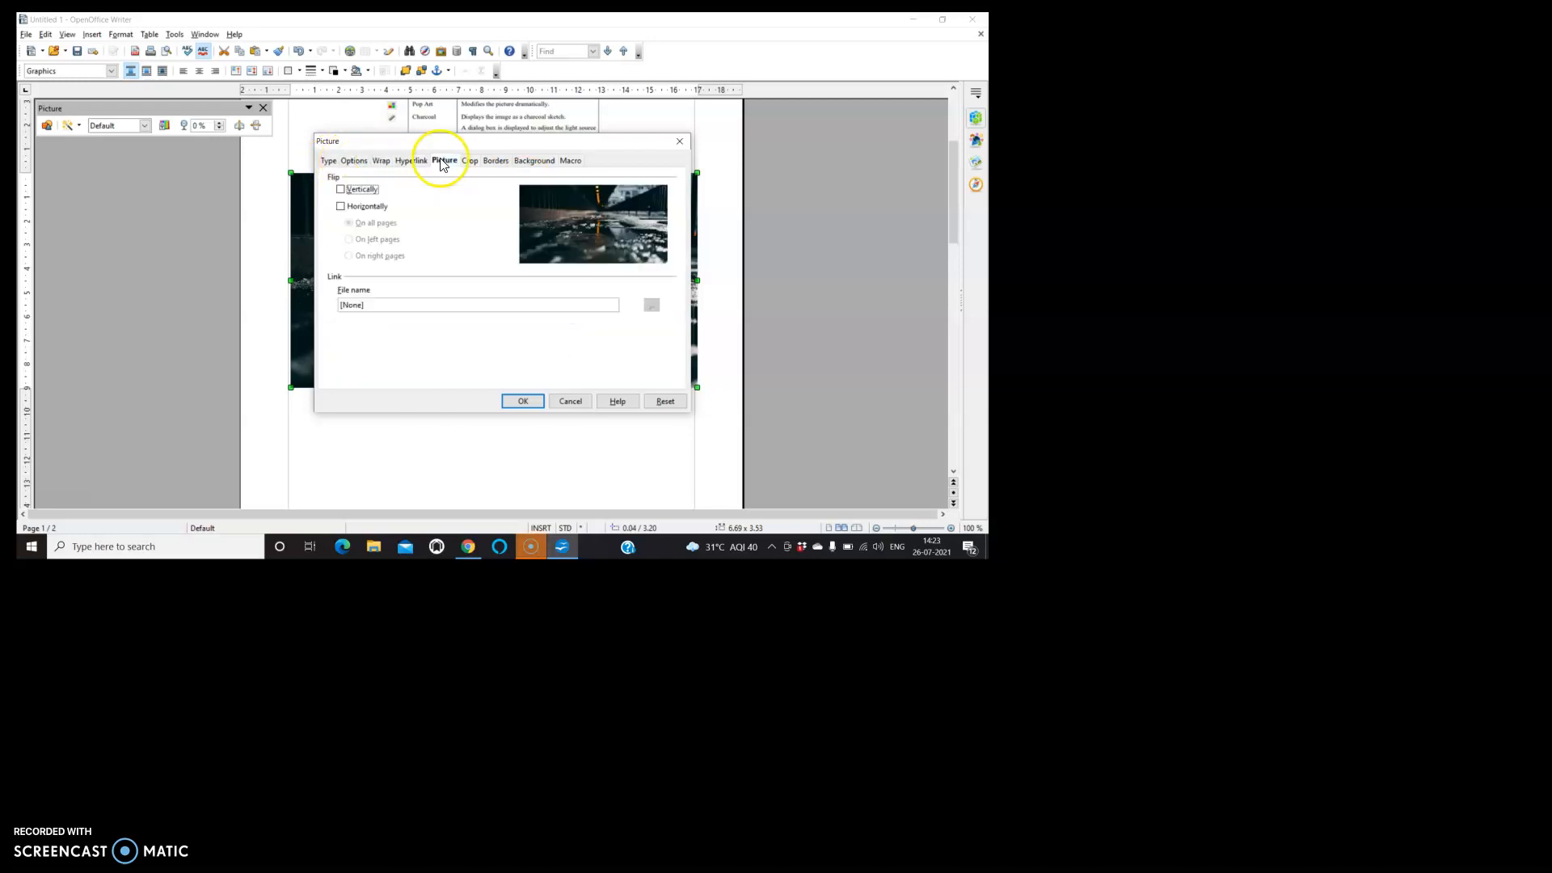
{"action": "left_click", "coordinate": [469, 161]}
{"action": "left_click", "coordinate": [496, 161]}
{"action": "left_click_drag", "start_coordinate": [474, 143], "coordinate": [798, 131]}
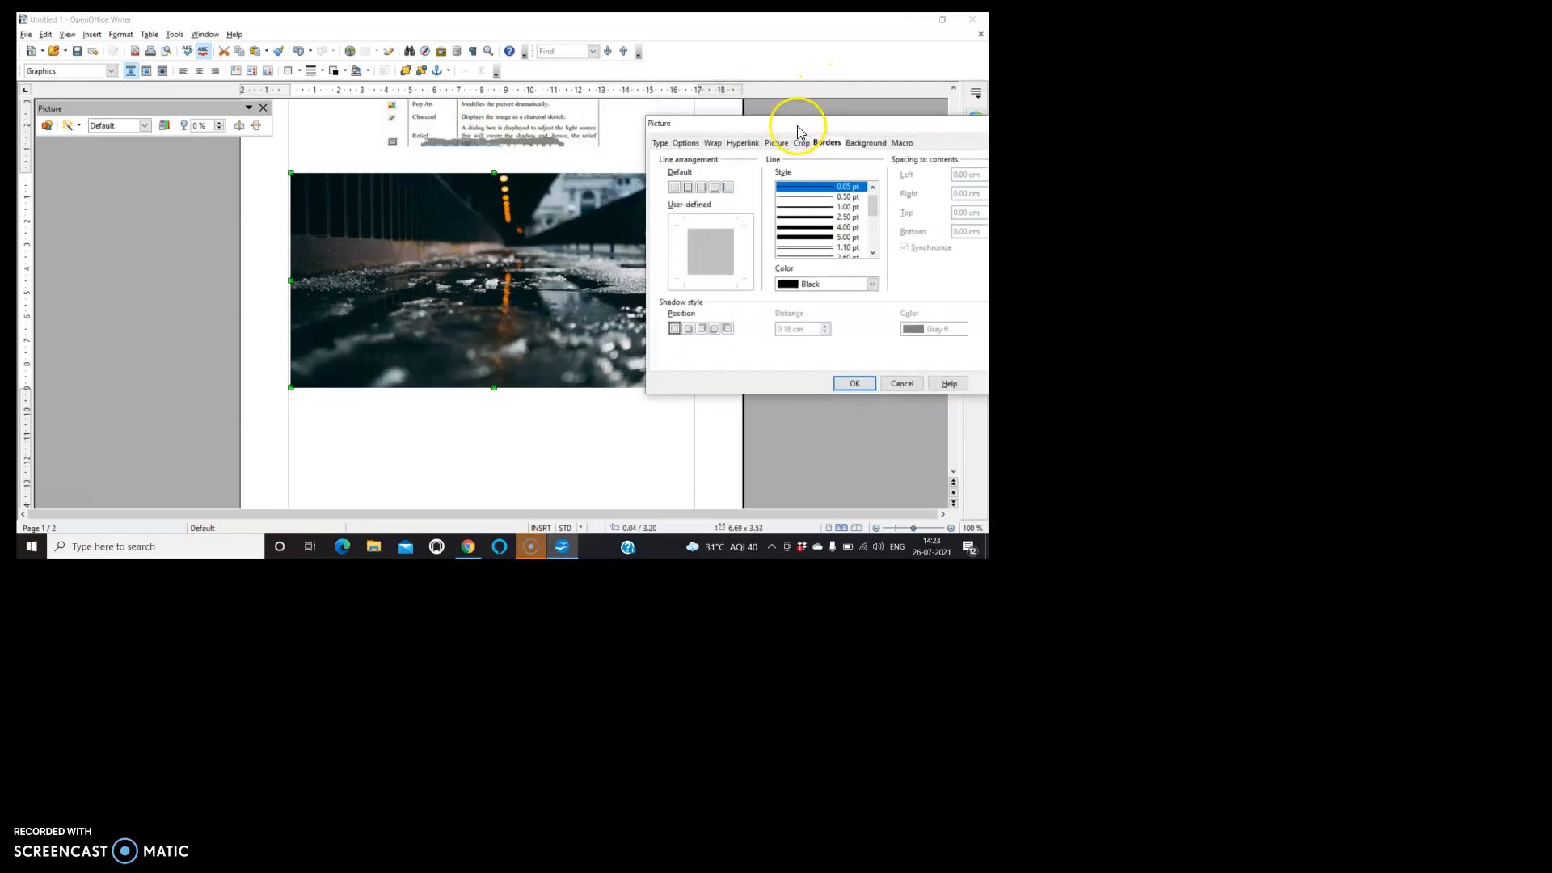
{"action": "left_click", "coordinate": [951, 165]}
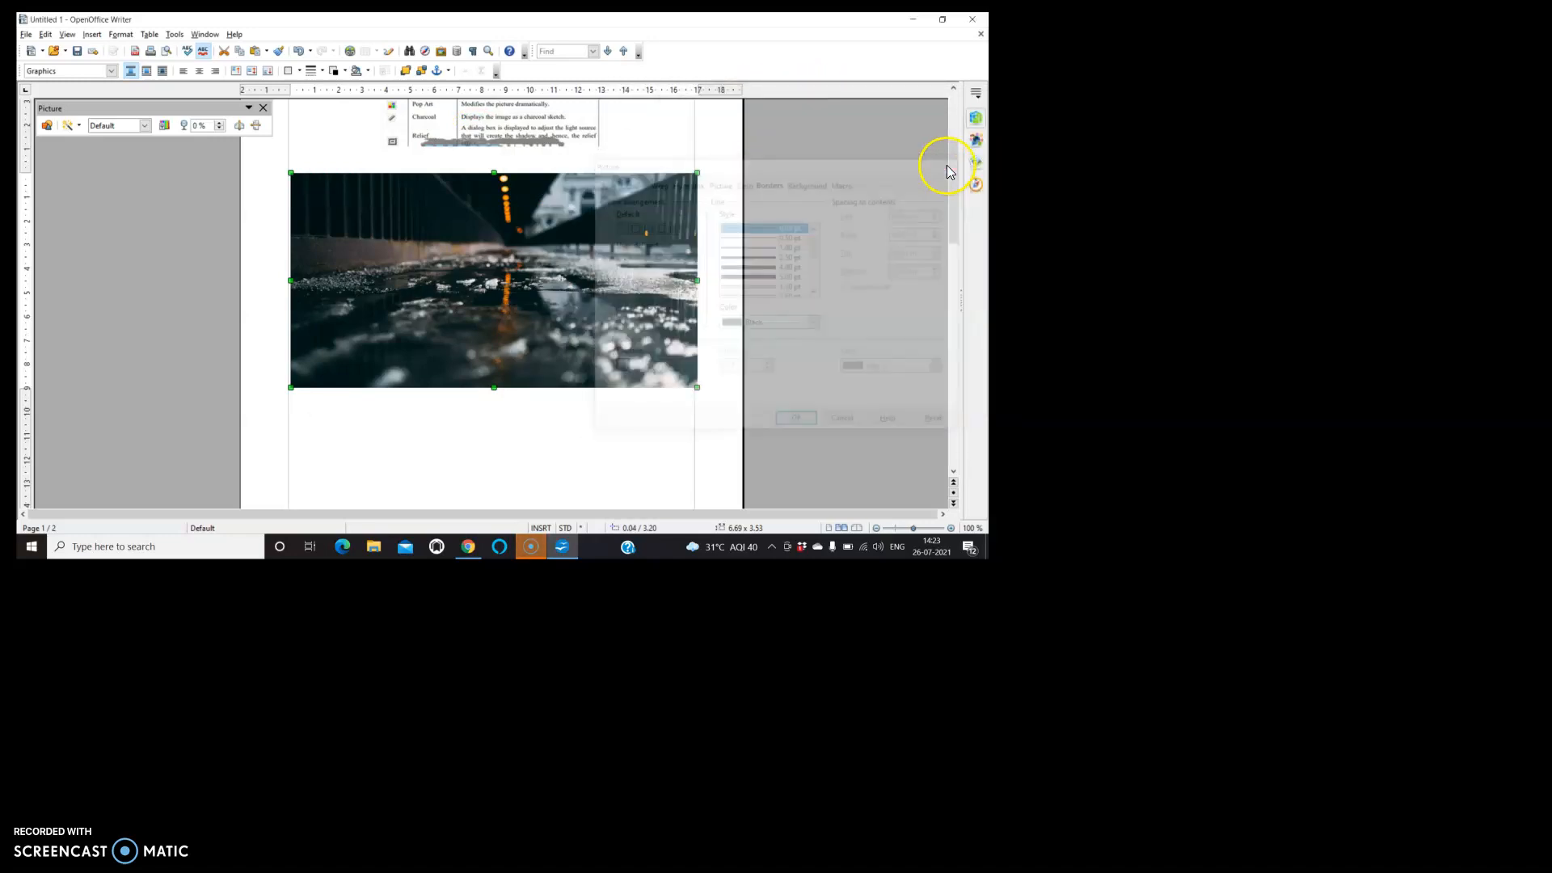
- Look through the sidebar's choices, display the Properties settings for text and paragraph, and close them again
{"action": "left_click", "coordinate": [981, 96]}
{"action": "left_click", "coordinate": [940, 113]}
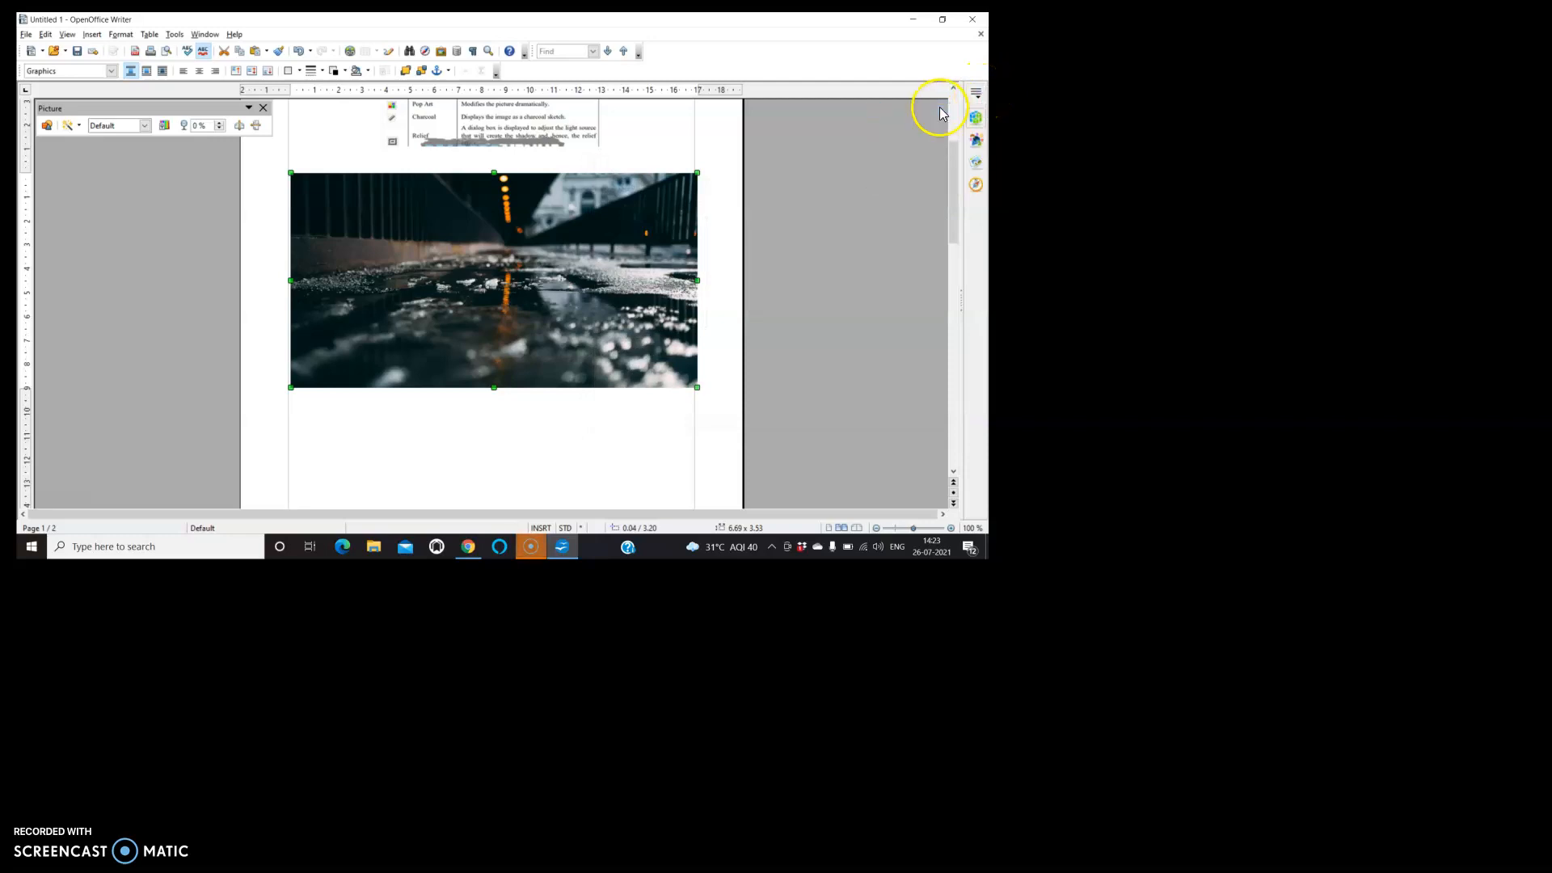
{"action": "left_click", "coordinate": [976, 93]}
{"action": "left_click", "coordinate": [930, 111]}
{"action": "double_click", "coordinate": [977, 95]}
{"action": "left_click", "coordinate": [977, 94]}
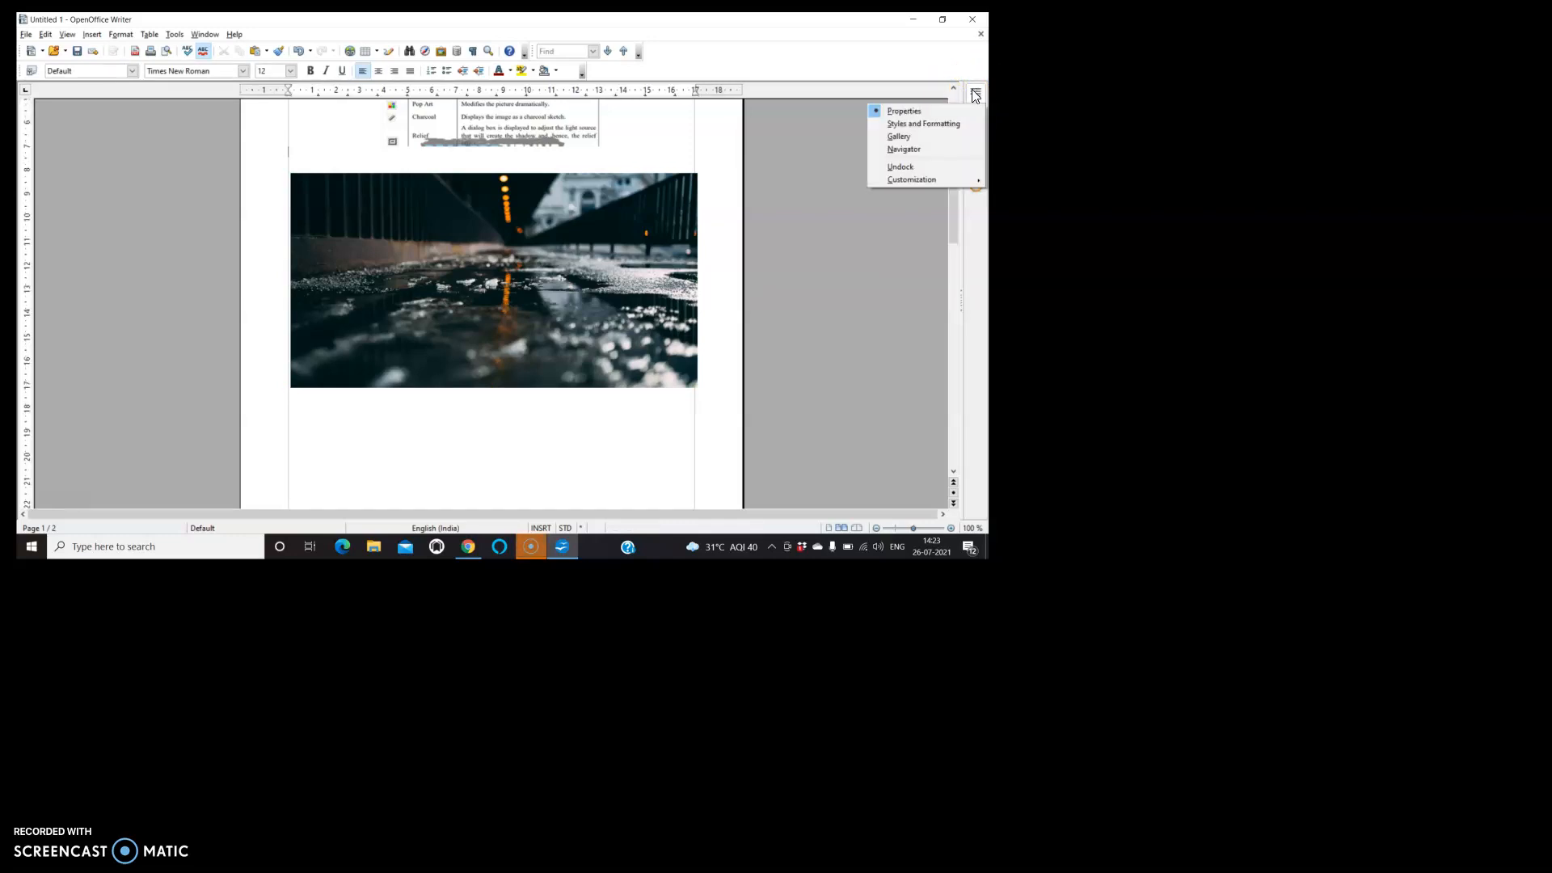
{"action": "left_click", "coordinate": [920, 125]}
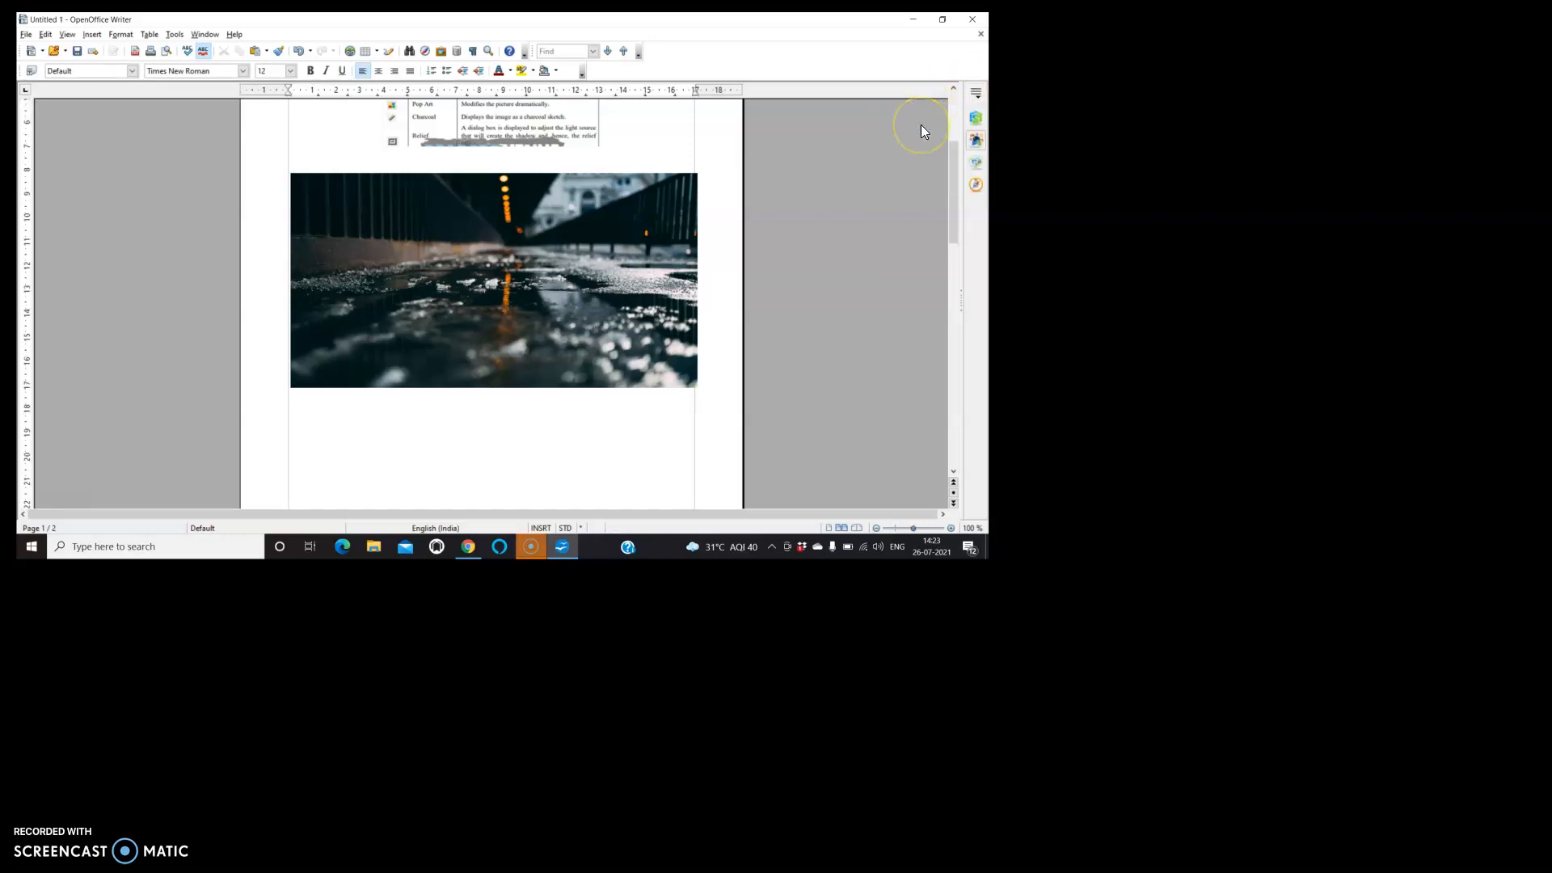
{"action": "left_click", "coordinate": [977, 94]}
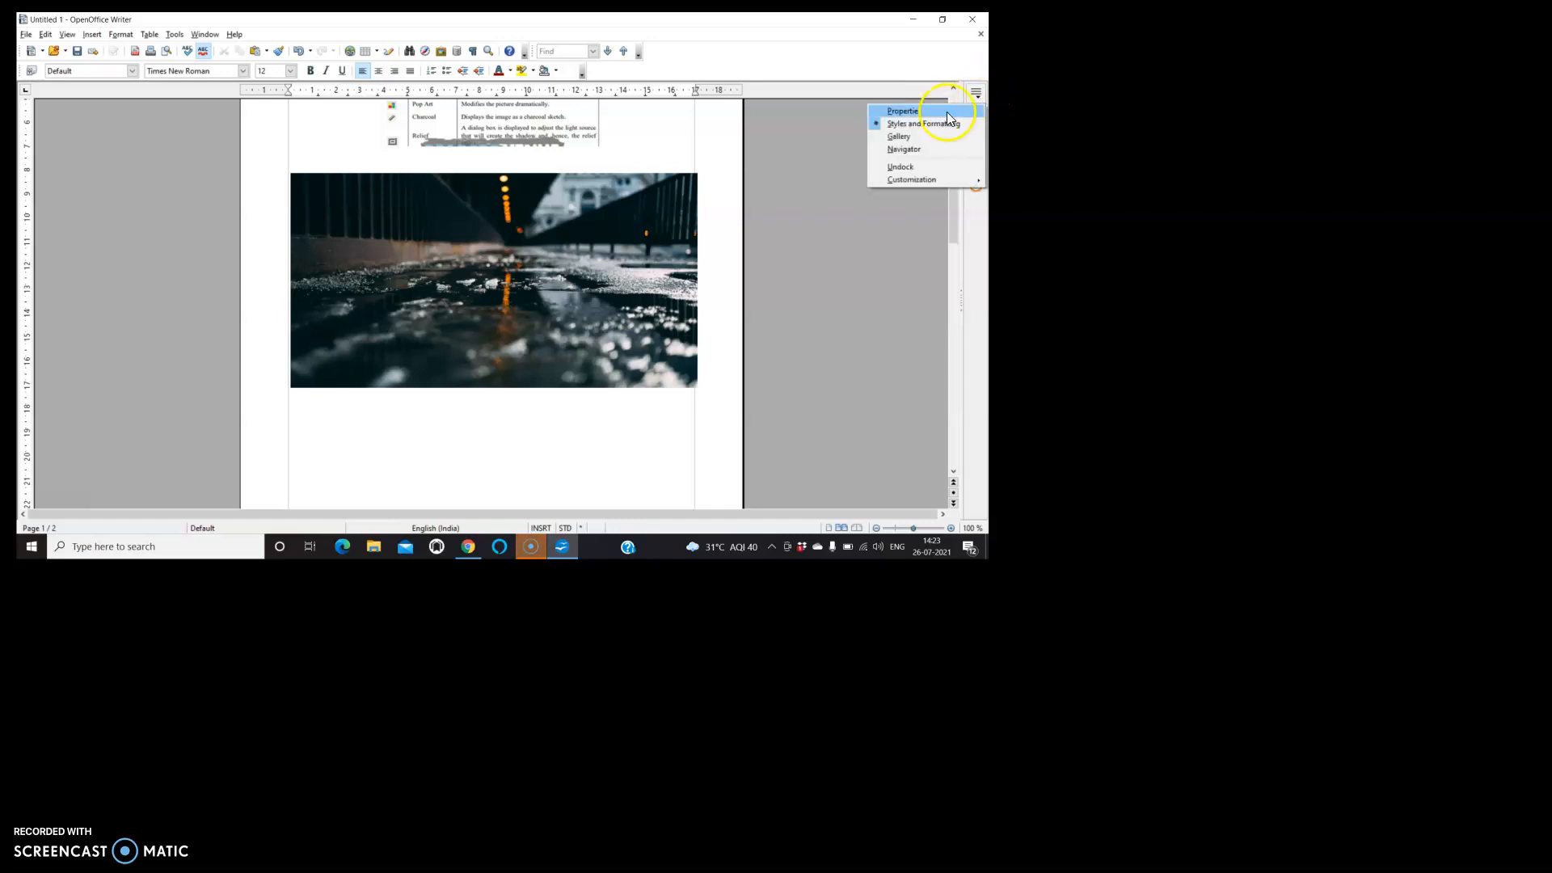
{"action": "left_click", "coordinate": [948, 111]}
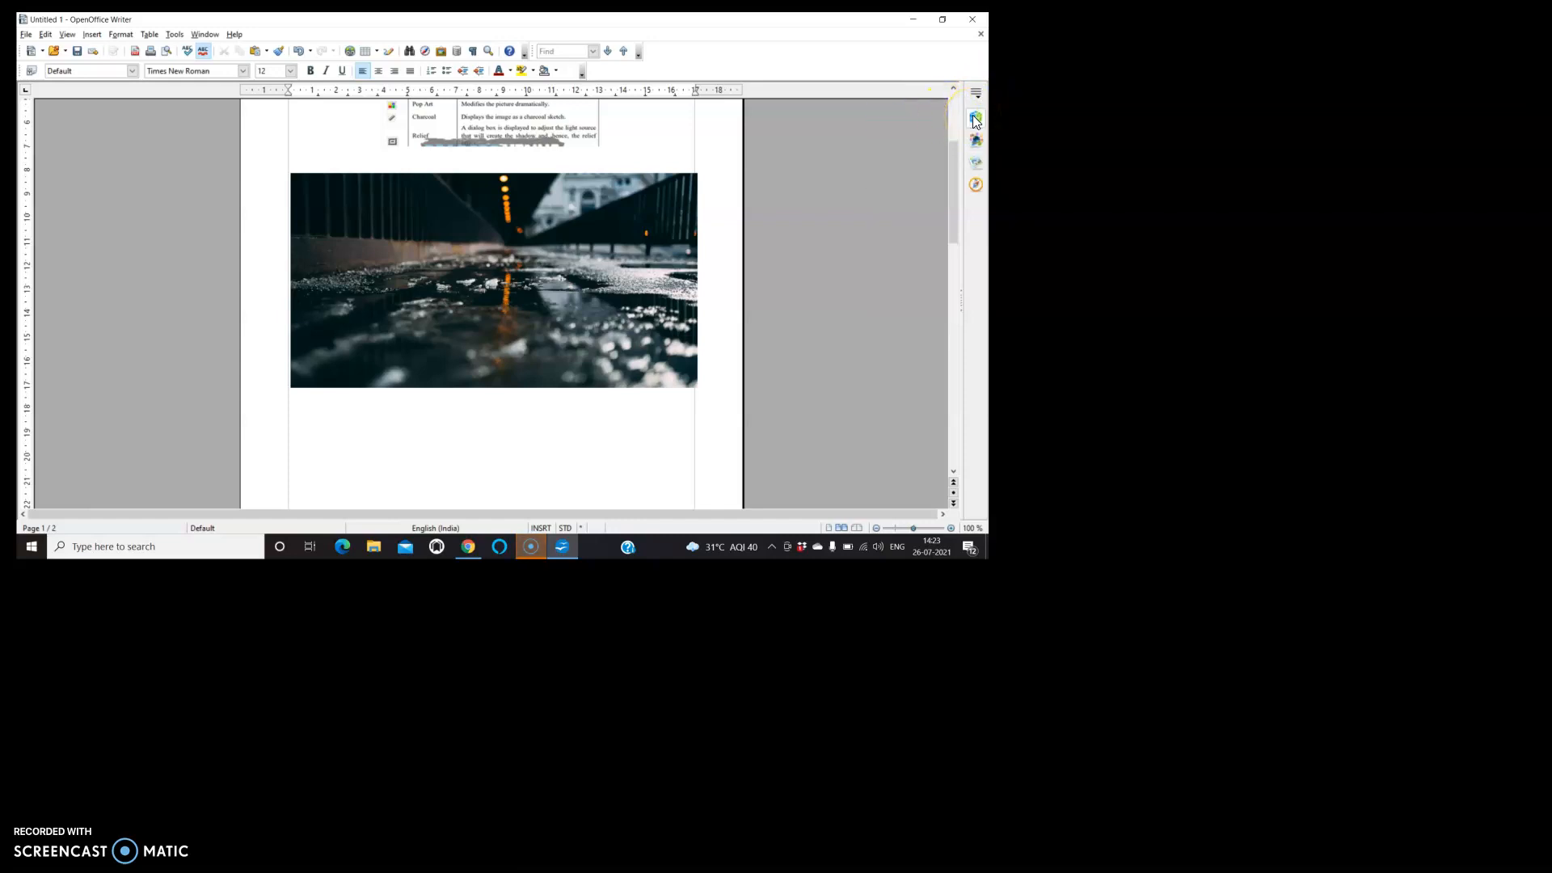
{"action": "left_click", "coordinate": [975, 119]}
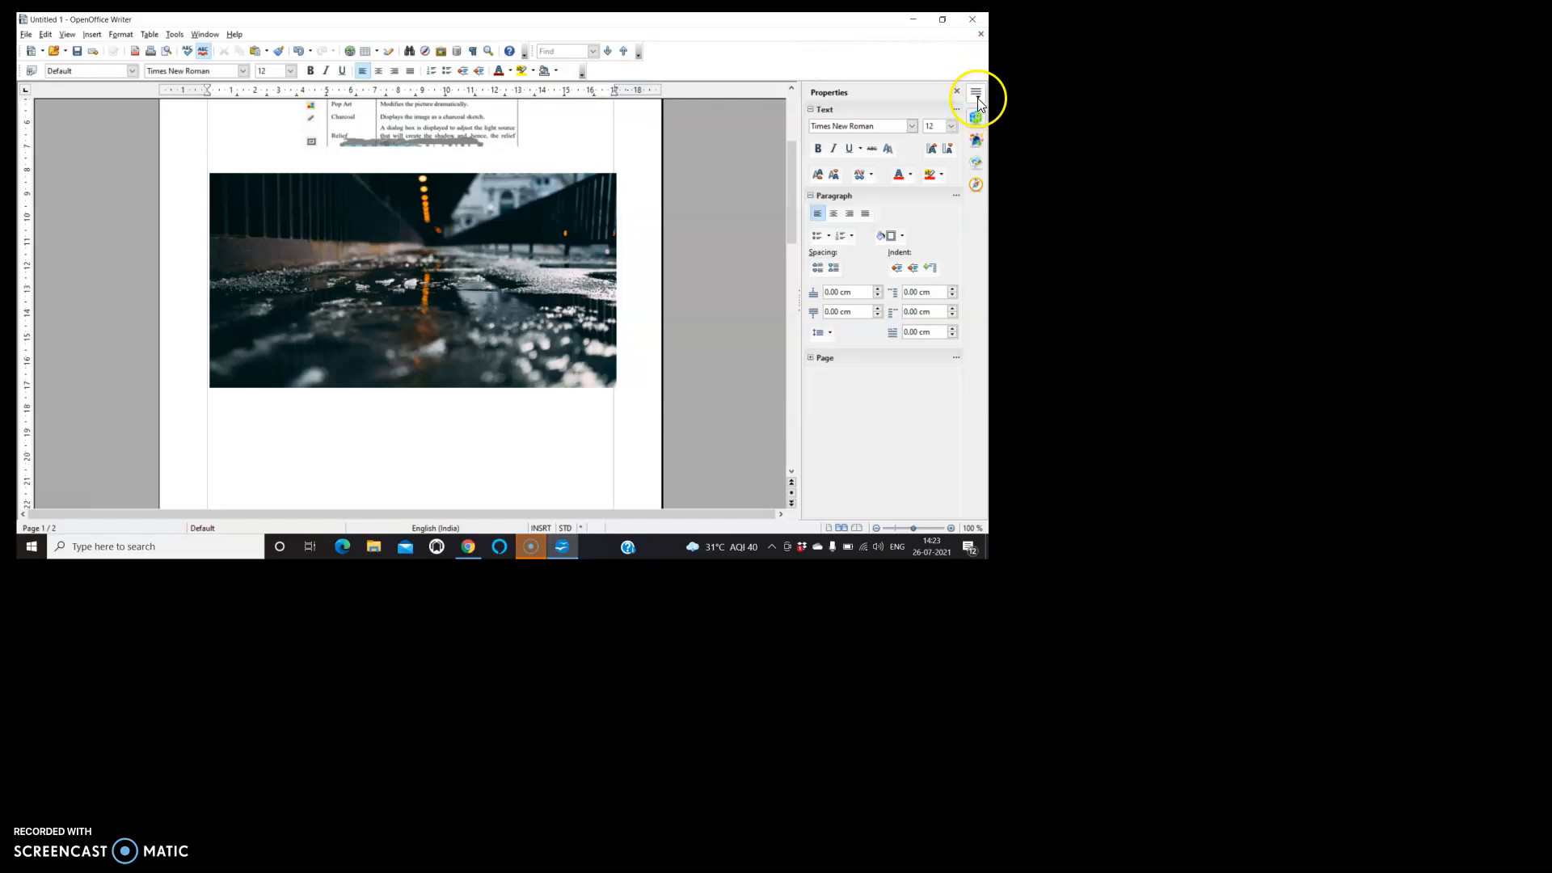
{"action": "left_click", "coordinate": [956, 92]}
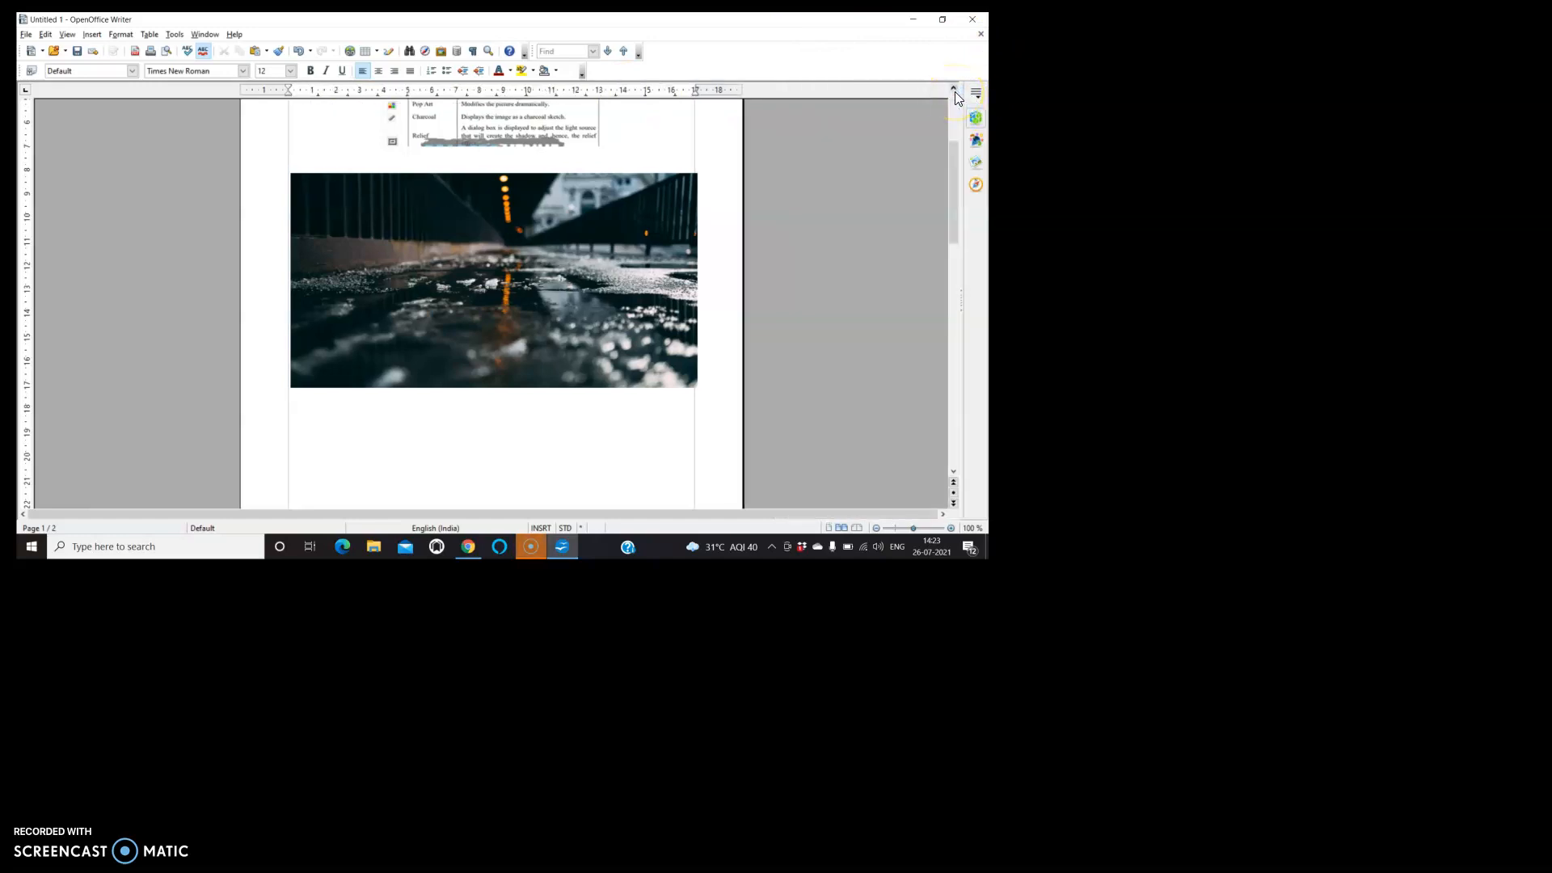
- Select the street picture on page 1 and display its graphic Properties in the sidebar
{"action": "left_click", "coordinate": [464, 313]}
{"action": "left_click", "coordinate": [775, 239]}
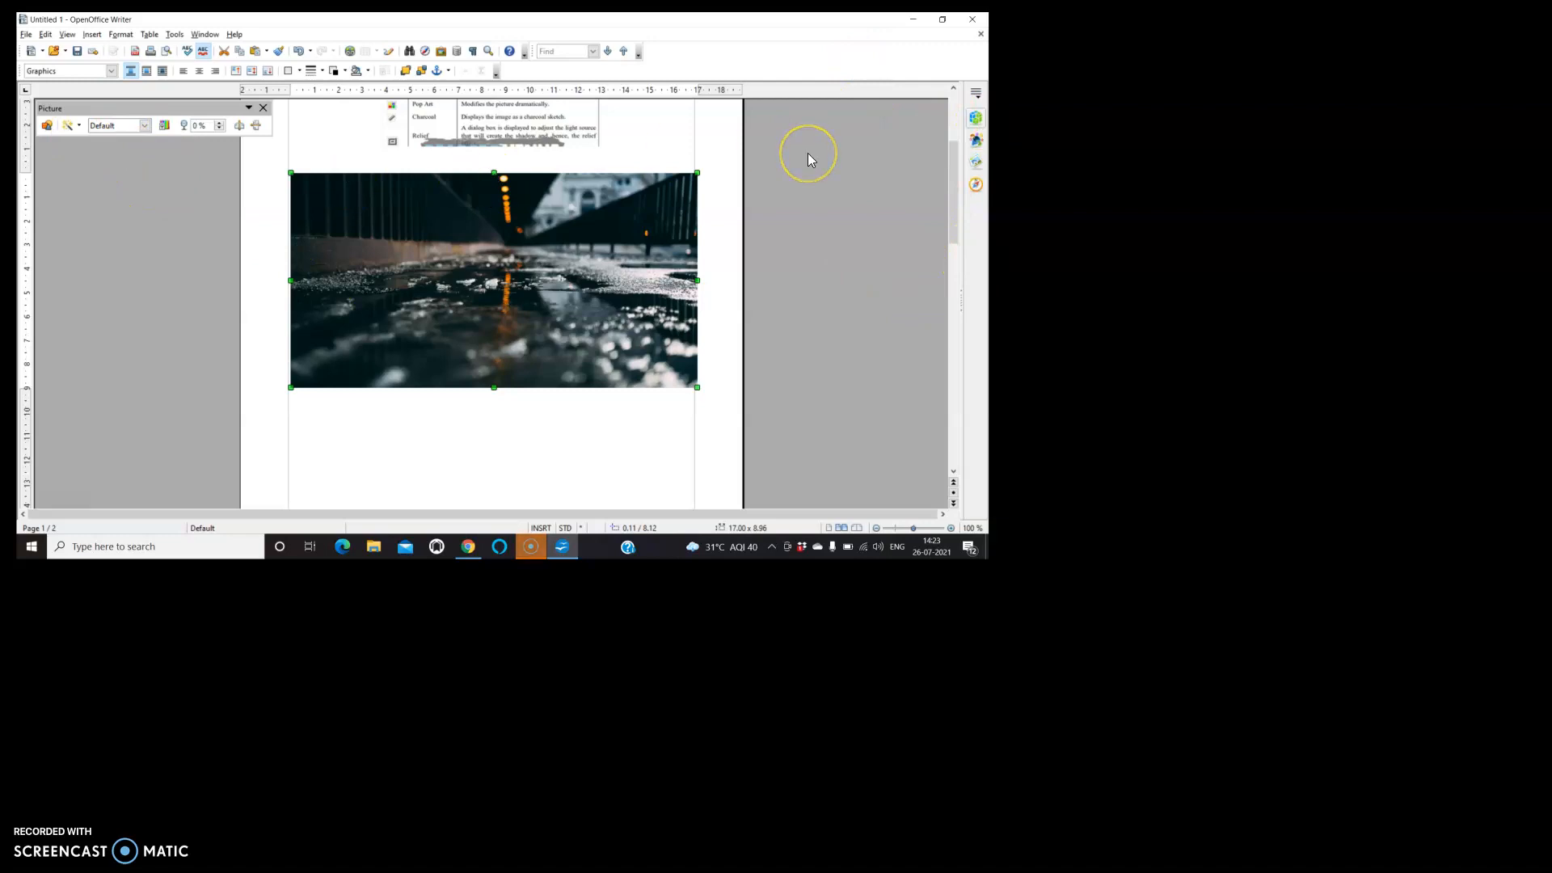
{"action": "left_click", "coordinate": [978, 119]}
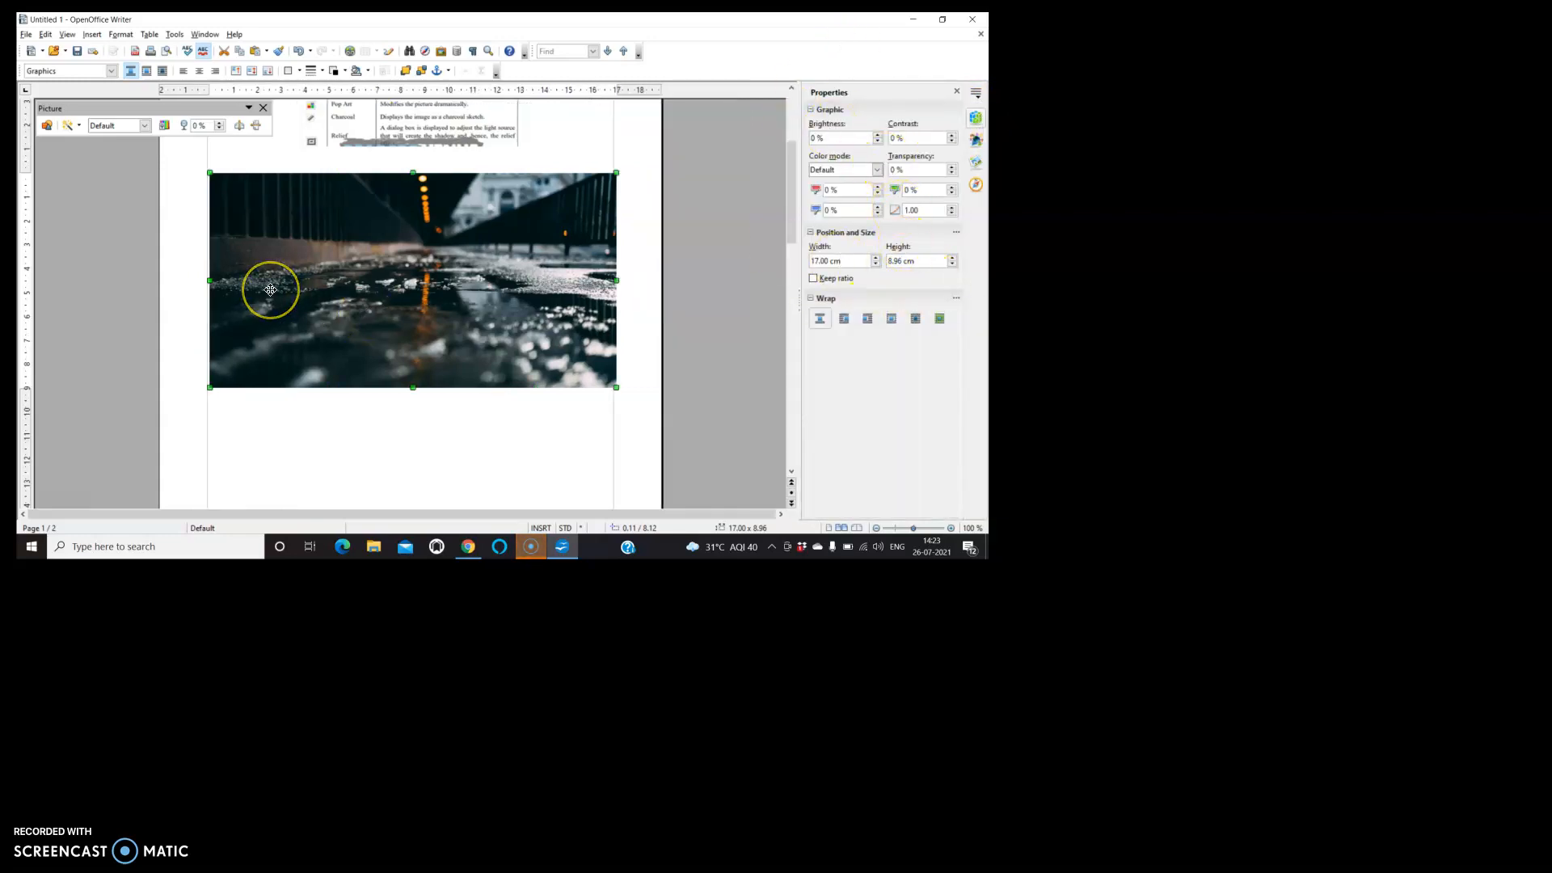
- Look at the picture files offered for insertion from the Downloads folder, and close the choice without inserting one
{"action": "left_click", "coordinate": [47, 128]}
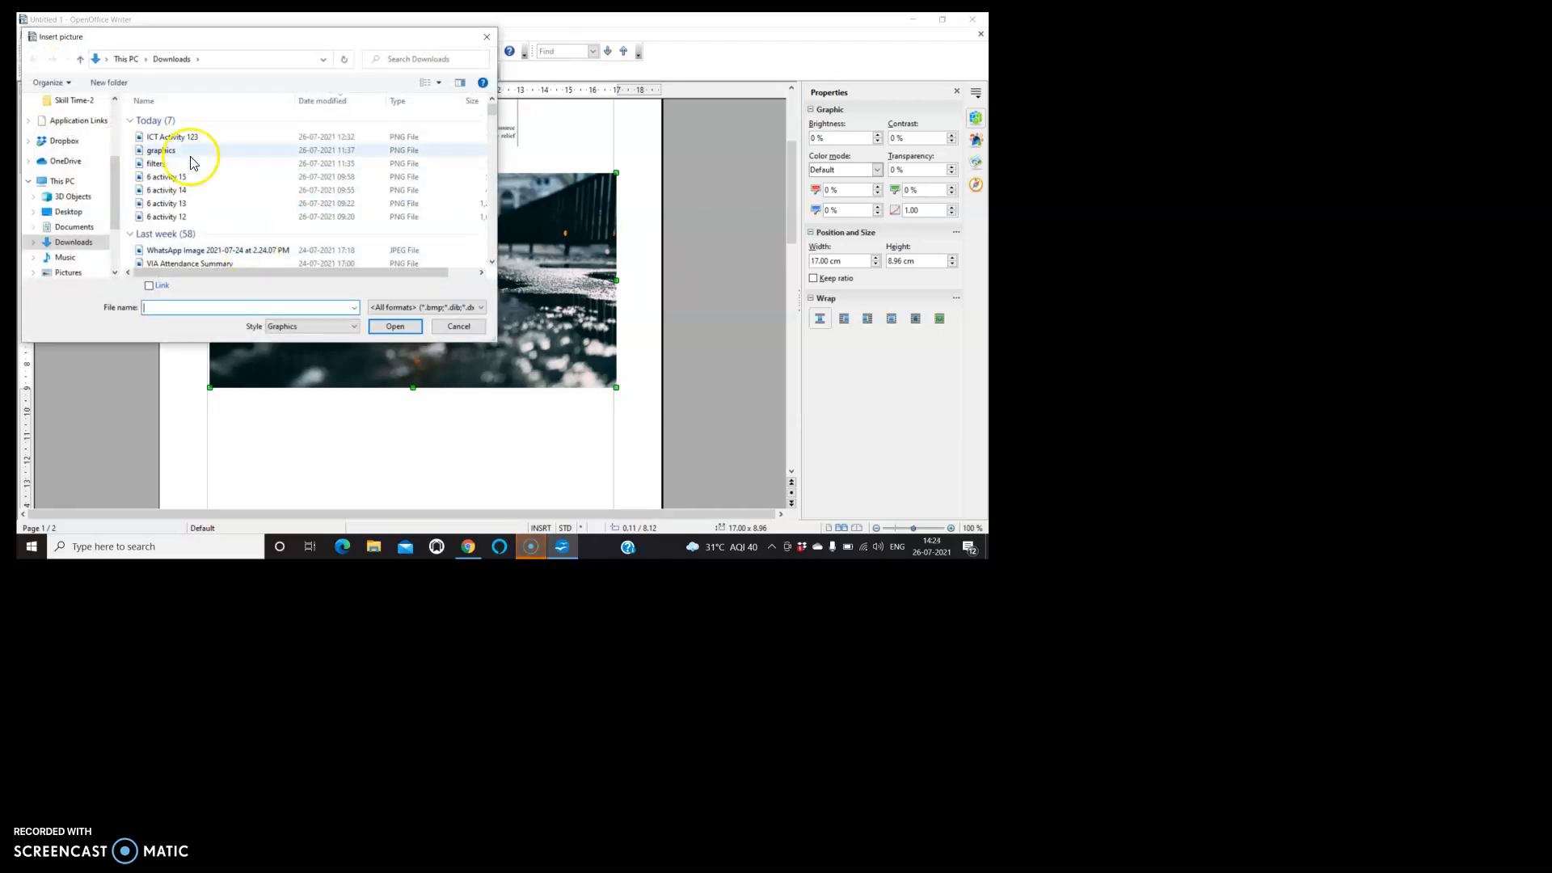
{"action": "left_click", "coordinate": [484, 38]}
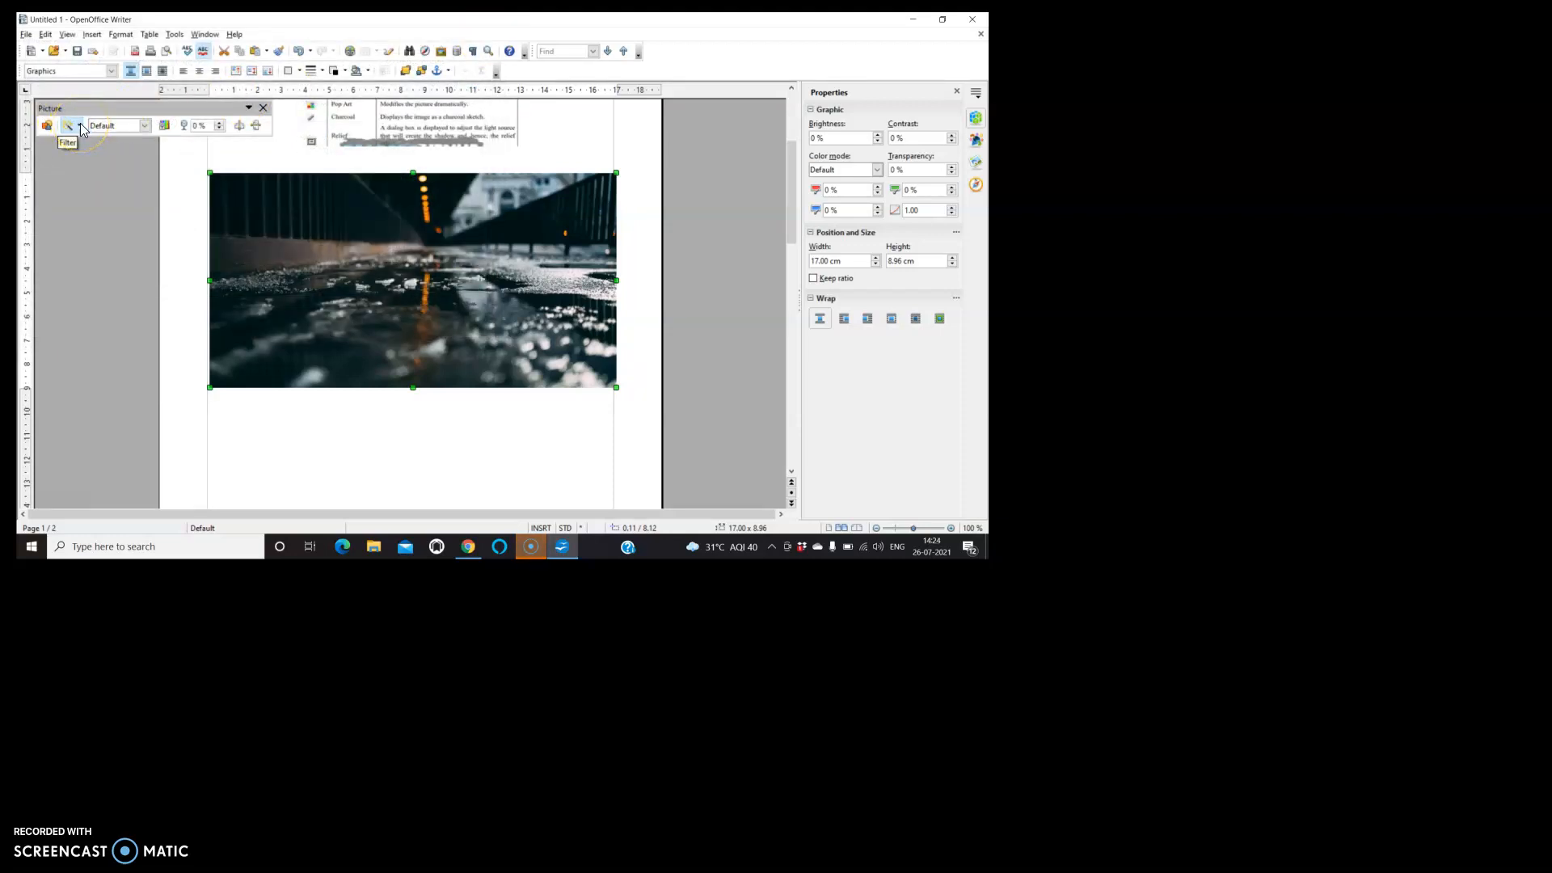
- Try the Invert filter on the street picture, and apply it again to restore the original colors
{"action": "left_click", "coordinate": [80, 126]}
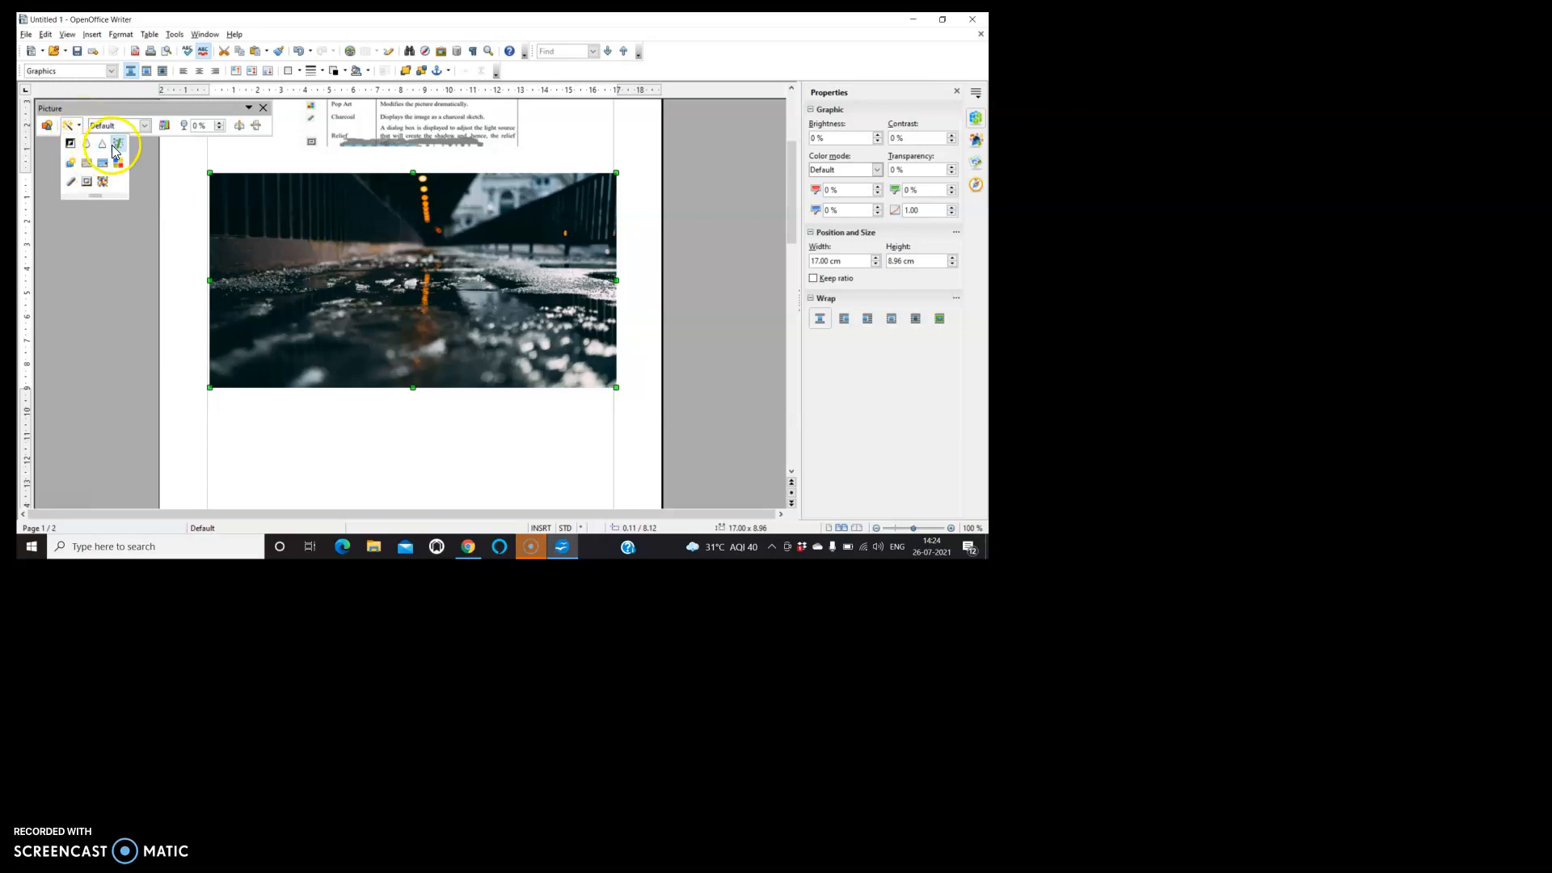
{"action": "left_click", "coordinate": [70, 145]}
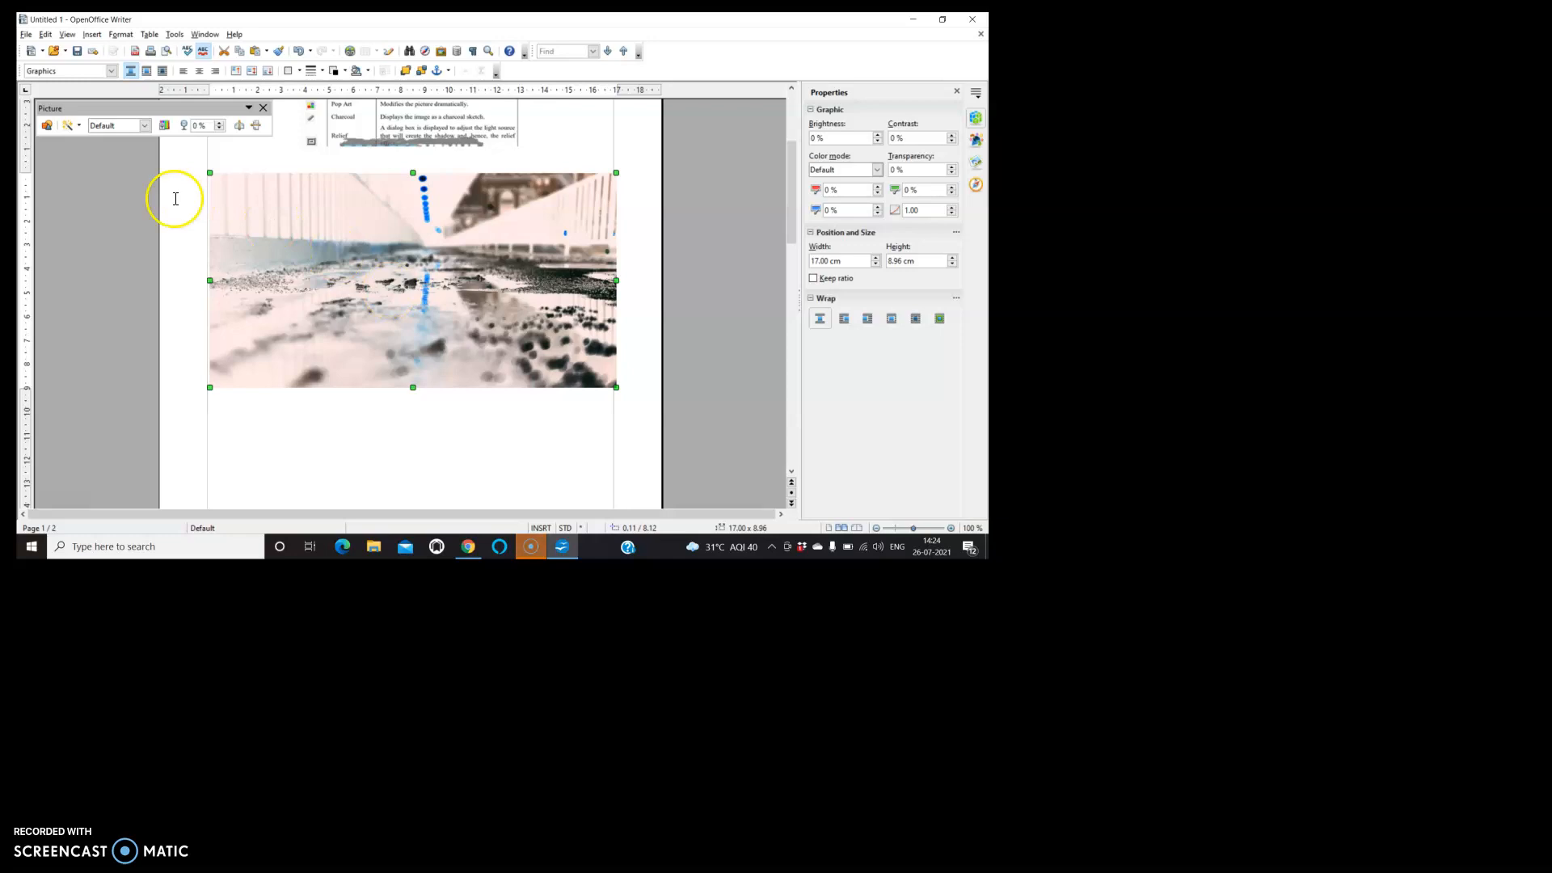
{"action": "left_click", "coordinate": [76, 127]}
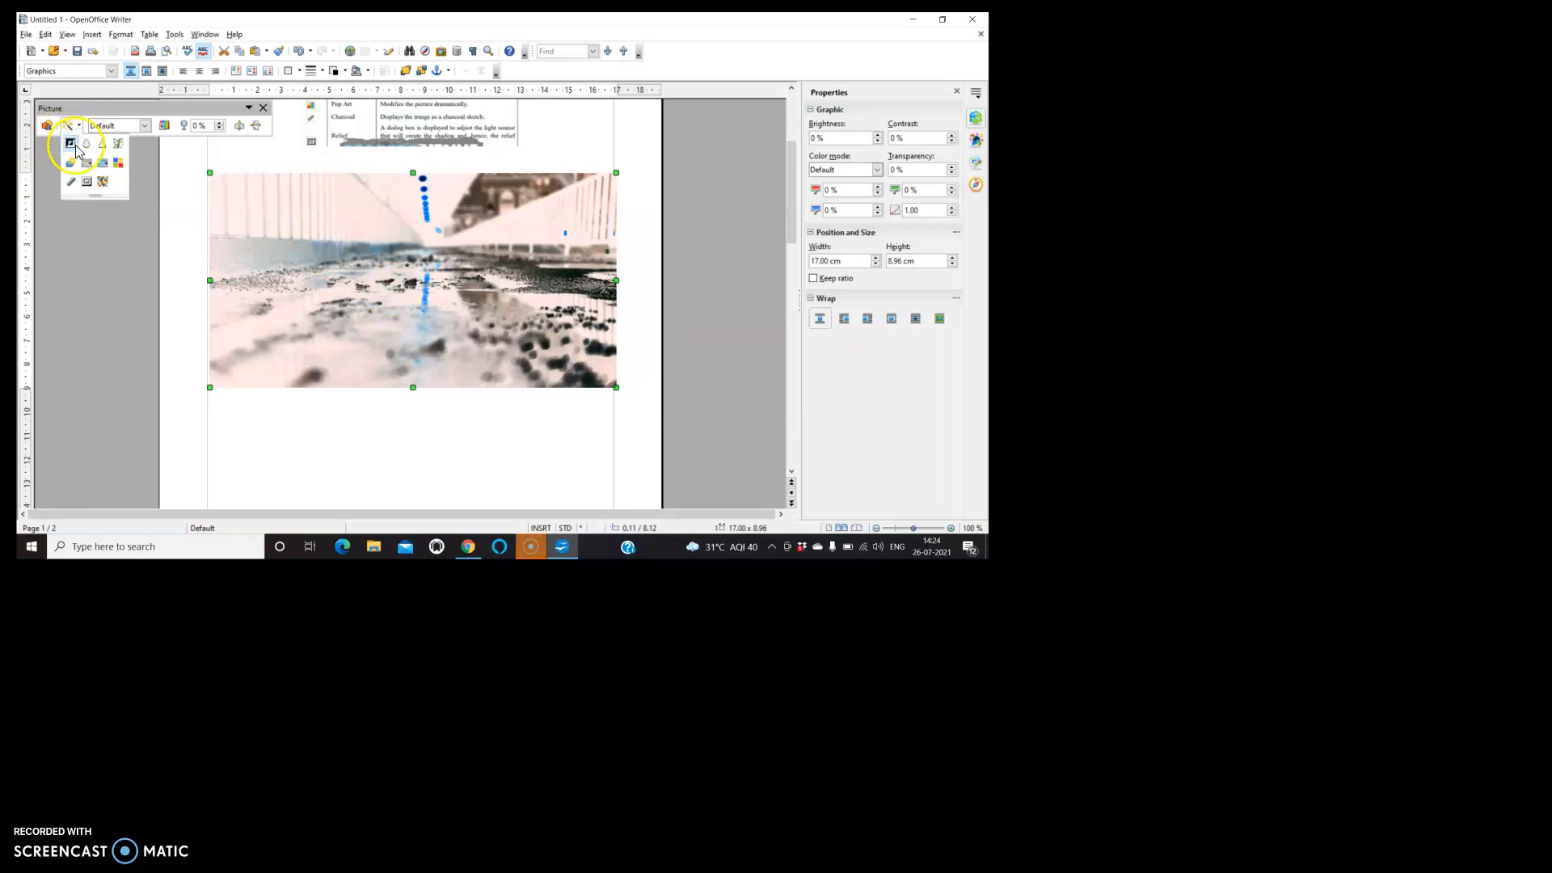
{"action": "left_click", "coordinate": [70, 143]}
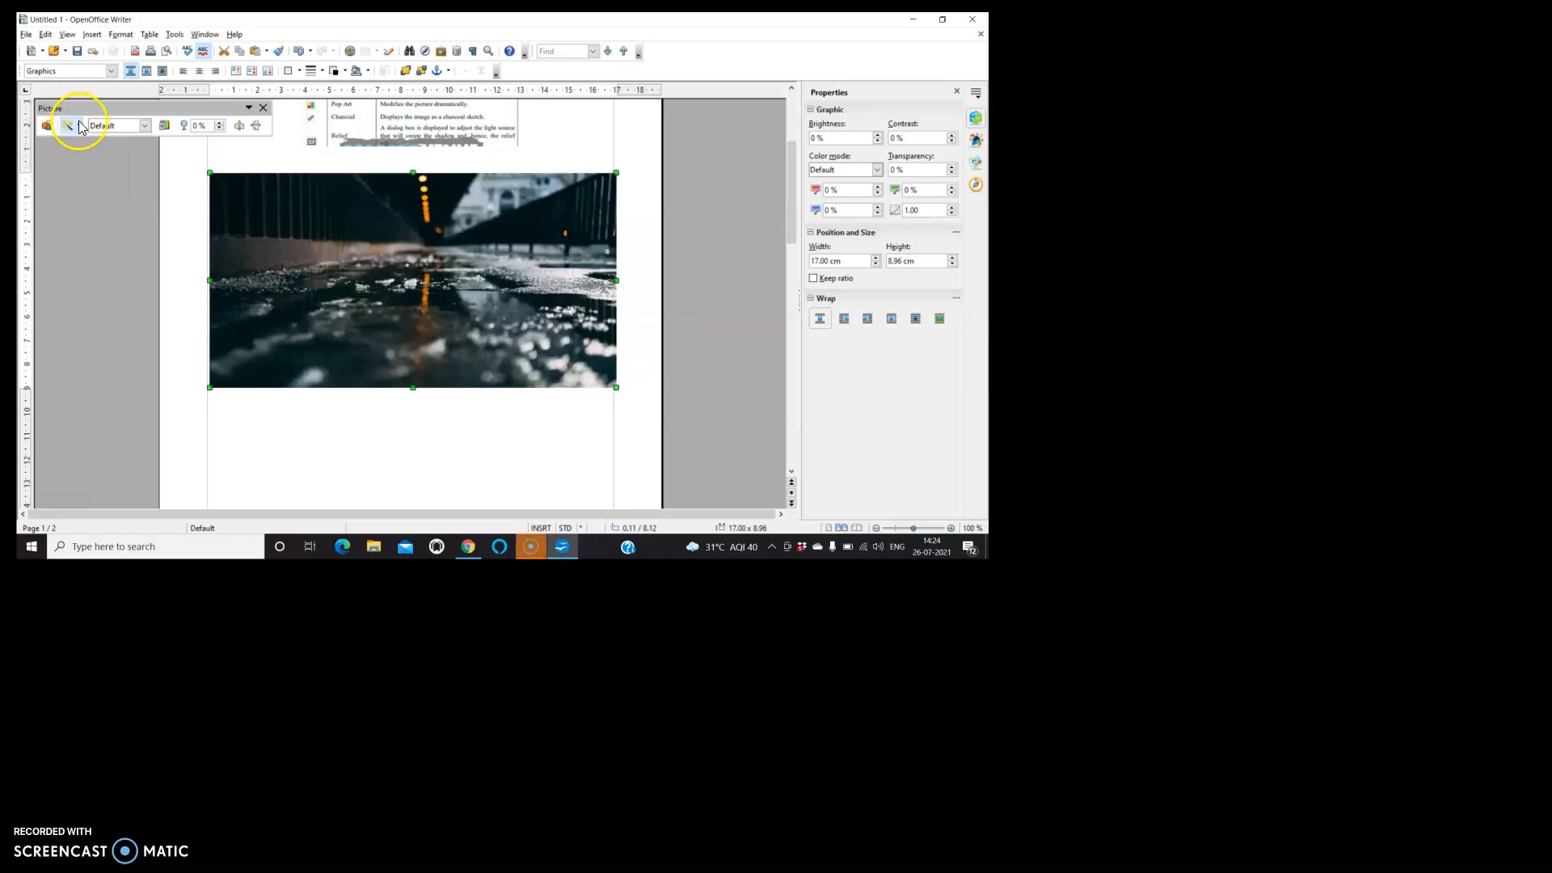
- Apply the Smooth filter to the street picture
{"action": "left_click", "coordinate": [70, 125]}
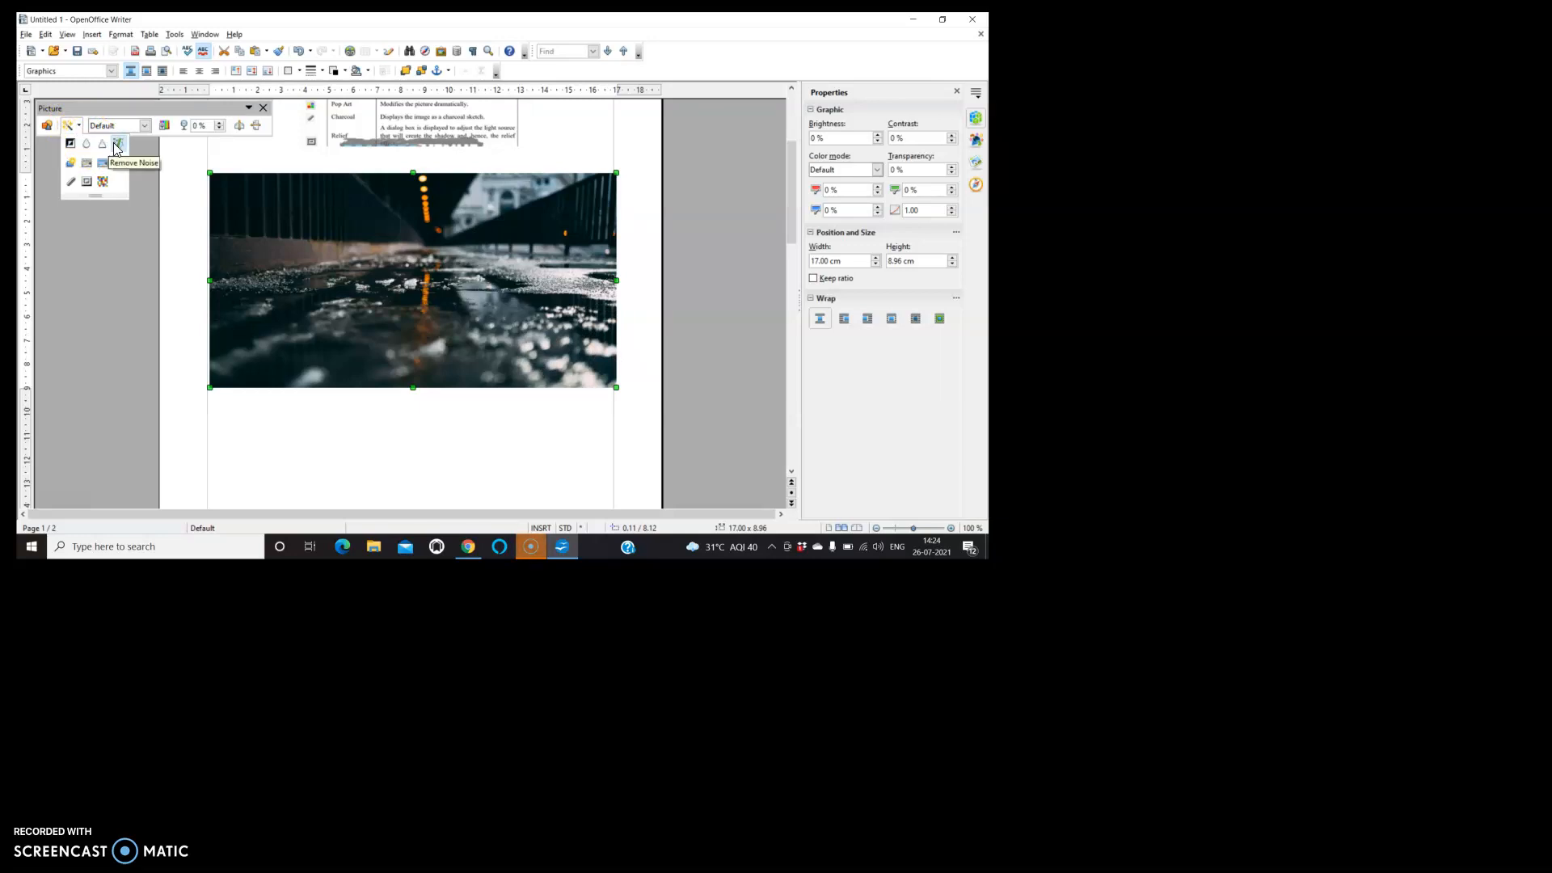
{"action": "left_click", "coordinate": [86, 145]}
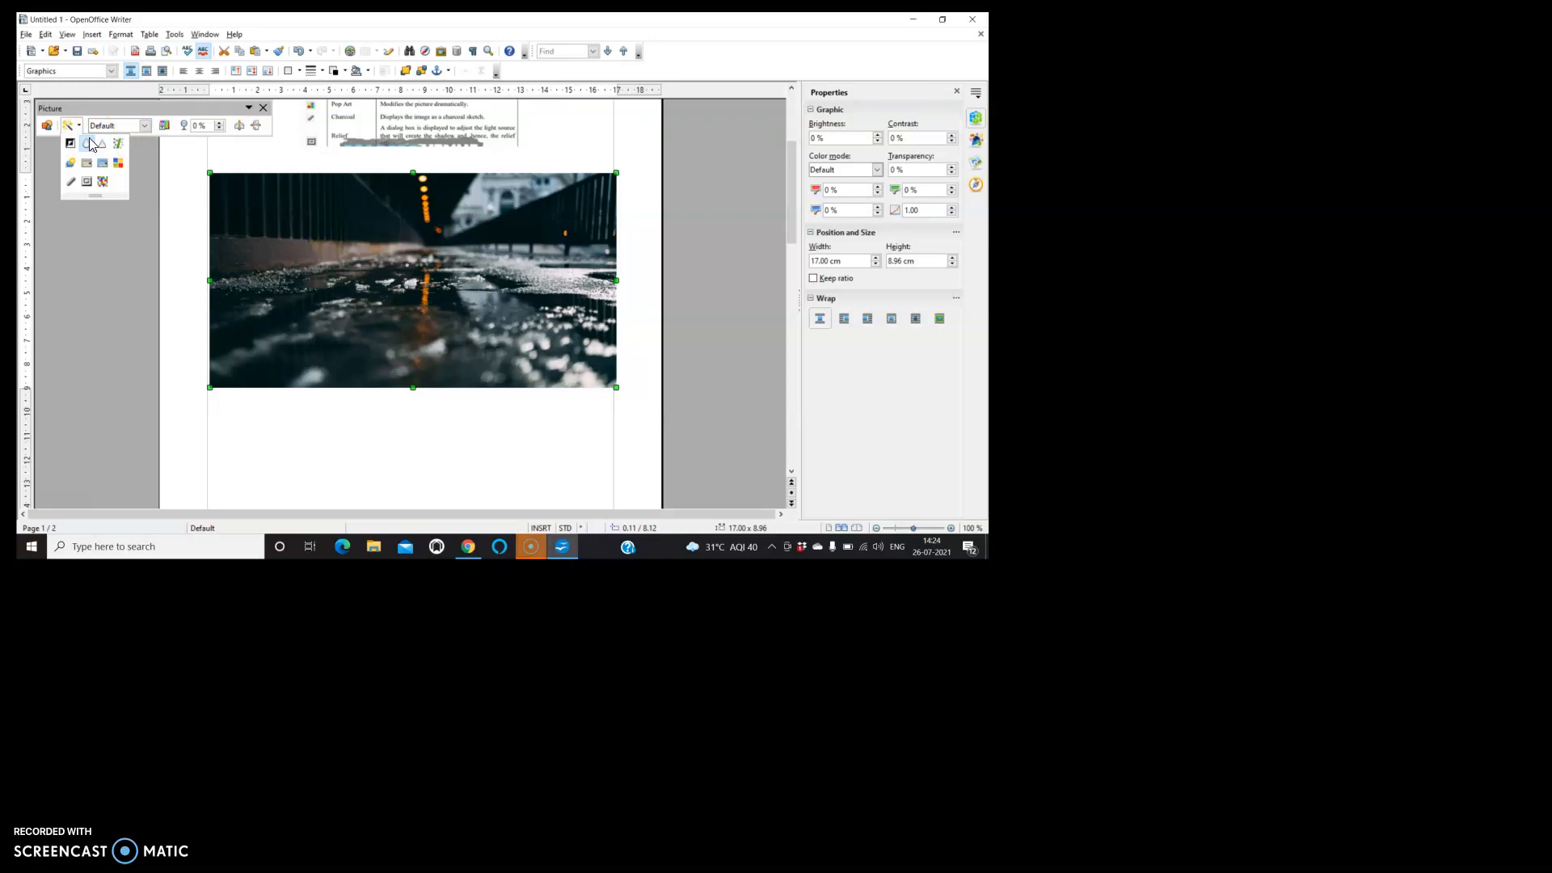
{"action": "left_click", "coordinate": [90, 145]}
{"action": "left_click", "coordinate": [329, 318]}
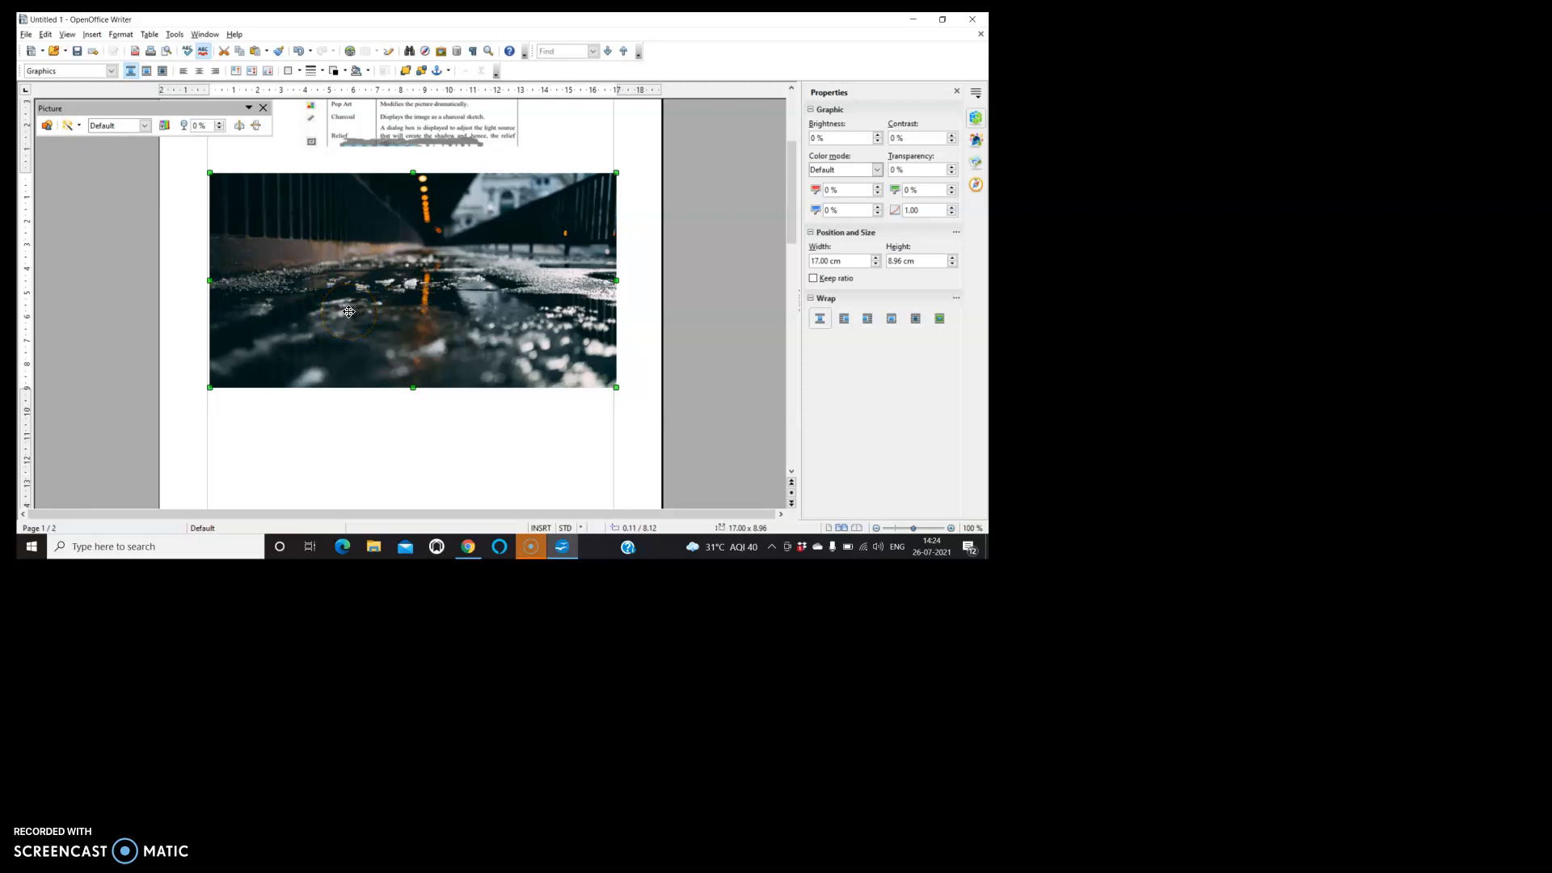
- Apply the Sharpen filter and the Remove Noise filter to the street picture
{"action": "left_click", "coordinate": [71, 126]}
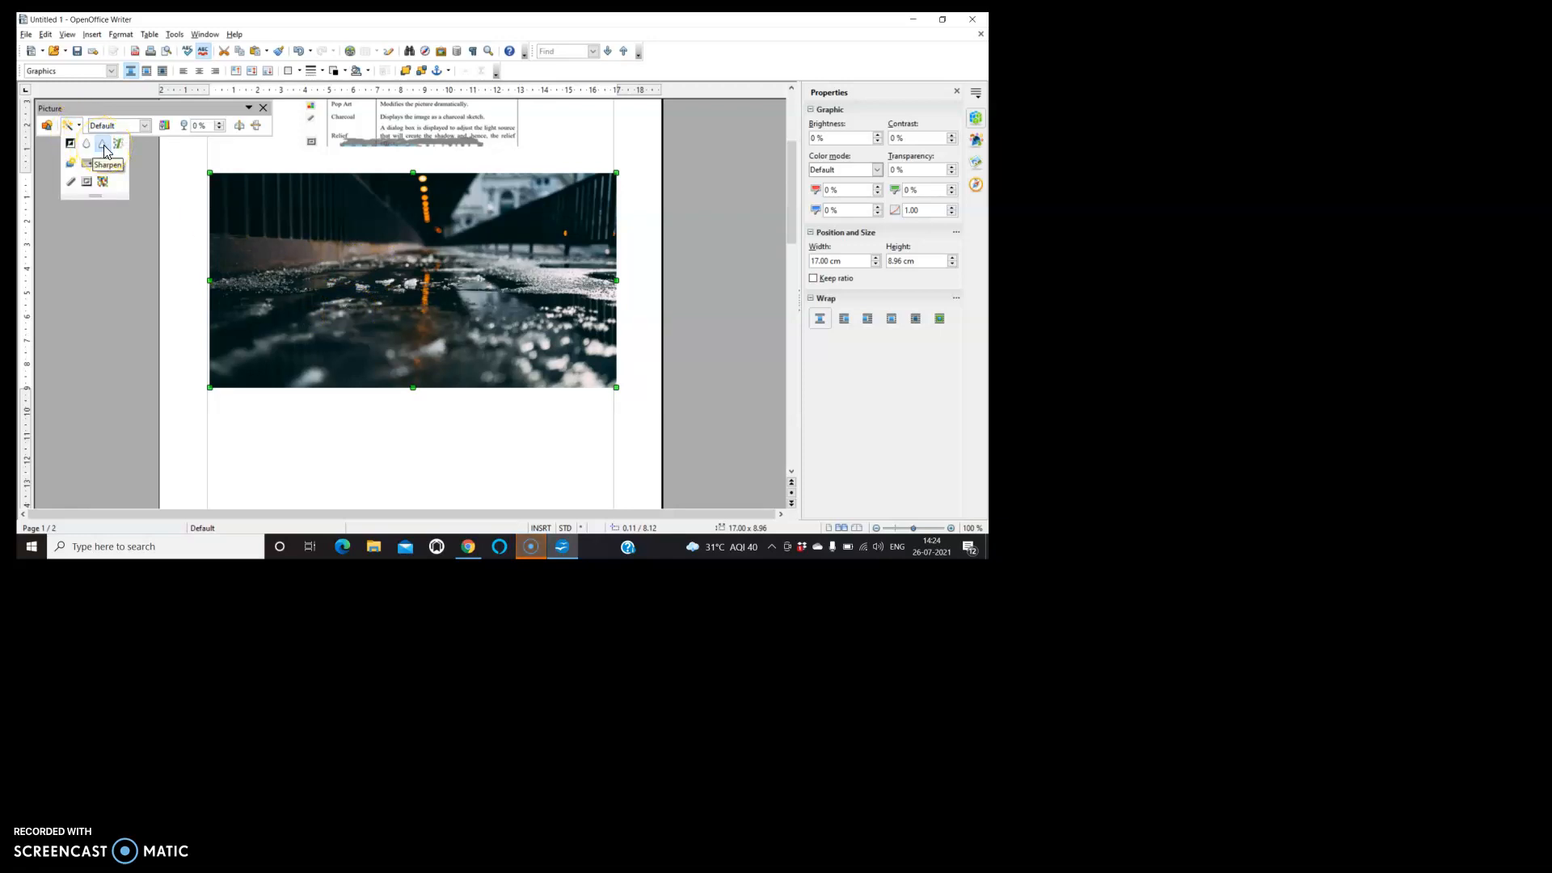
{"action": "left_click", "coordinate": [103, 145]}
{"action": "left_click", "coordinate": [81, 127]}
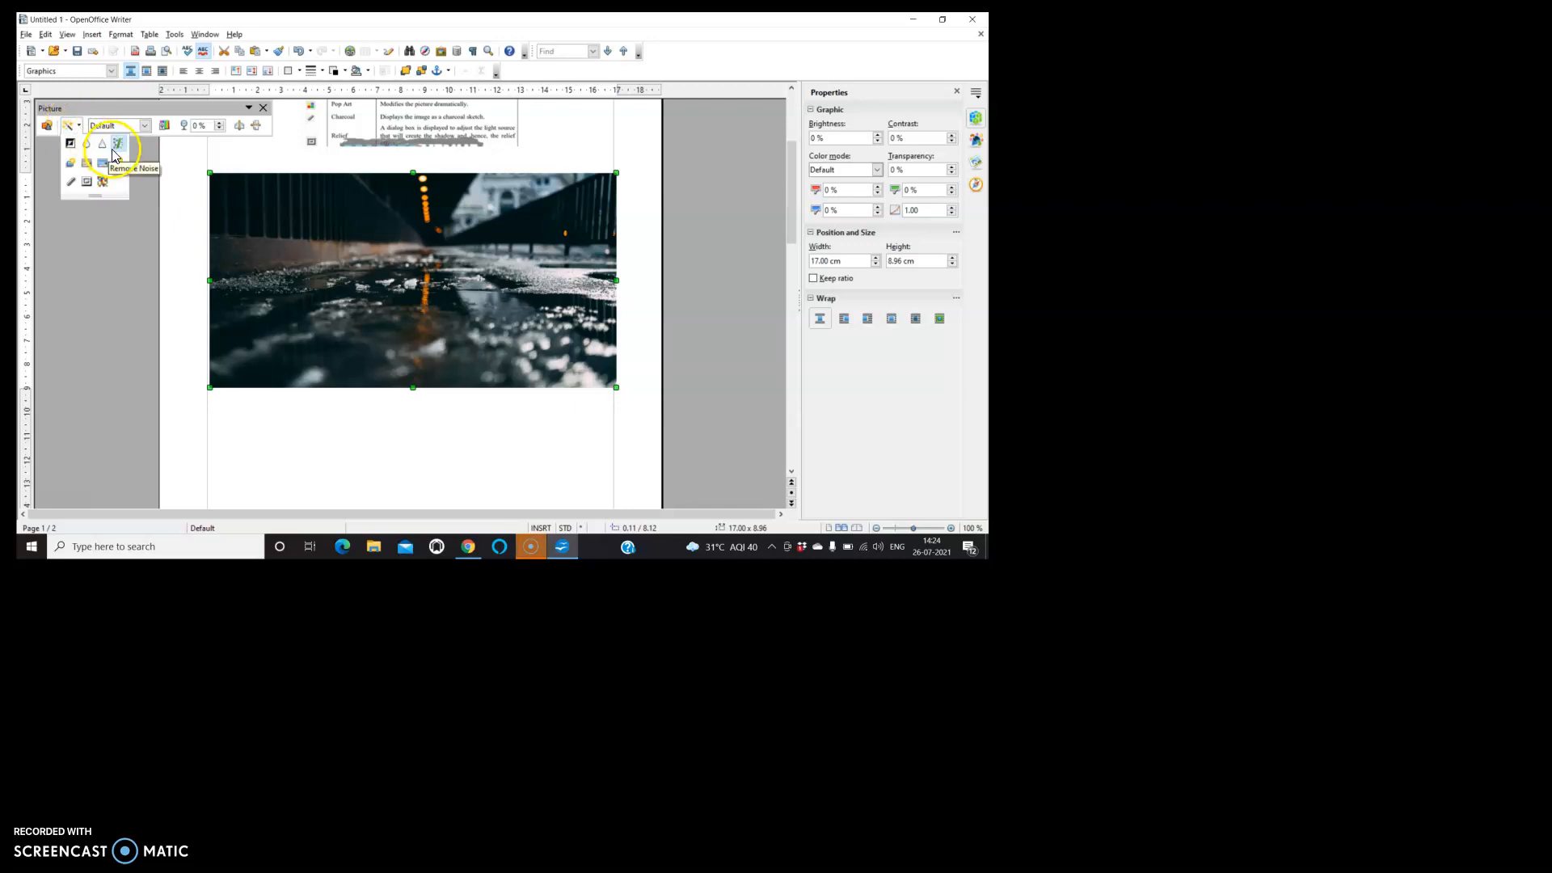
{"action": "left_click", "coordinate": [114, 150]}
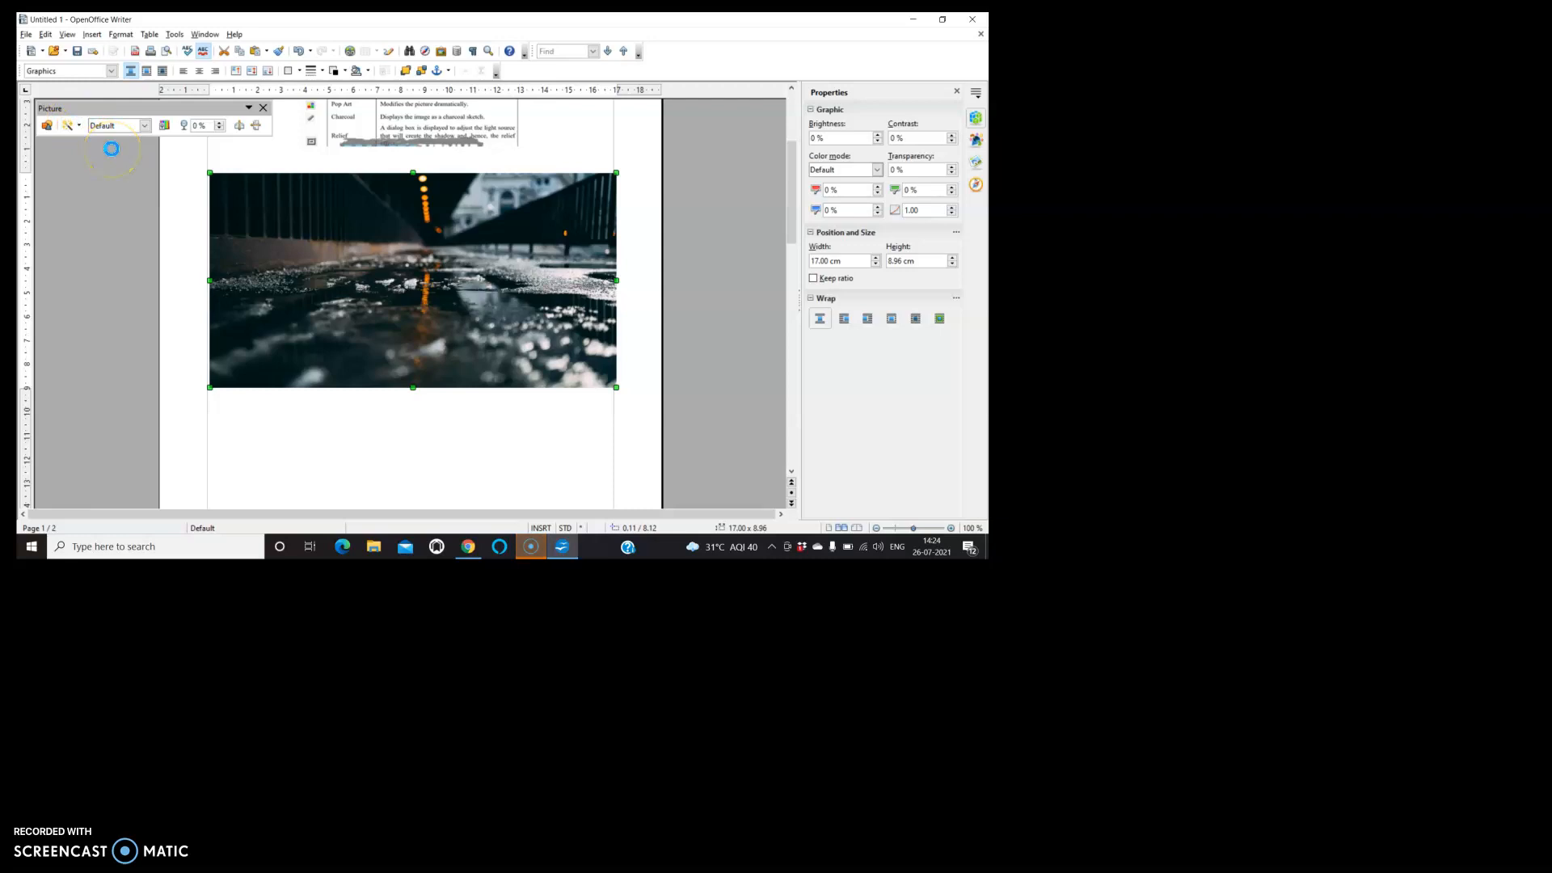
- Apply the Solarization filter to the street picture with the offered threshold value and without inversion
{"action": "left_click", "coordinate": [78, 127]}
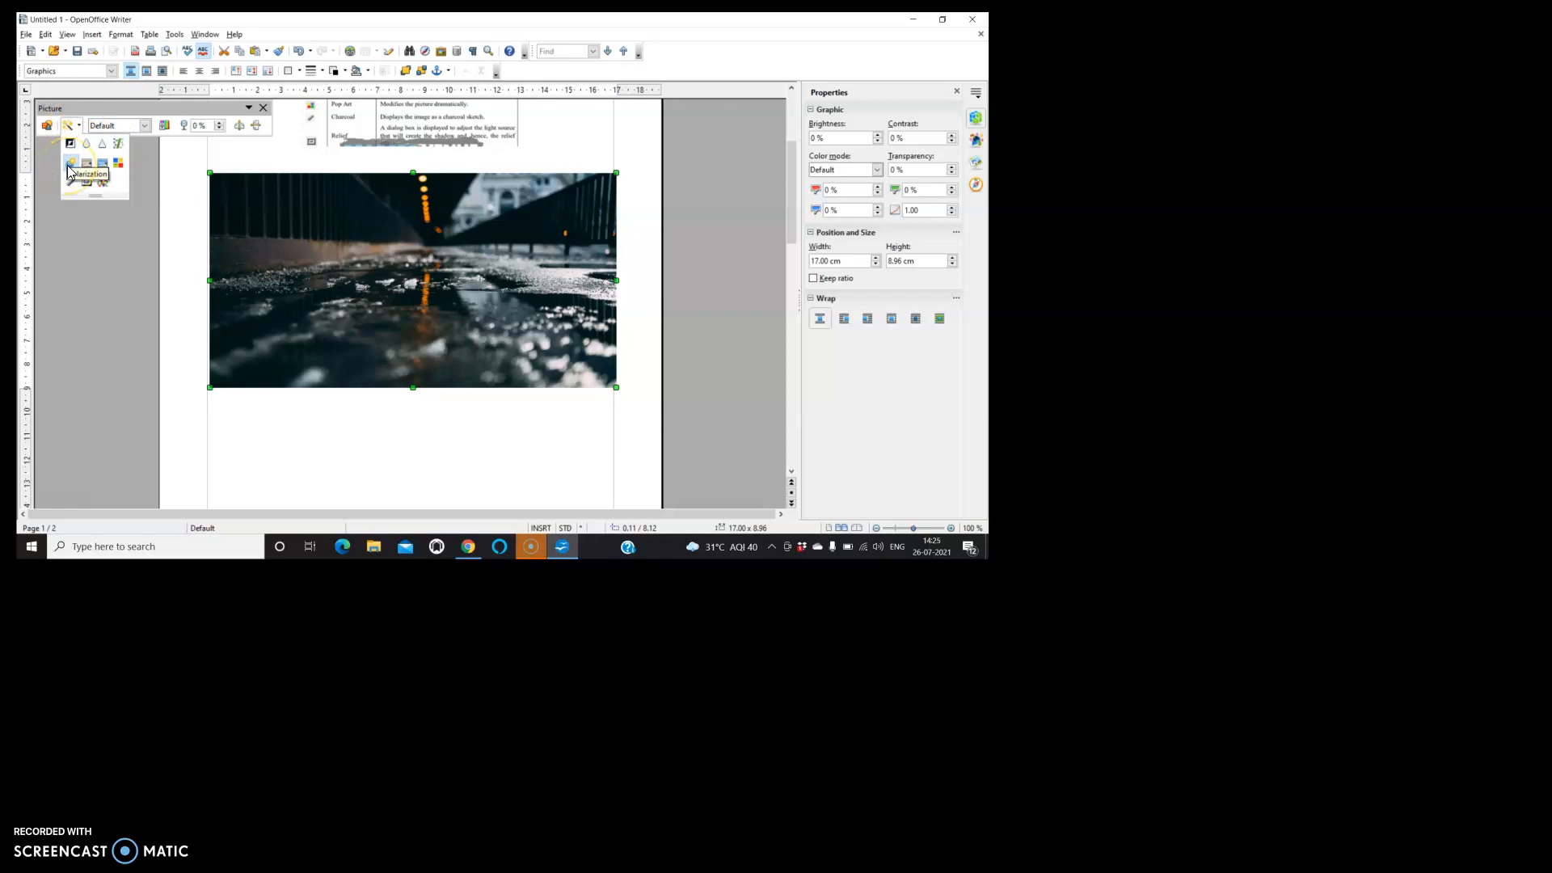
{"action": "left_click", "coordinate": [71, 165]}
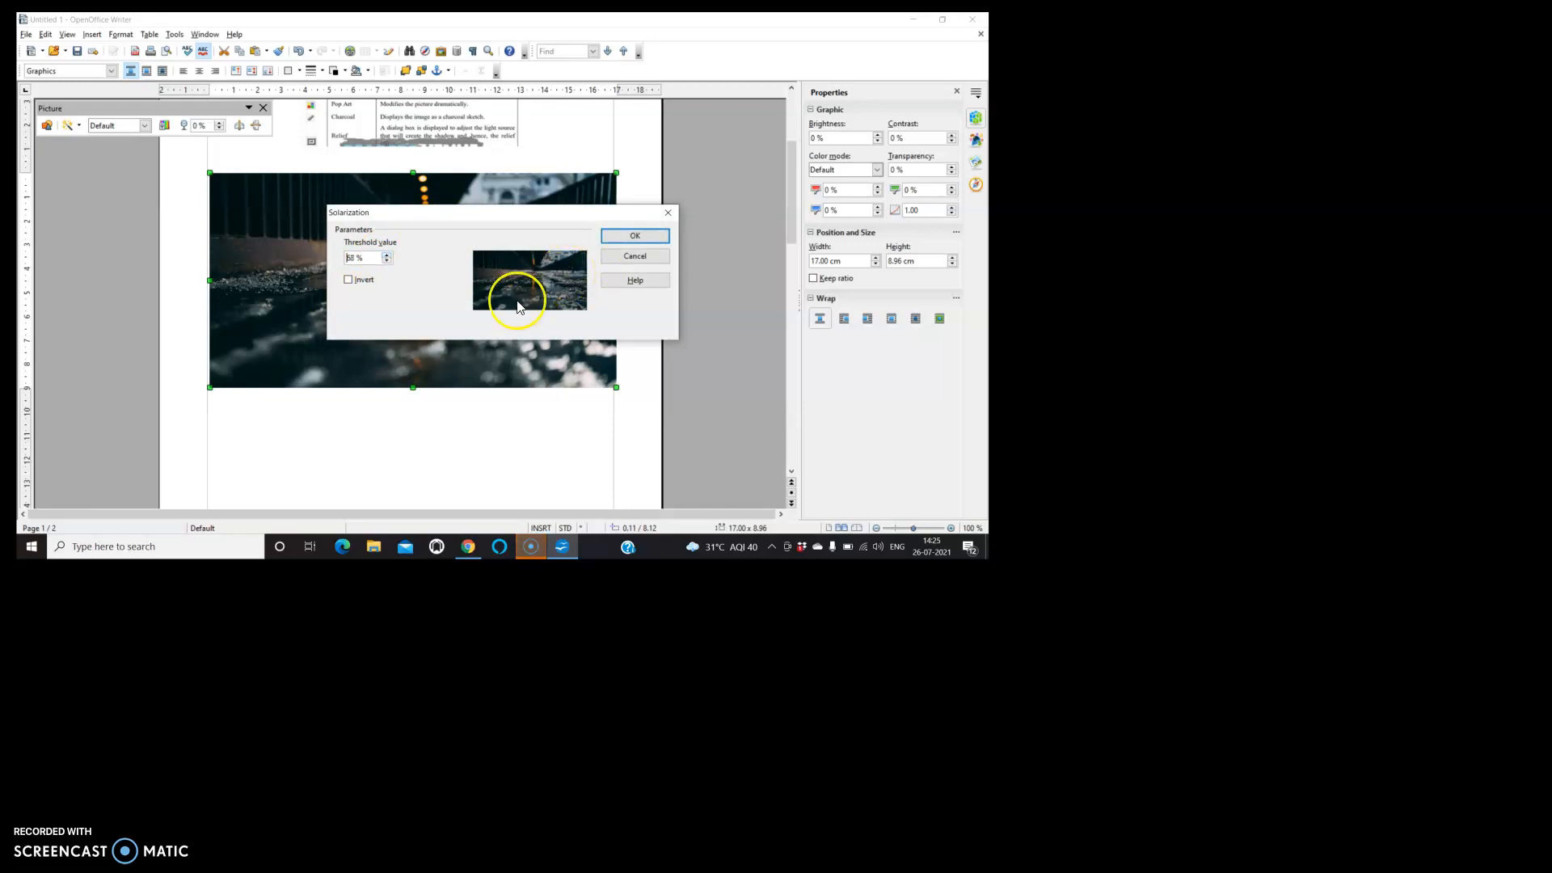
{"action": "left_click", "coordinate": [643, 236]}
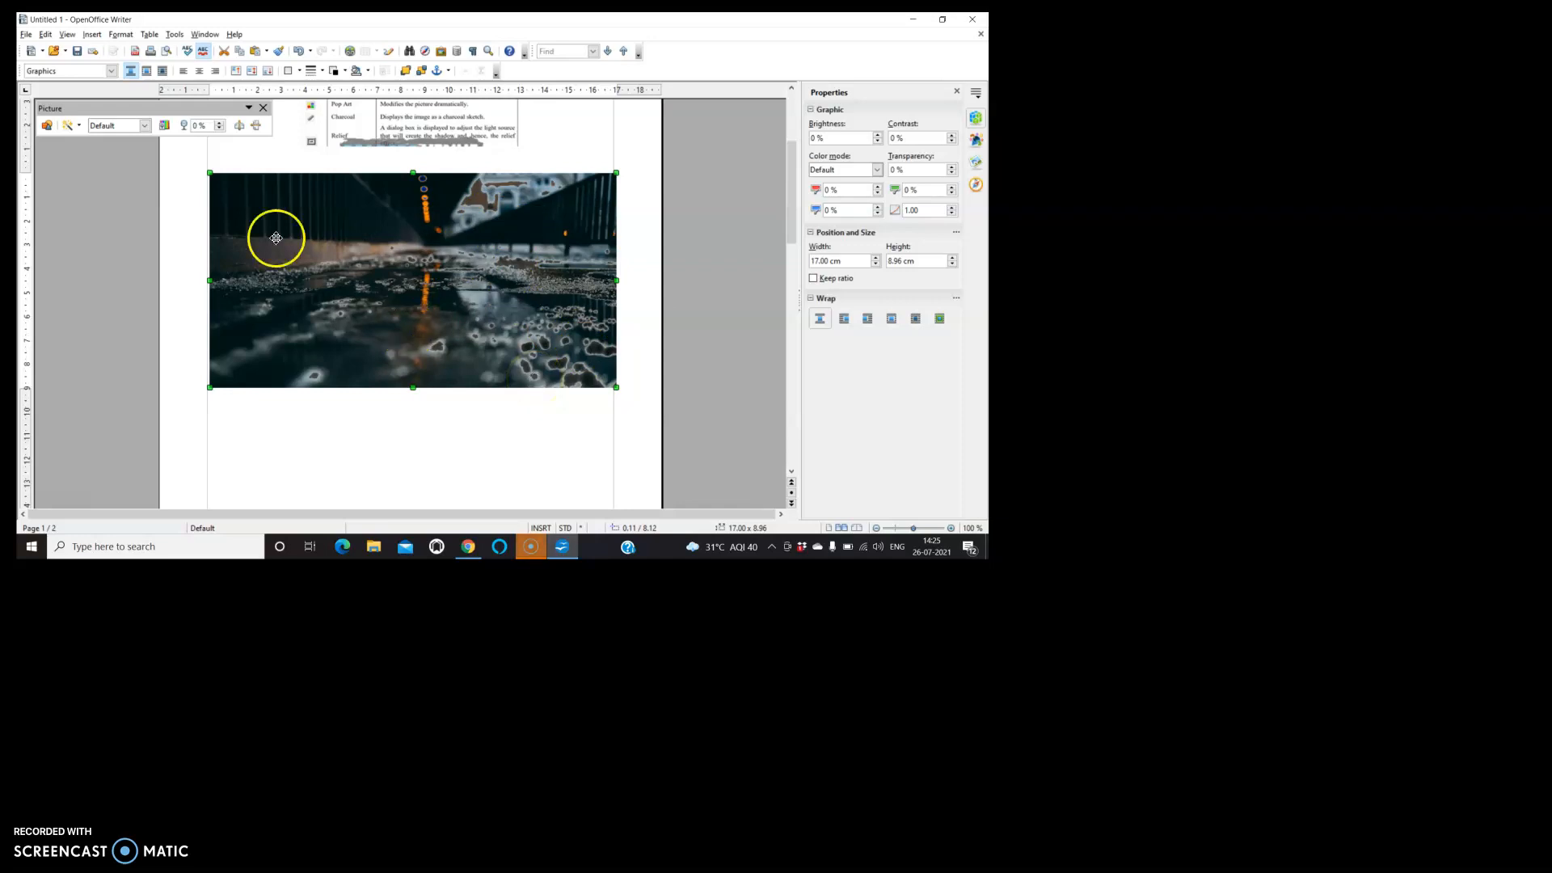
- Apply the Aging filter with an adjusted aging degree, and posterize the picture with 16 poster colors
{"action": "left_click", "coordinate": [73, 126]}
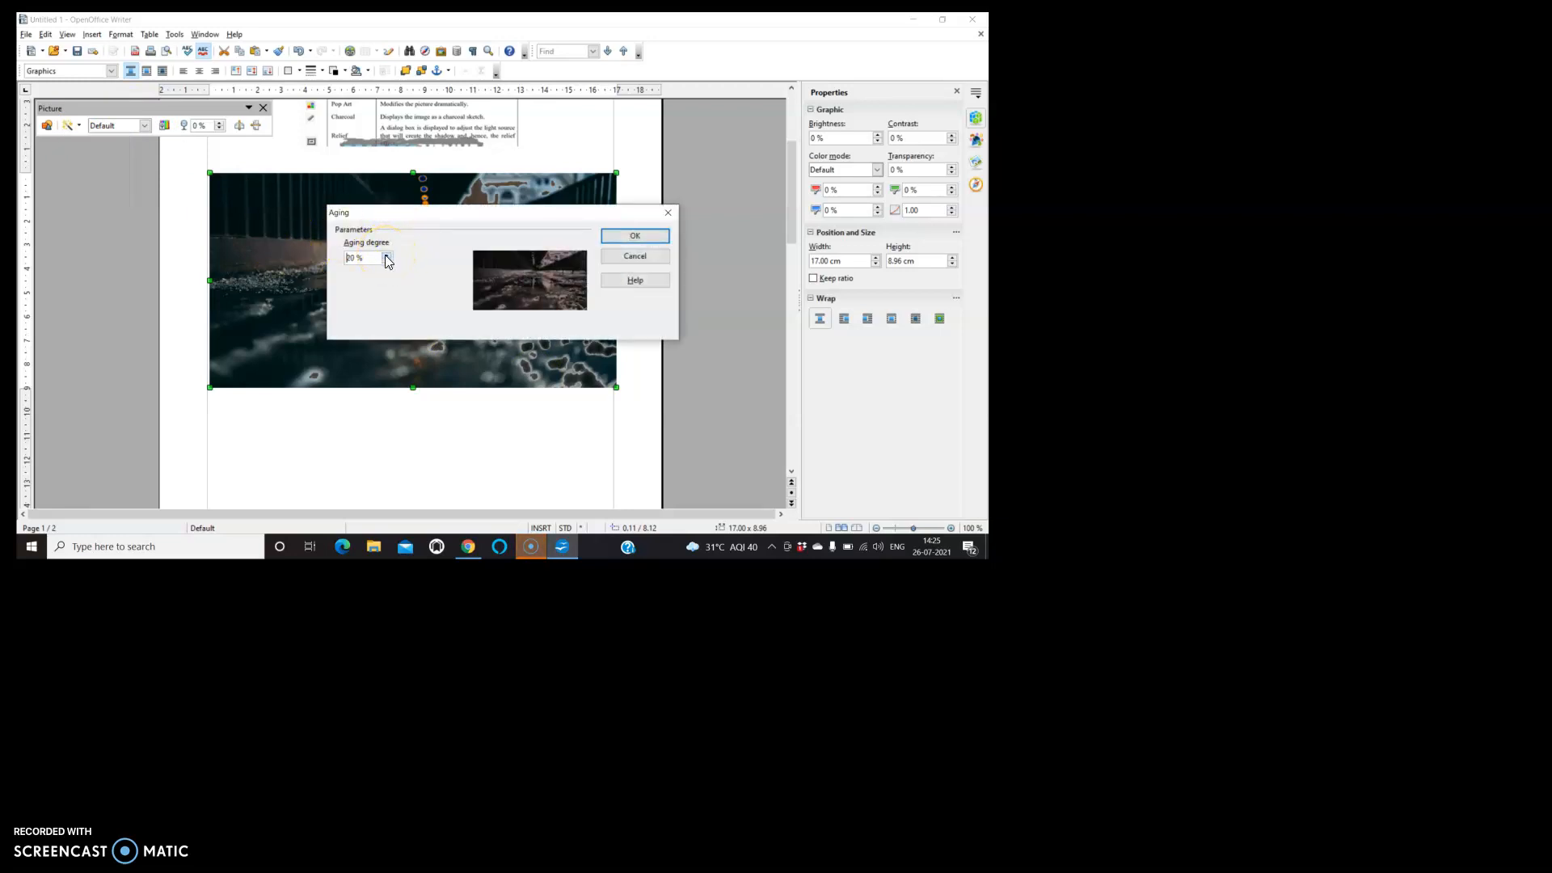
{"action": "left_click", "coordinate": [385, 256]}
{"action": "left_click", "coordinate": [635, 235]}
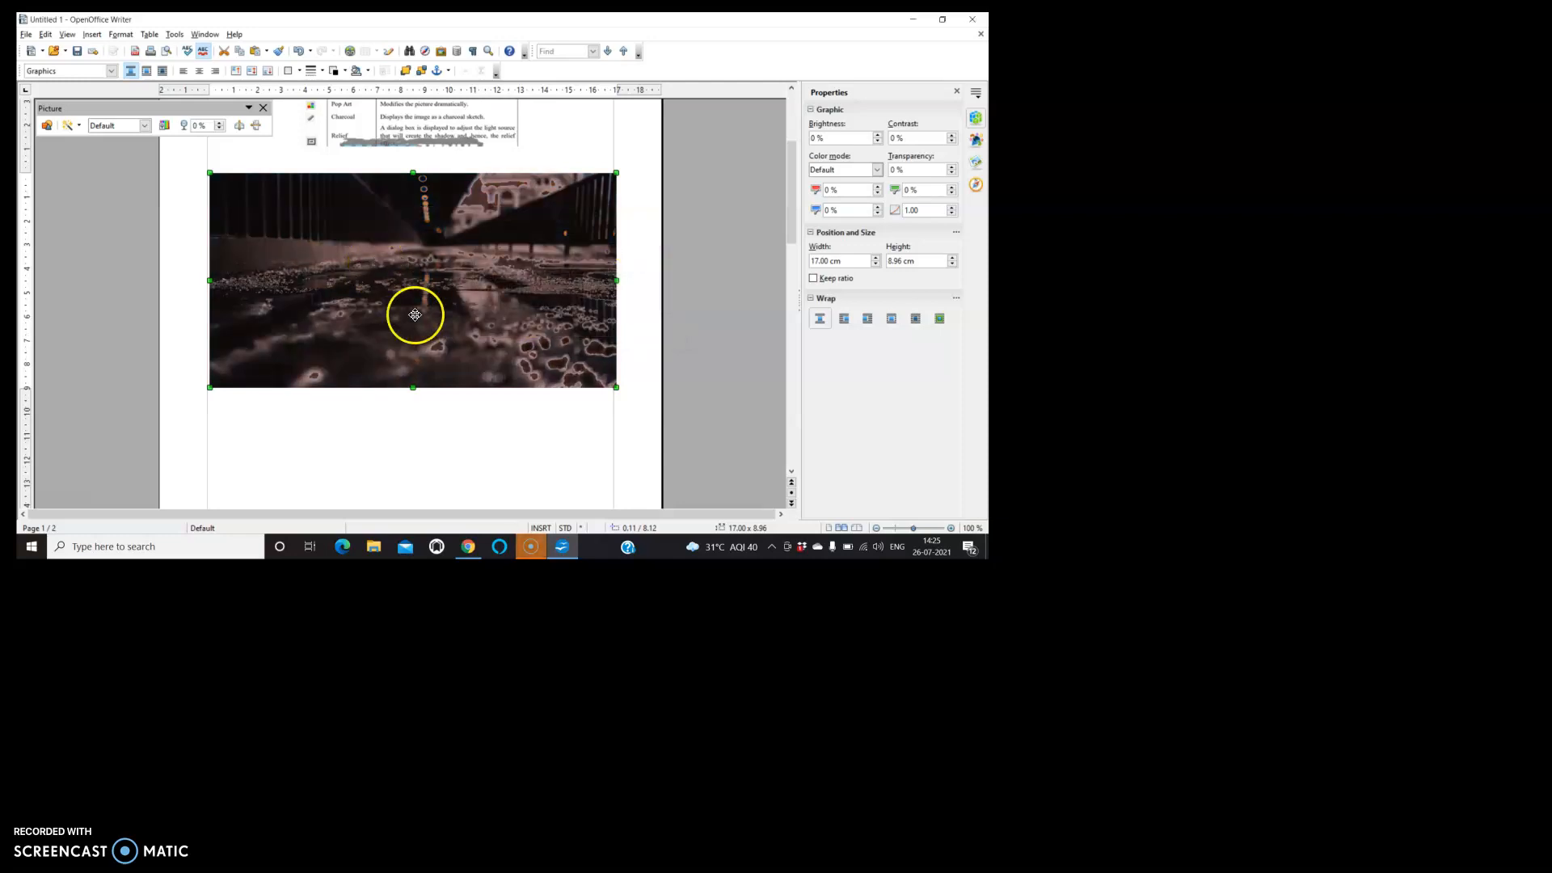
{"action": "left_click", "coordinate": [81, 126]}
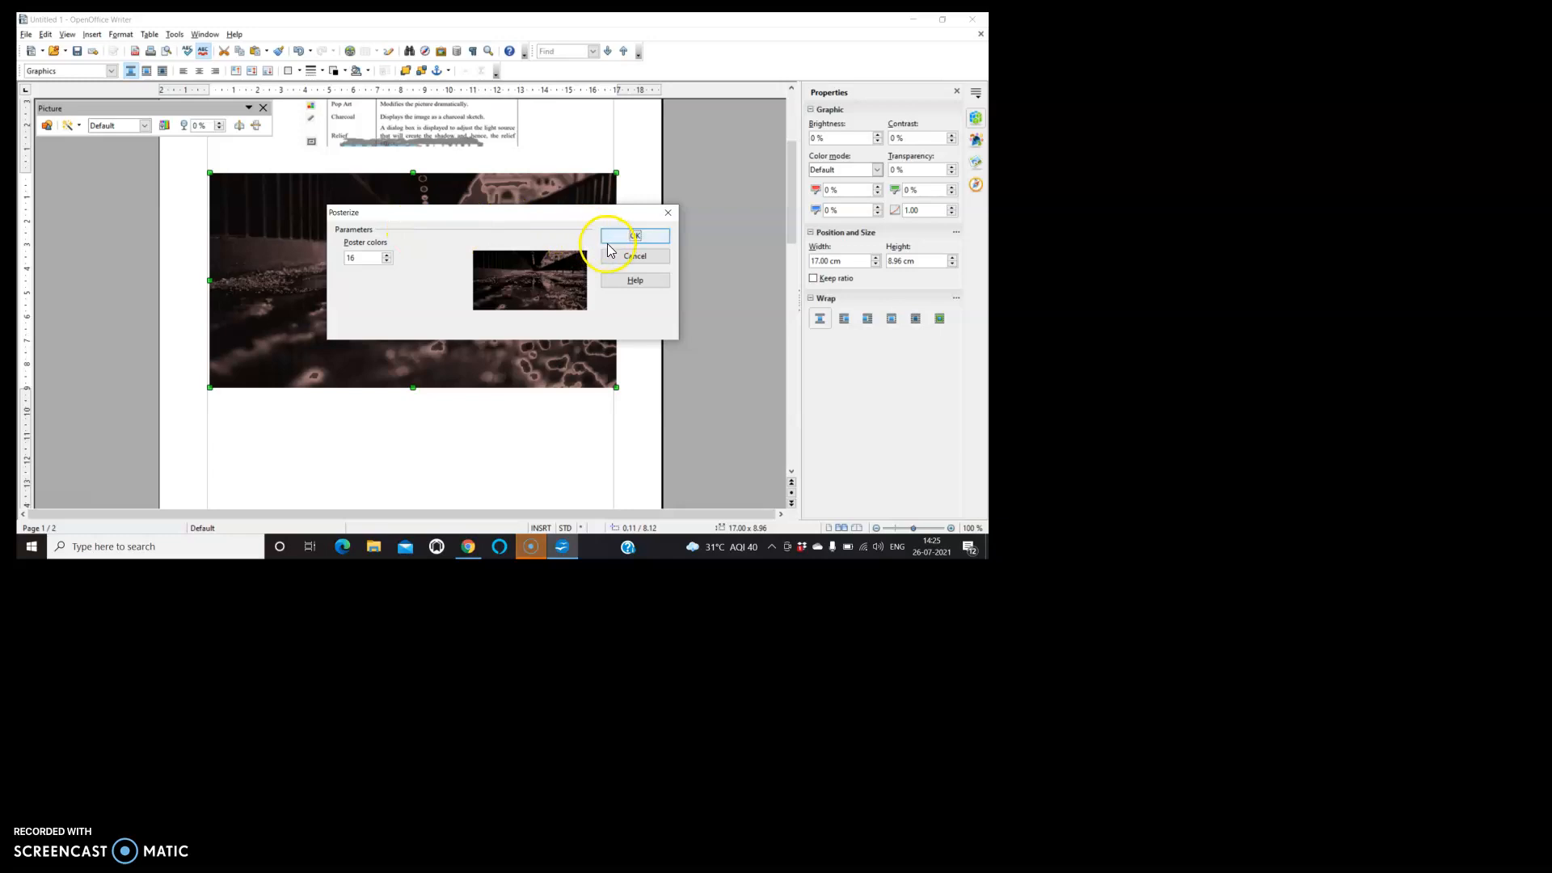
{"action": "left_click", "coordinate": [613, 239]}
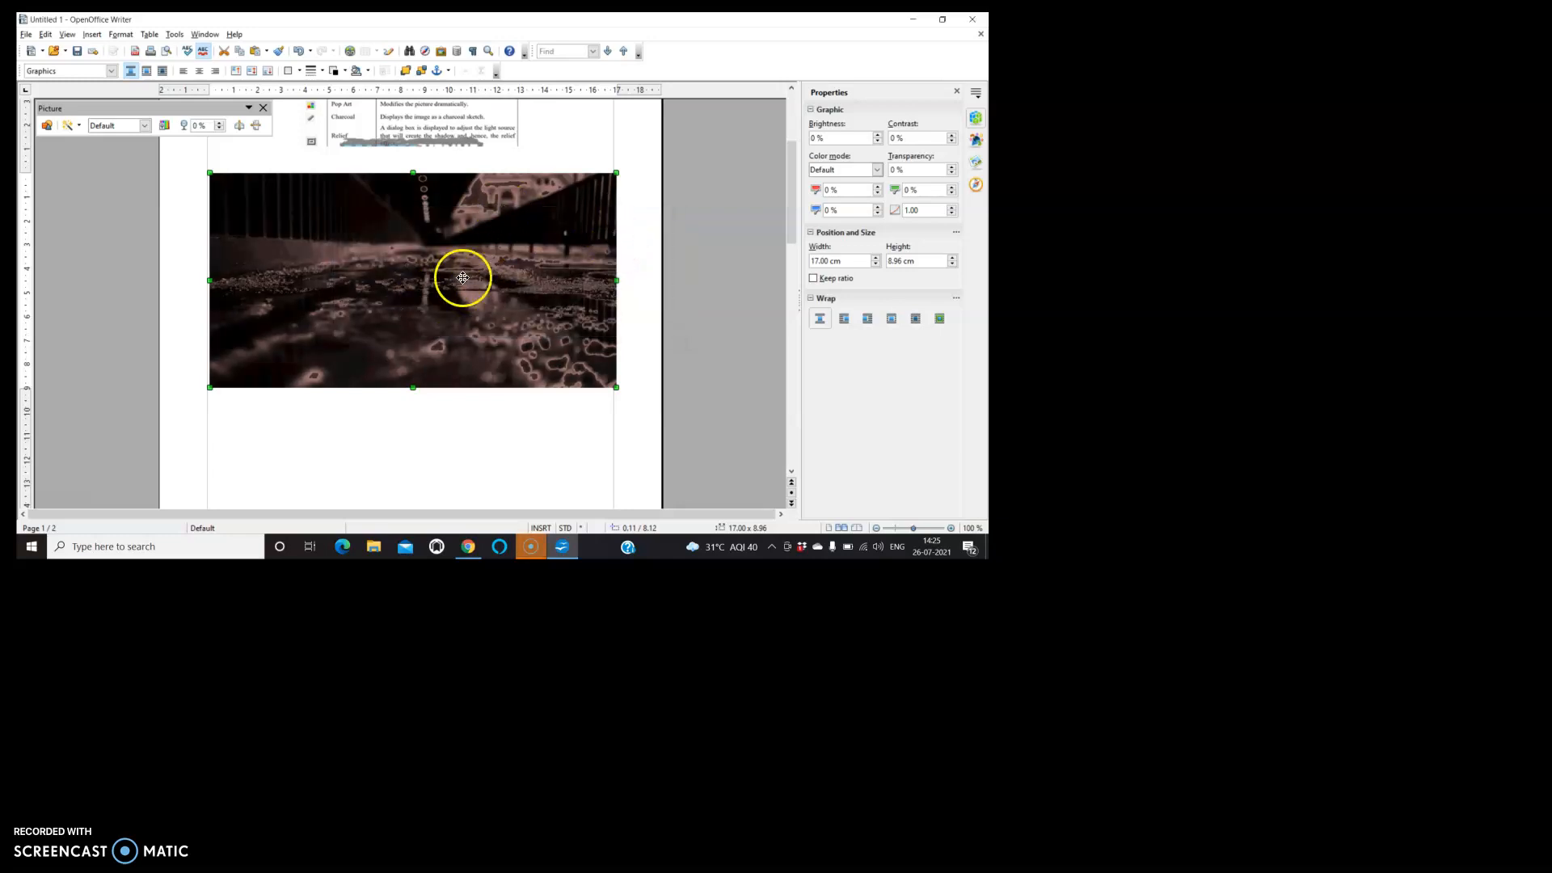
- Apply the Pop Art filter and the Charcoal Sketch filter to the street picture
{"action": "left_click", "coordinate": [73, 124]}
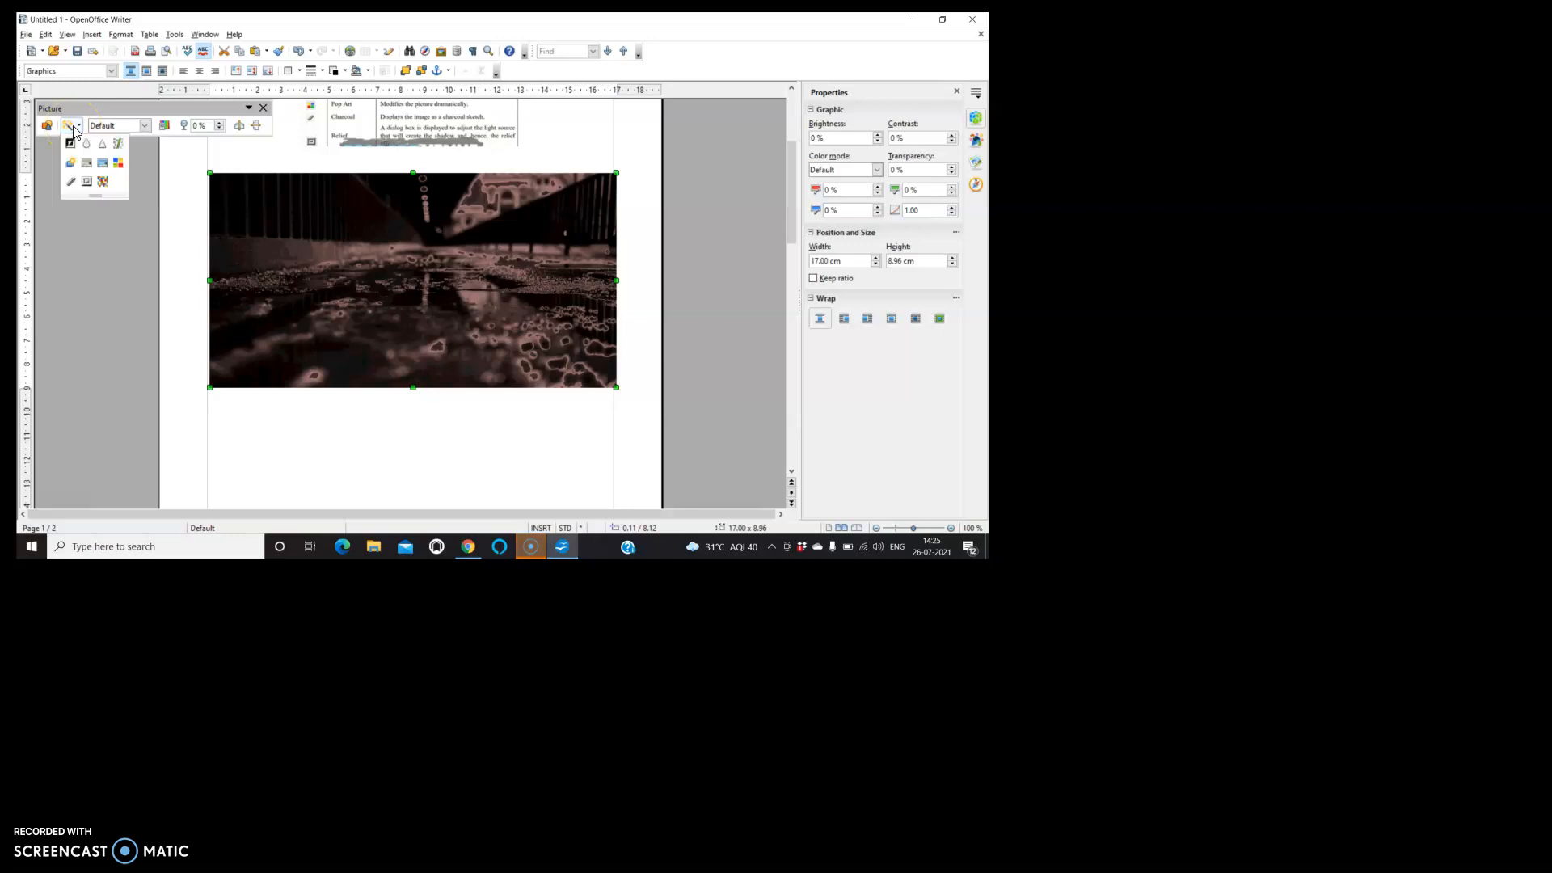
{"action": "left_click", "coordinate": [119, 163]}
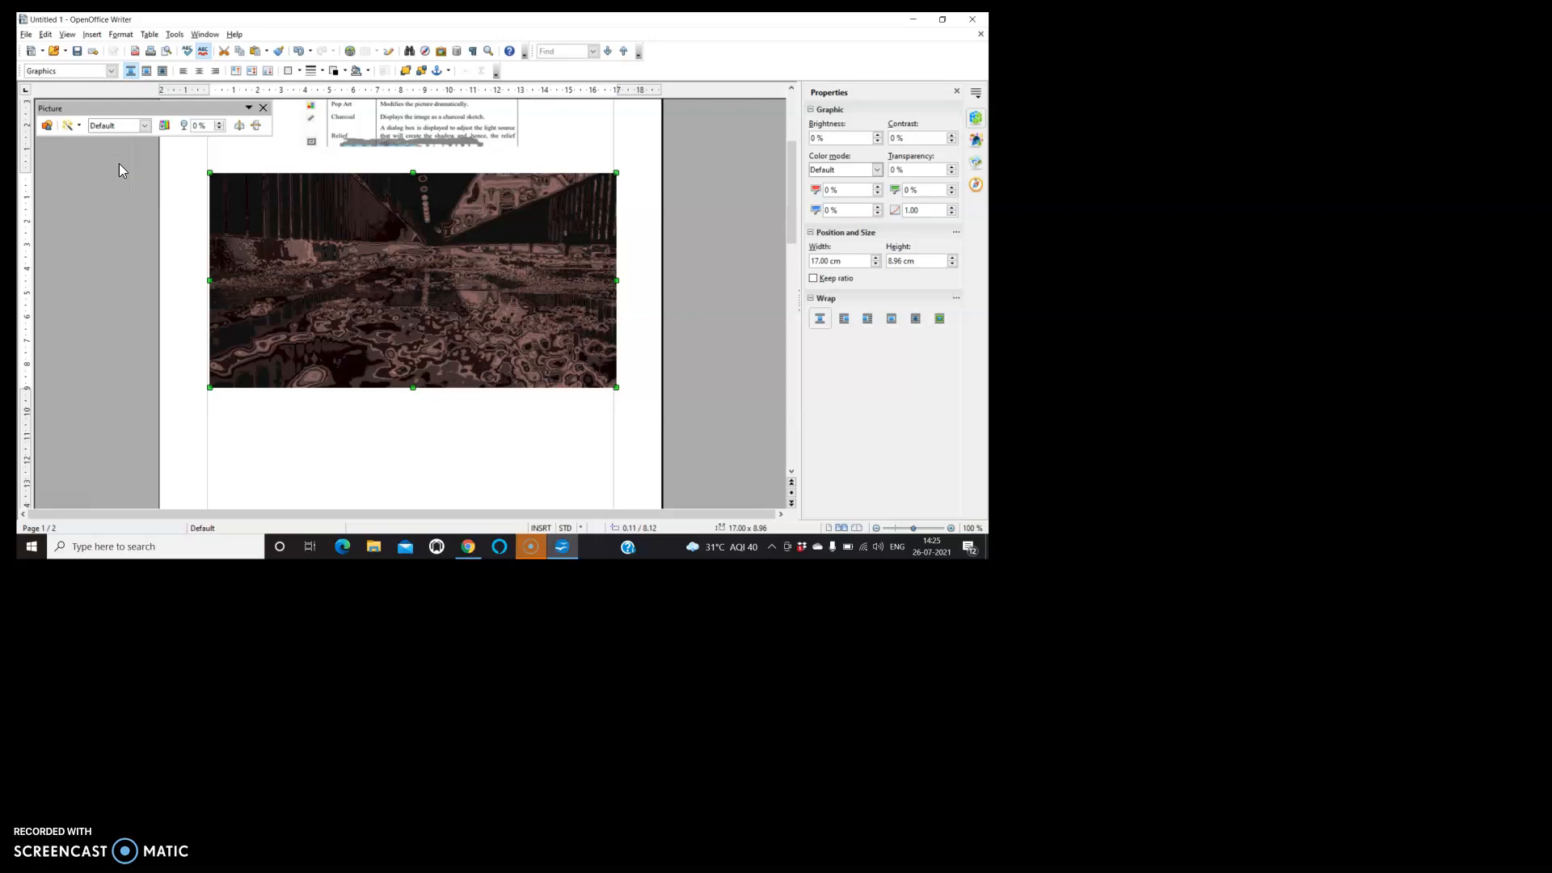
{"action": "left_click", "coordinate": [69, 124]}
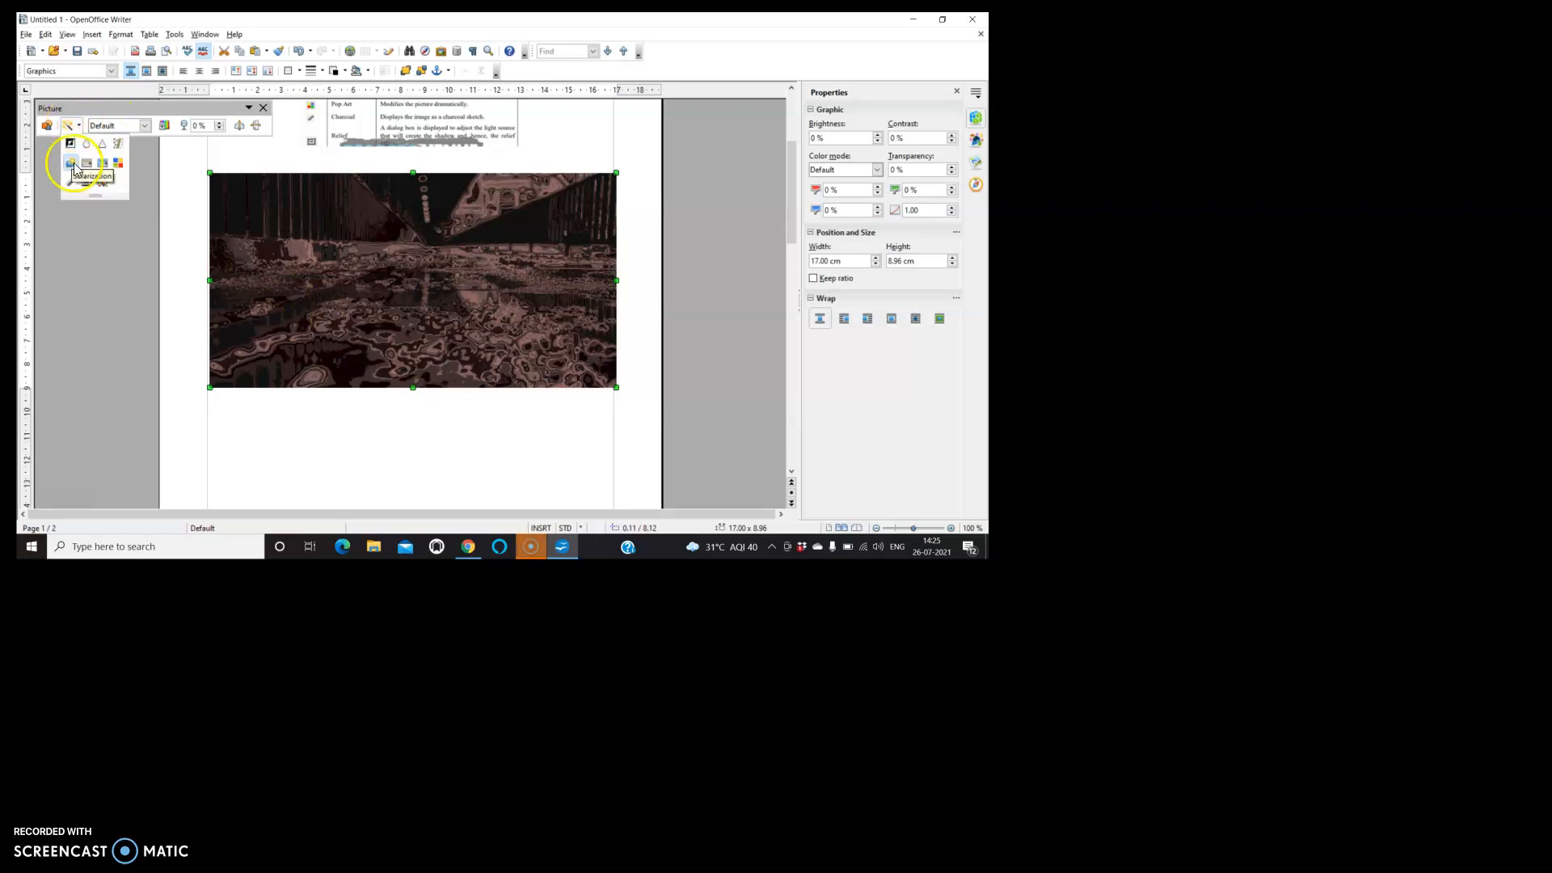
{"action": "left_click", "coordinate": [72, 182]}
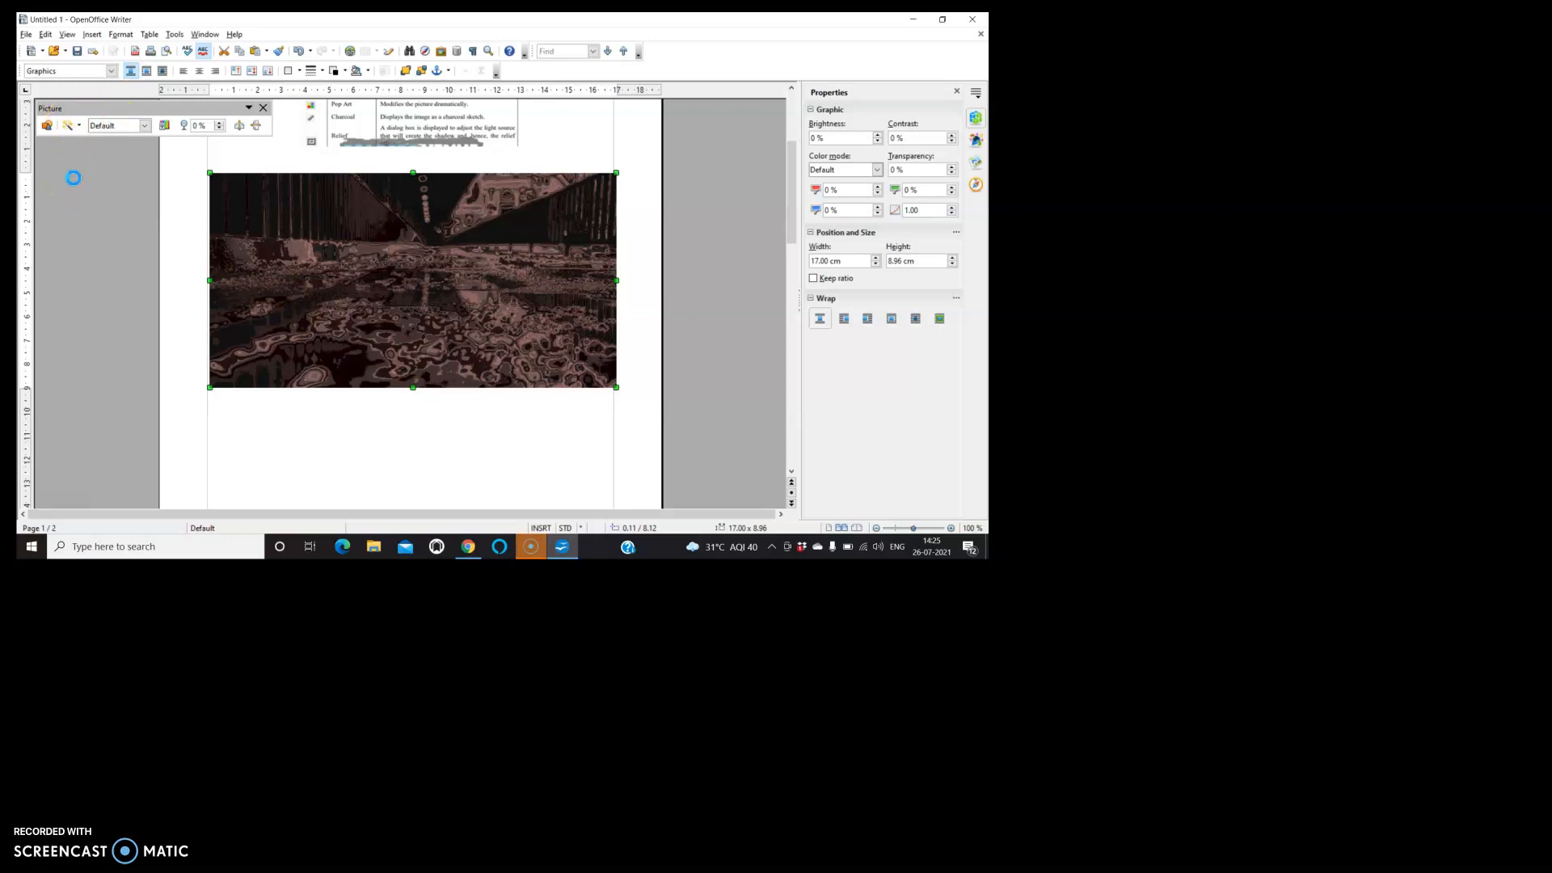
- Try several light source positions for the Relief filter, and apply it with the light source at the center
{"action": "left_click", "coordinate": [69, 124]}
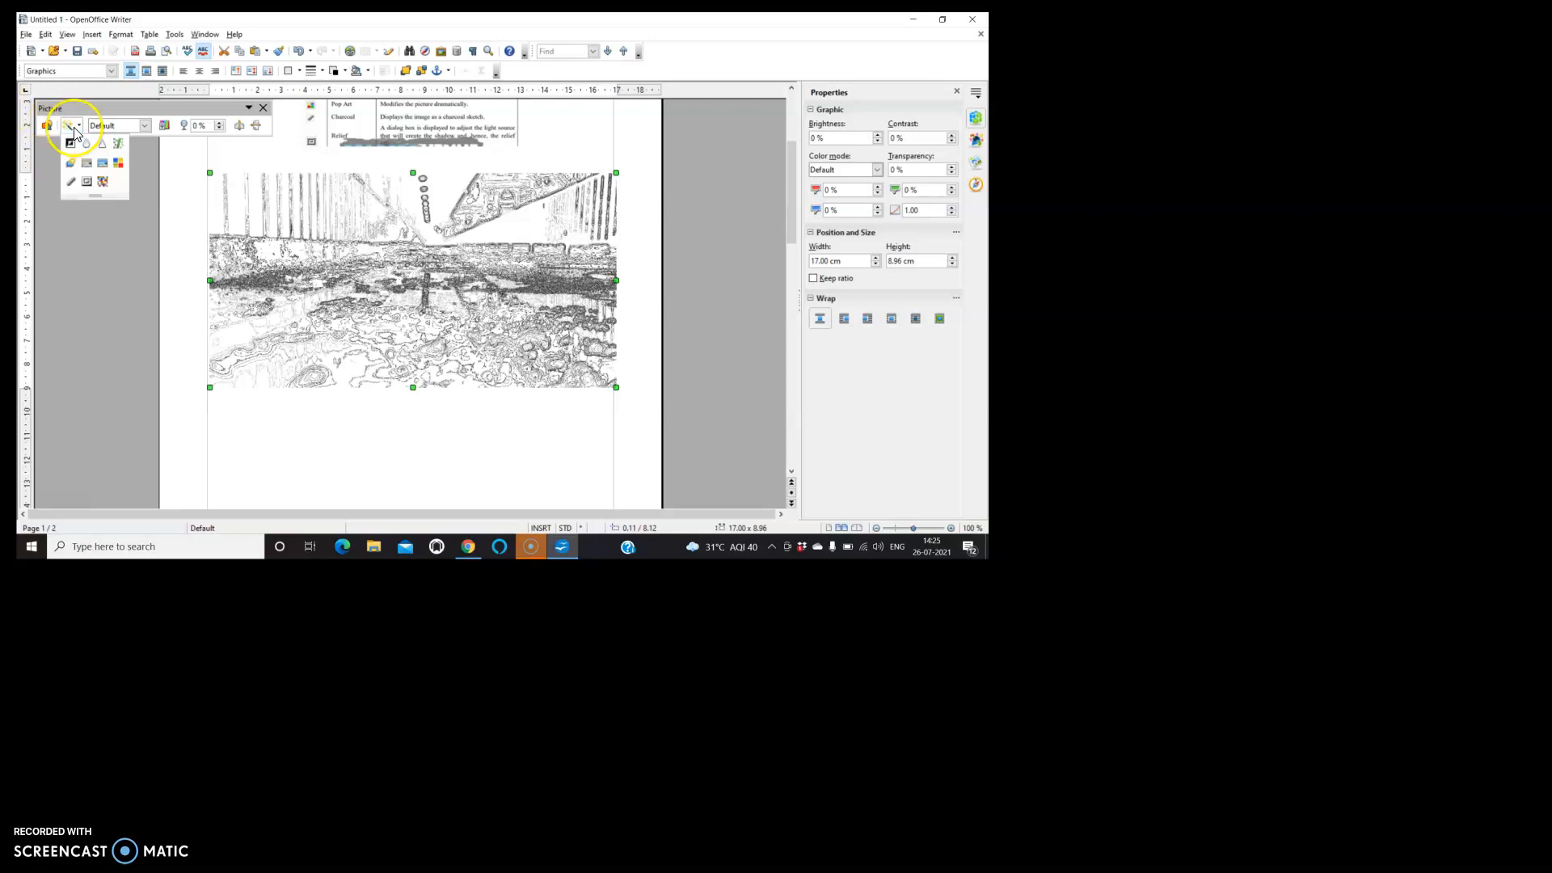
{"action": "left_click", "coordinate": [92, 185]}
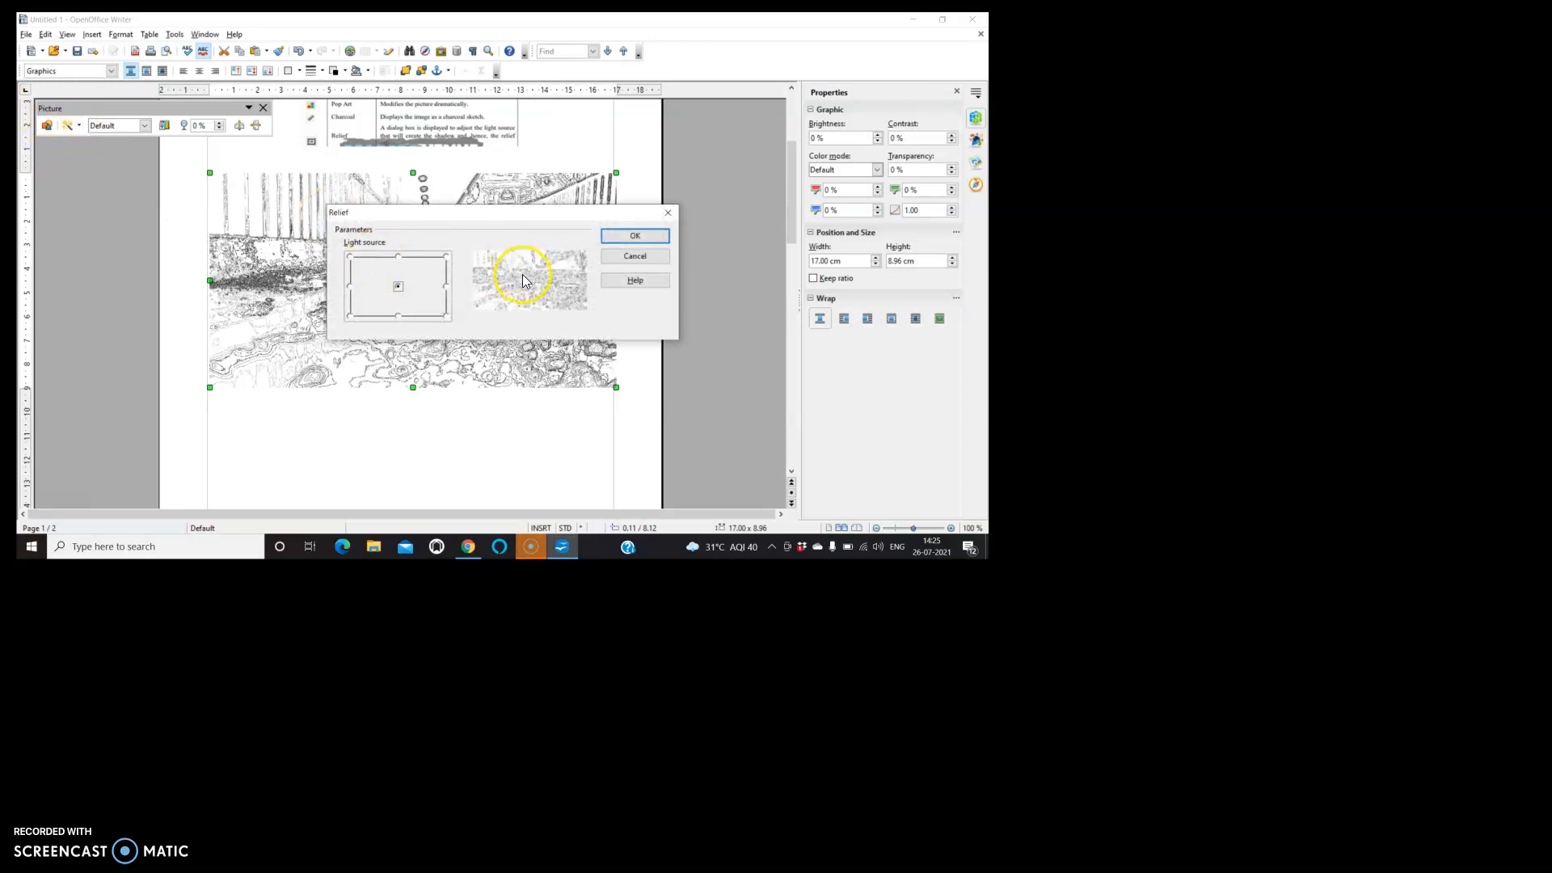
{"action": "left_click", "coordinate": [353, 264]}
{"action": "left_click", "coordinate": [417, 288]}
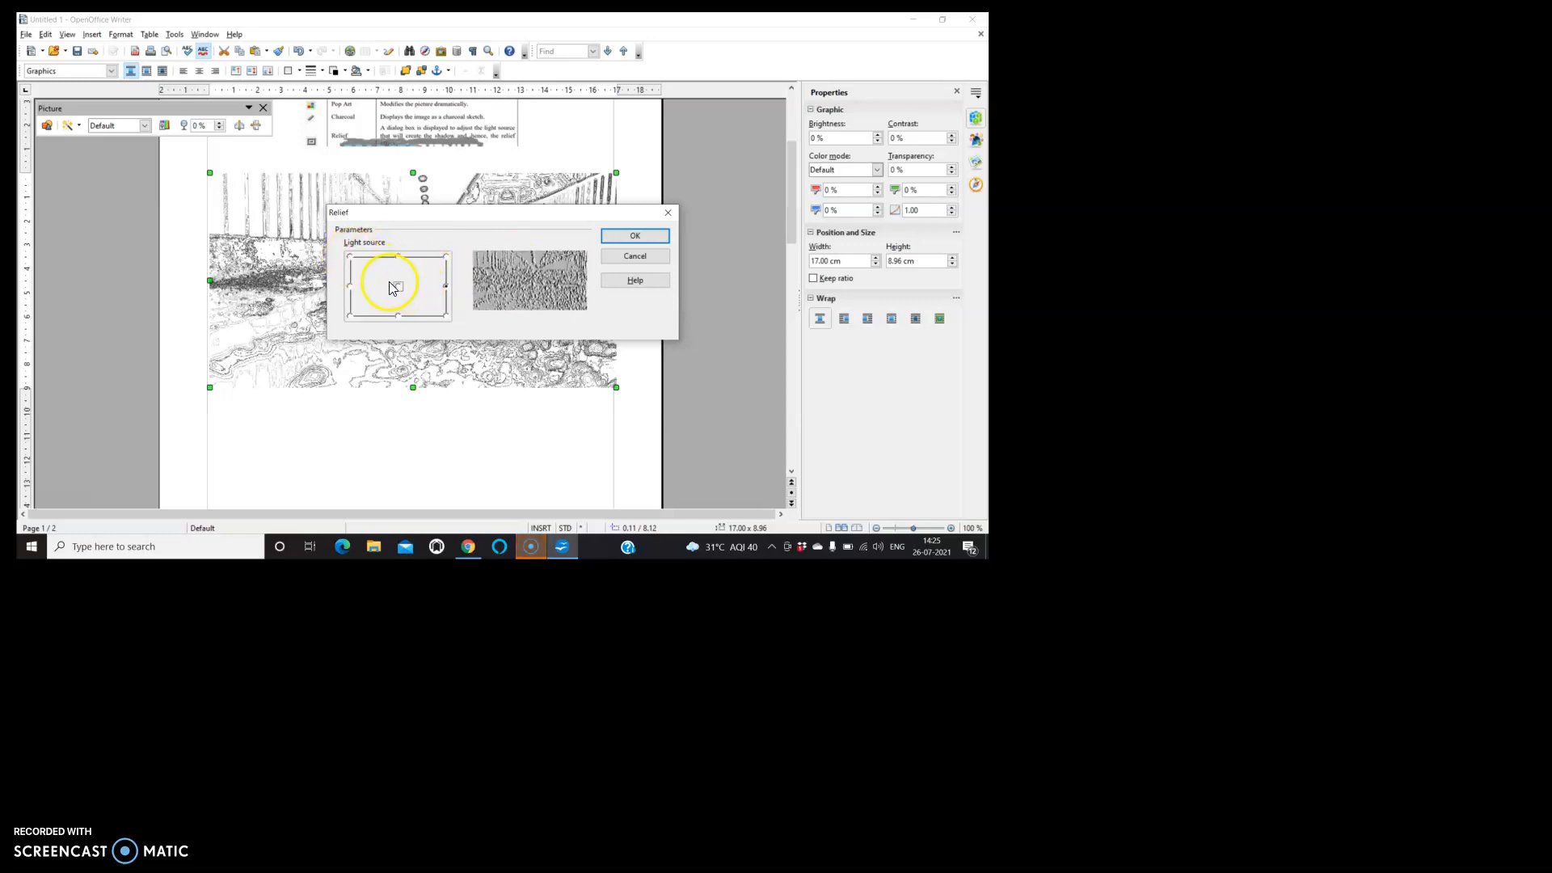
{"action": "left_click", "coordinate": [365, 300]}
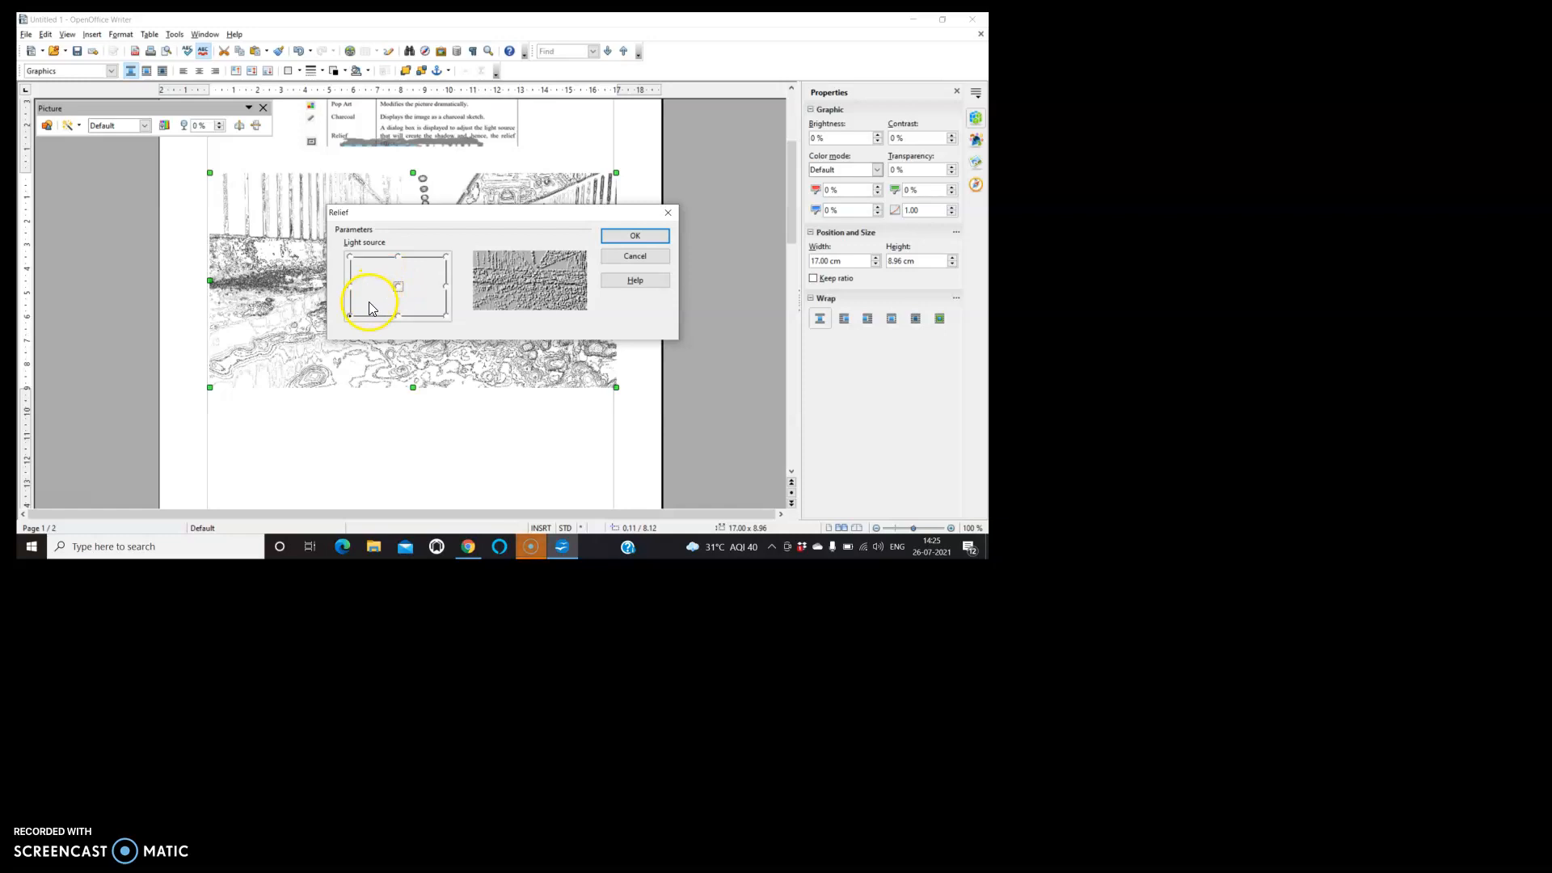
{"action": "left_click", "coordinate": [399, 287]}
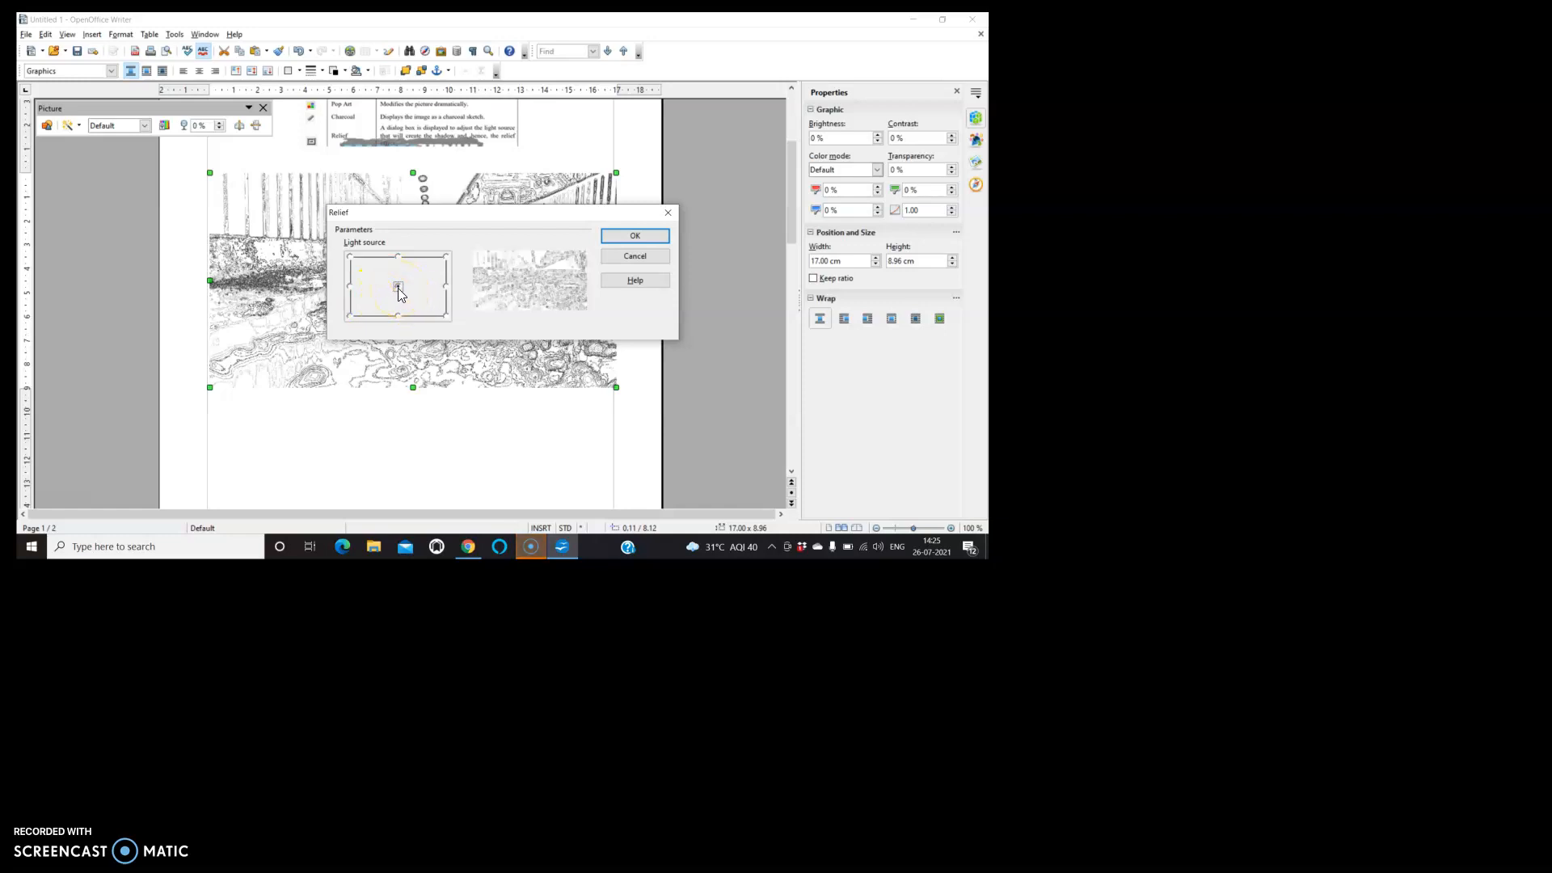
{"action": "left_click", "coordinate": [374, 273]}
{"action": "left_click", "coordinate": [374, 293]}
{"action": "left_click", "coordinate": [443, 307]}
{"action": "left_click", "coordinate": [447, 292]}
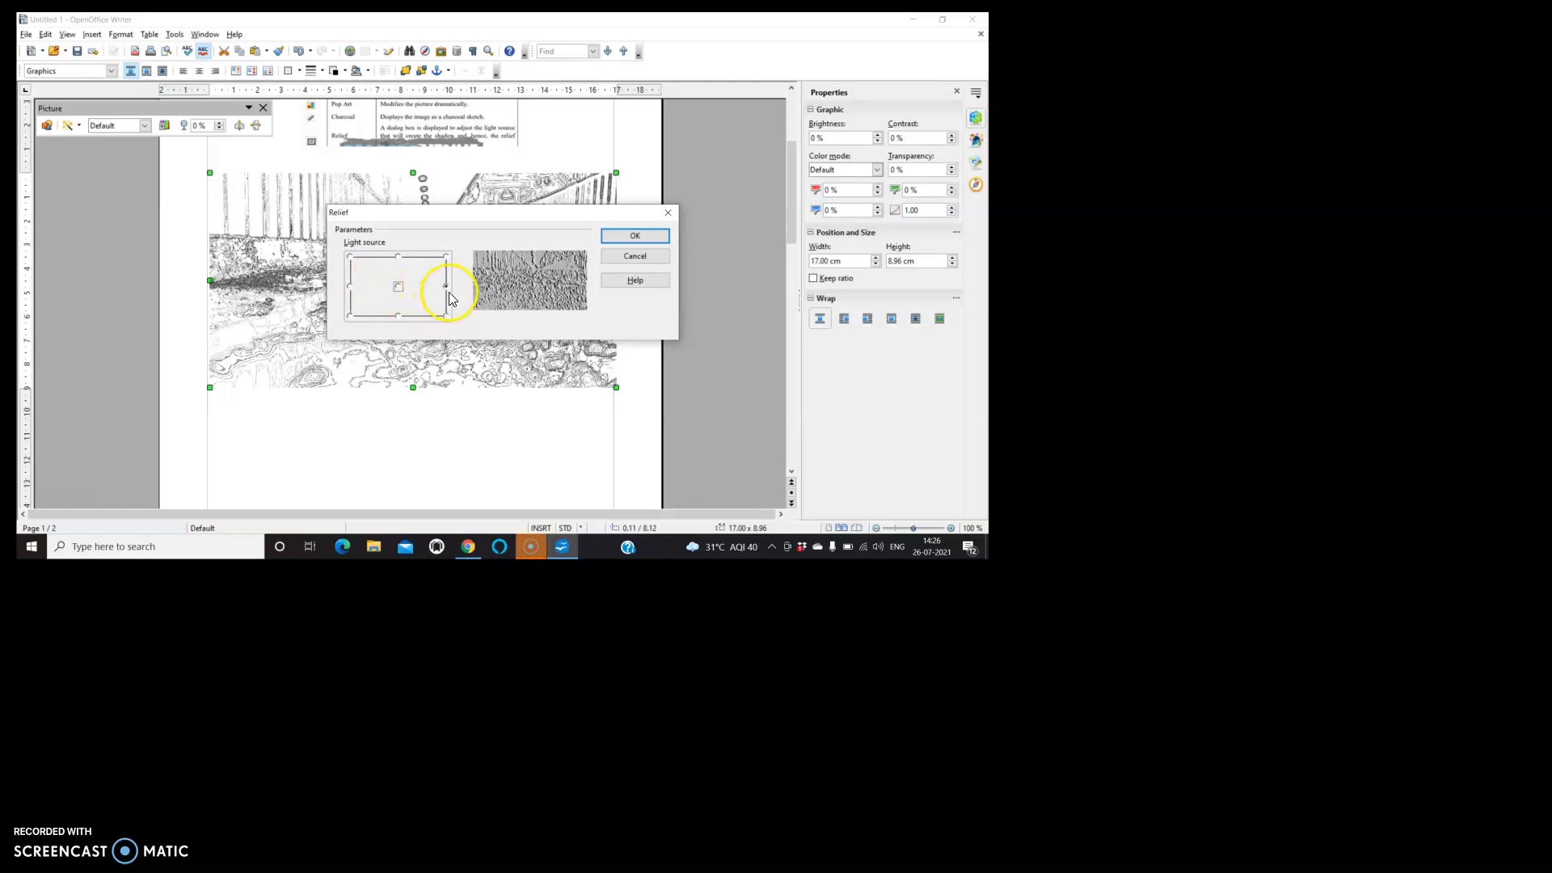
{"action": "left_click", "coordinate": [401, 290]}
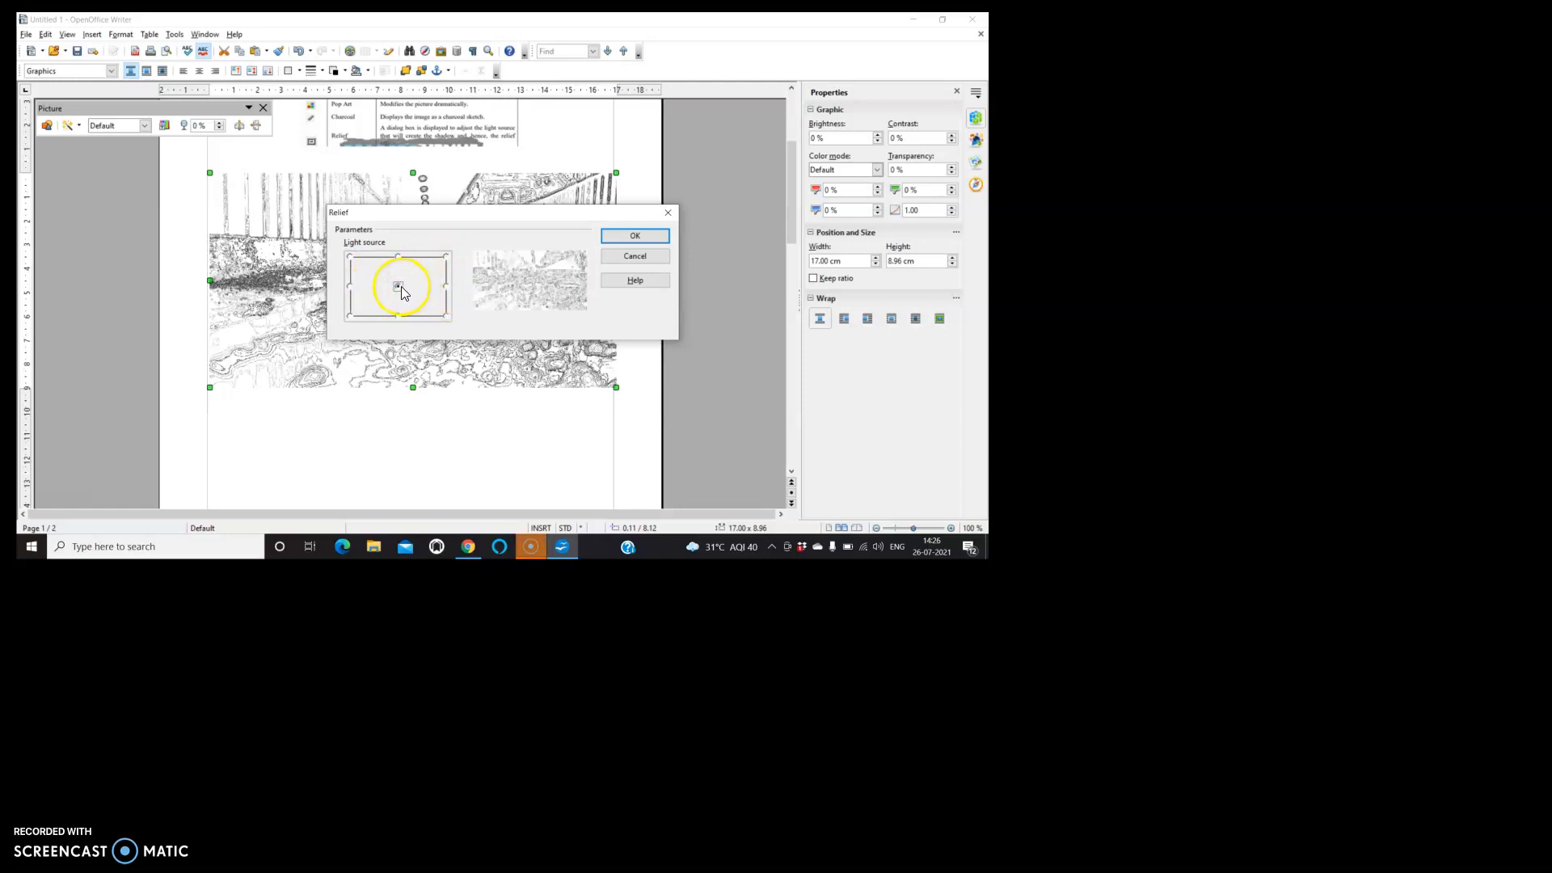
{"action": "left_click", "coordinate": [636, 236]}
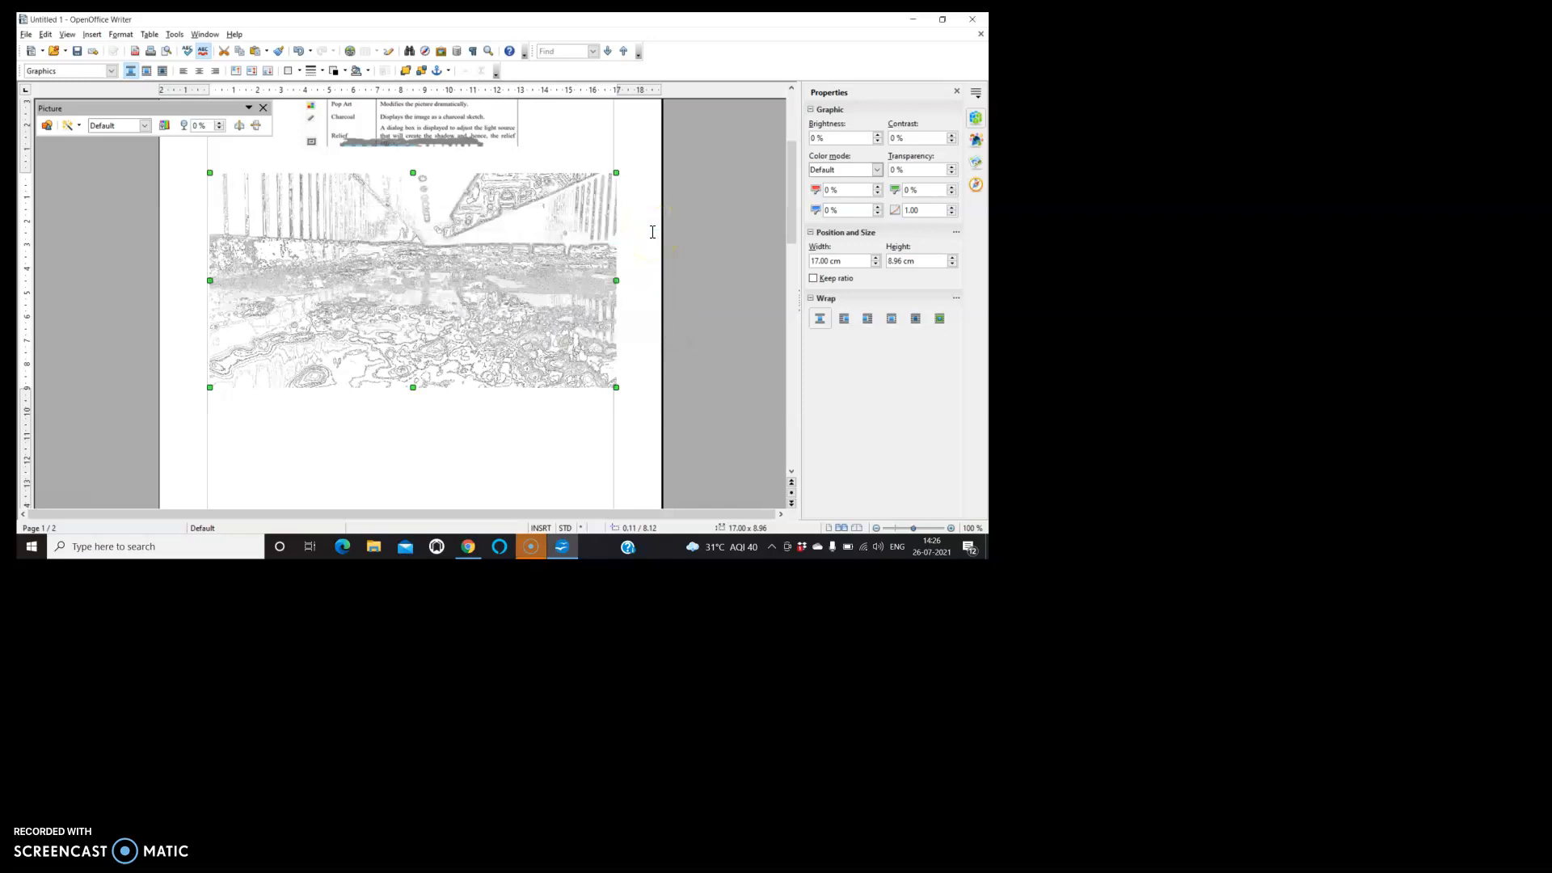
- Apply the Mosaic filter to the street picture with an increased tile width and without enhanced edges
{"action": "left_click", "coordinate": [82, 128]}
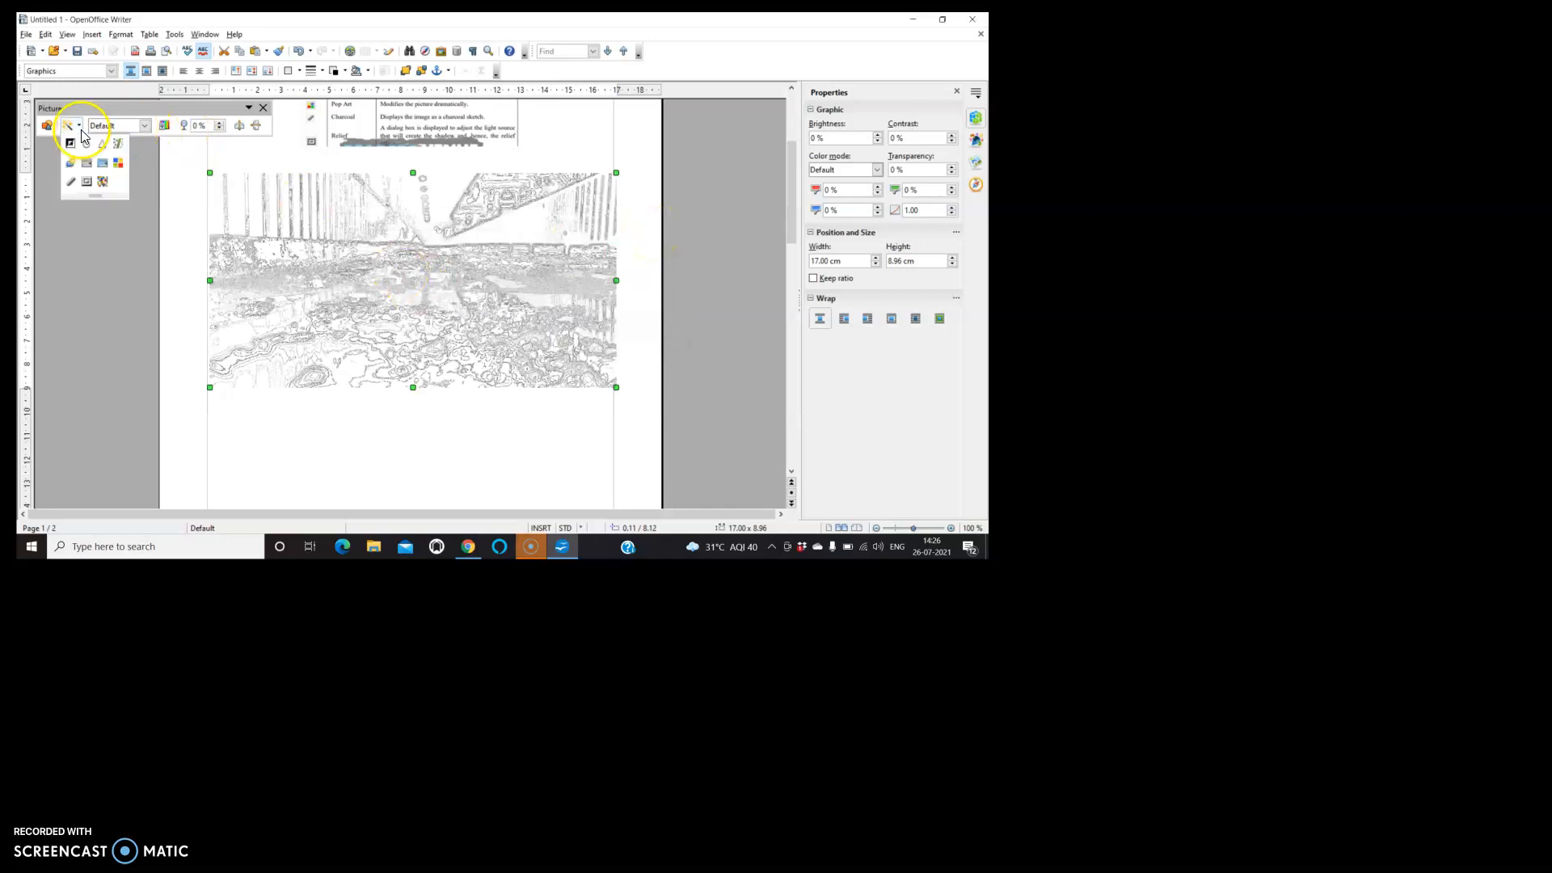
{"action": "left_click", "coordinate": [102, 181]}
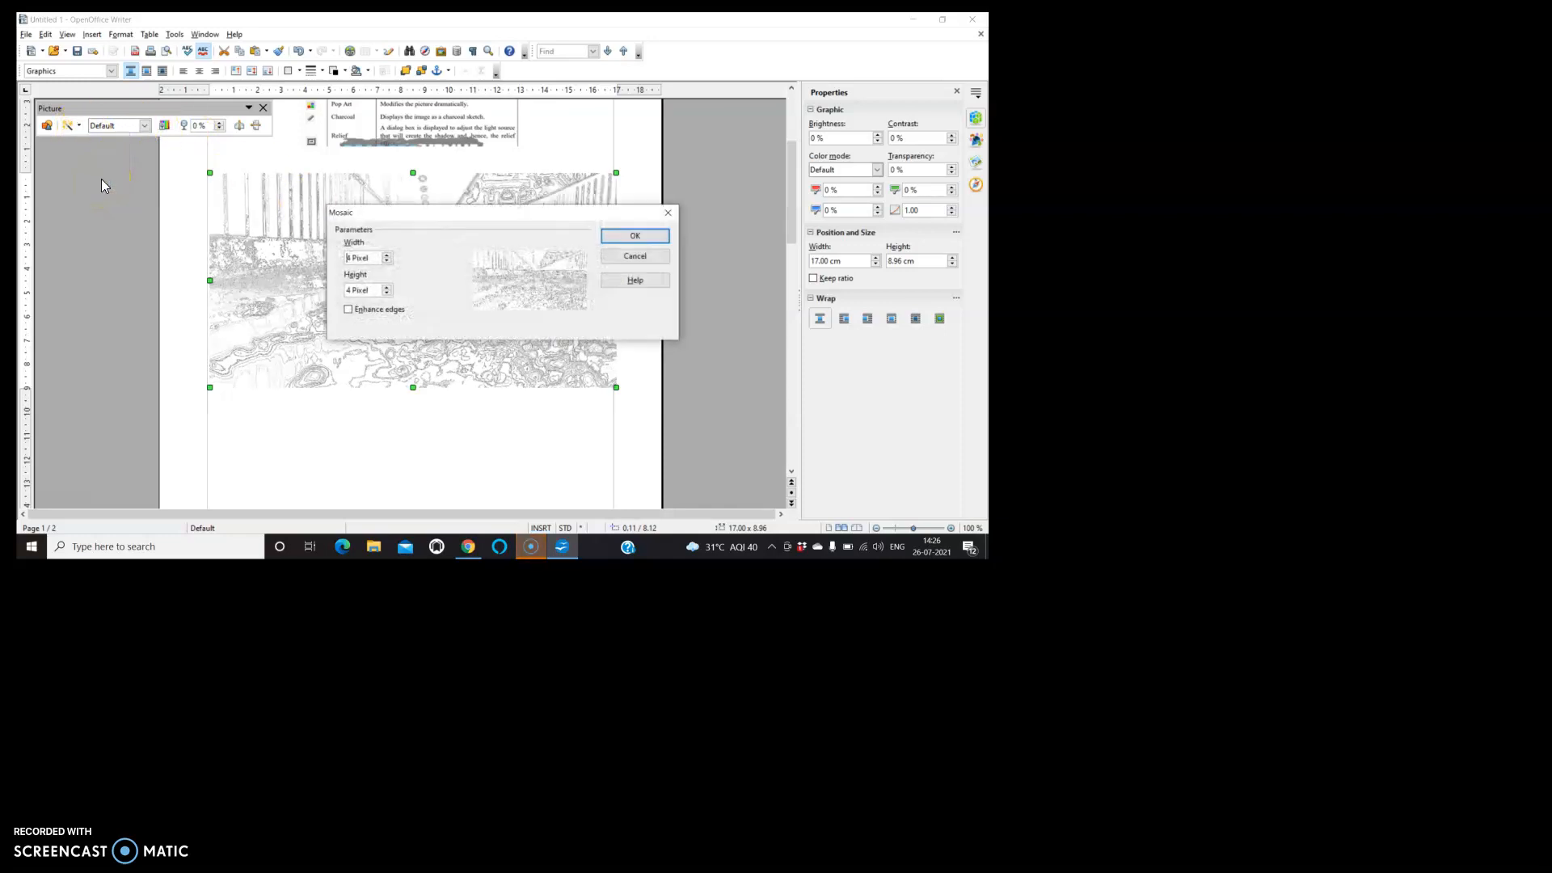
{"action": "left_click", "coordinate": [388, 255]}
{"action": "left_click", "coordinate": [387, 254]}
{"action": "left_click", "coordinate": [387, 254]}
{"action": "left_click", "coordinate": [388, 254]}
{"action": "left_click", "coordinate": [634, 235]}
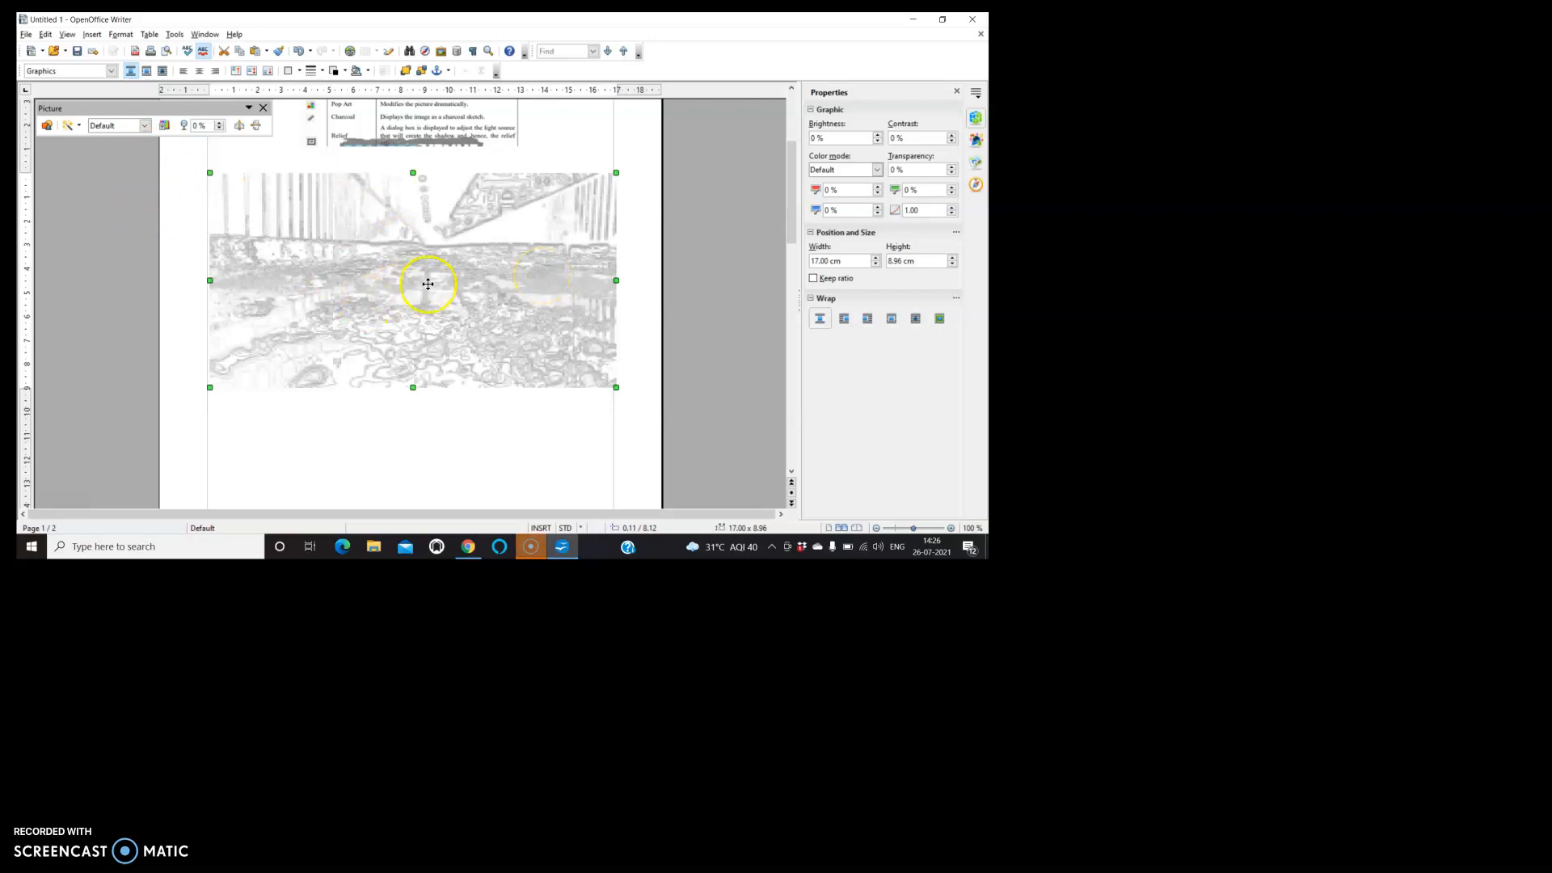
- Try the Greyscale and Black/White graphics modes on the street picture
{"action": "left_click", "coordinate": [145, 127]}
{"action": "left_click", "coordinate": [145, 128]}
{"action": "left_click", "coordinate": [146, 128]}
{"action": "left_click", "coordinate": [147, 128]}
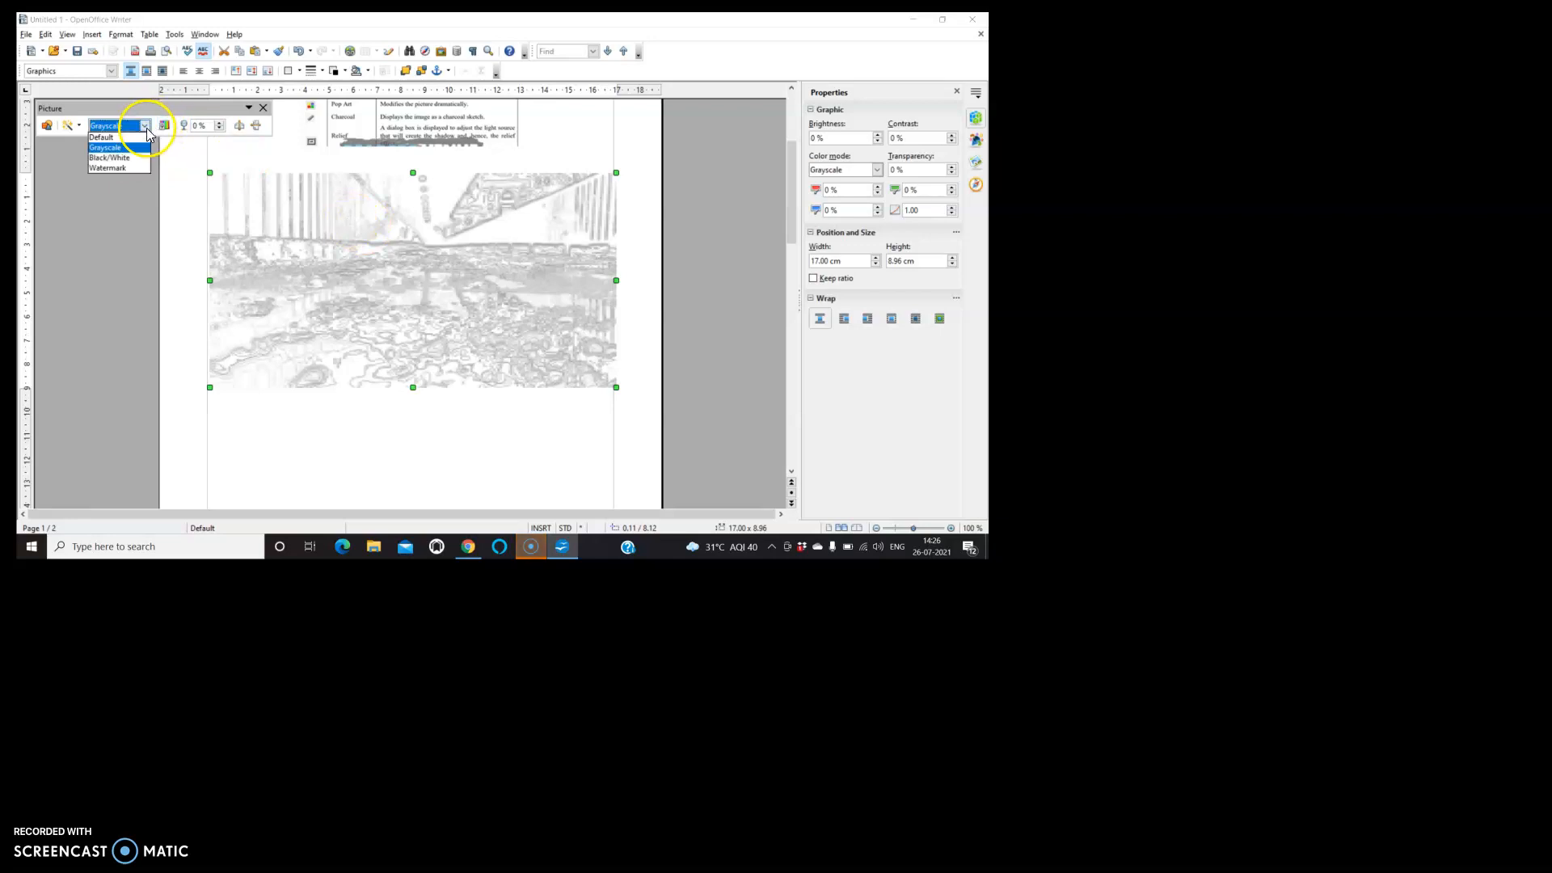
{"action": "left_click", "coordinate": [140, 157]}
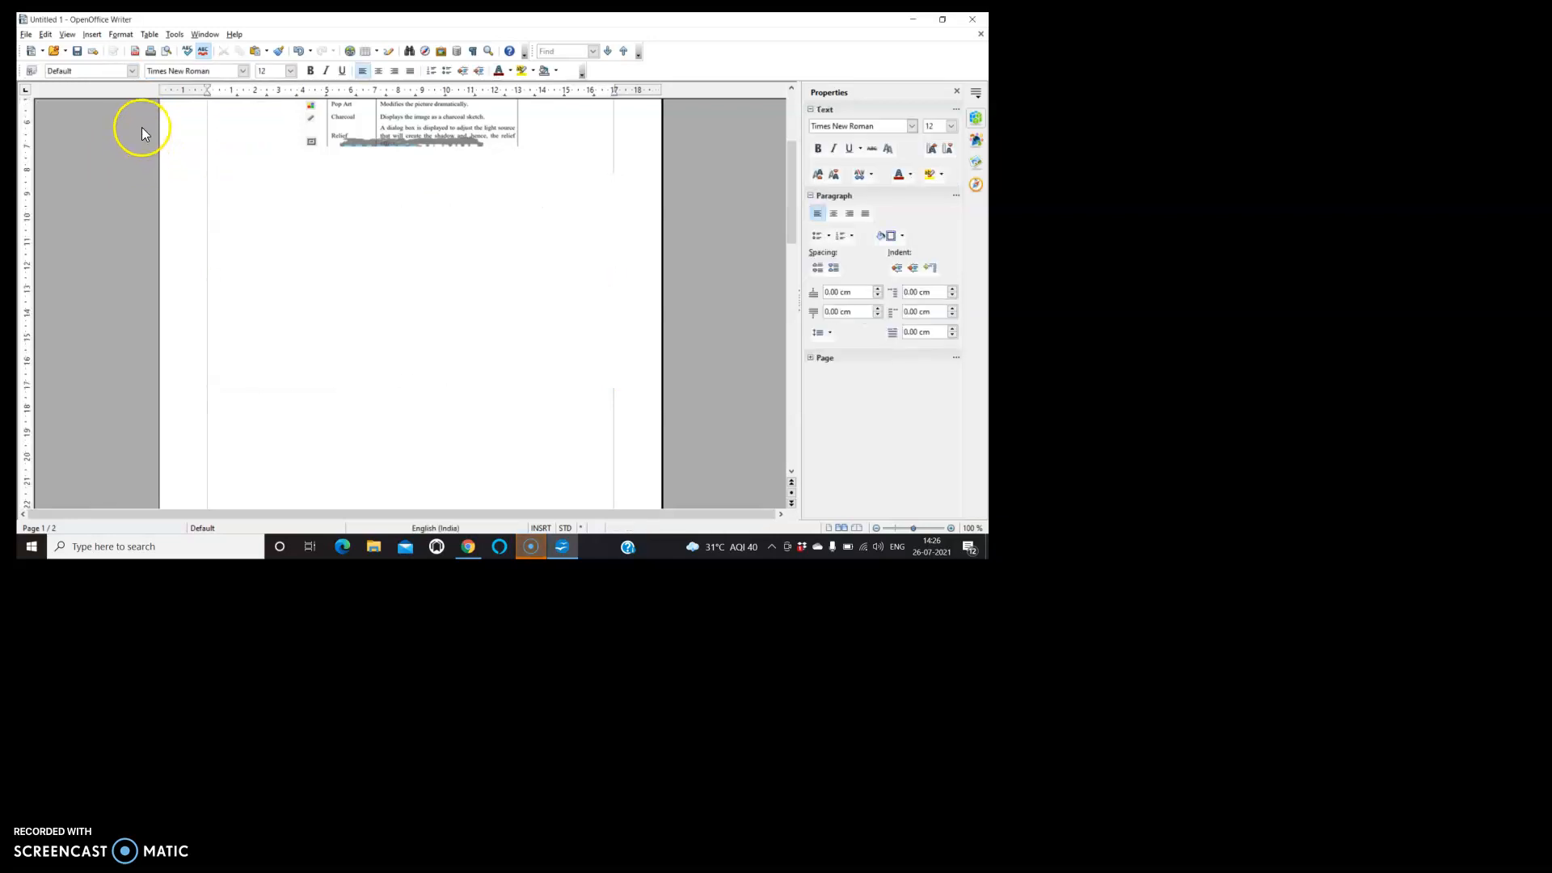
- Try the Watermark graphics mode on the picture, and return it to the Default mode
{"action": "left_click", "coordinate": [443, 239]}
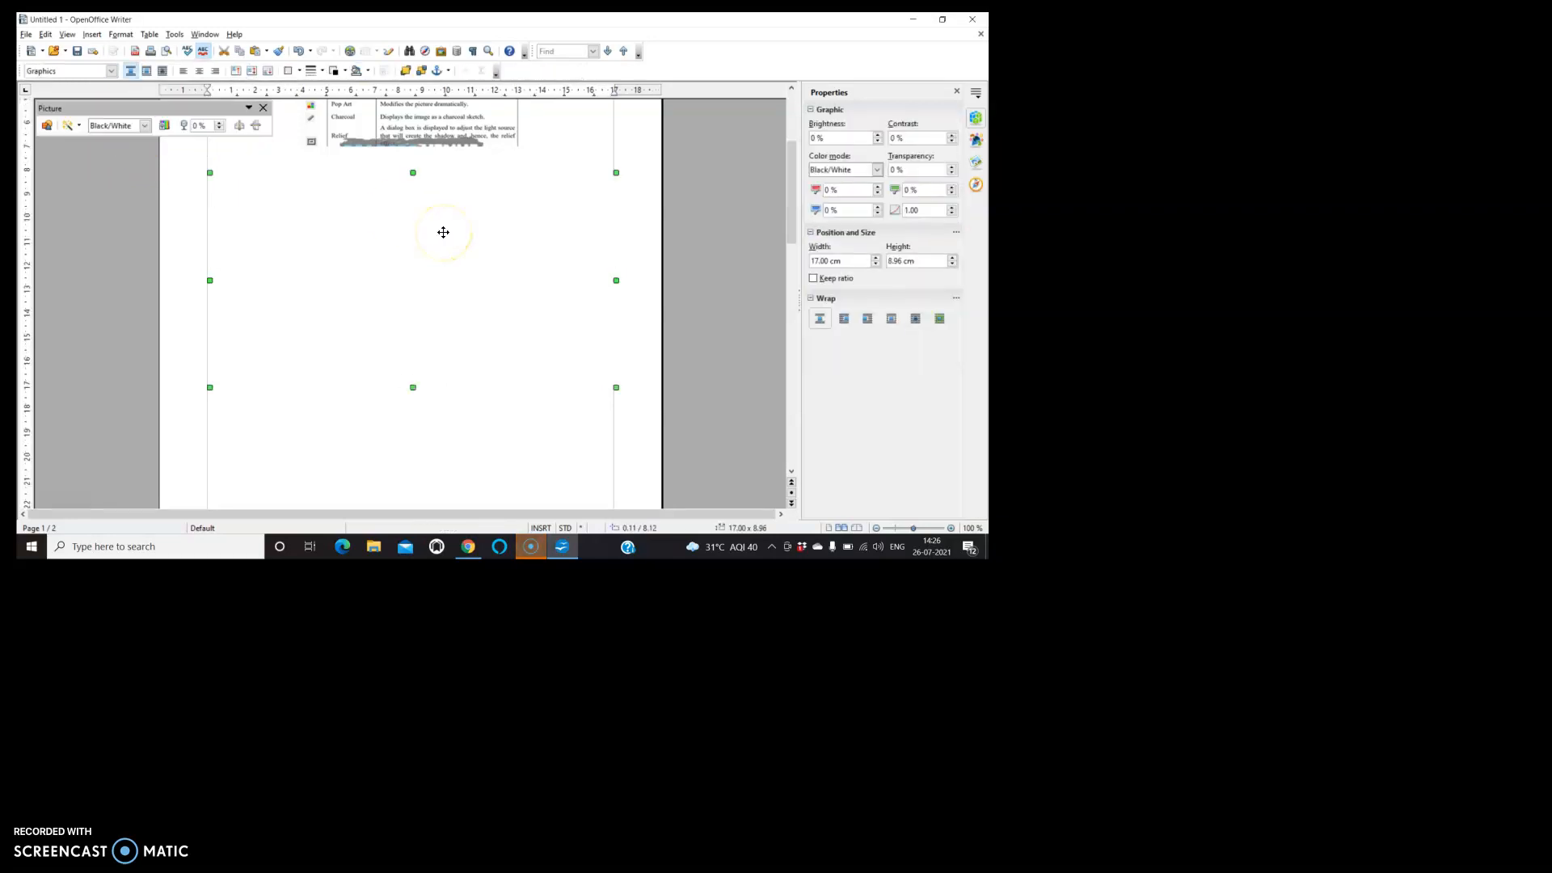
{"action": "left_click", "coordinate": [145, 127]}
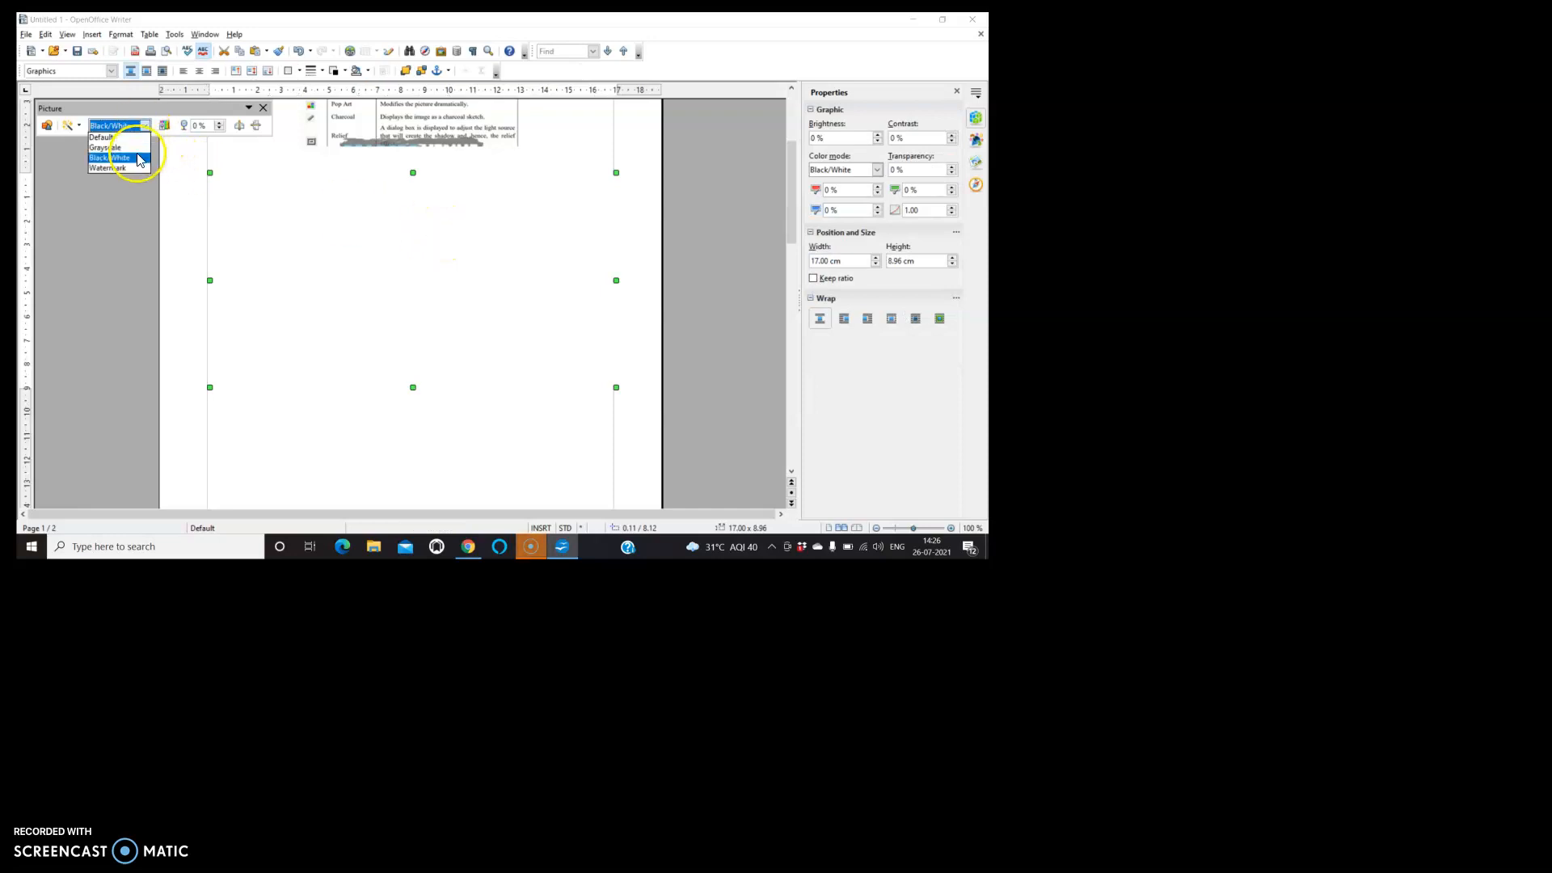
{"action": "left_click", "coordinate": [131, 172]}
{"action": "left_click", "coordinate": [144, 126]}
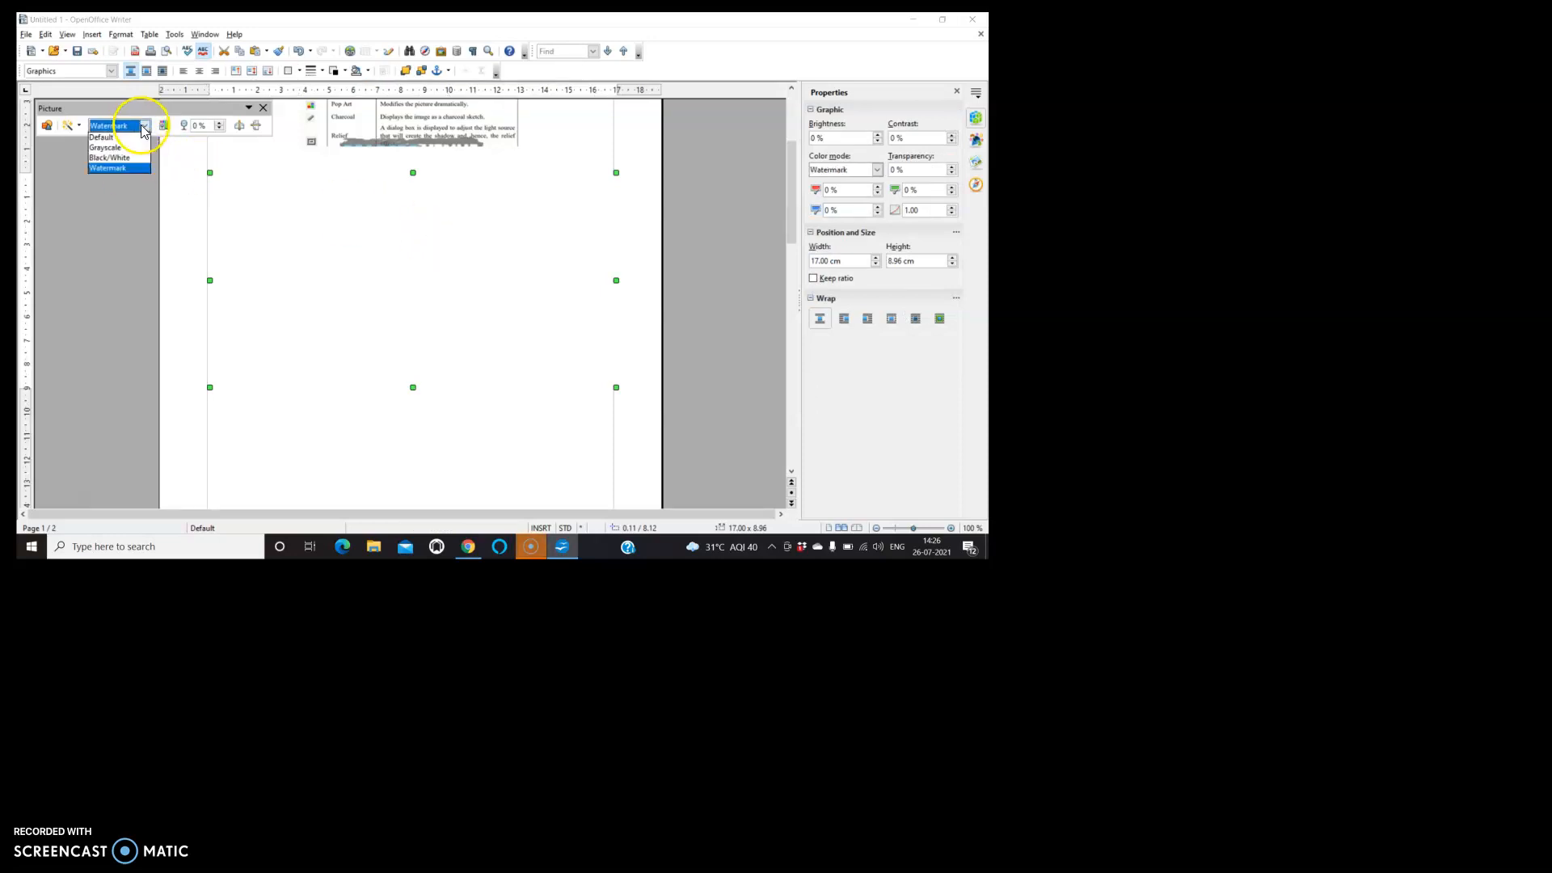
{"action": "left_click", "coordinate": [139, 138]}
{"action": "left_click", "coordinate": [152, 125]}
{"action": "left_click", "coordinate": [444, 211]}
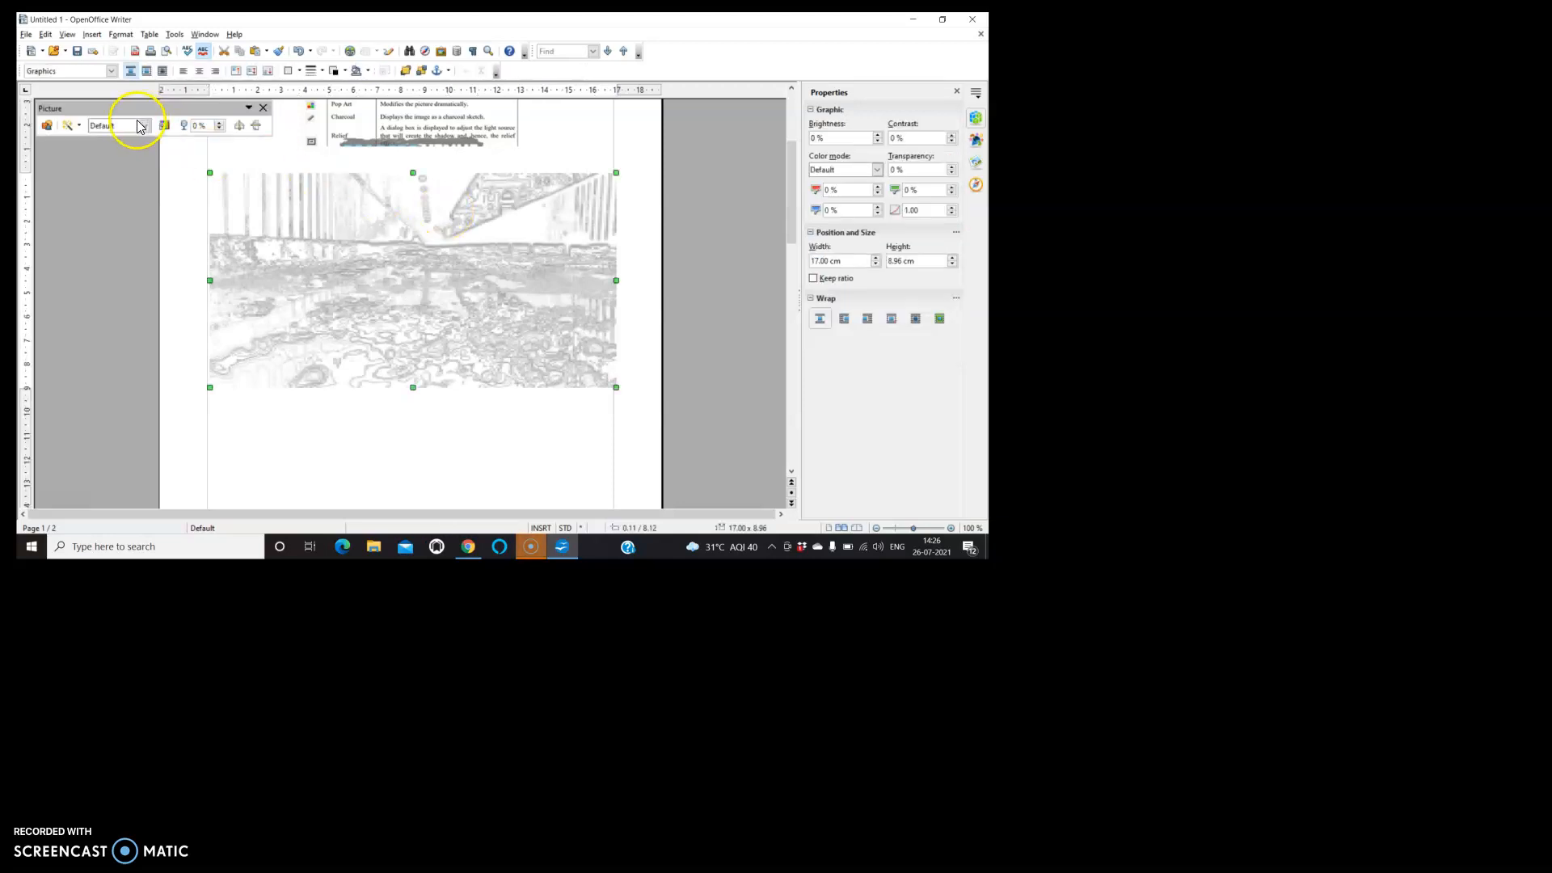
- Set the picture's graphics mode to Watermark and its transparency to 45%
{"action": "left_click", "coordinate": [141, 126]}
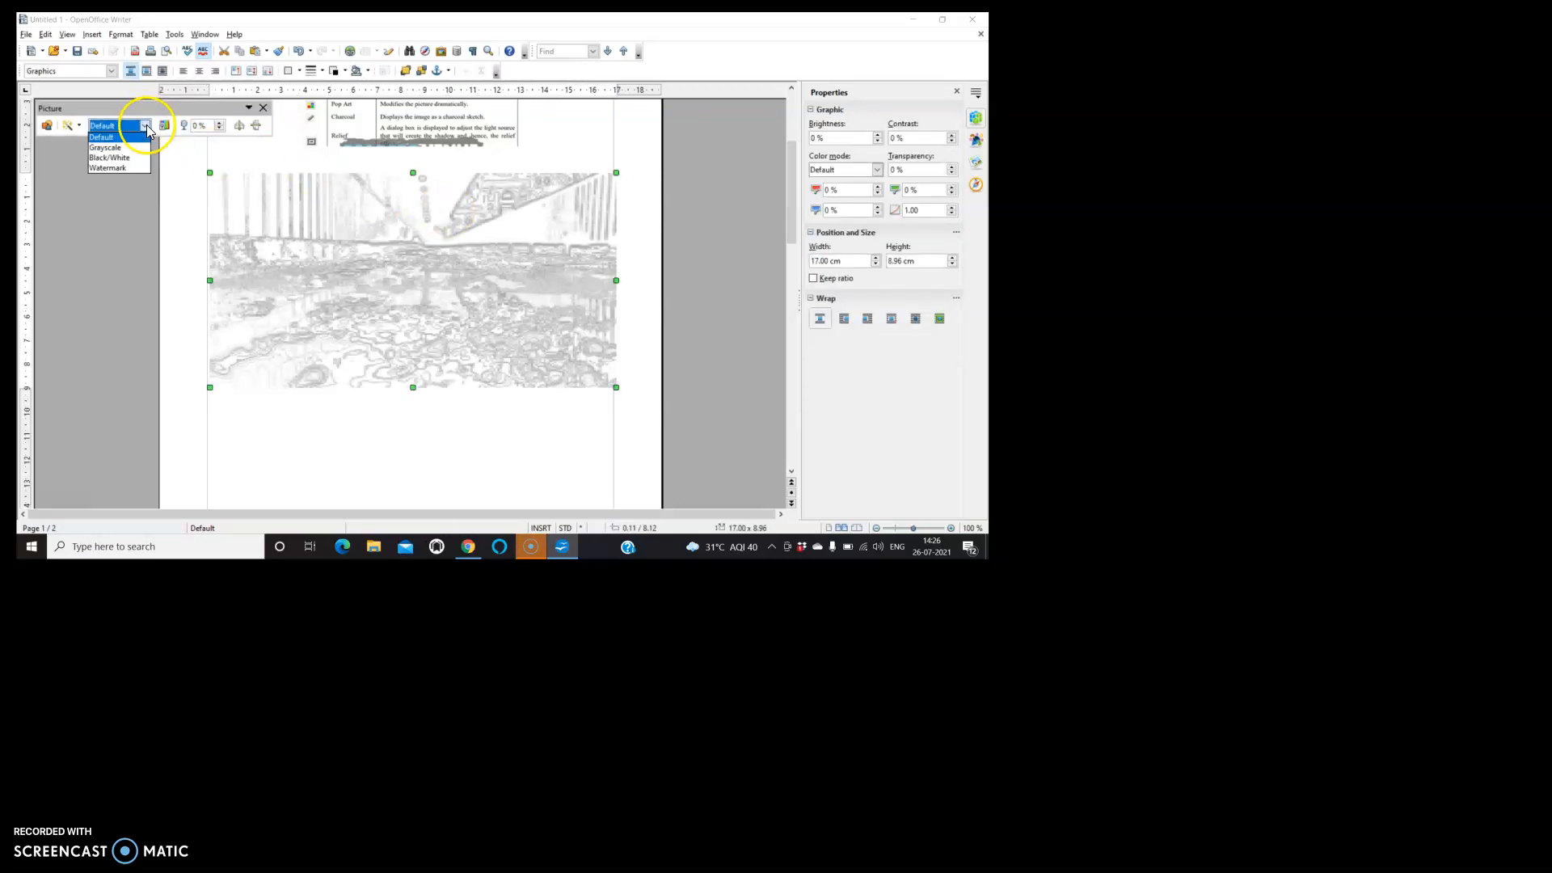
{"action": "left_click", "coordinate": [135, 168]}
{"action": "left_click", "coordinate": [564, 268]}
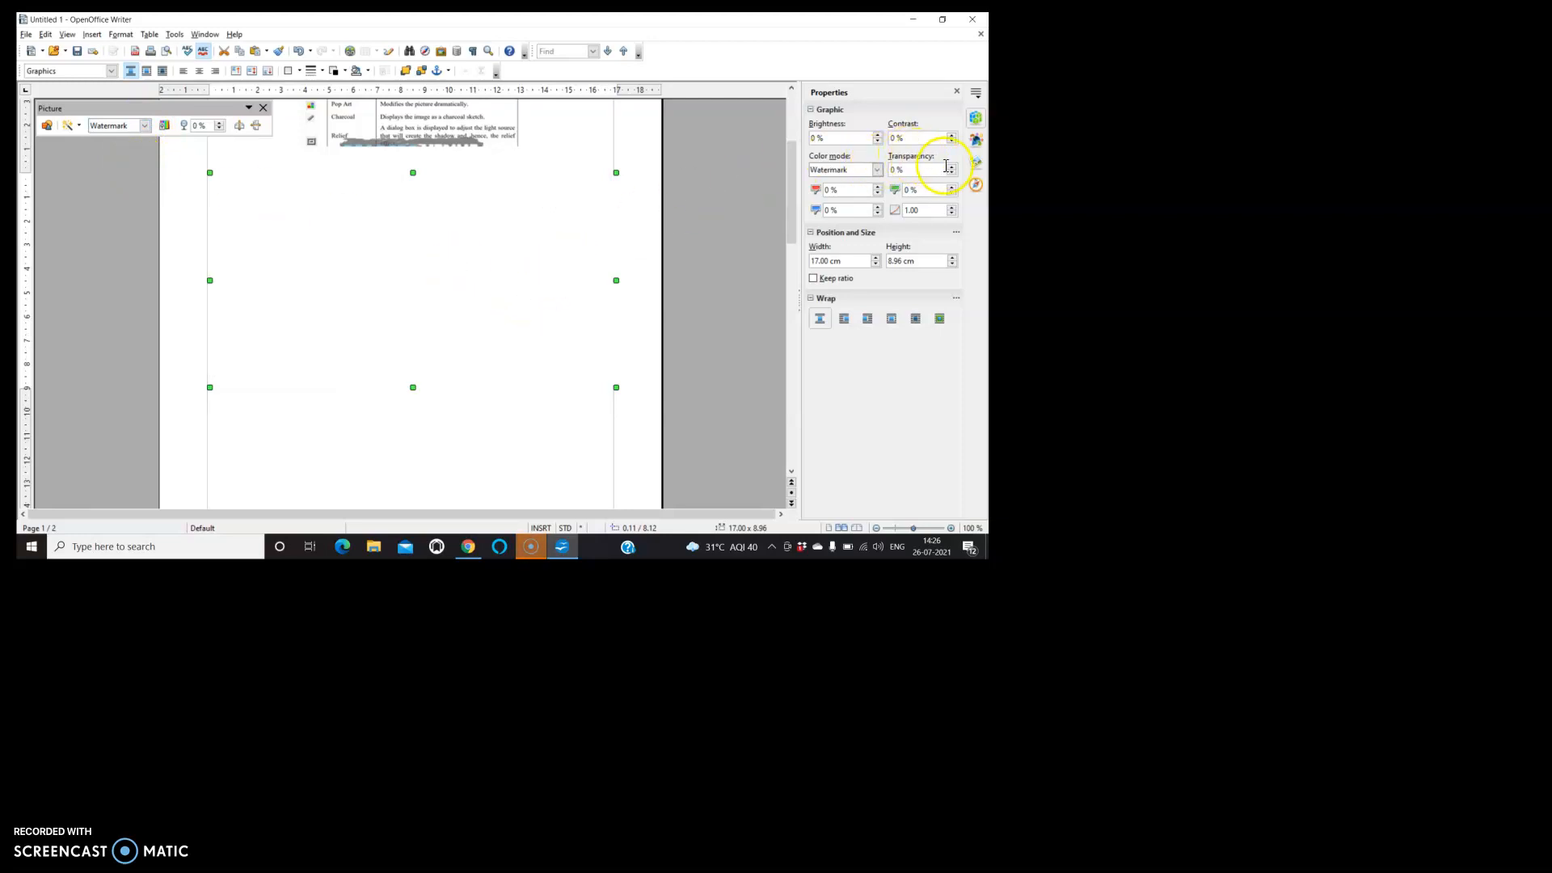
{"action": "left_click", "coordinate": [952, 172]}
{"action": "left_click", "coordinate": [952, 172]}
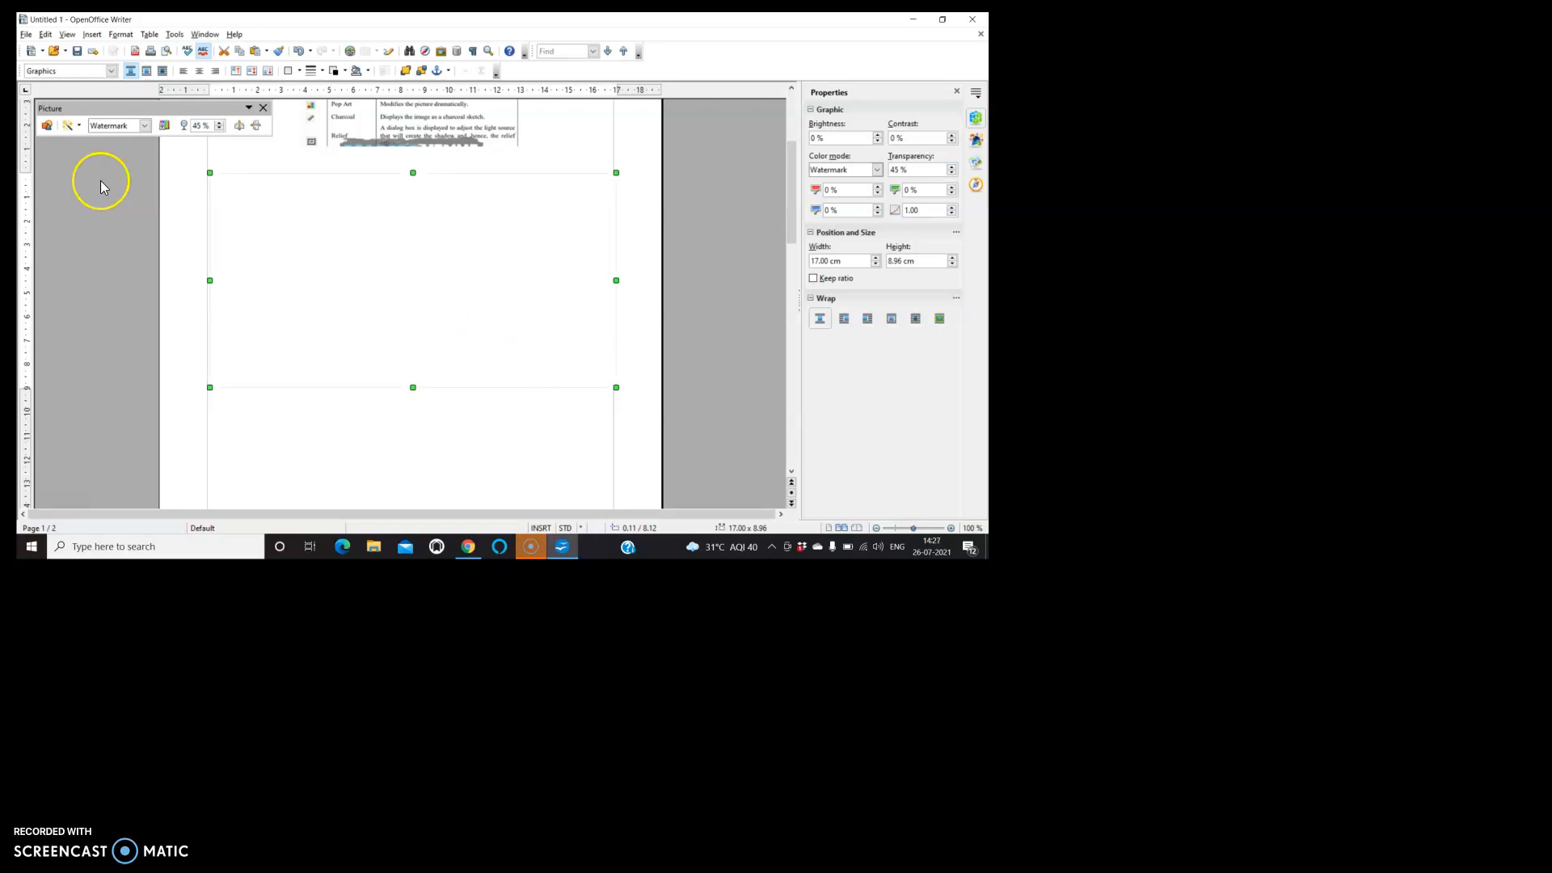
- Apply the Solarization filter to the watermark picture with a 50% threshold and without inversion
{"action": "left_click", "coordinate": [68, 126]}
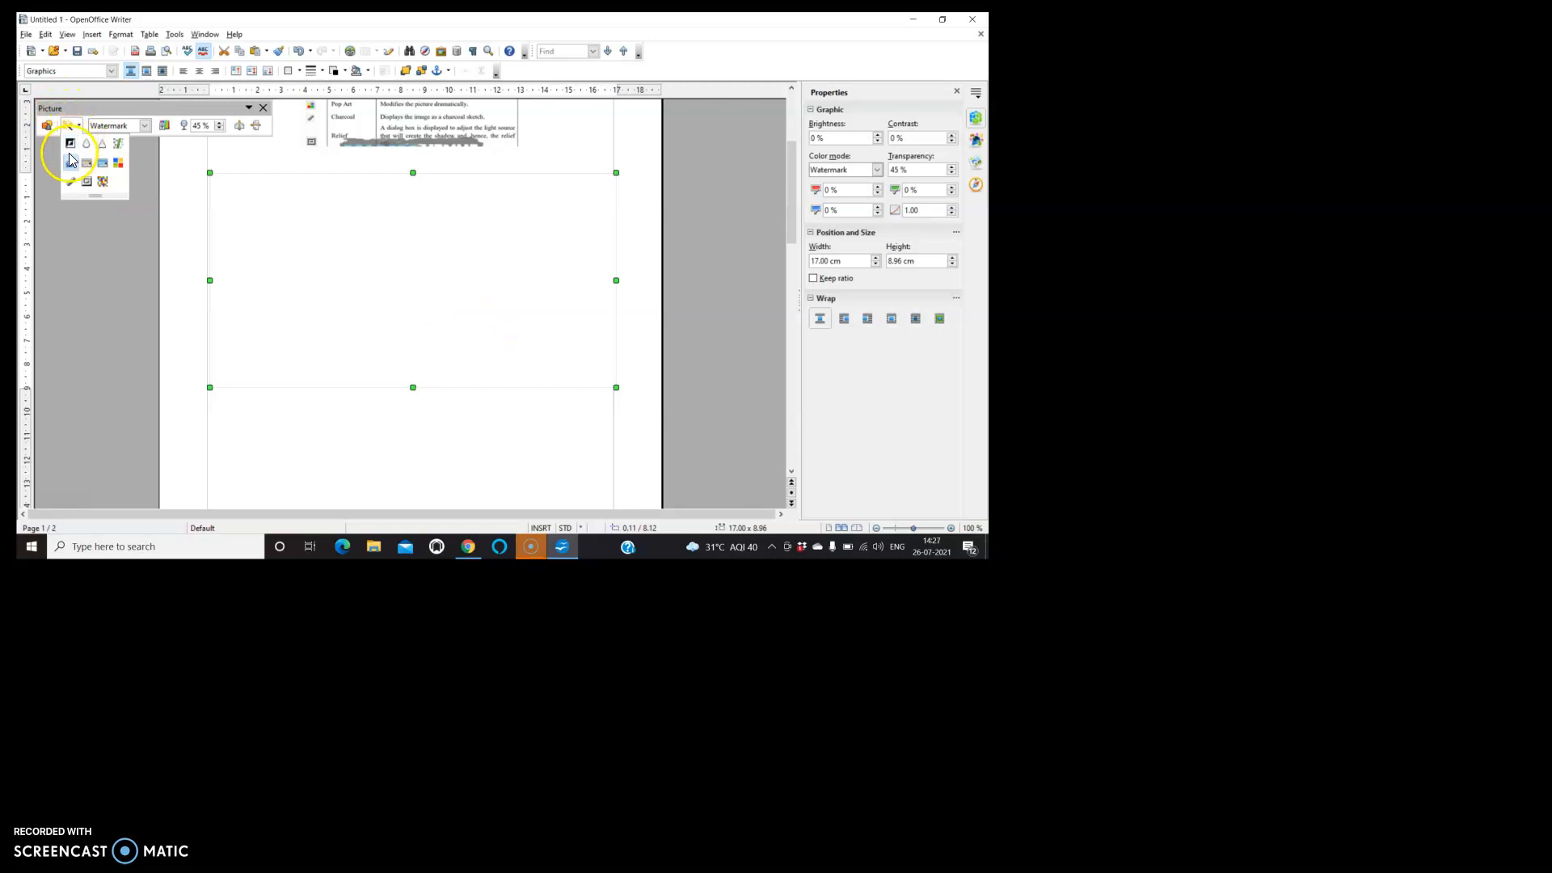
{"action": "left_click", "coordinate": [69, 164]}
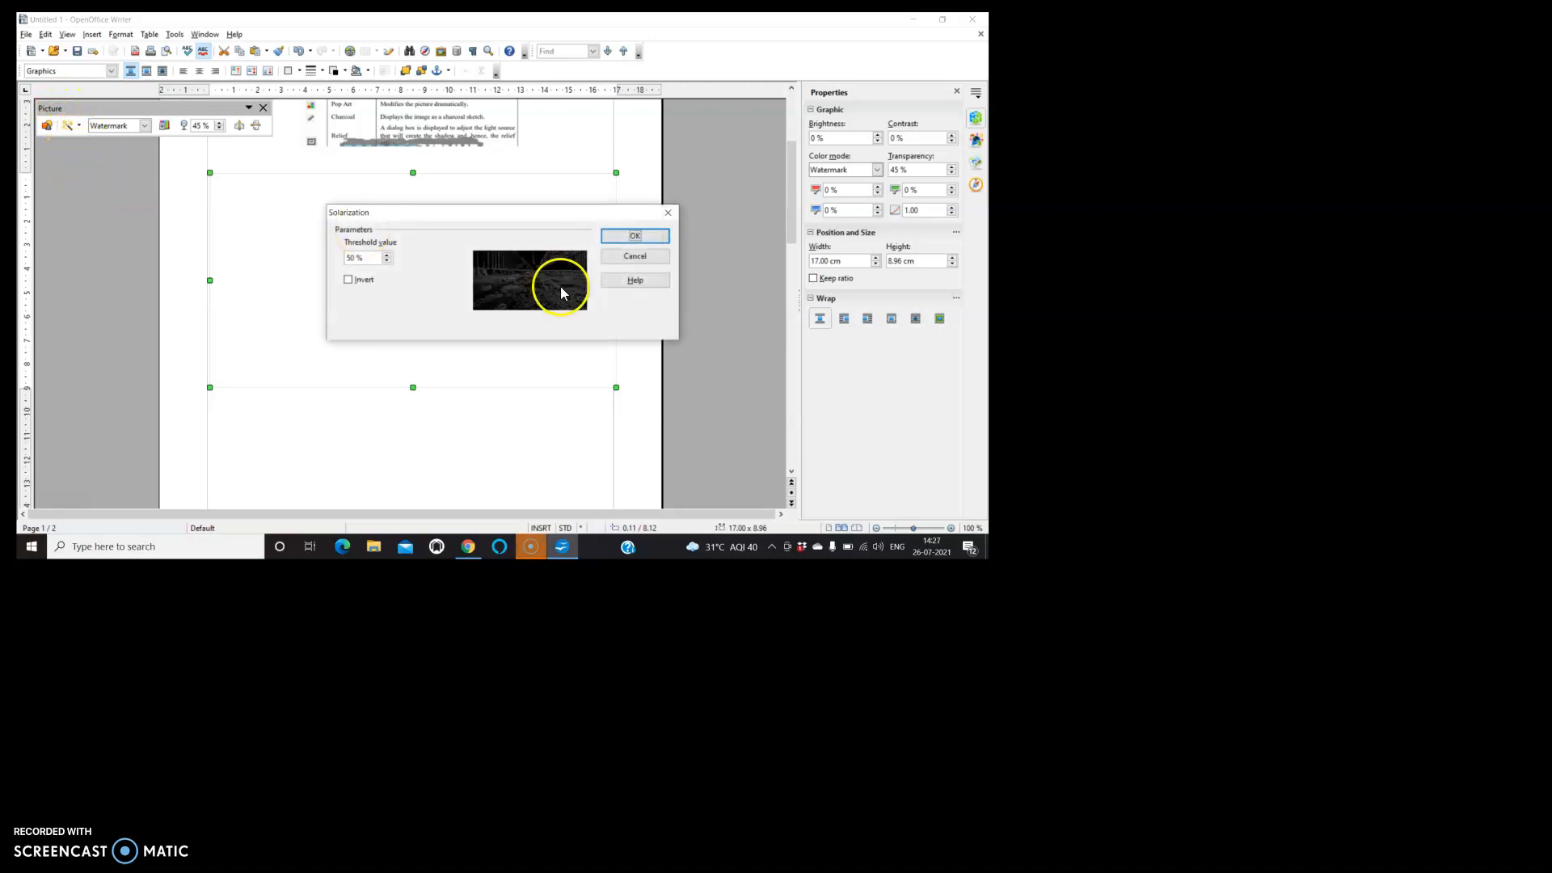
{"action": "left_click", "coordinate": [635, 236]}
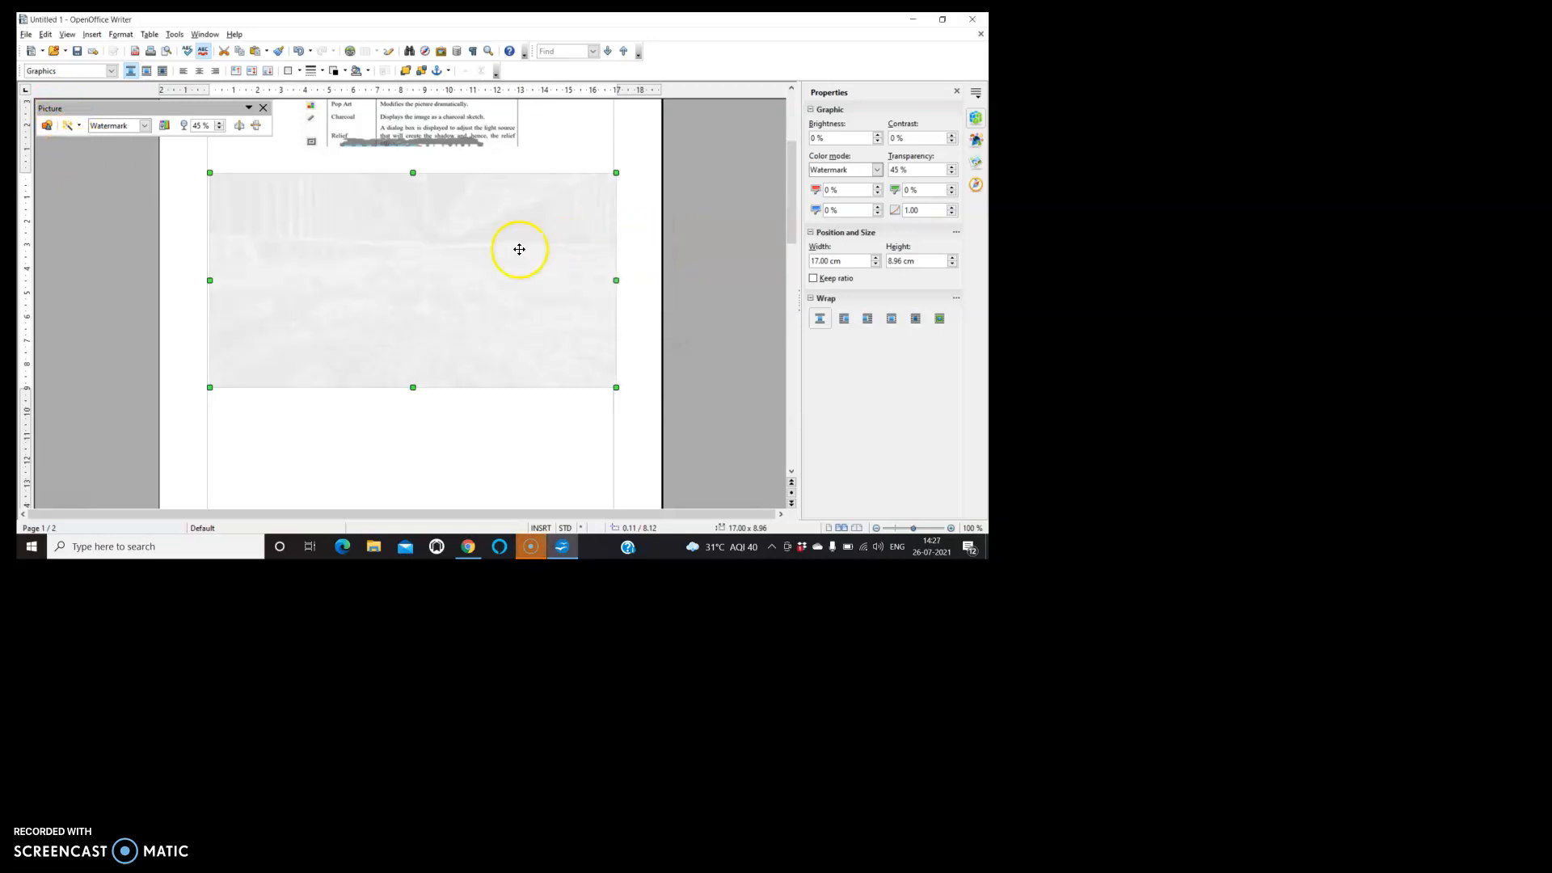
- Set the watermark picture's transparency to 36%
{"action": "left_click", "coordinate": [390, 285]}
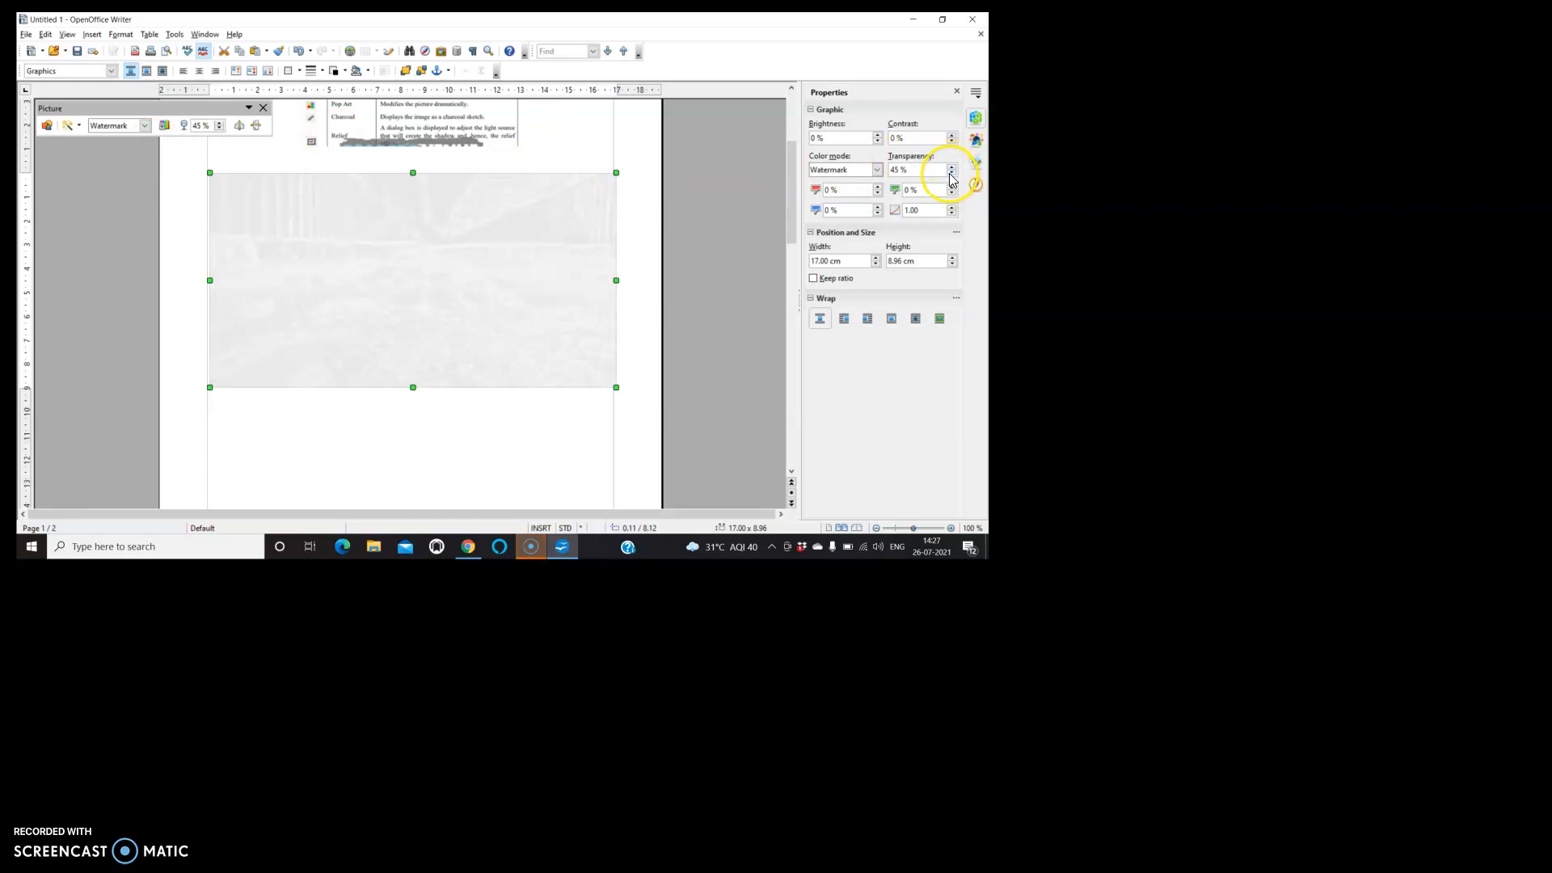
{"action": "left_click", "coordinate": [952, 181]}
{"action": "left_click", "coordinate": [953, 174]}
{"action": "left_click", "coordinate": [952, 173]}
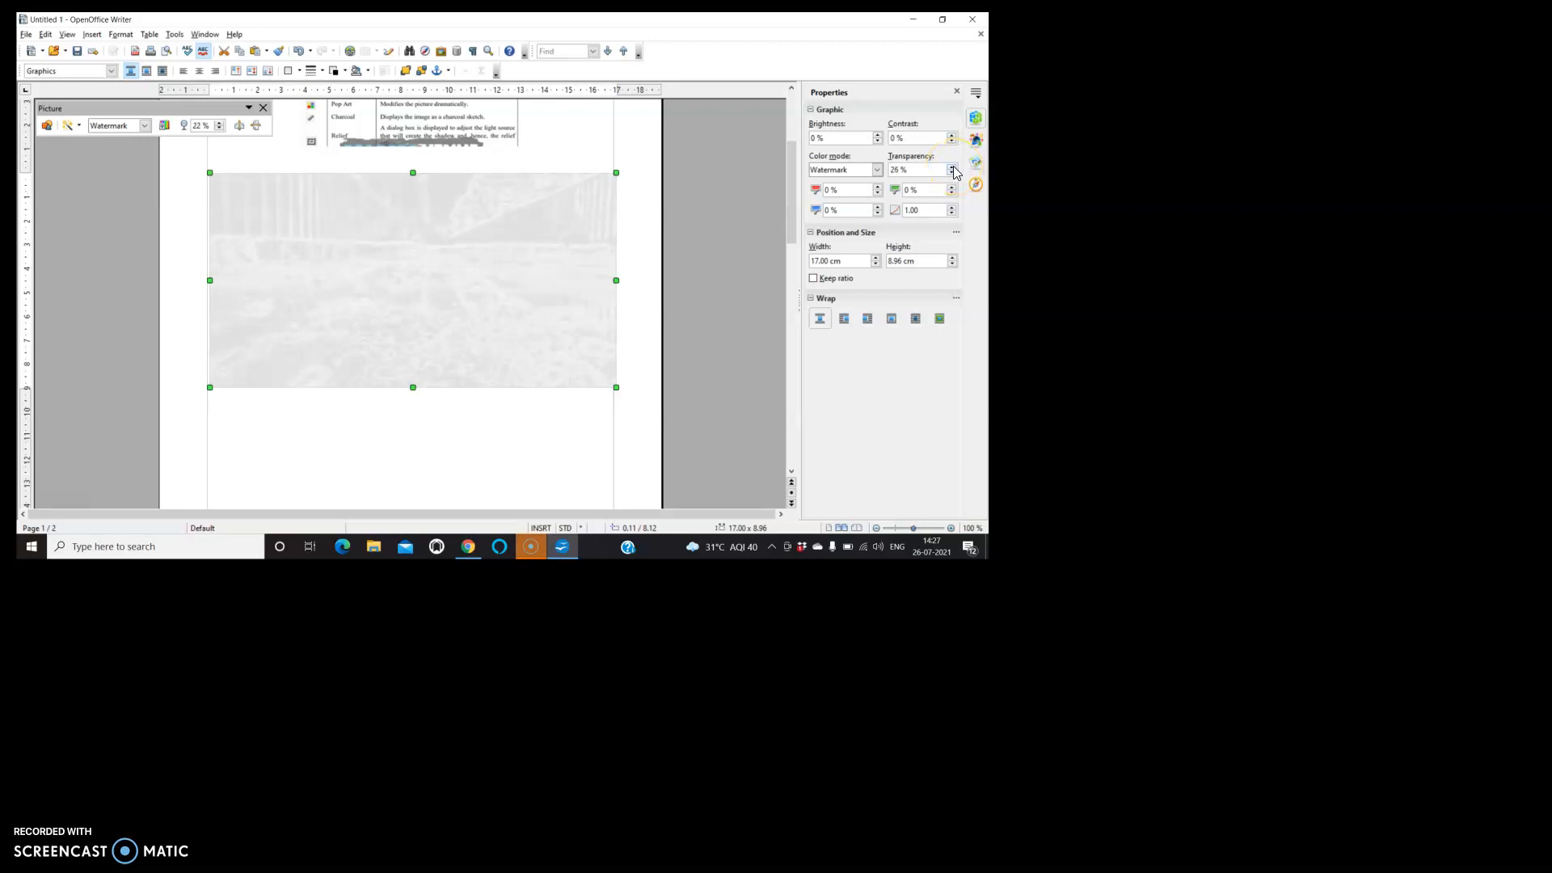
{"action": "left_click", "coordinate": [406, 194]}
{"action": "left_click", "coordinate": [146, 126]}
{"action": "left_click", "coordinate": [146, 127]}
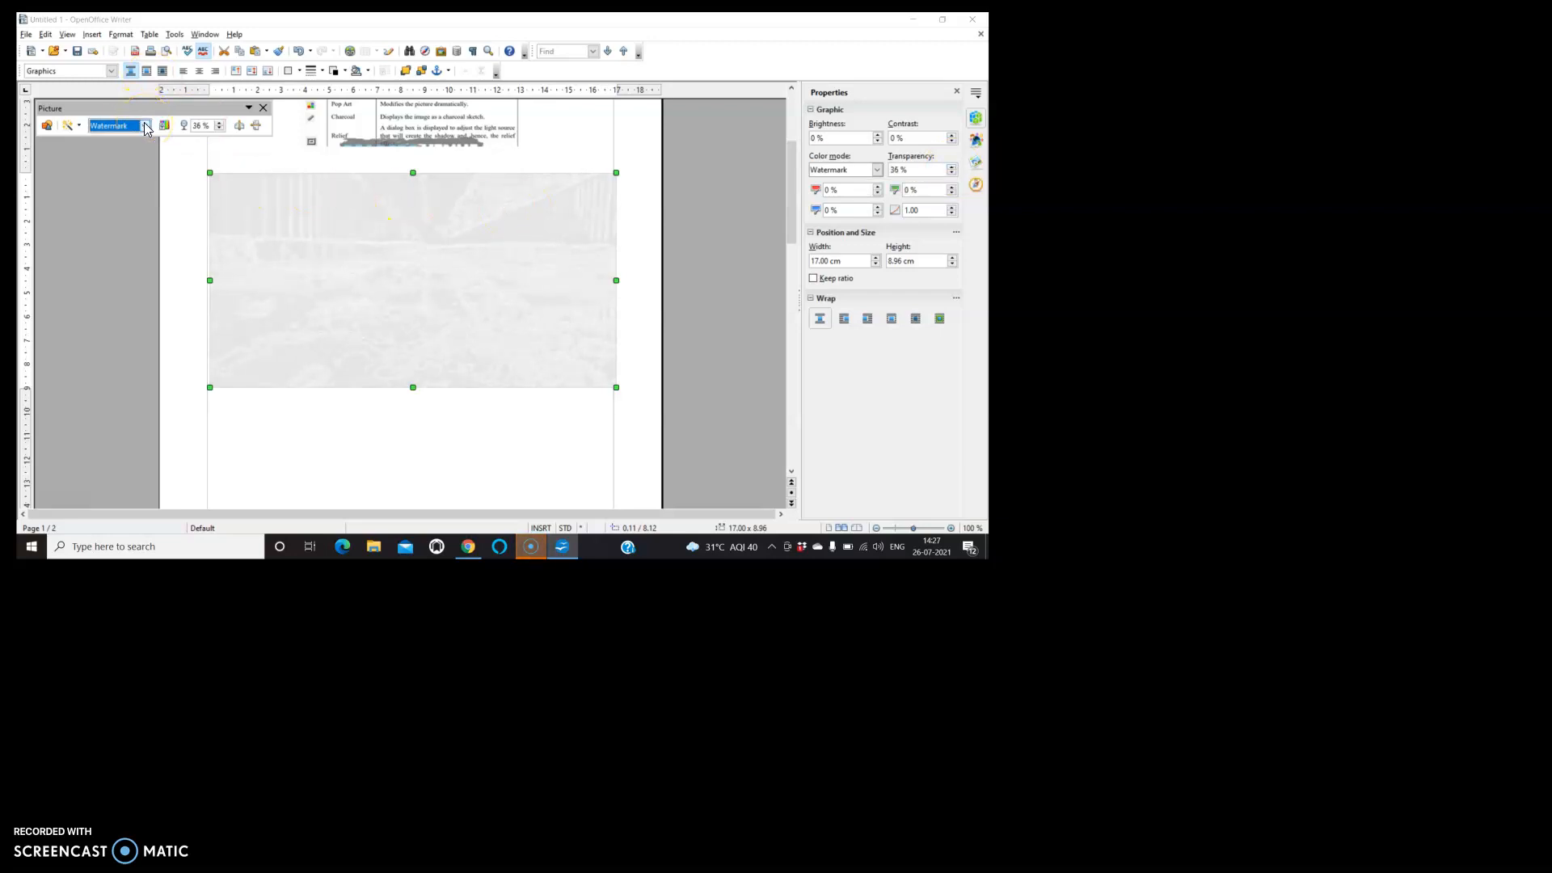
- Set the picture's blue color adjustment to 13%
{"action": "left_click", "coordinate": [163, 127]}
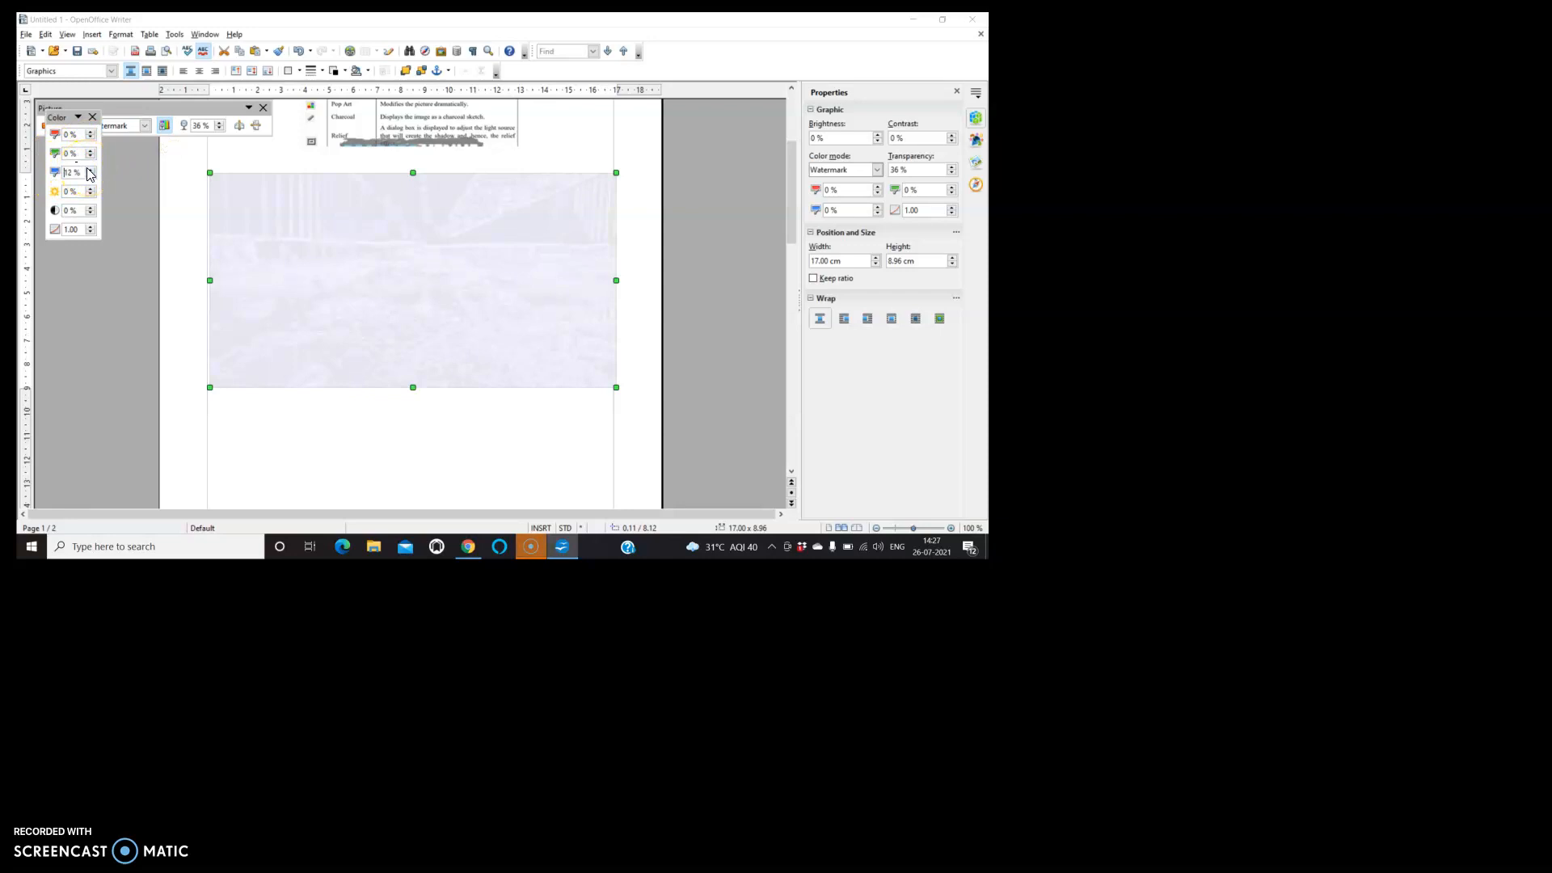
{"action": "left_click", "coordinate": [137, 211]}
{"action": "left_click", "coordinate": [283, 217]}
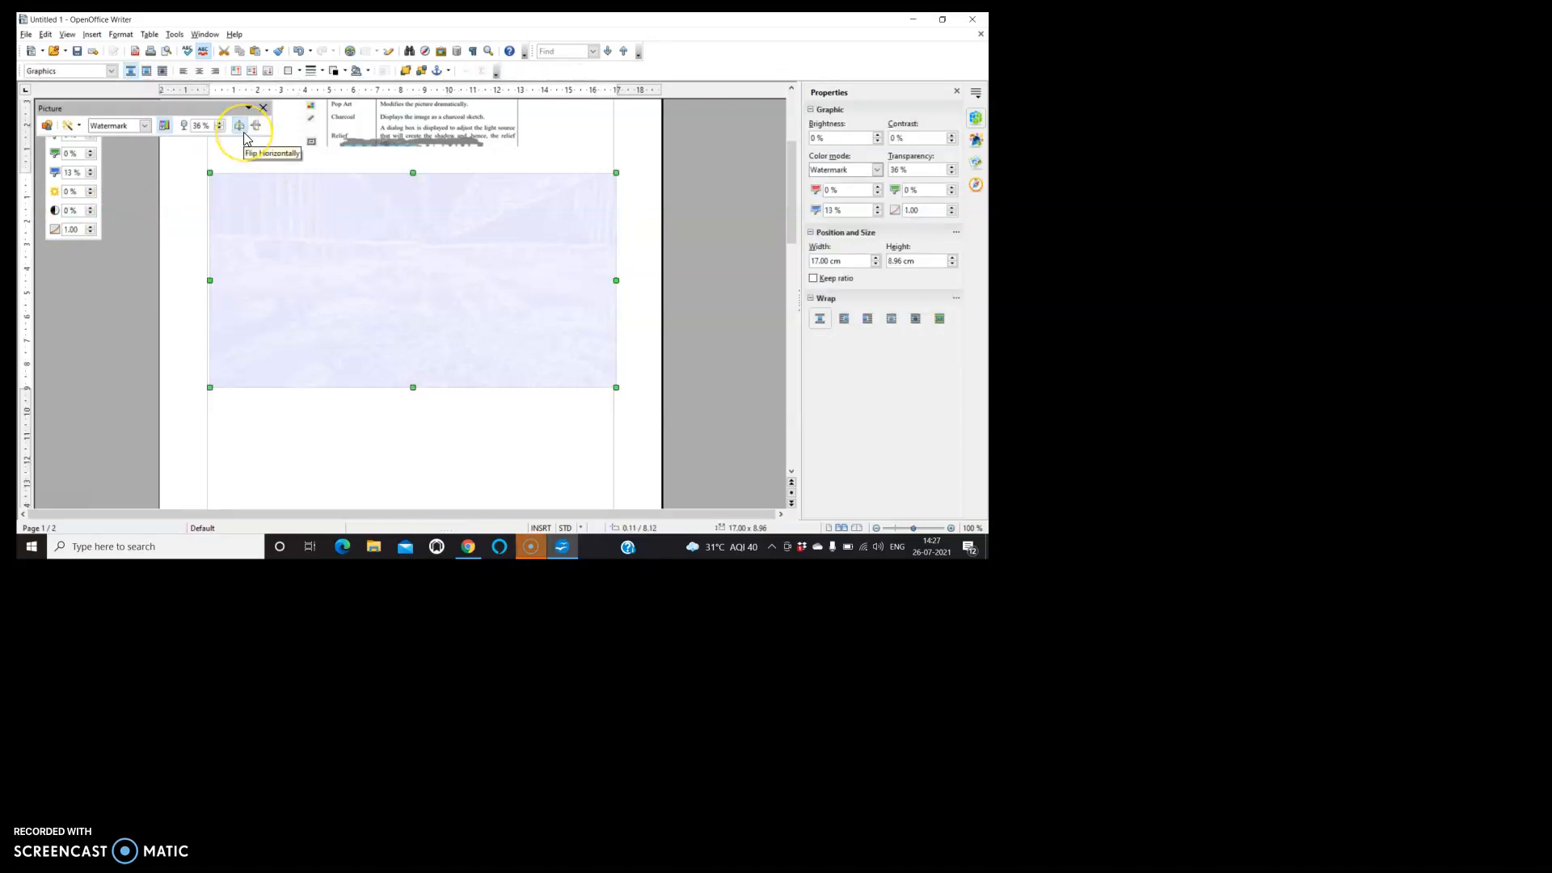
- Flip the picture horizontally, flip it back, and deselect it
{"action": "left_click", "coordinate": [239, 126]}
{"action": "left_click", "coordinate": [249, 128]}
{"action": "left_click", "coordinate": [403, 255]}
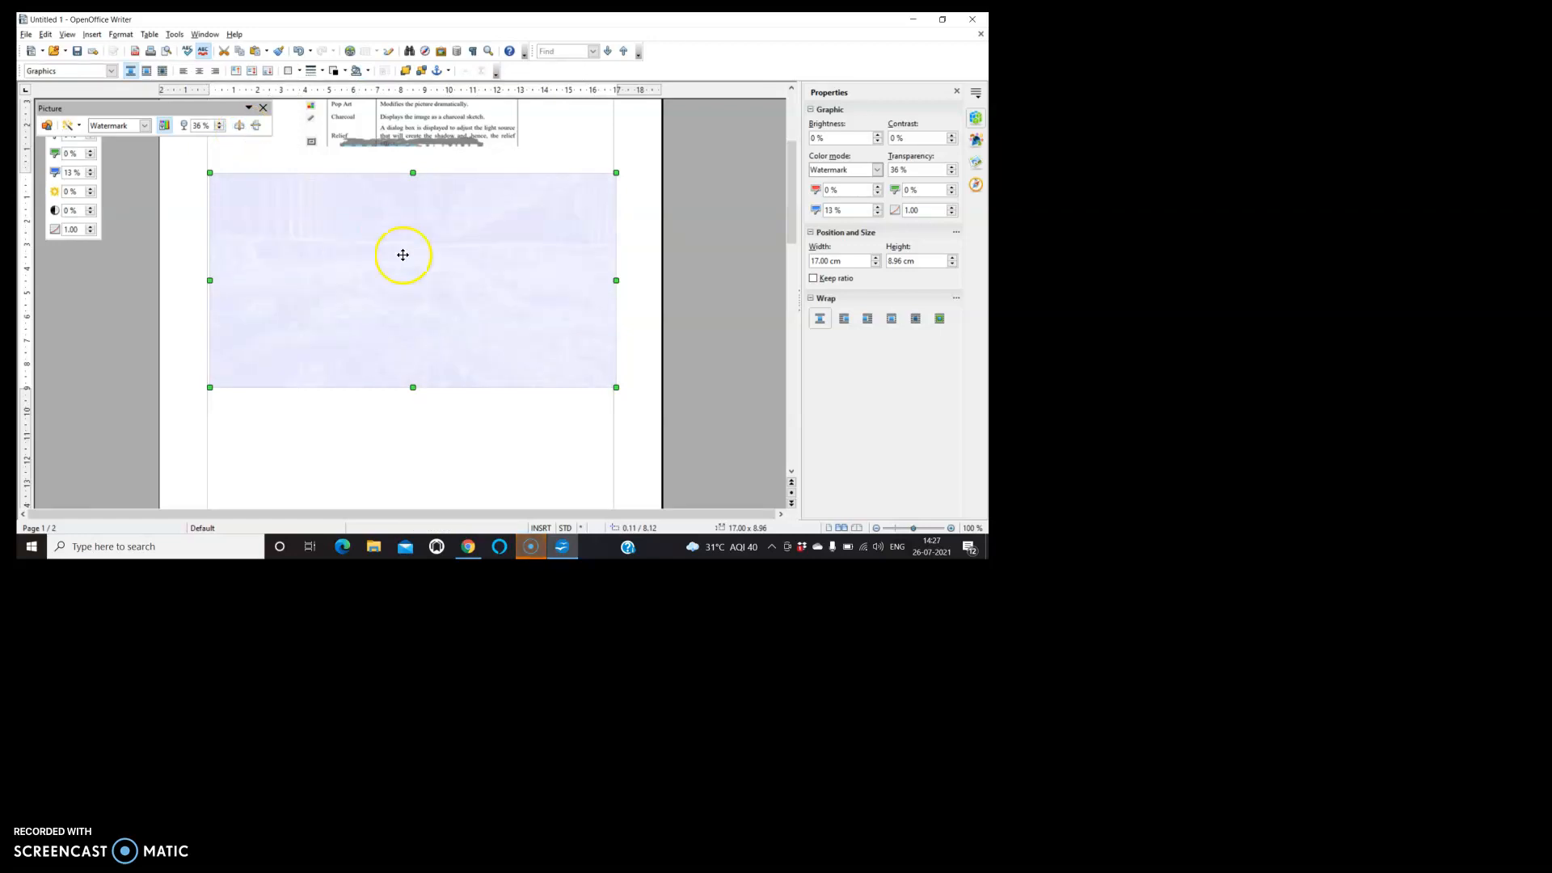
{"action": "left_click", "coordinate": [463, 160]}
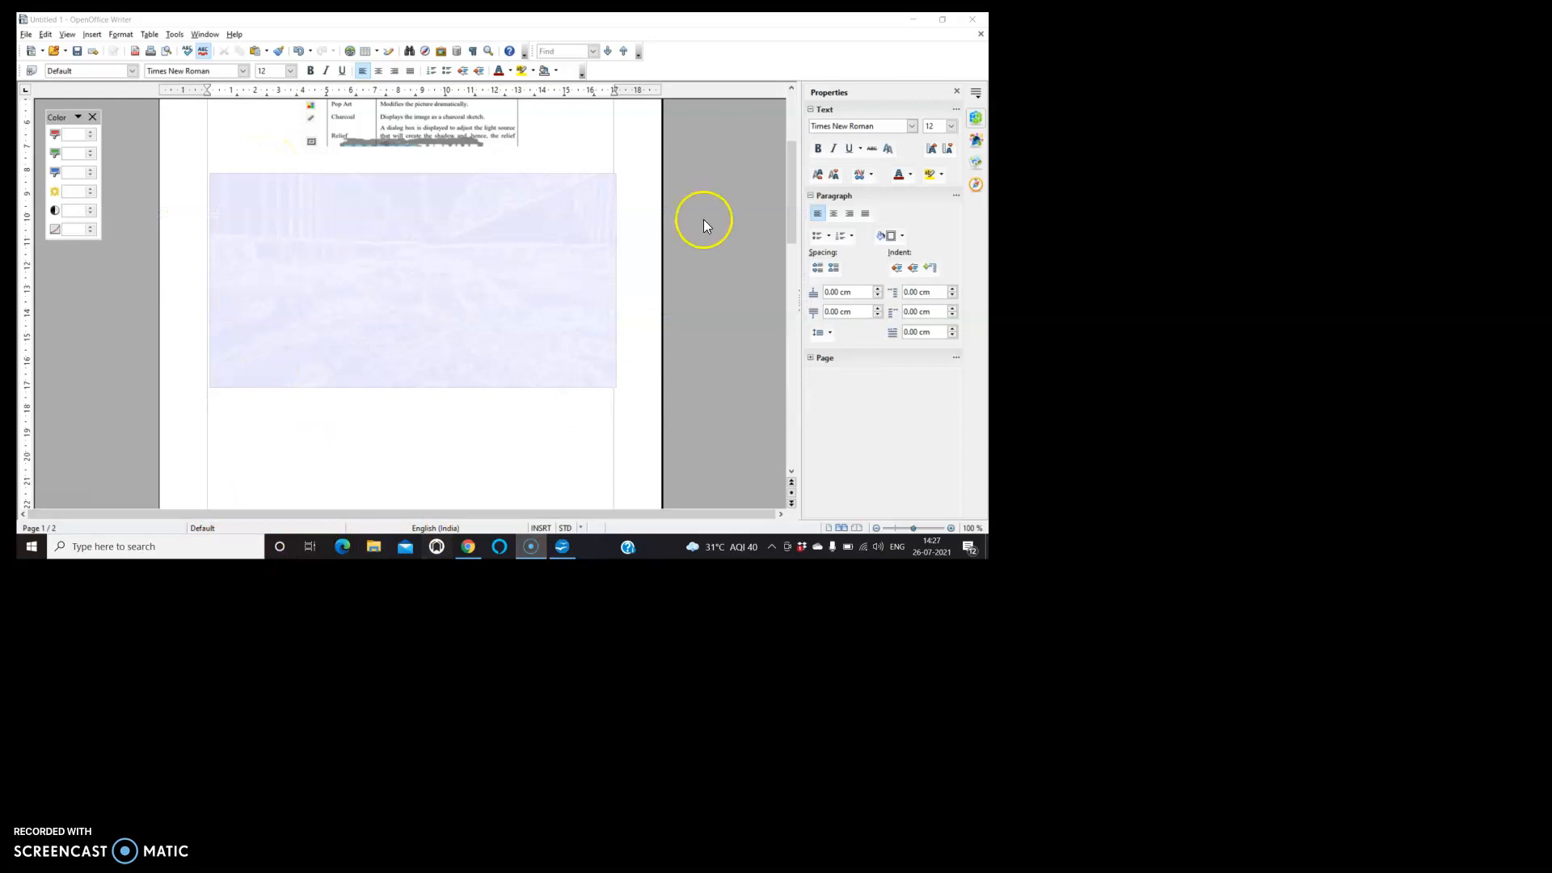
- Switch to File Explorer and open the recent document DIGITAL DOCUMENTATION_watermark-converted in Word
{"action": "left_click", "coordinate": [919, 15]}
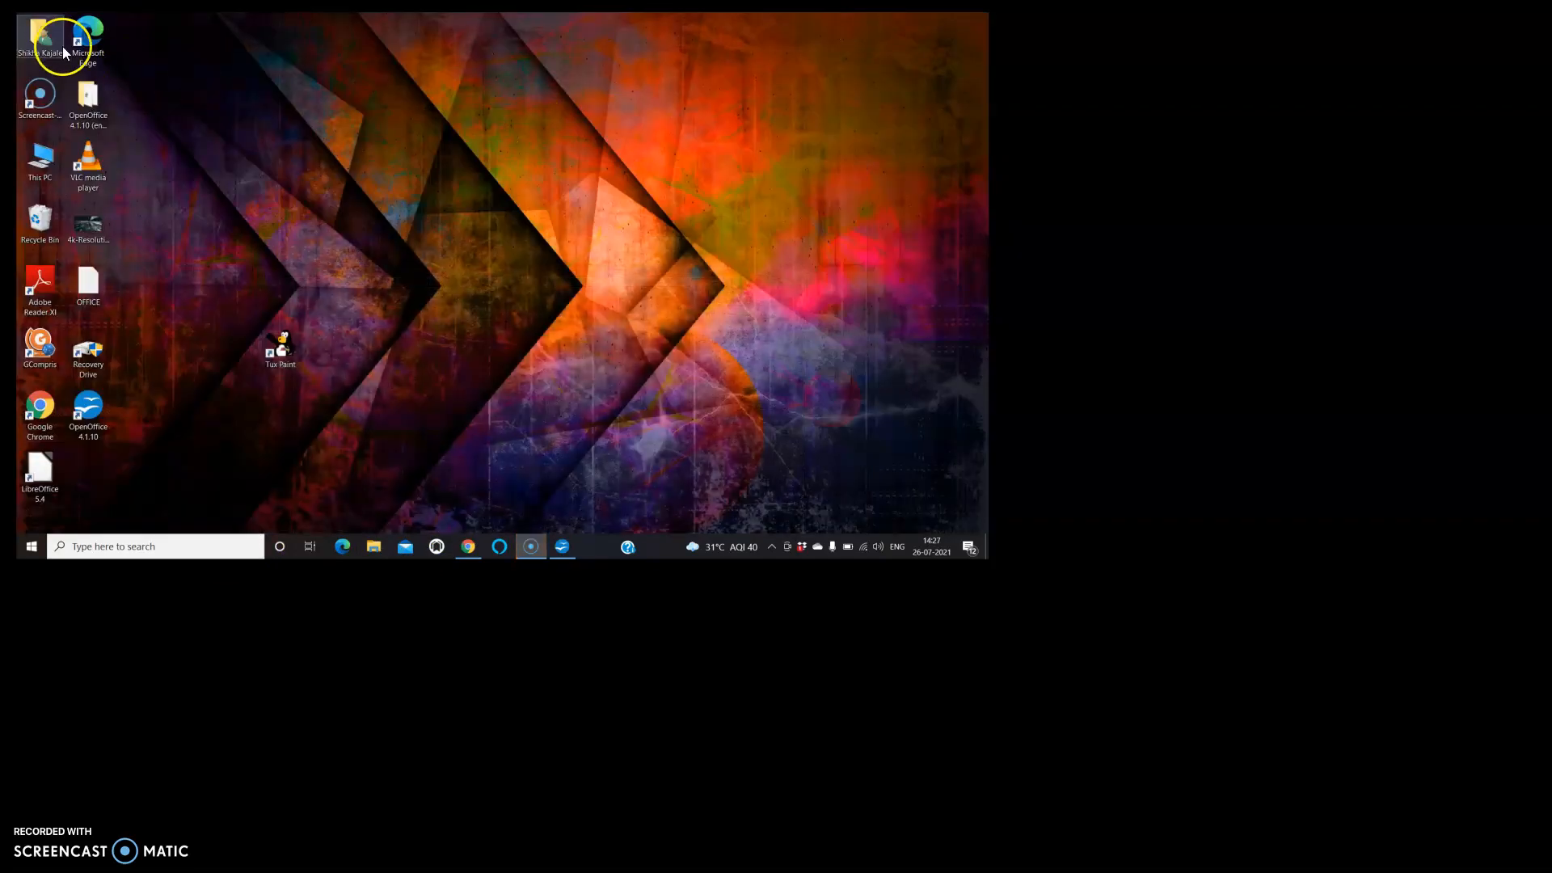
{"action": "left_click", "coordinate": [371, 546]}
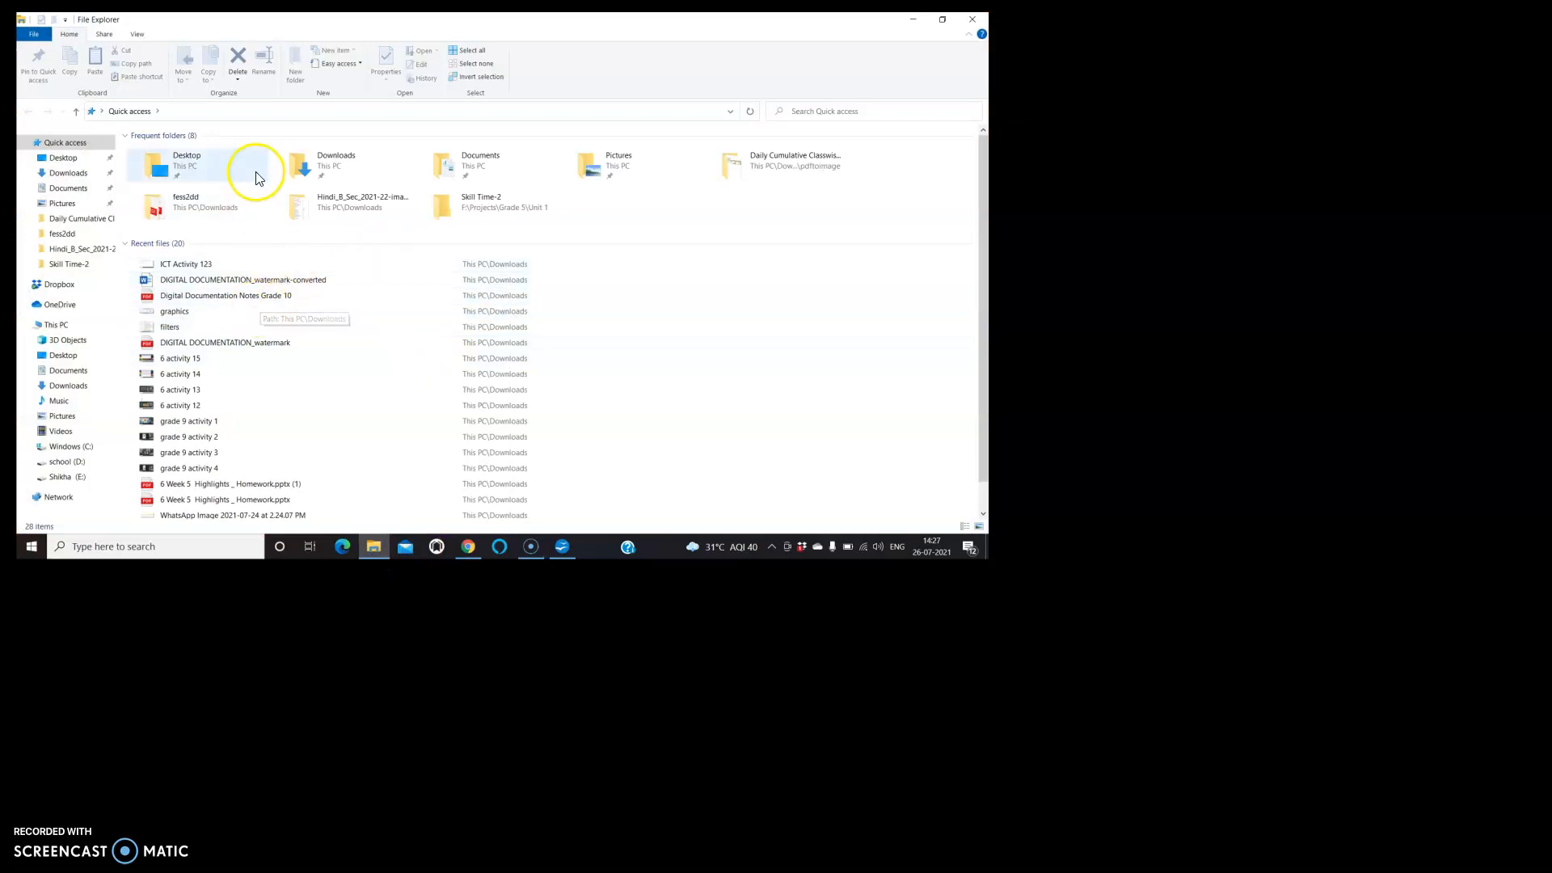
{"action": "double_click", "coordinate": [227, 287]}
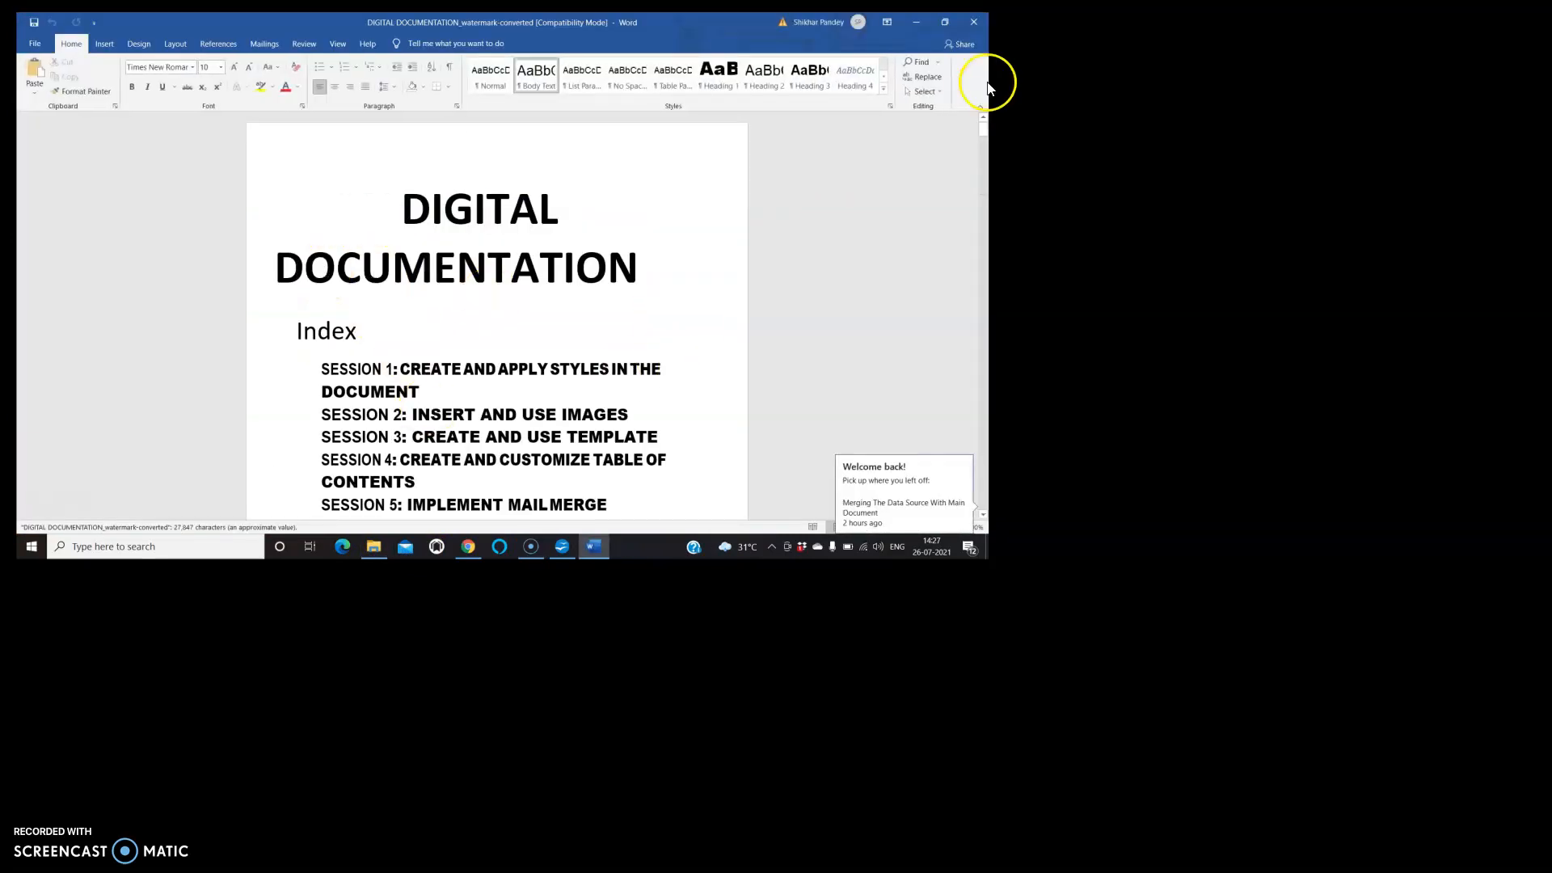
- Copy the passage from "OpenOffice.org supports the following types of styles:" through the Presentation styles paragraph
{"action": "left_click_drag", "start_coordinate": [985, 131], "coordinate": [987, 155]}
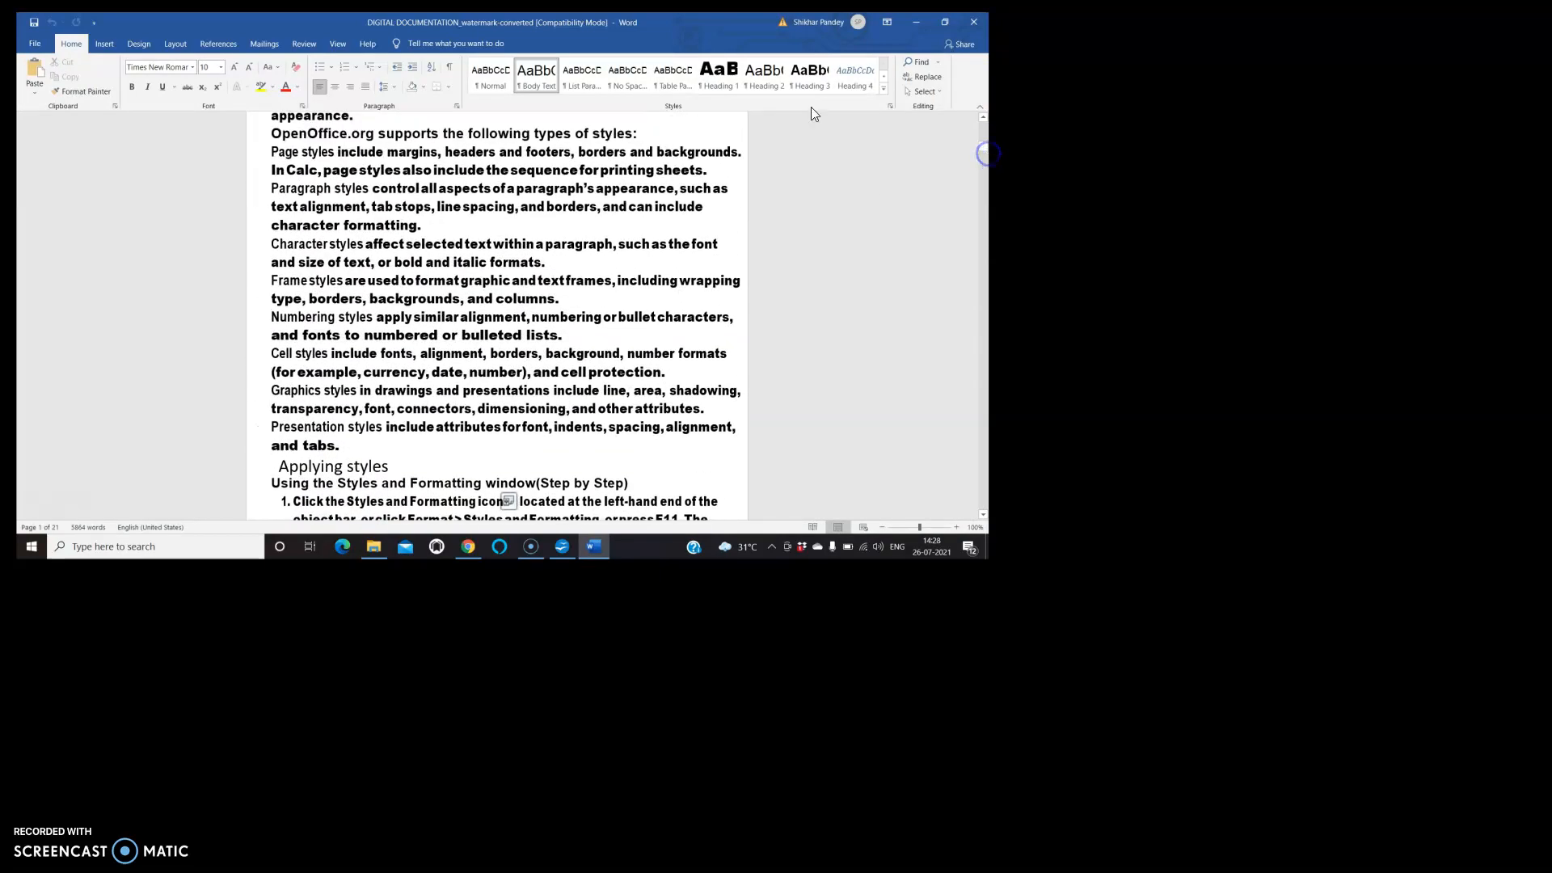
{"action": "left_click_drag", "start_coordinate": [275, 134], "coordinate": [736, 455]}
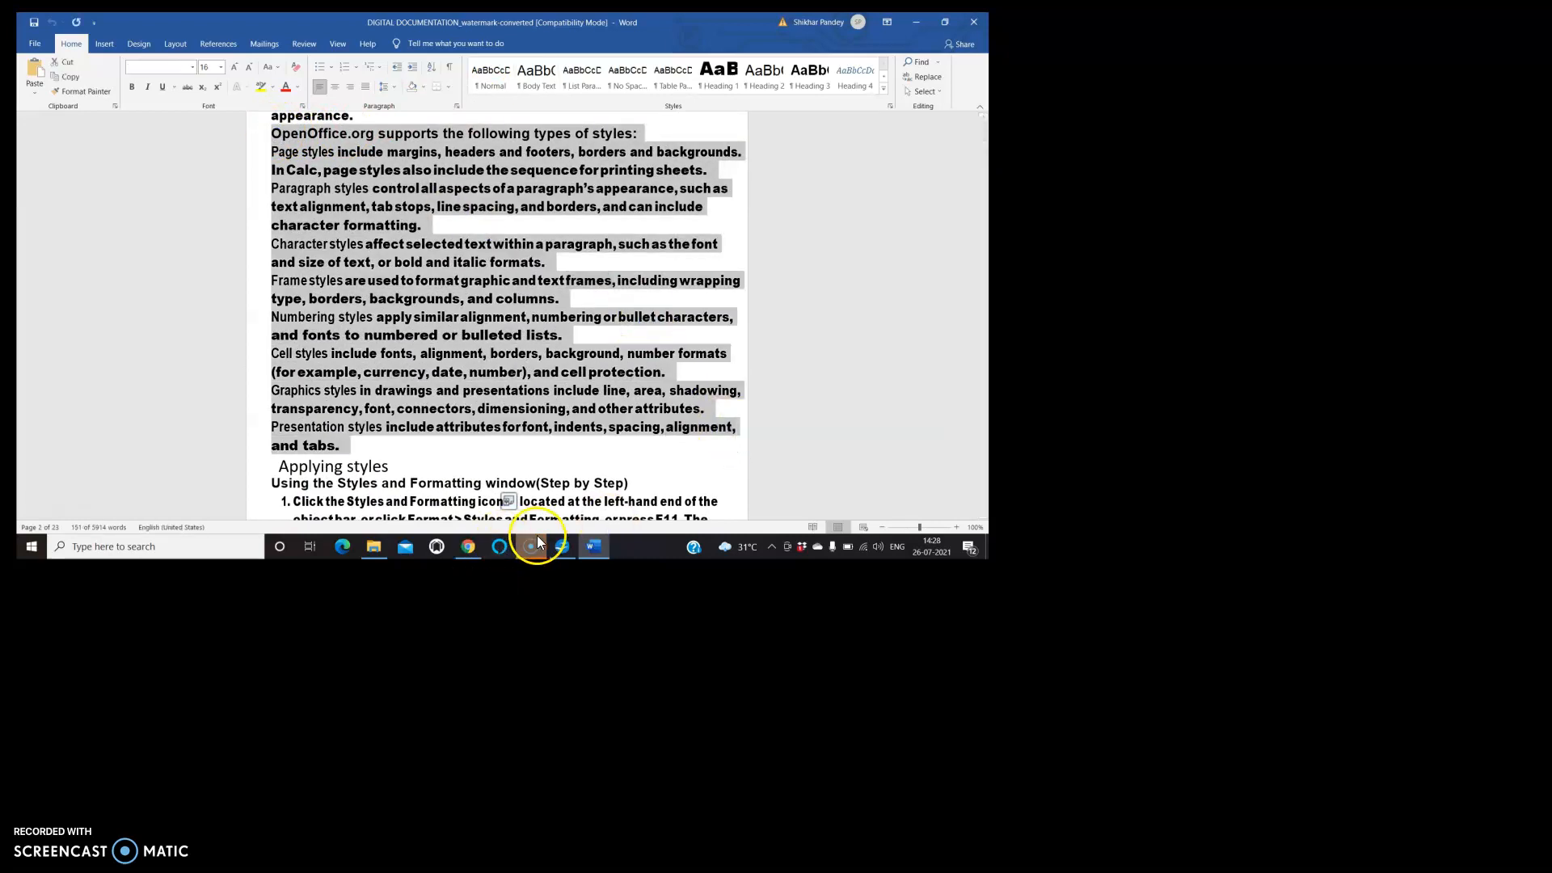
{"action": "mouse_move", "coordinate": [593, 537]}
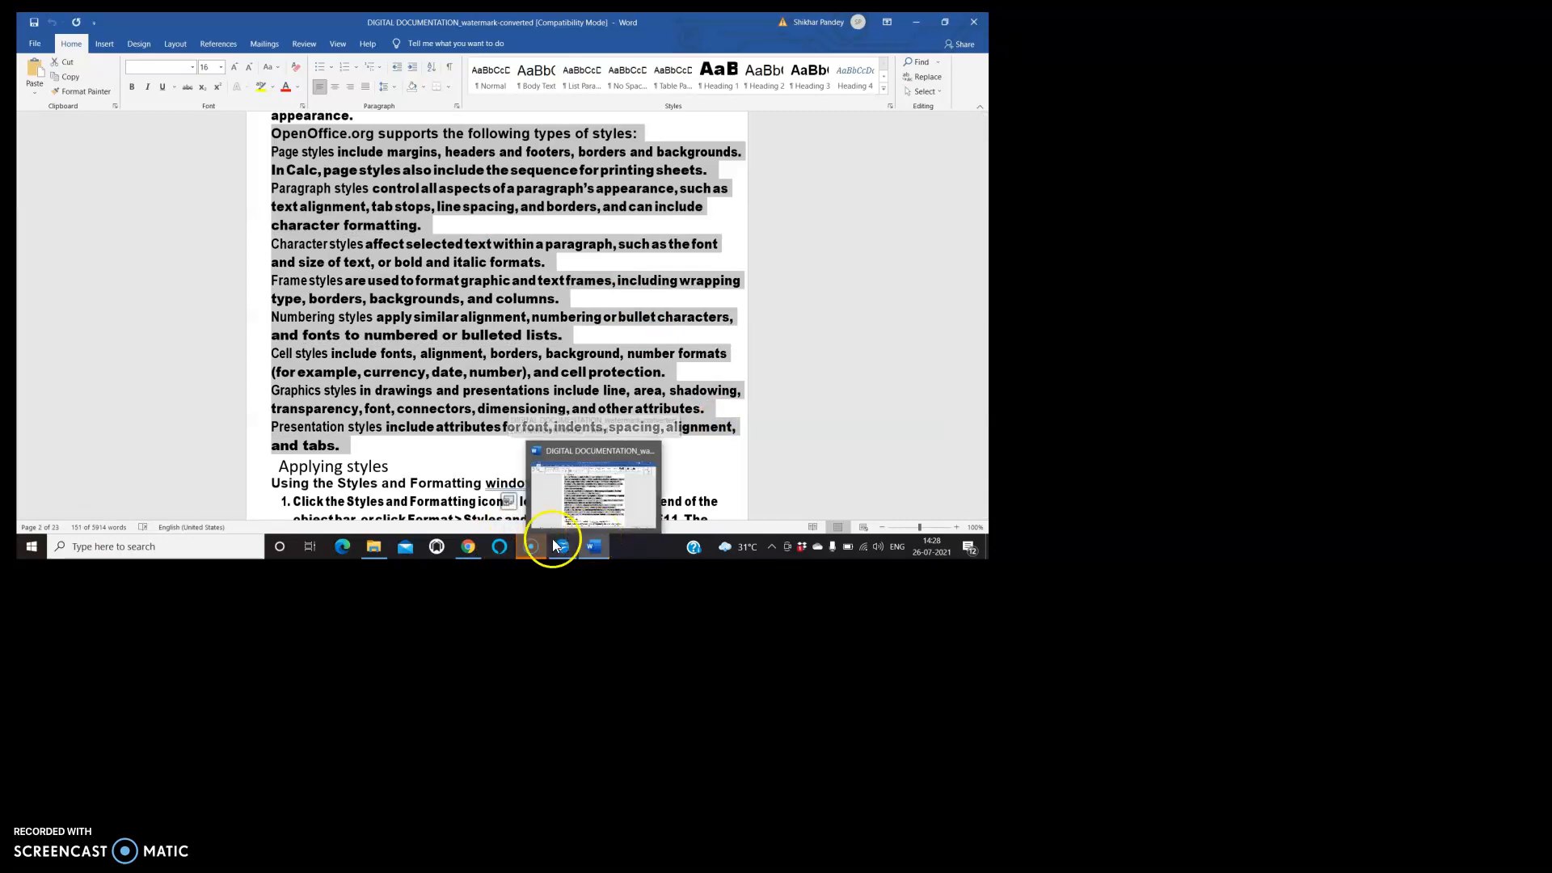
{"action": "mouse_move", "coordinate": [381, 548]}
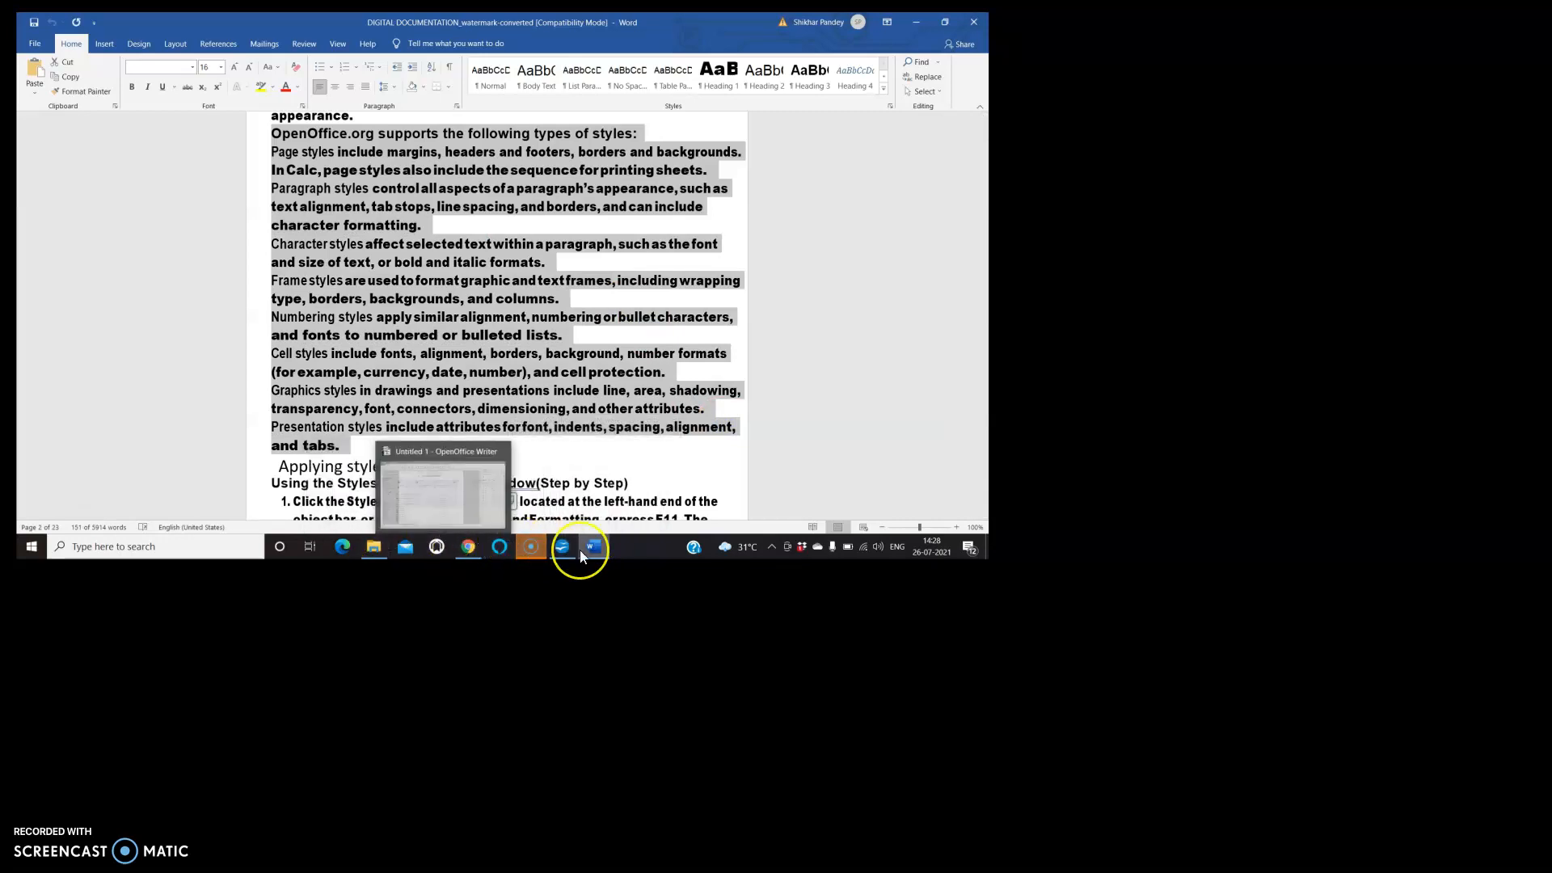
- Switch back to the OpenOffice Writer document and paste the copied styles passage around the watermark picture
{"action": "key", "text": "alt+Tab"}
{"action": "key", "text": "alt+Tab"}
{"action": "key", "text": "alt+Tab"}
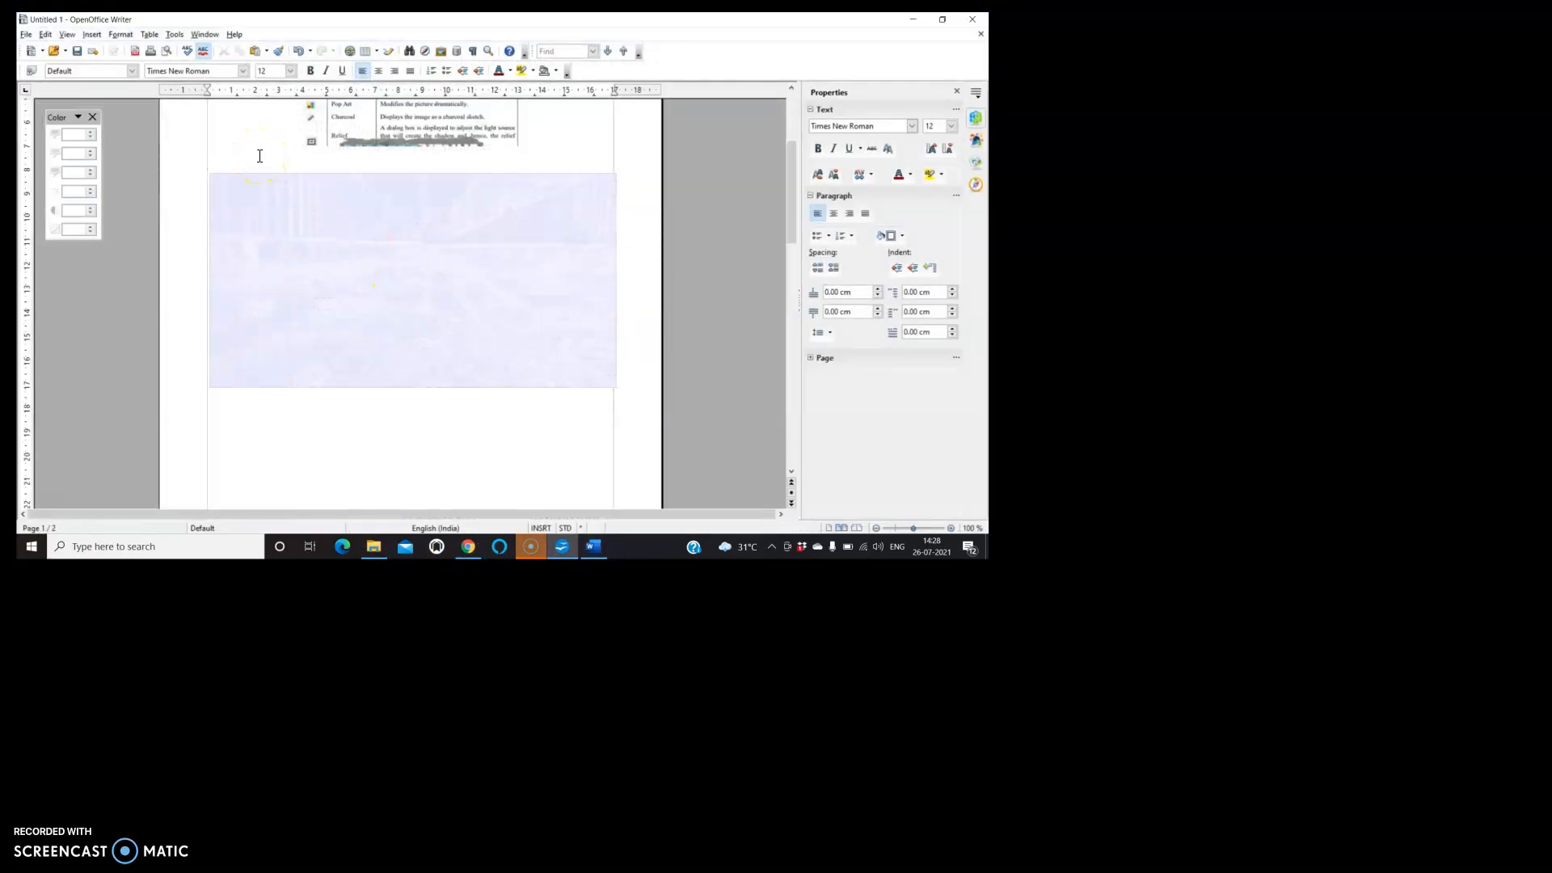
{"action": "scroll", "coordinate": [260, 156], "scroll_direction": "down", "scroll_amount": 5}
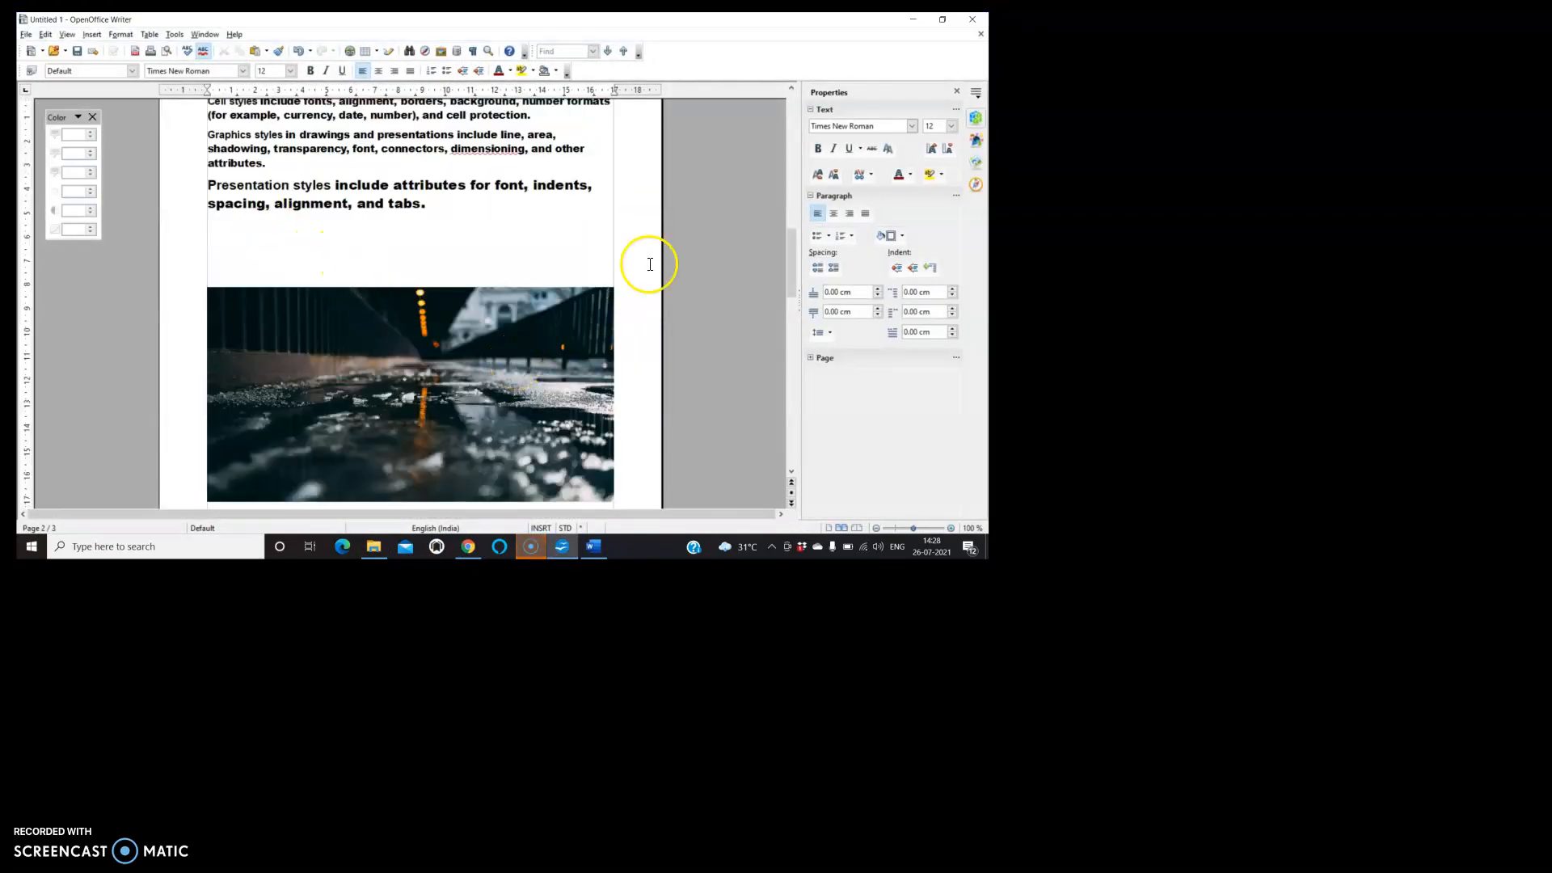
- Select the watermark picture and try text wrapping on its left, no wrapping, and wrapping on its right
{"action": "mouse_move", "coordinate": [789, 186]}
{"action": "left_mouse_down"}
{"action": "mouse_move", "coordinate": [789, 199]}
{"action": "mouse_move", "coordinate": [789, 159]}
{"action": "mouse_move", "coordinate": [790, 179]}
{"action": "left_mouse_up"}
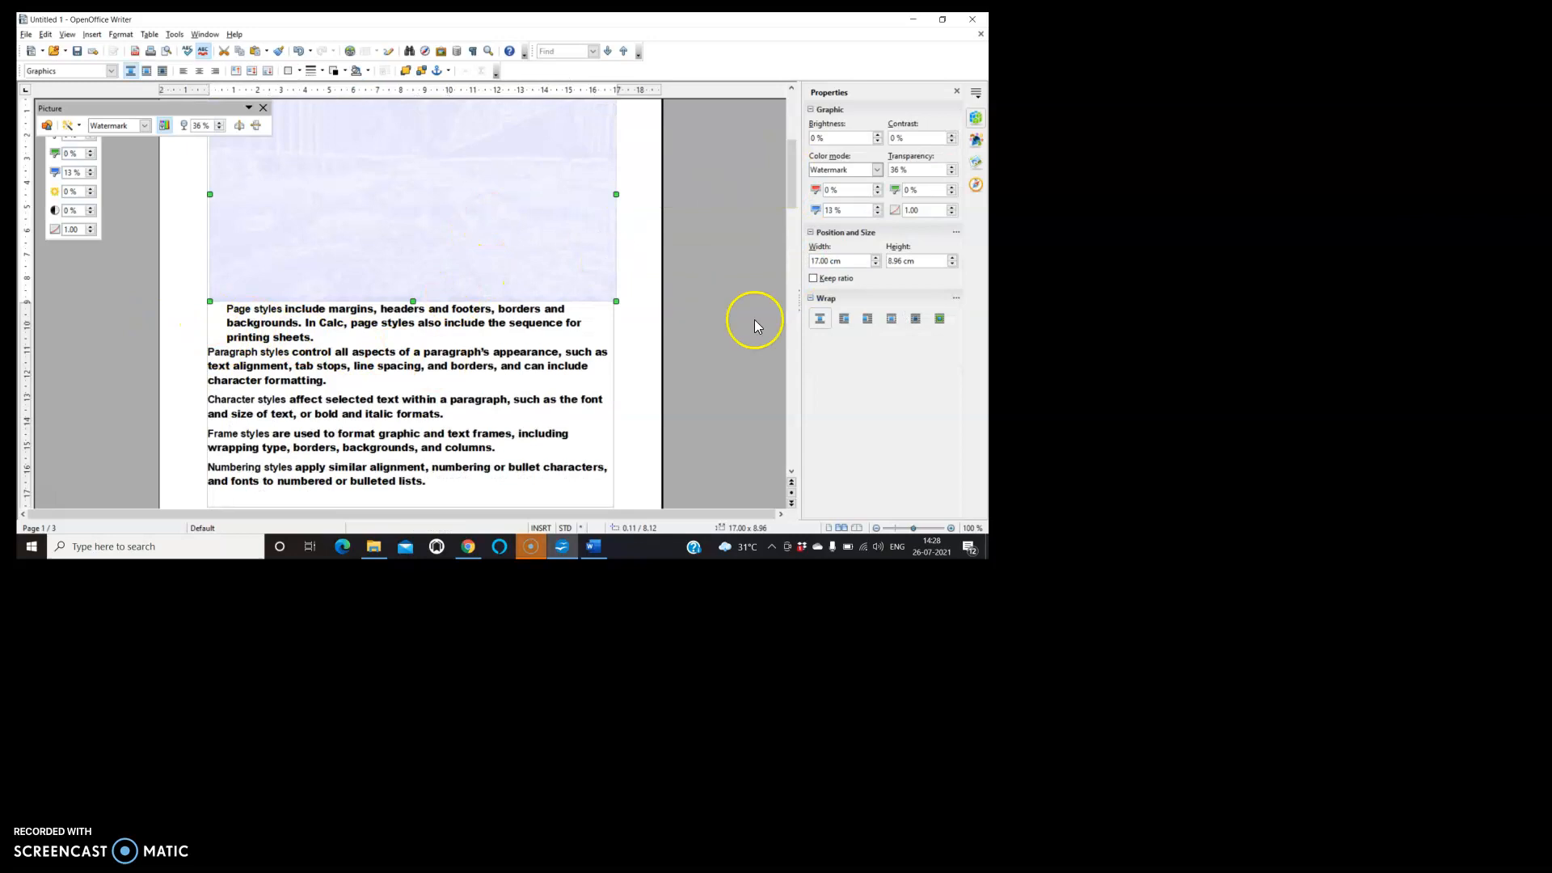
{"action": "left_click", "coordinate": [845, 319]}
{"action": "left_click", "coordinate": [823, 320]}
{"action": "left_click", "coordinate": [843, 319]}
{"action": "left_click", "coordinate": [866, 320]}
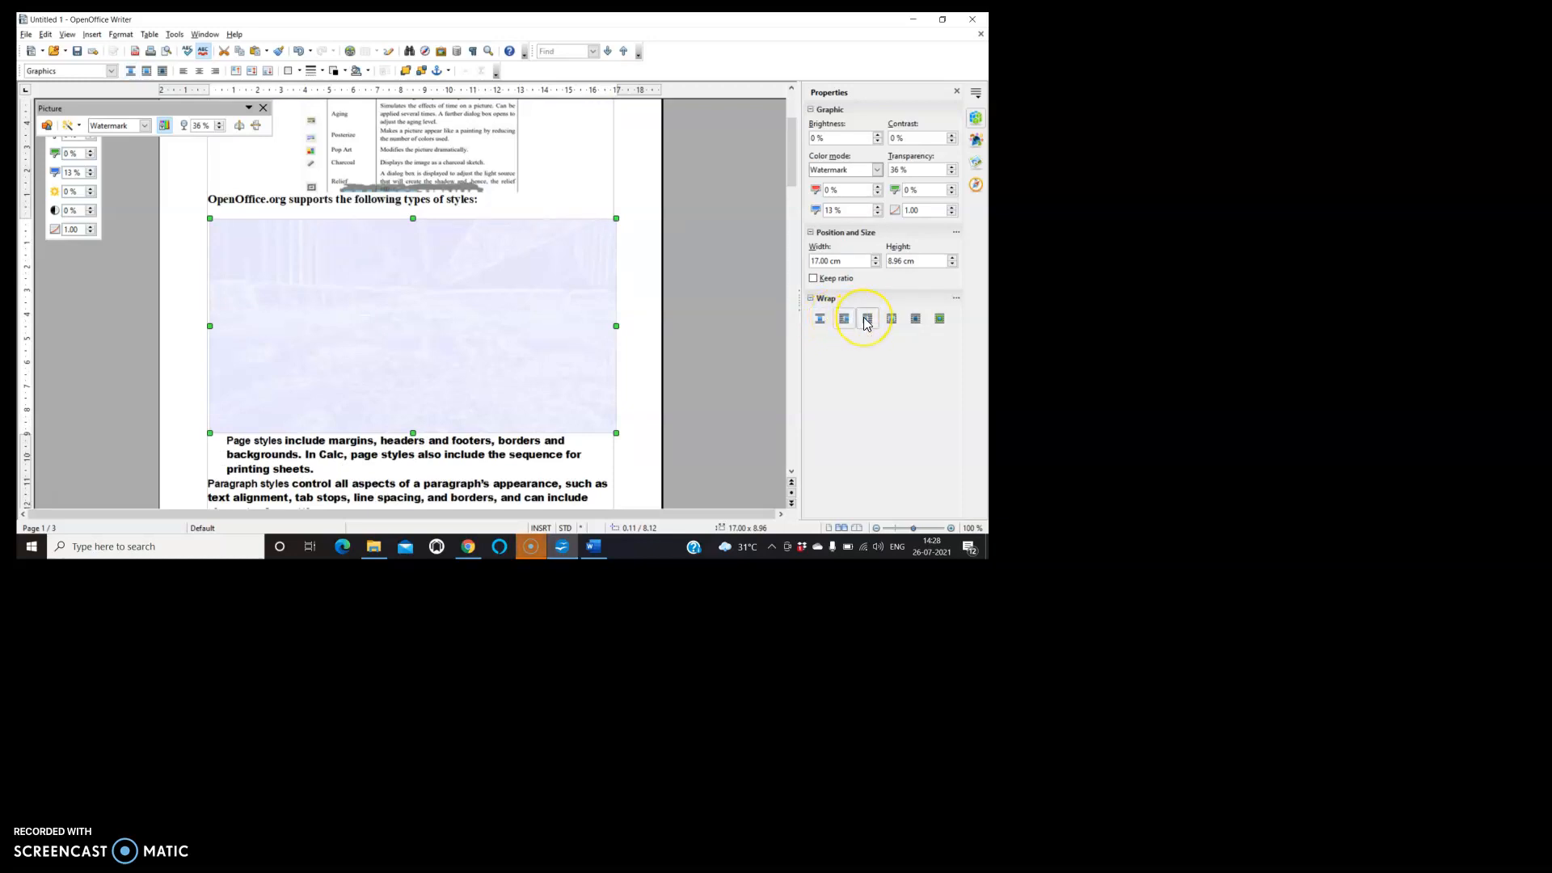
- Move the picture below the first line of the Numbering styles paragraph and wrap text on both its sides
{"action": "left_click", "coordinate": [559, 274]}
{"action": "left_click_drag", "start_coordinate": [400, 275], "coordinate": [403, 454]}
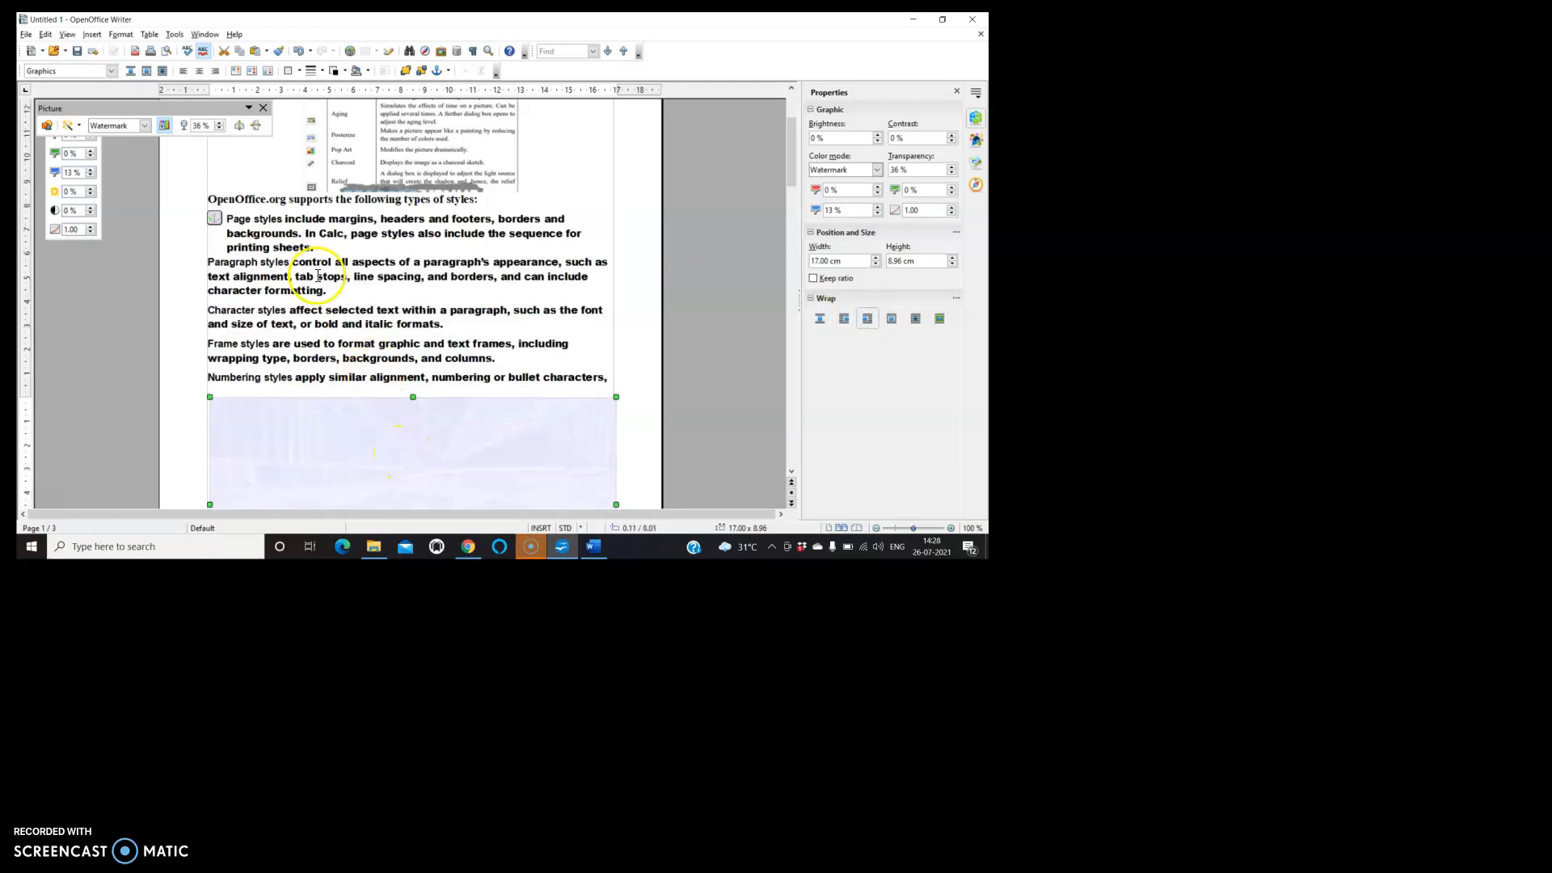
{"action": "left_click", "coordinate": [891, 319]}
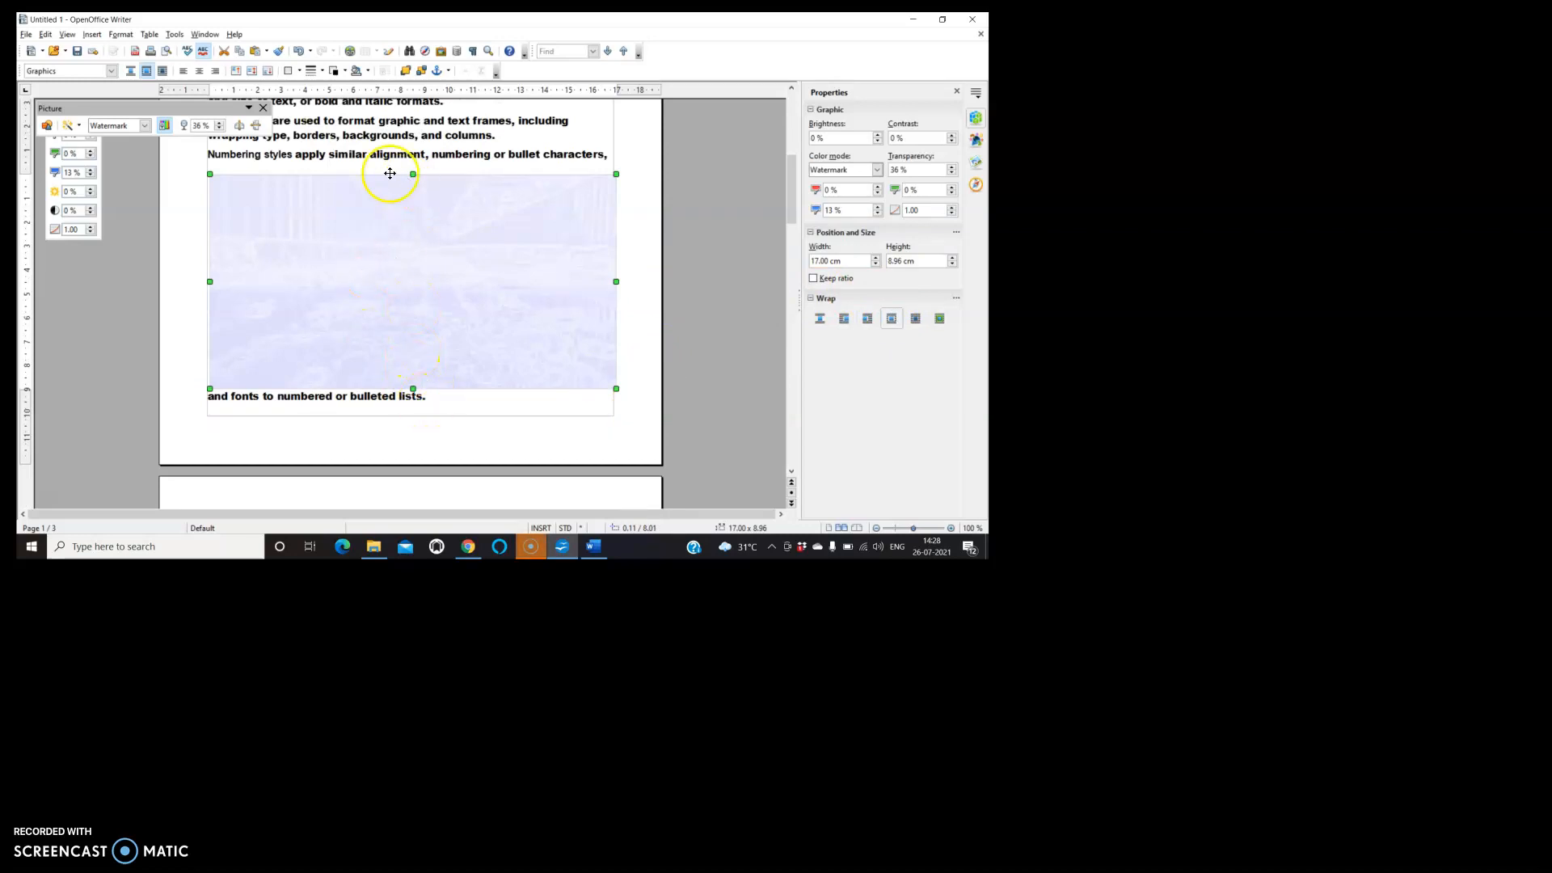
- Try through and optimal wrapping on the picture while moving it up above the Character styles paragraph, and settle on wrapping text on both sides
{"action": "left_click", "coordinate": [917, 321]}
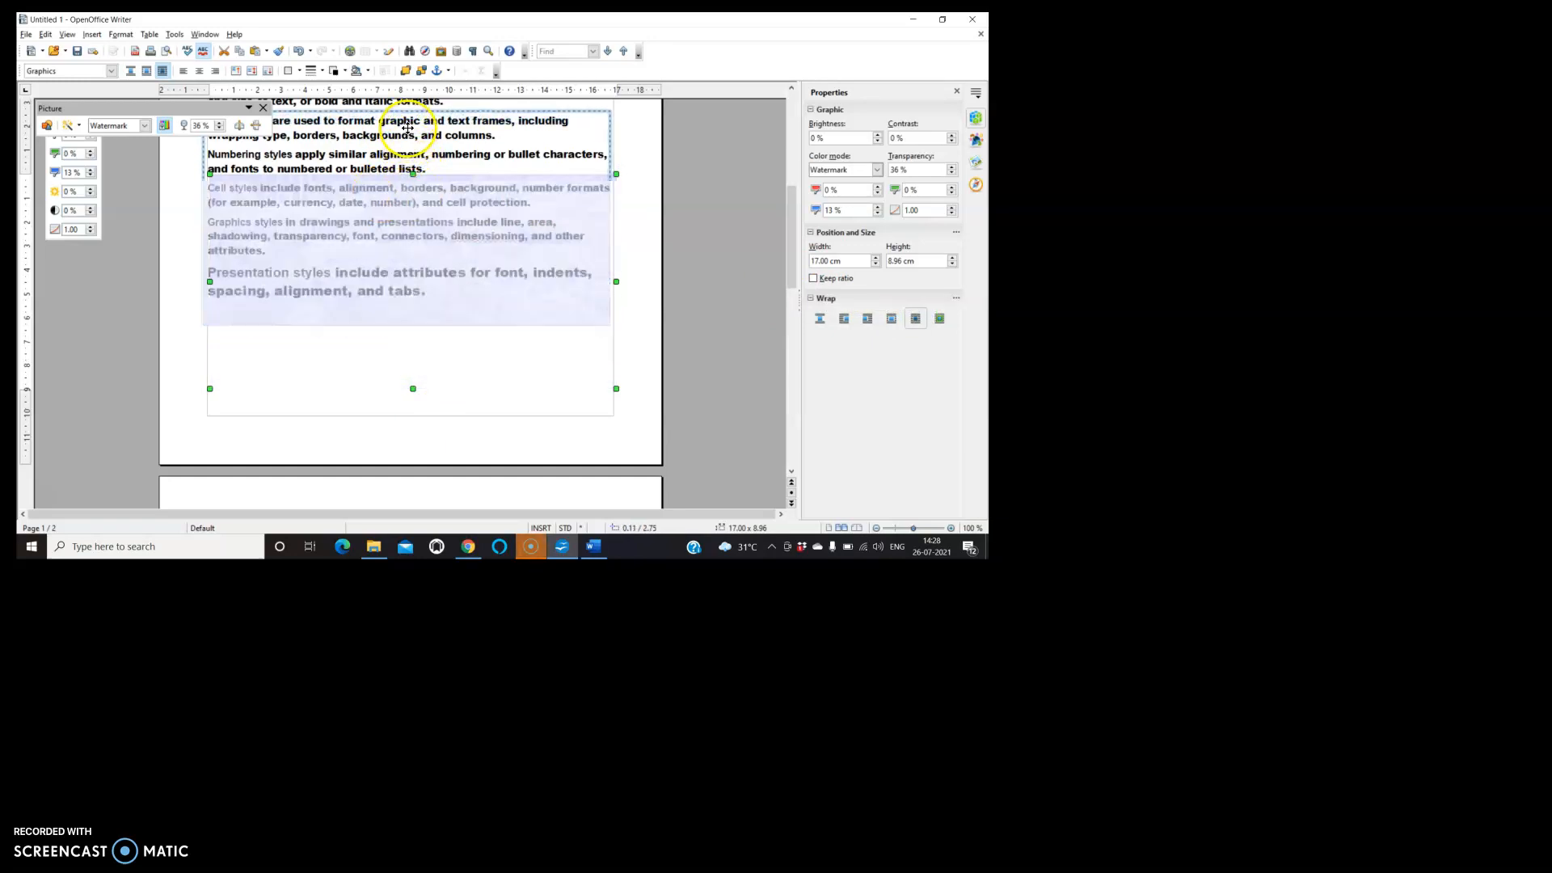
{"action": "left_click_drag", "start_coordinate": [414, 169], "coordinate": [356, 212]}
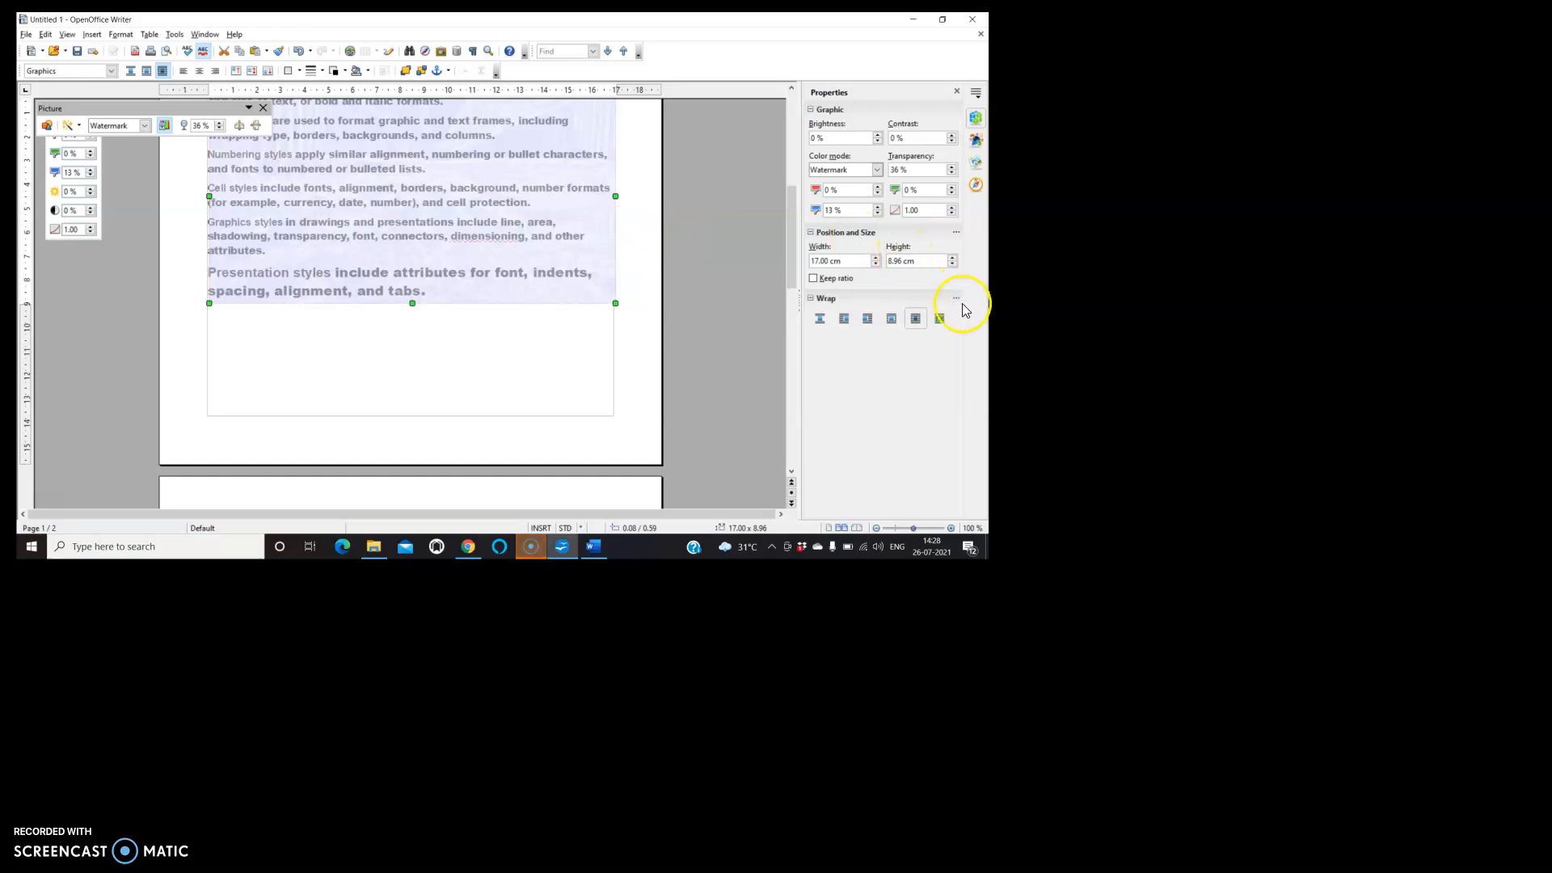
{"action": "left_click", "coordinate": [940, 319]}
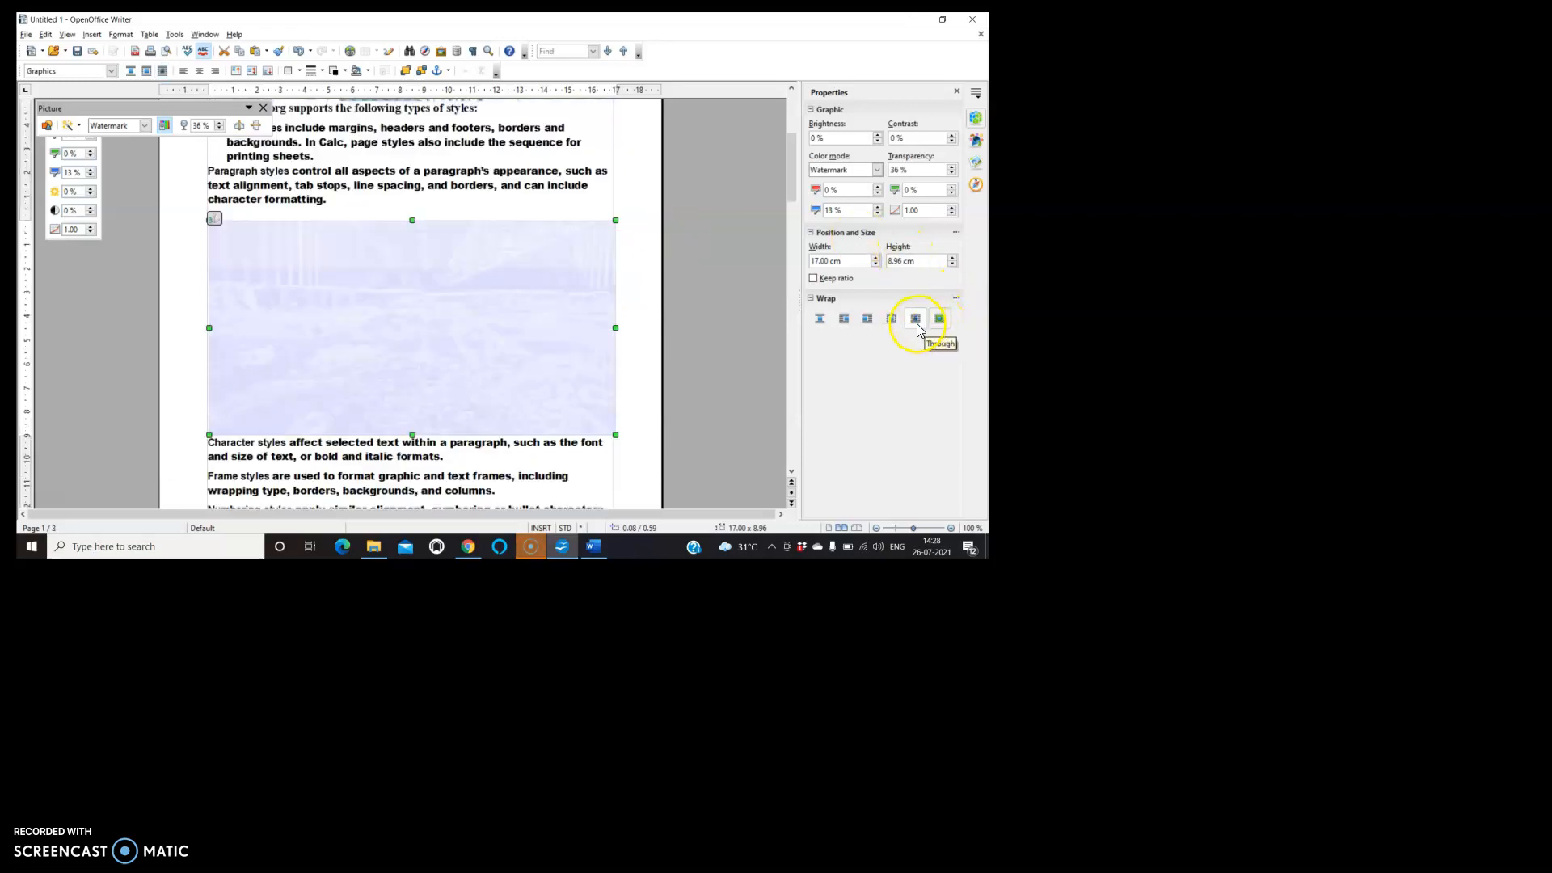
{"action": "left_click", "coordinate": [916, 320]}
{"action": "left_click", "coordinate": [892, 321]}
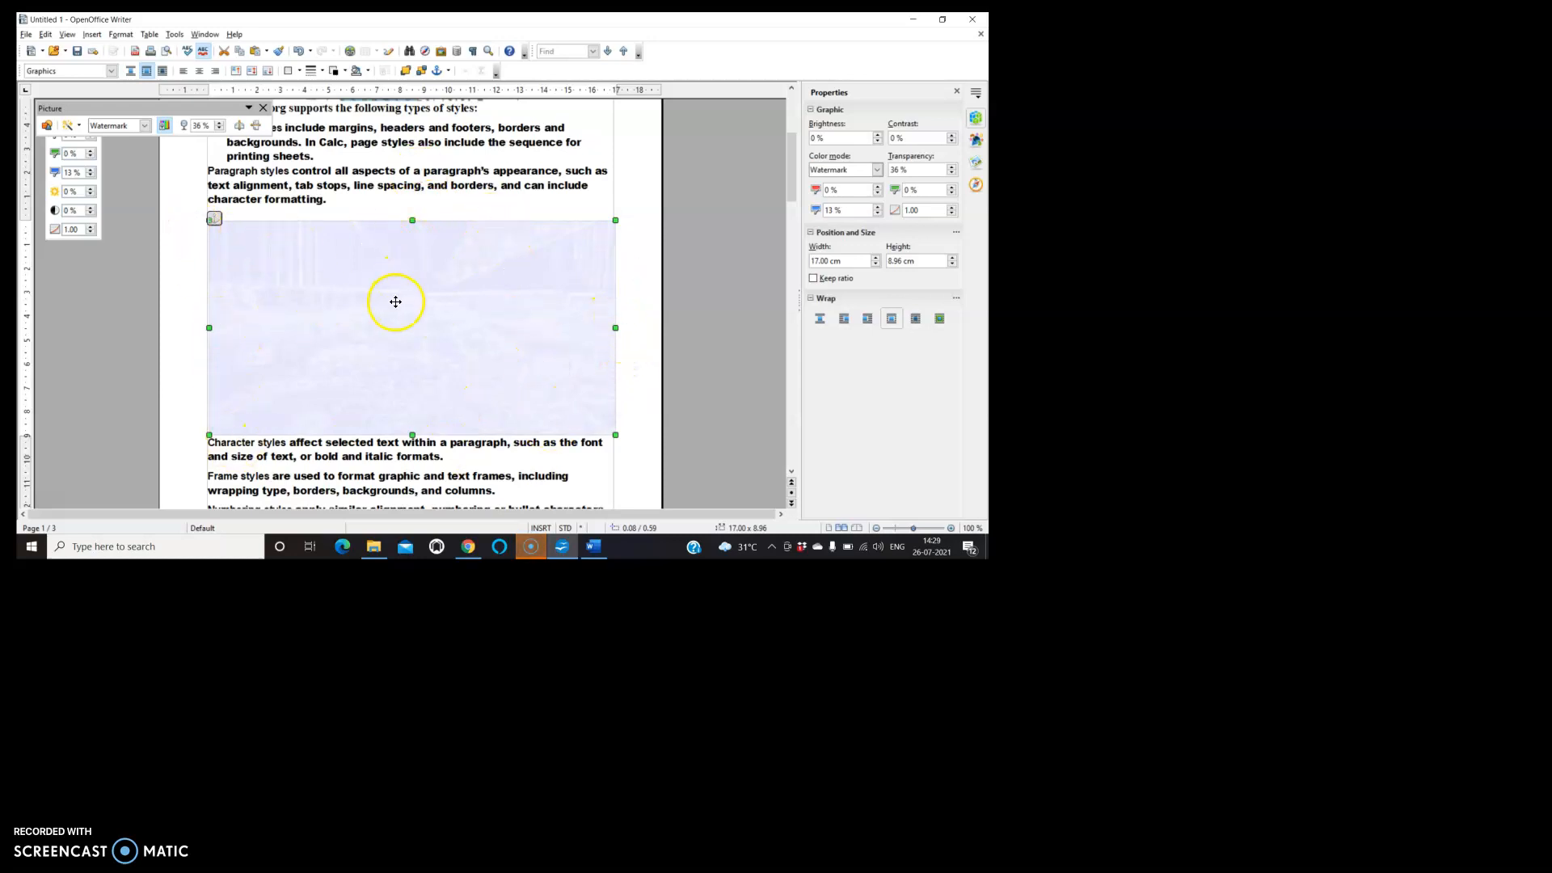
- Shrink the picture and set its size to 14.28 cm wide and 7.75 cm high
{"action": "left_click_drag", "start_coordinate": [616, 219], "coordinate": [534, 267]}
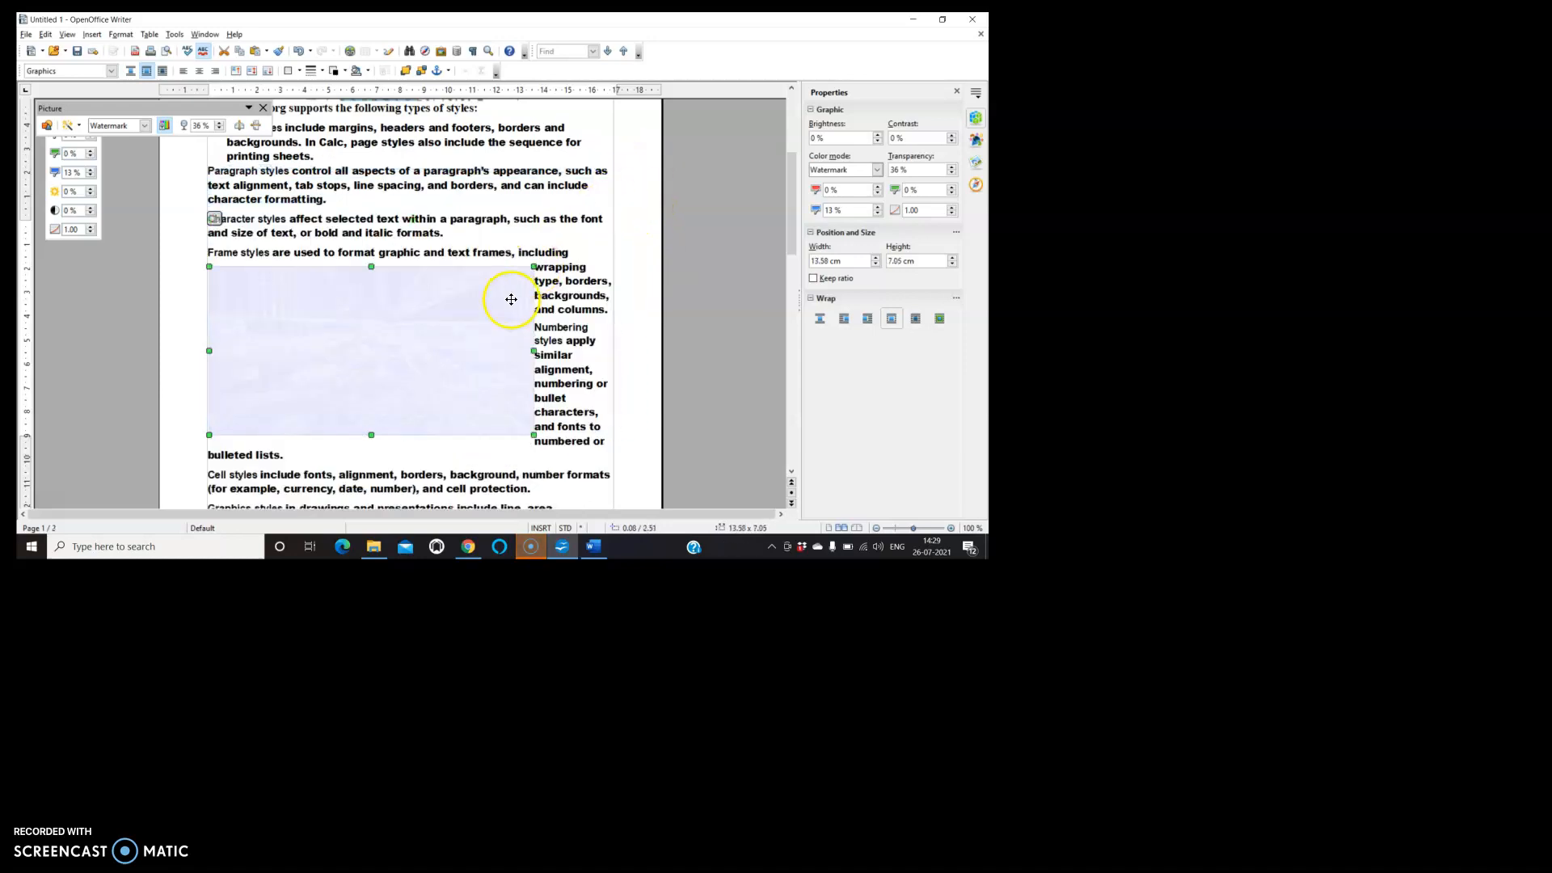
{"action": "left_click", "coordinate": [875, 257]}
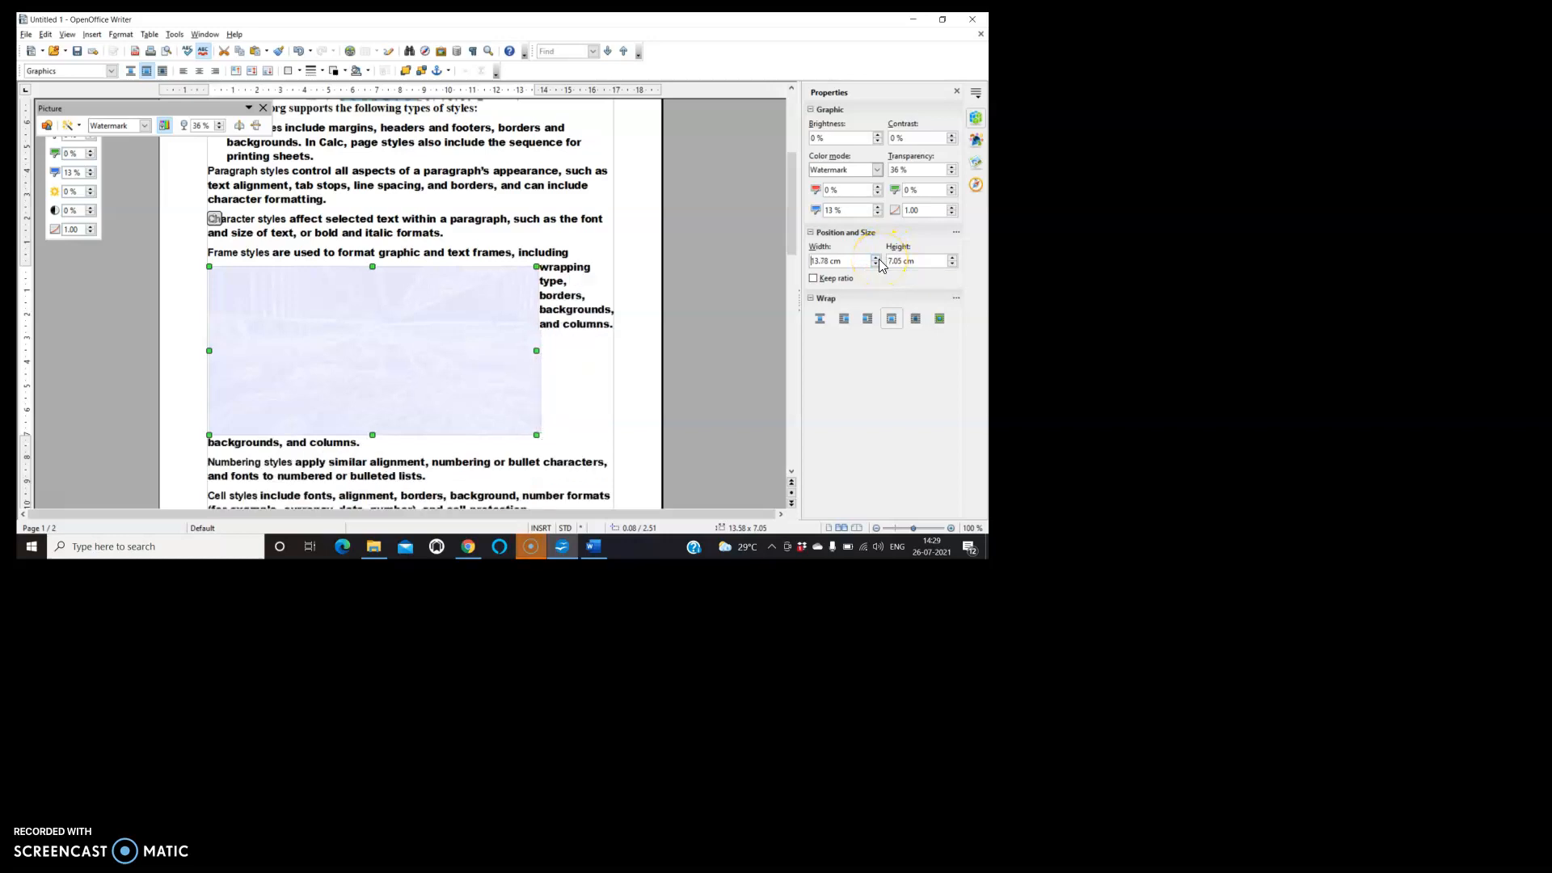
{"action": "left_click", "coordinate": [954, 258]}
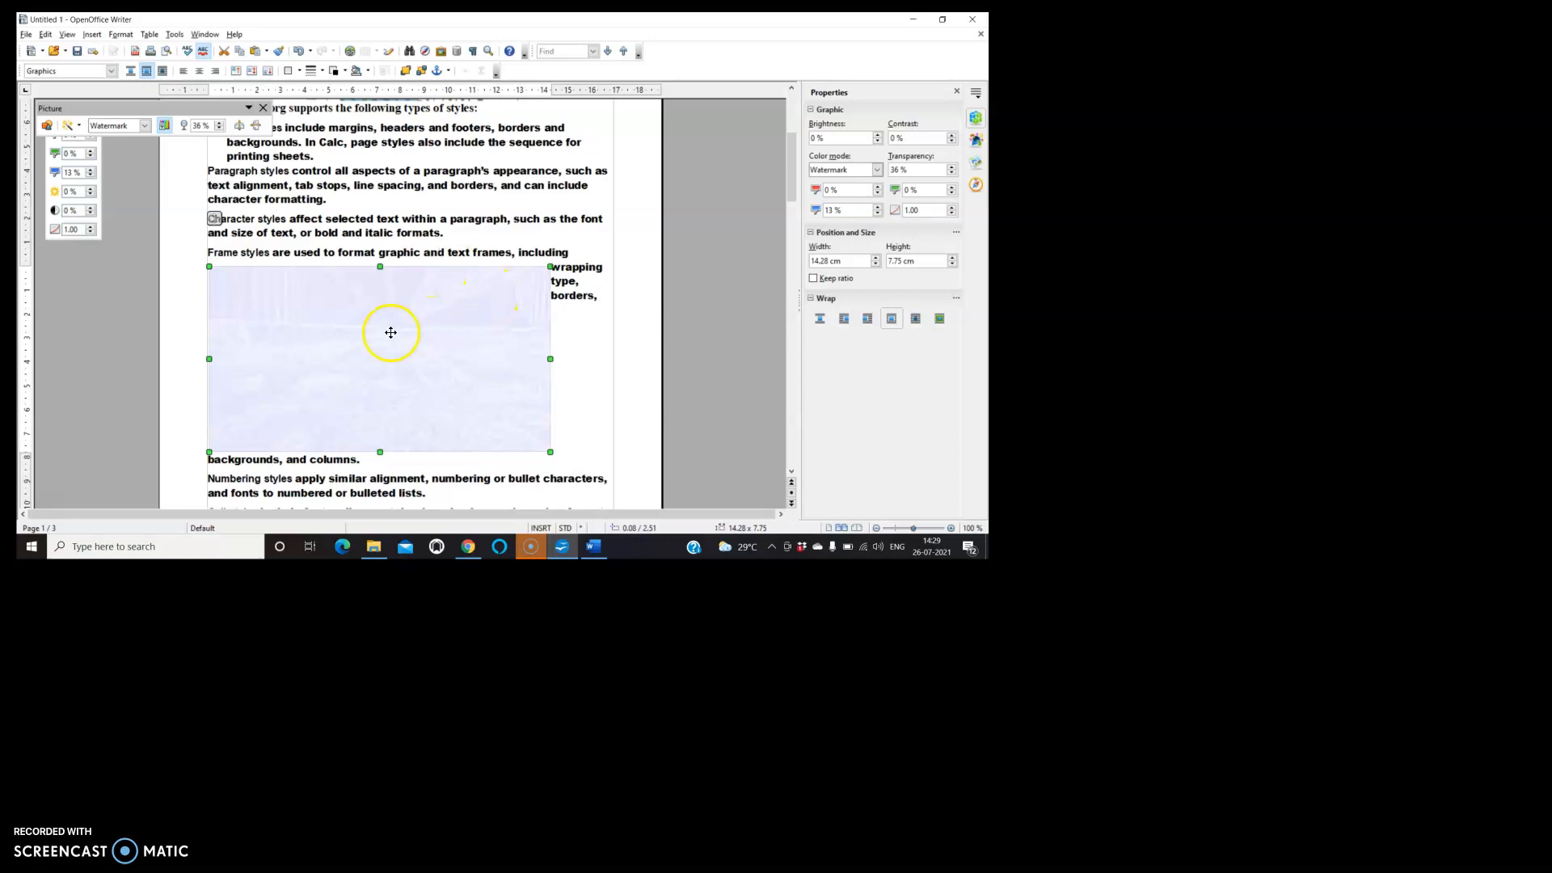
{"action": "left_click", "coordinate": [25, 36]}
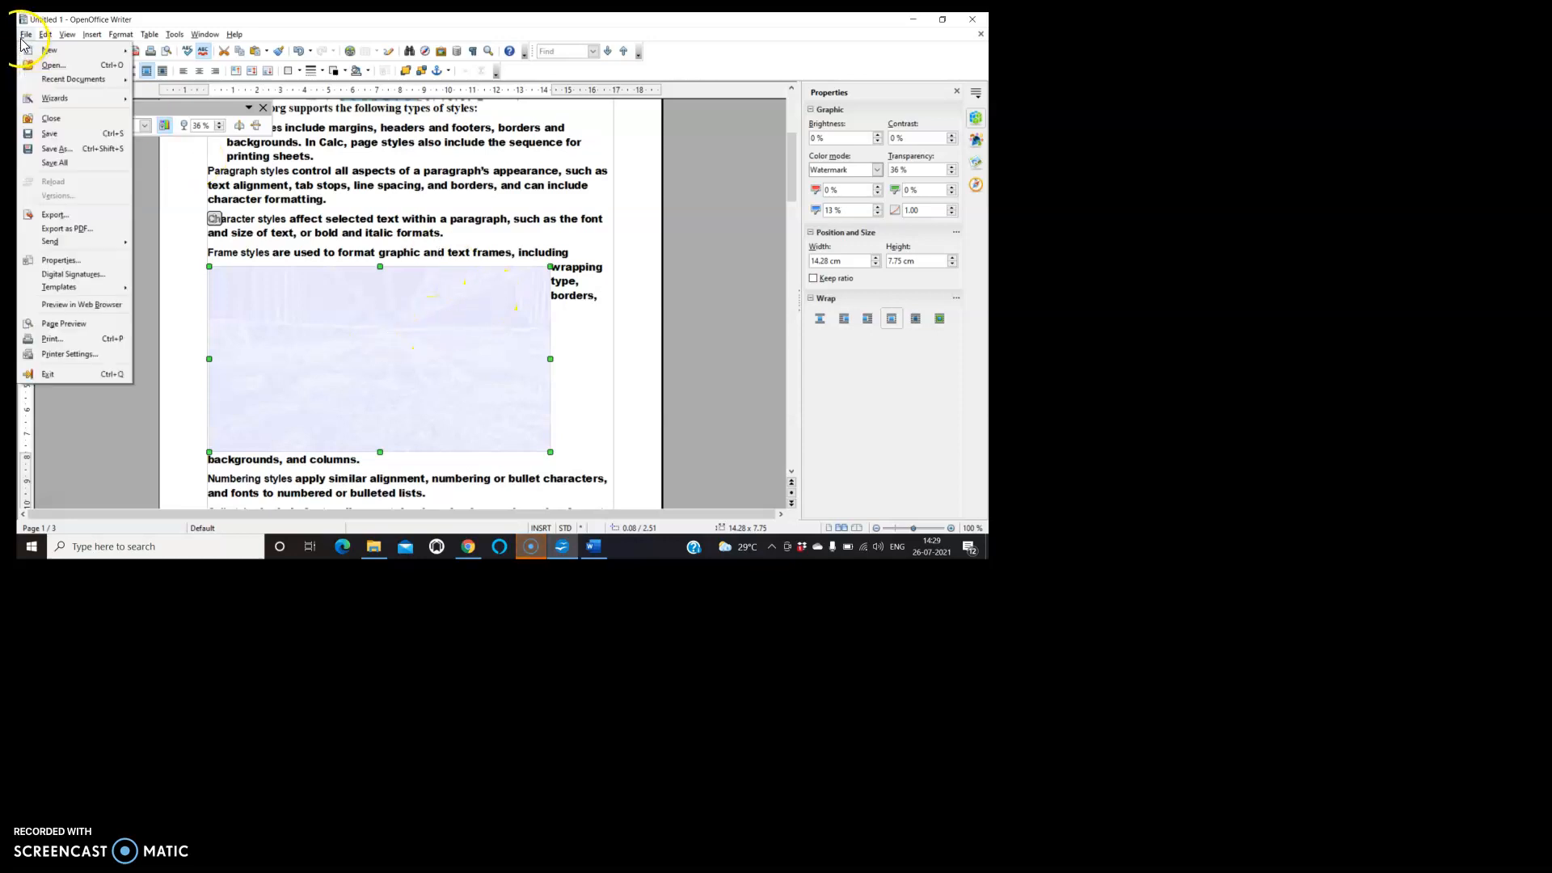
{"action": "mouse_move", "coordinate": [151, 43]}
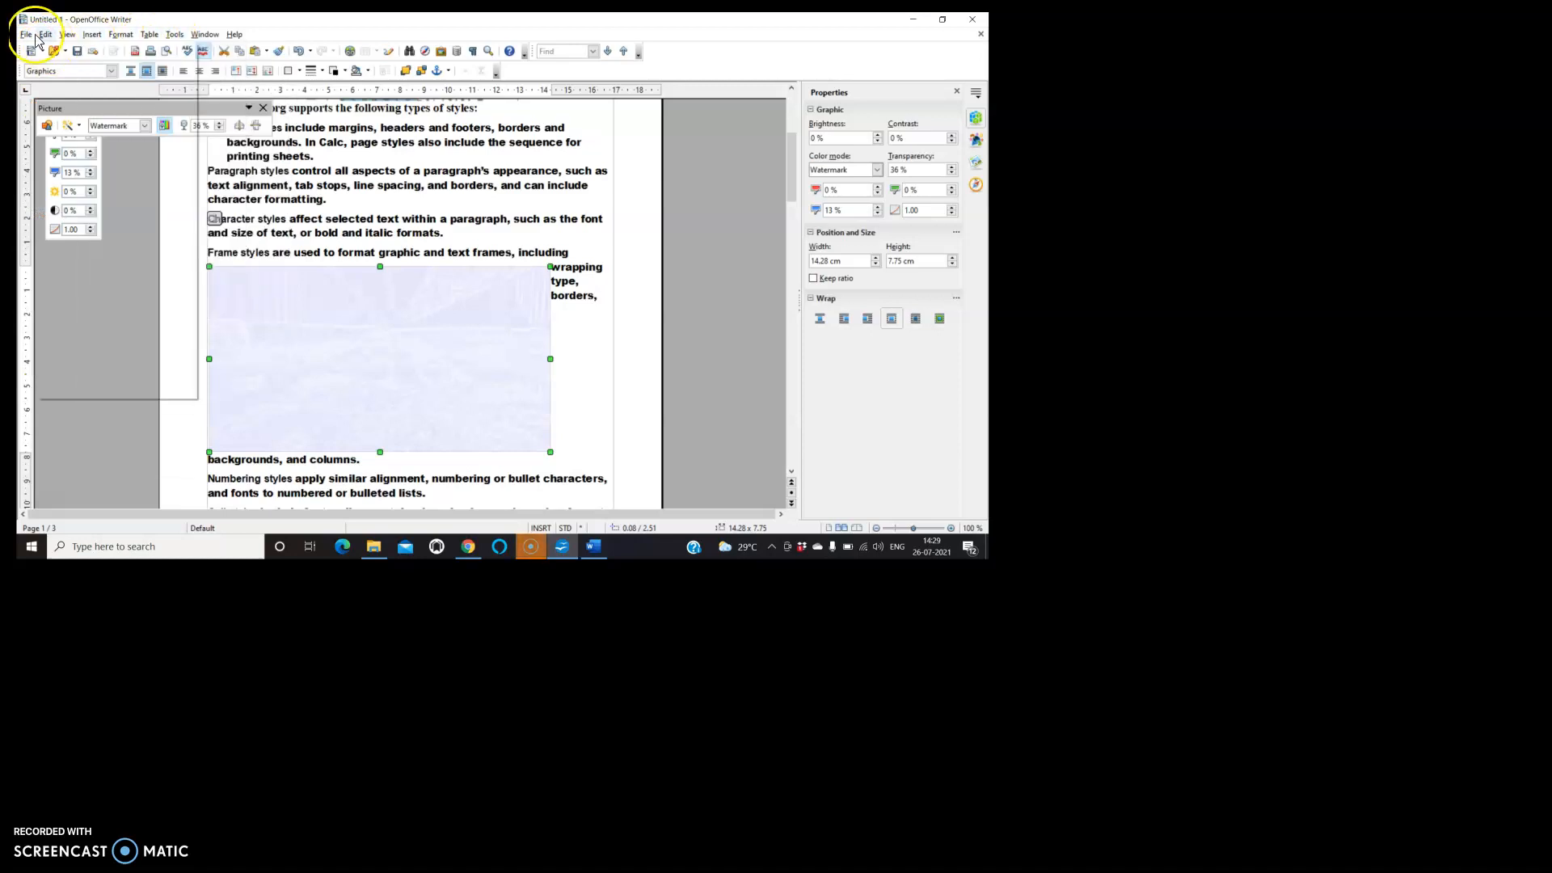
{"action": "mouse_move", "coordinate": [26, 35]}
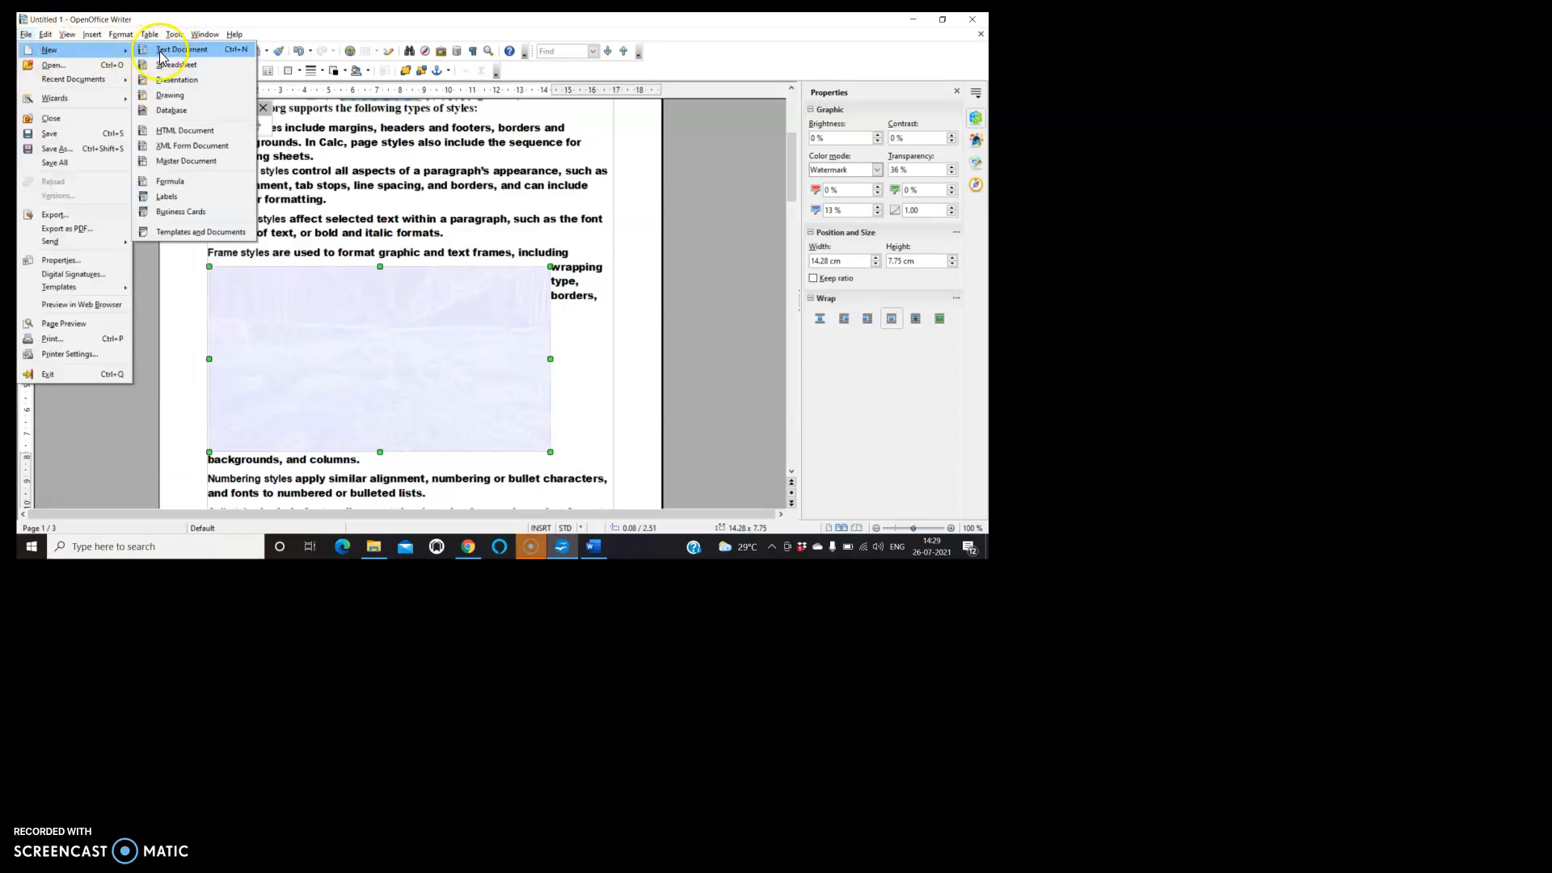
{"action": "left_click", "coordinate": [171, 94]}
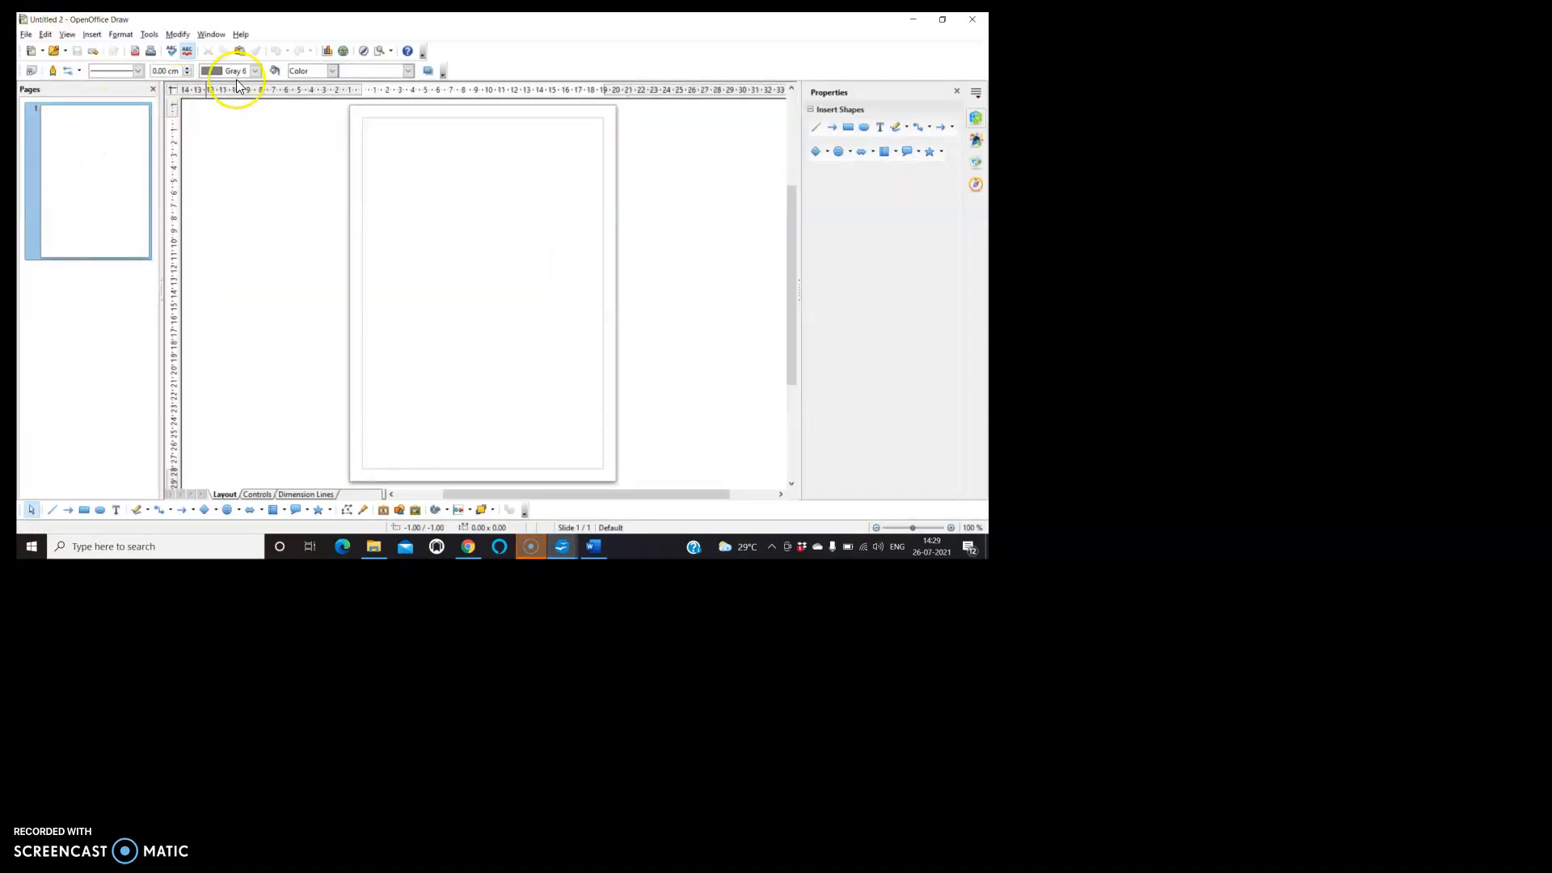
{"action": "left_click", "coordinate": [985, 21]}
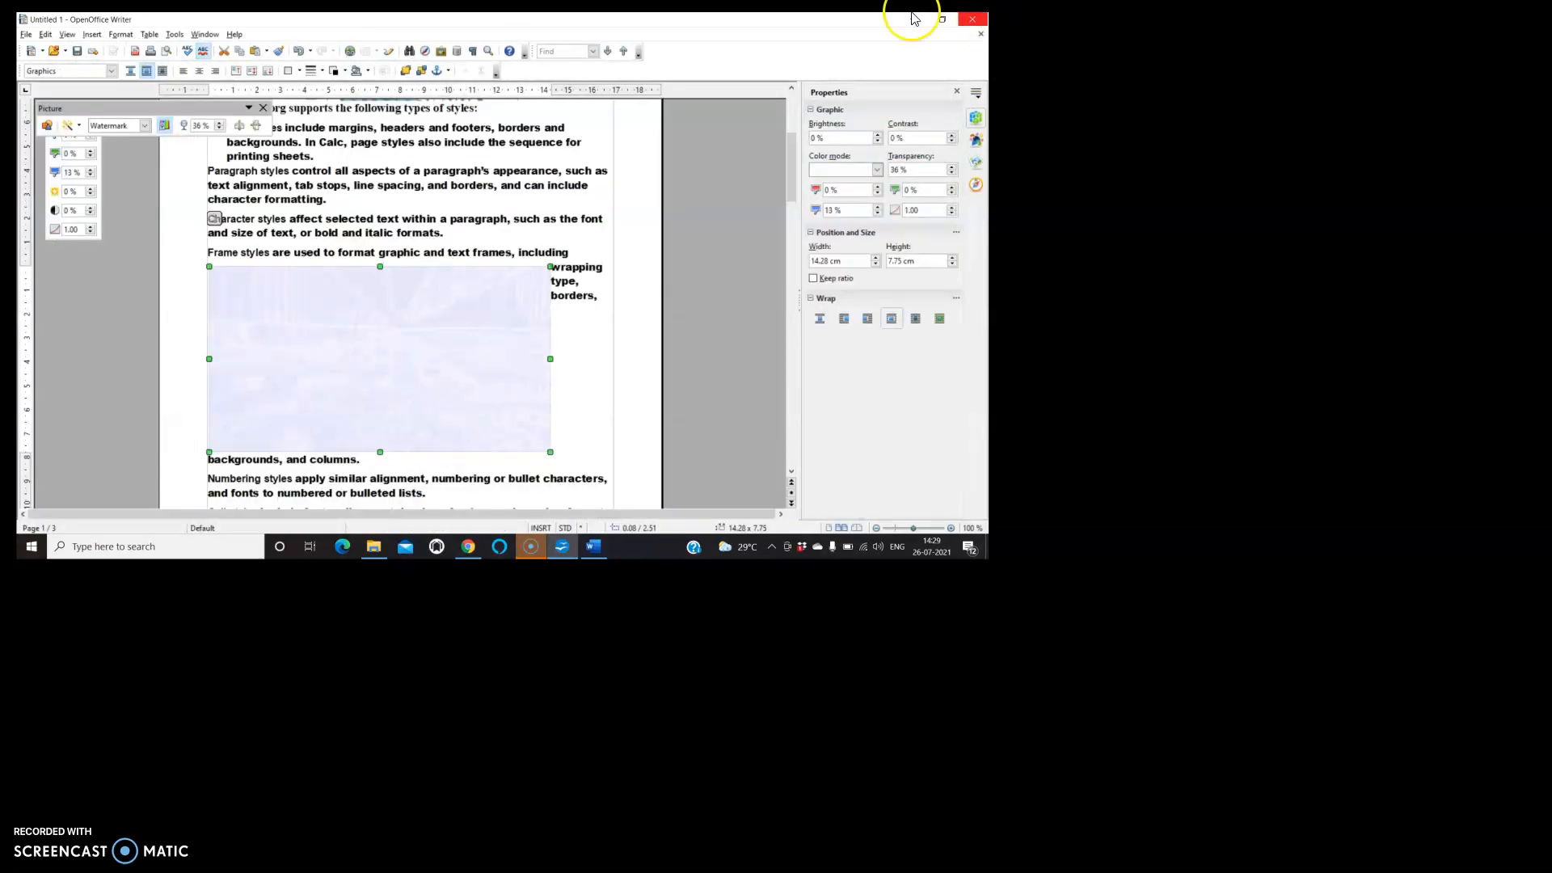
- Create a new OpenOffice Draw drawing and paste a copy of the Writer document's picture onto its page
{"action": "left_click", "coordinate": [26, 37]}
{"action": "mouse_move", "coordinate": [40, 53]}
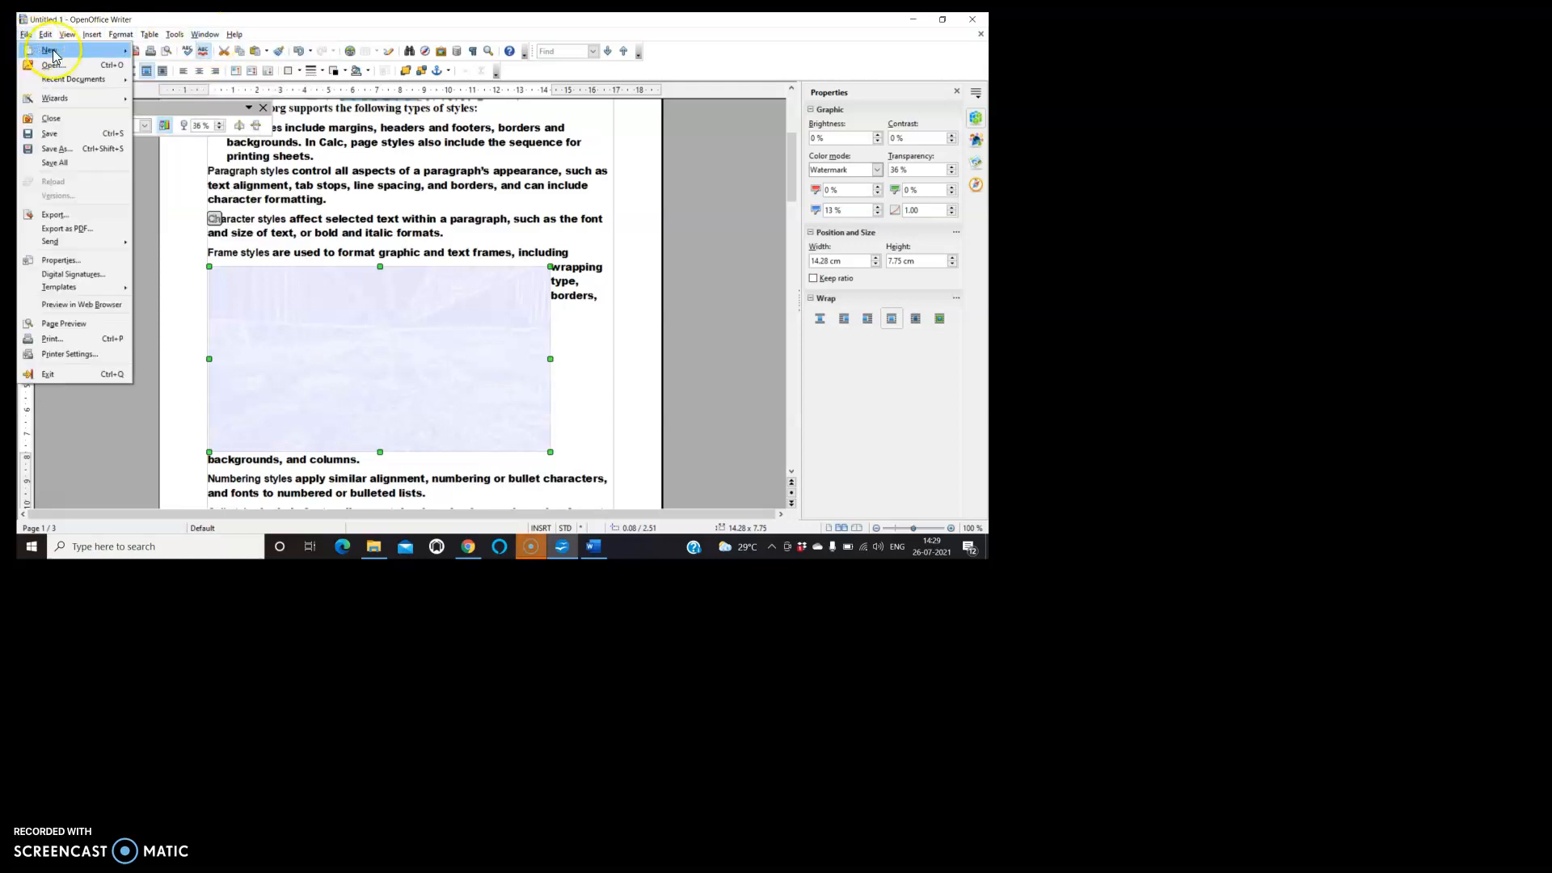
{"action": "left_click", "coordinate": [172, 99]}
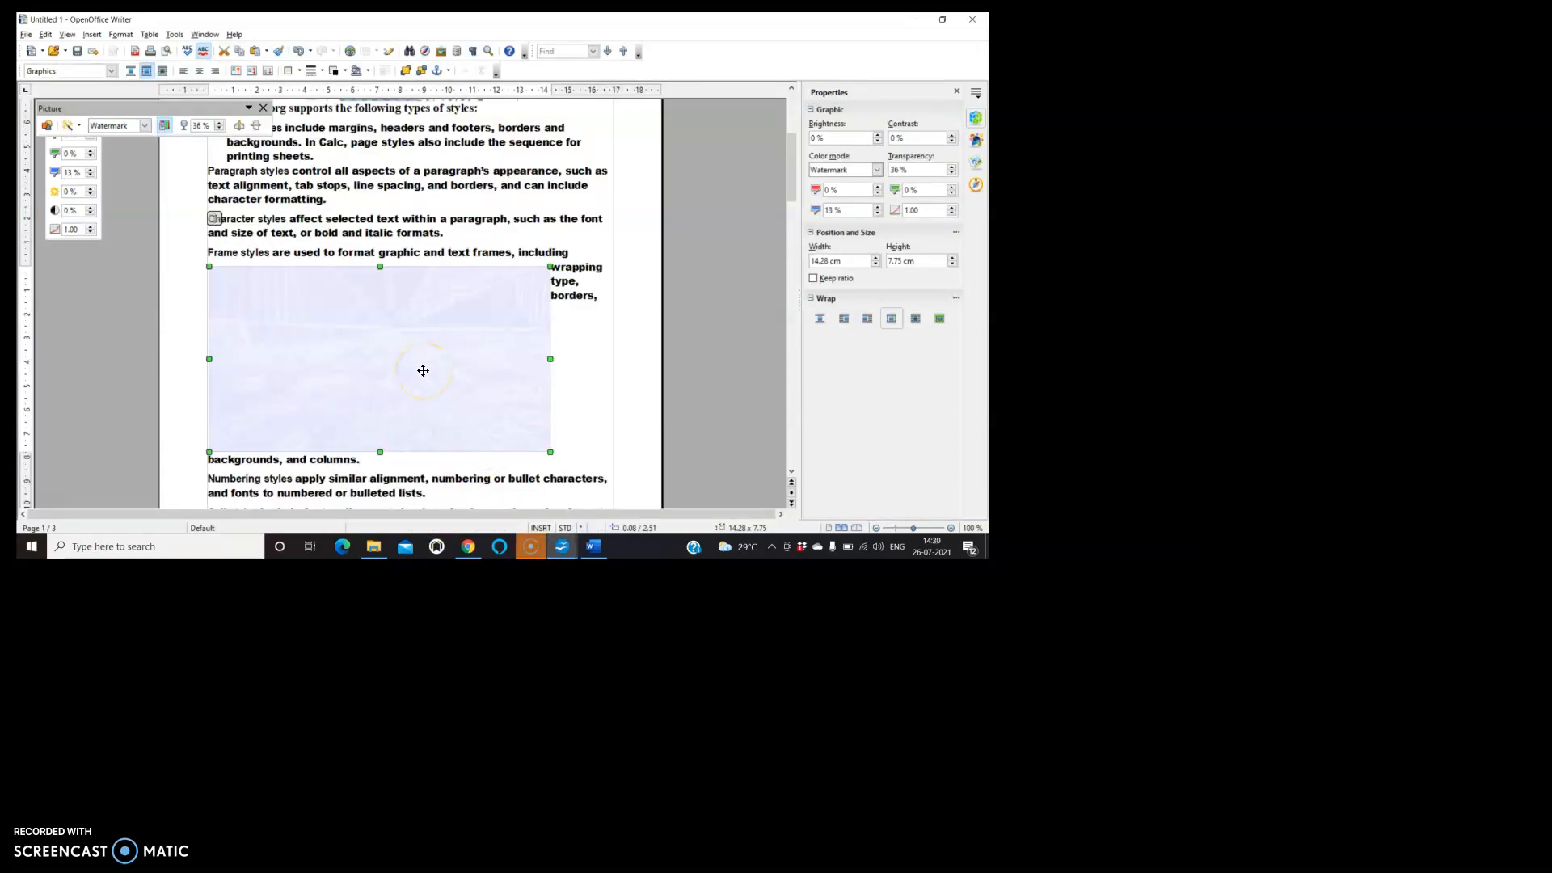
{"action": "key", "text": "alt+Tab"}
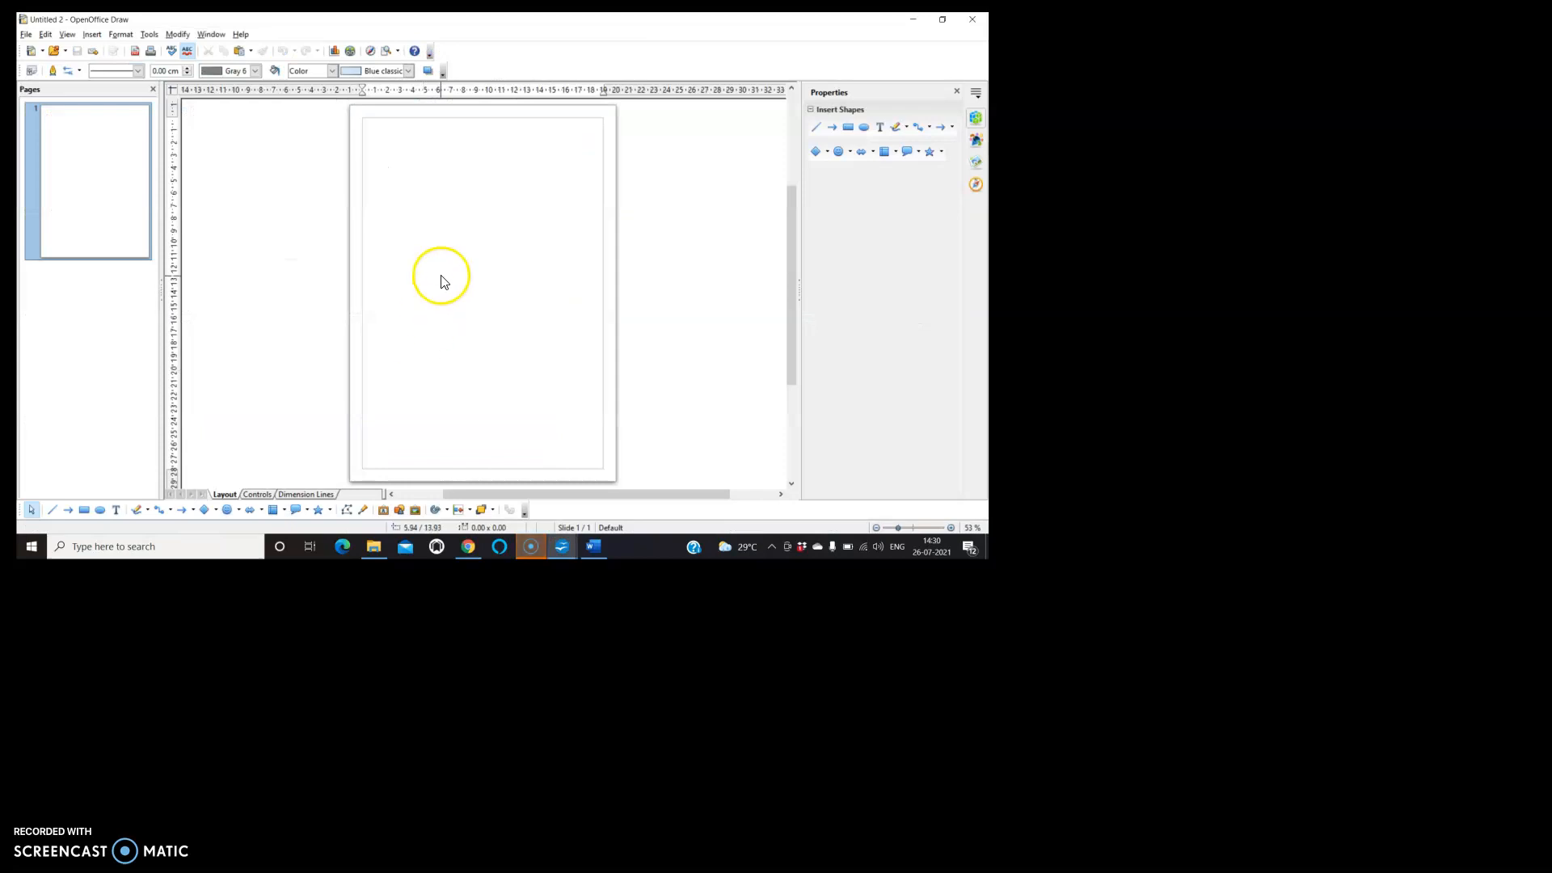
{"action": "key", "text": "ctrl+v"}
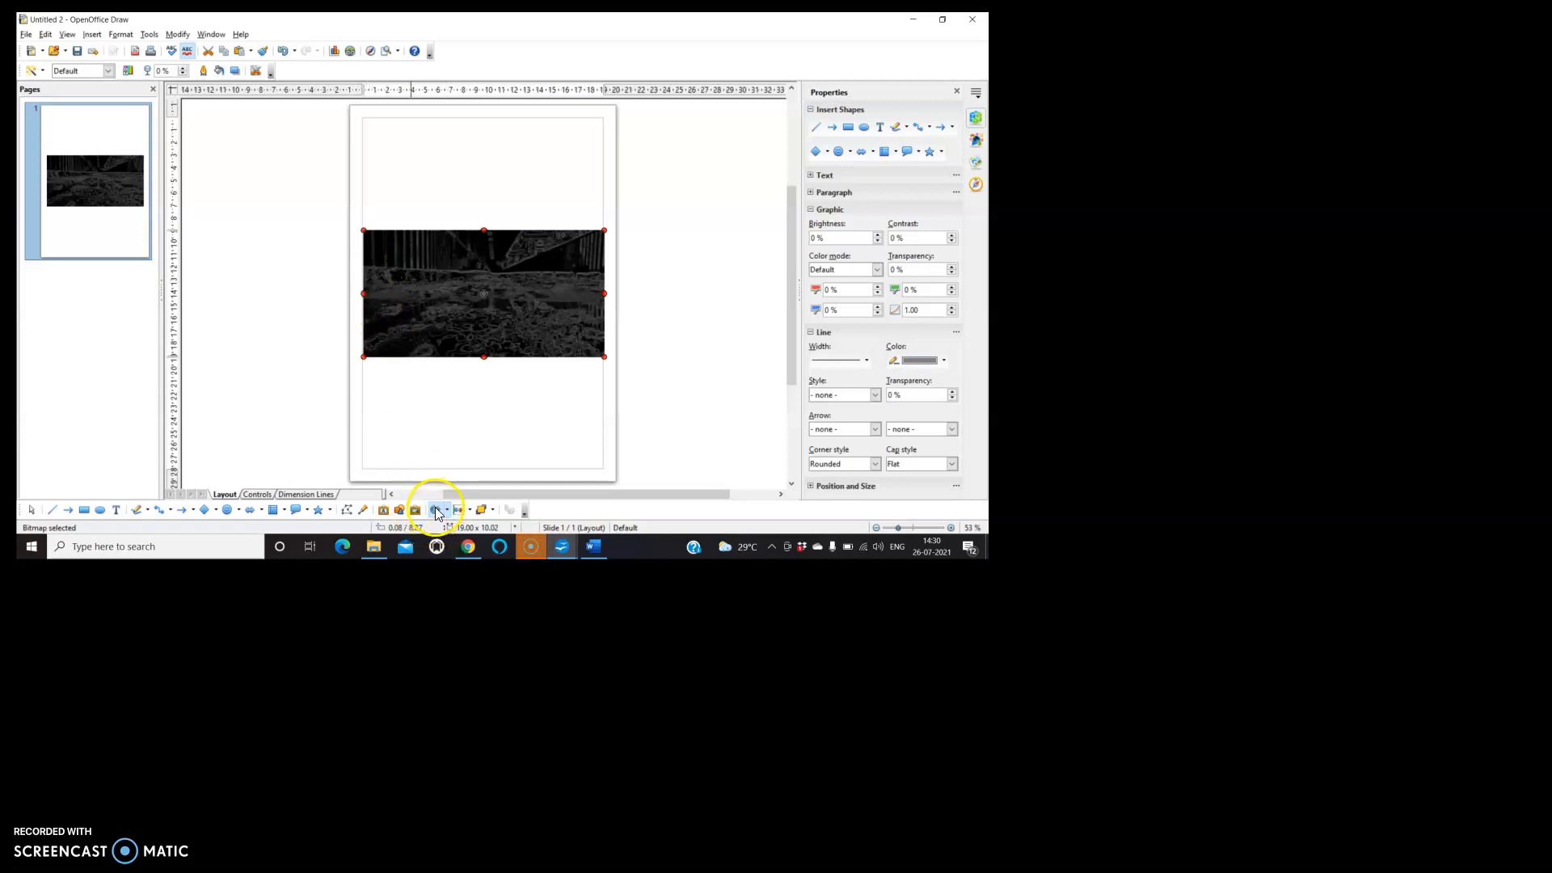
{"action": "left_click", "coordinate": [440, 510]}
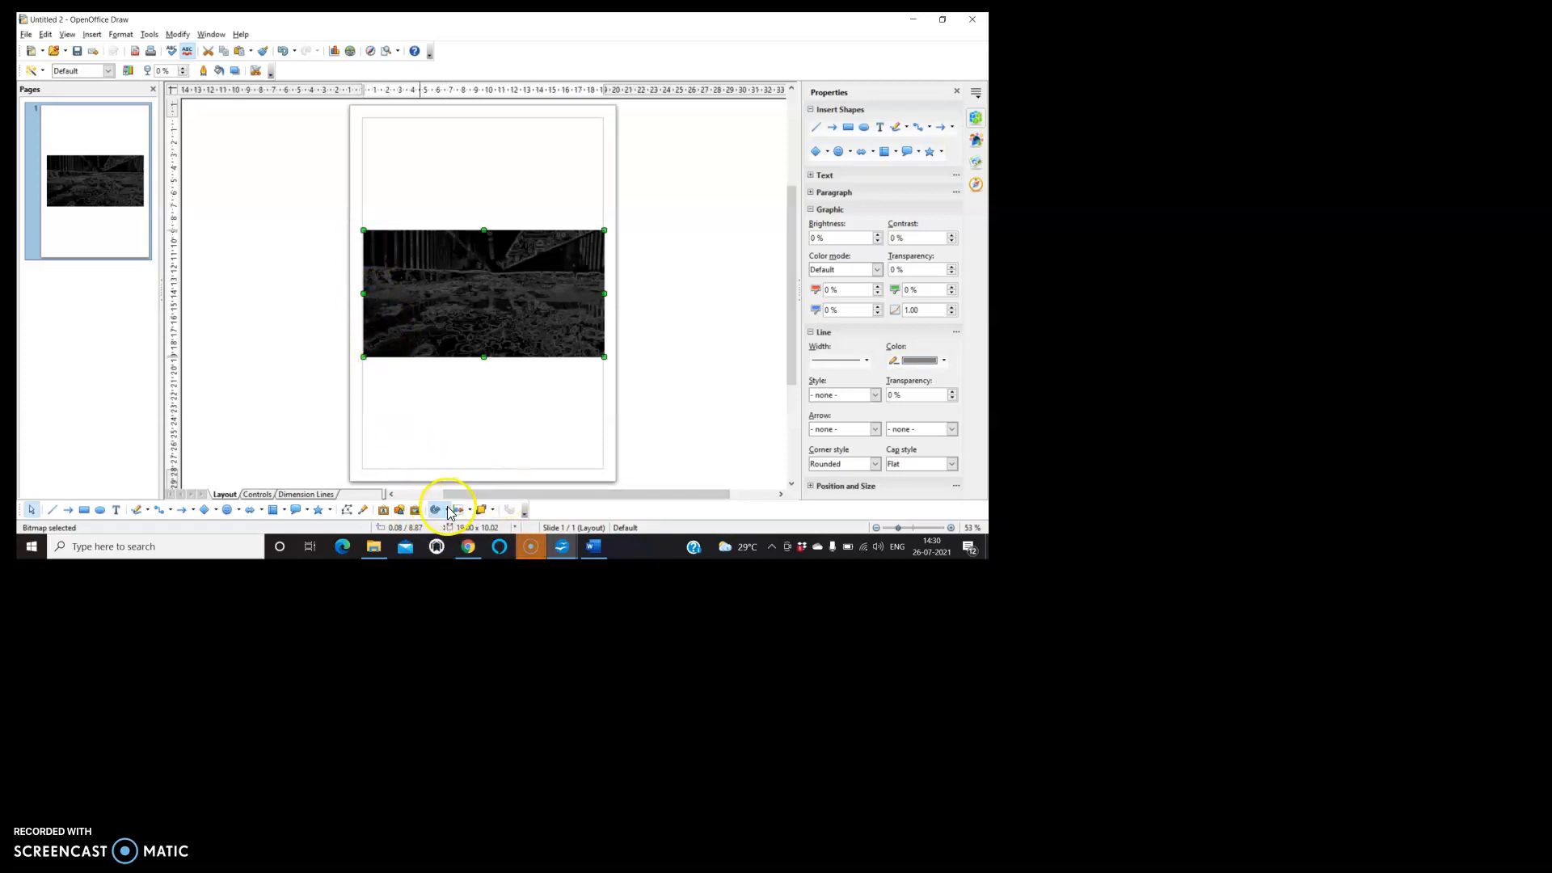
{"action": "left_click", "coordinate": [533, 317]}
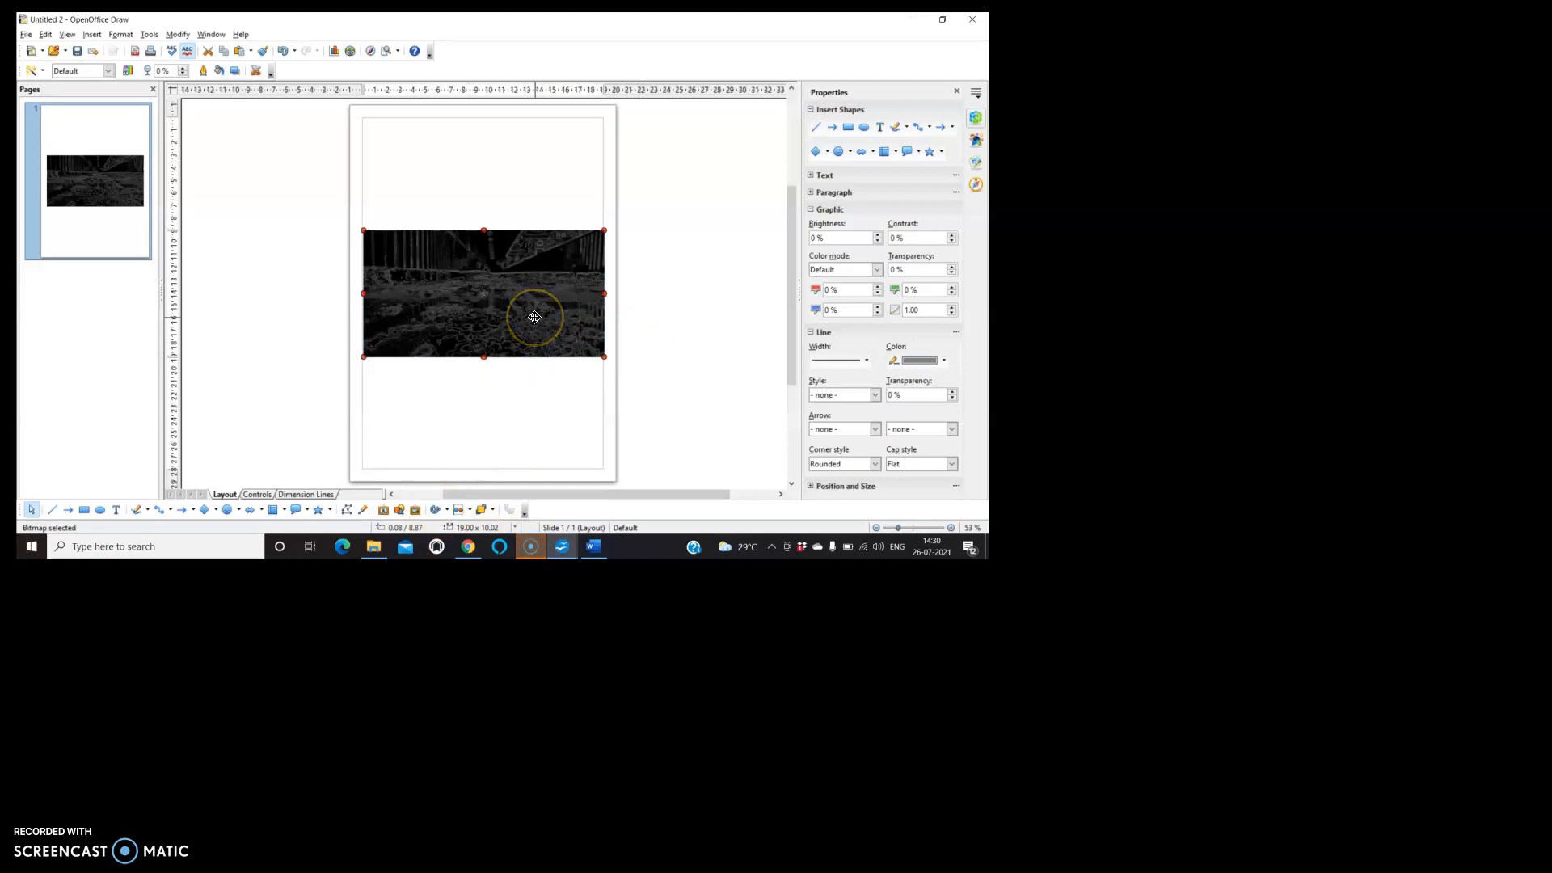
{"action": "left_click", "coordinate": [437, 510]}
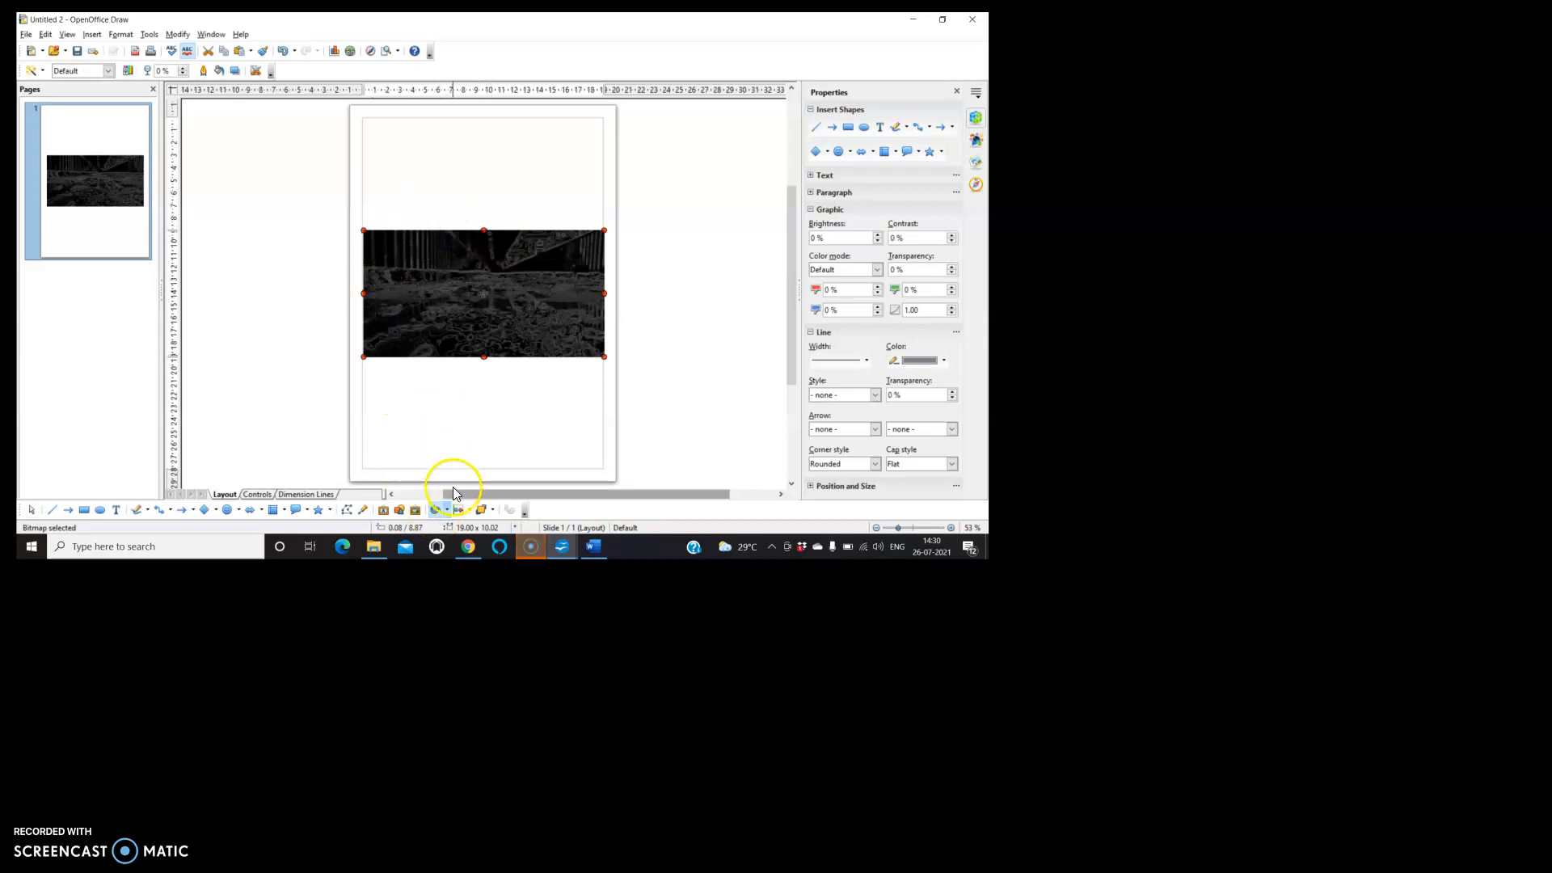
{"action": "left_click", "coordinate": [432, 512]}
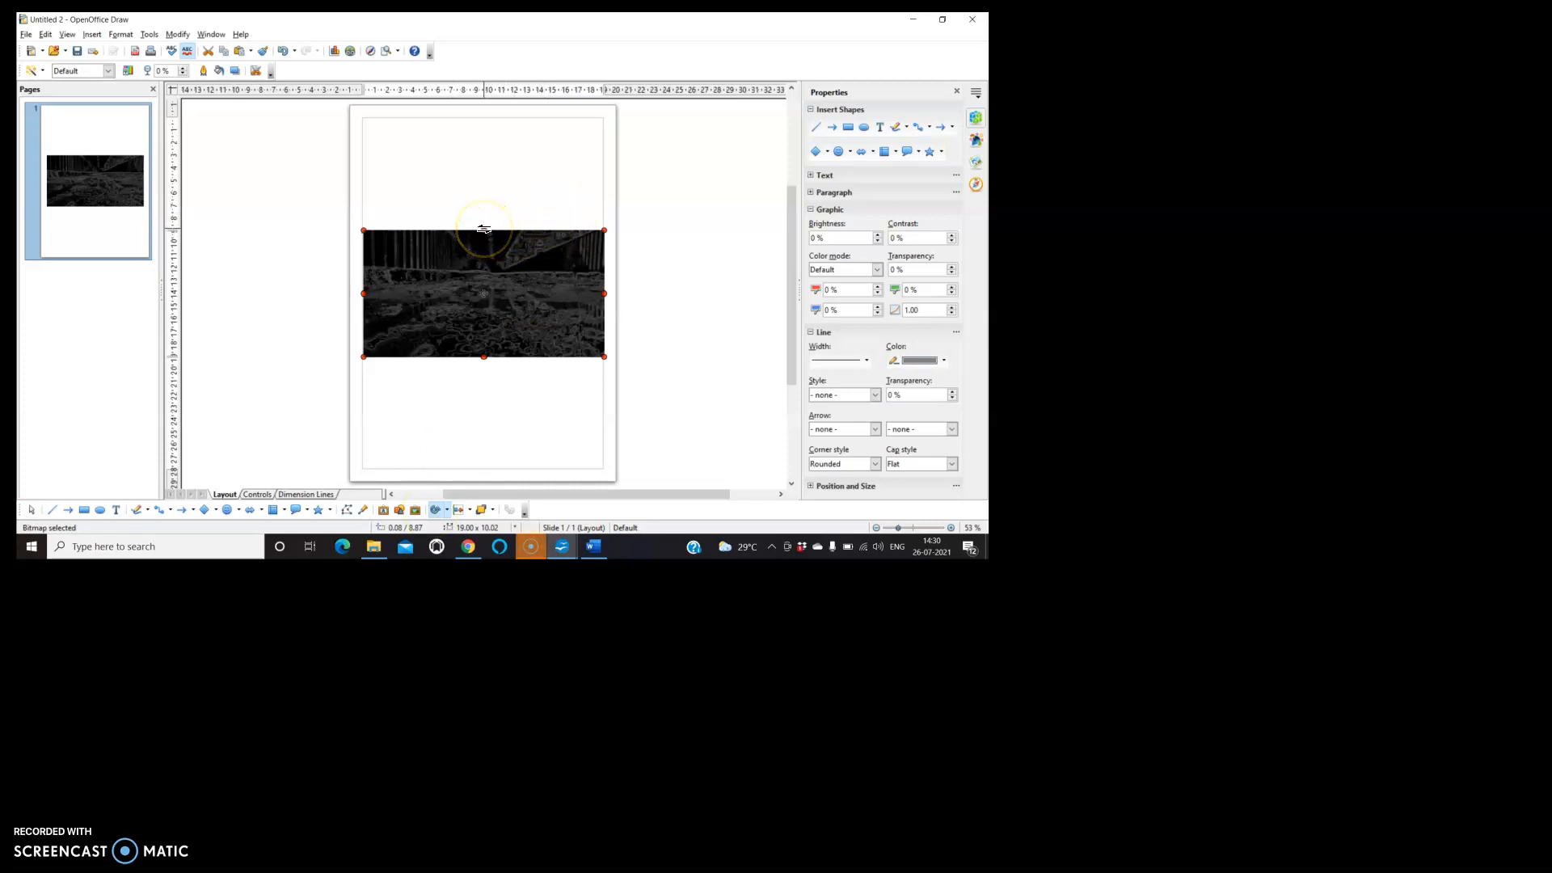
{"action": "left_click", "coordinate": [464, 229]}
{"action": "left_click", "coordinate": [464, 463]}
{"action": "left_click", "coordinate": [491, 332]}
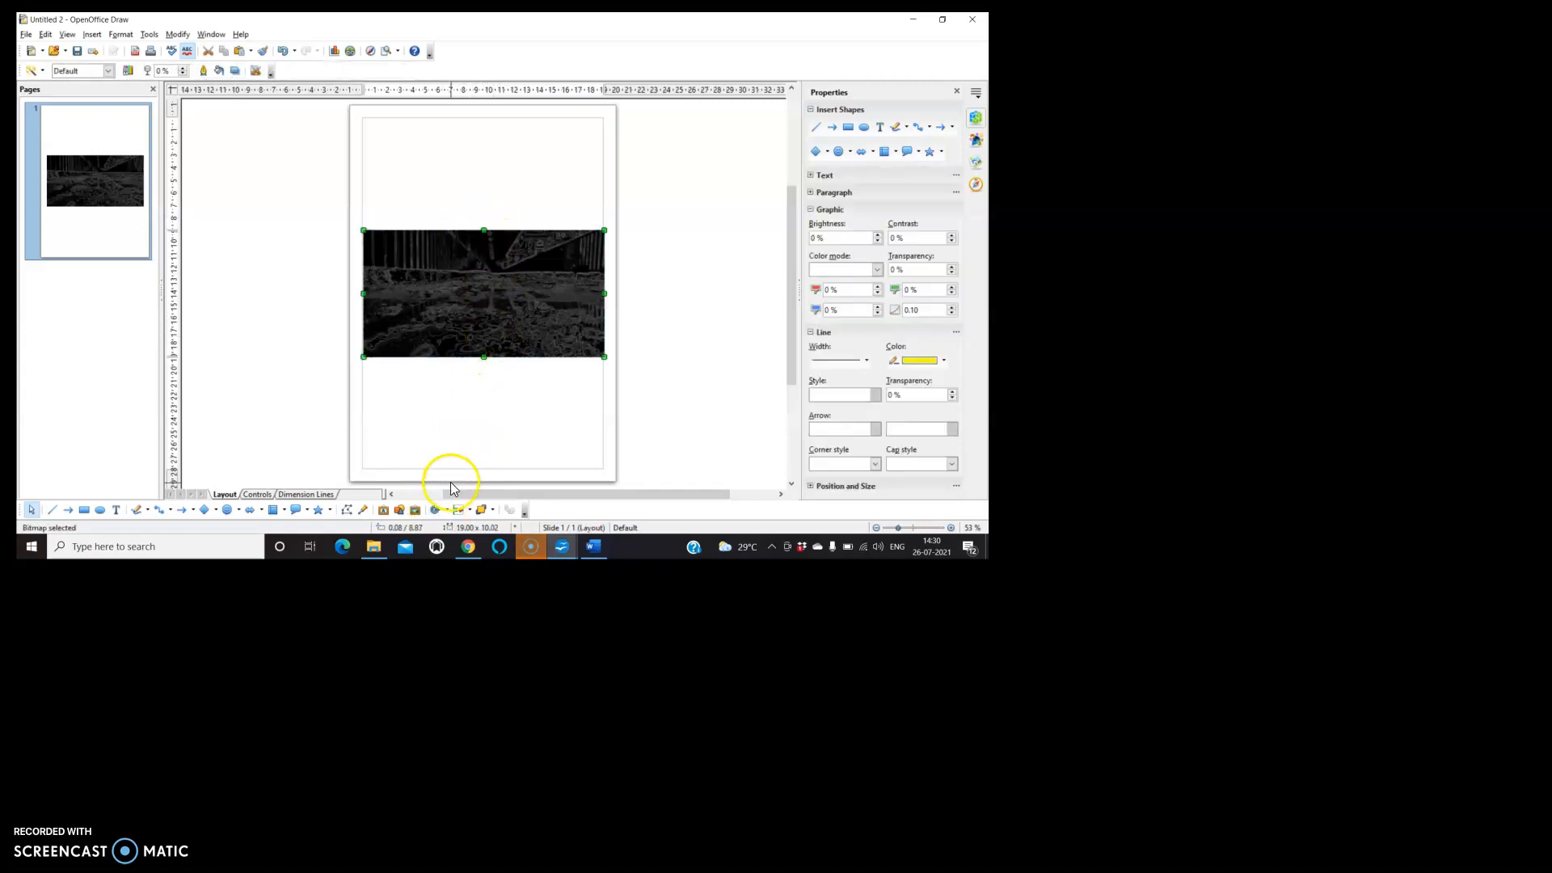
- Rotate the pasted picture counterclockwise in two turns until it lies diagonally across the drawing page
{"action": "left_click", "coordinate": [439, 512]}
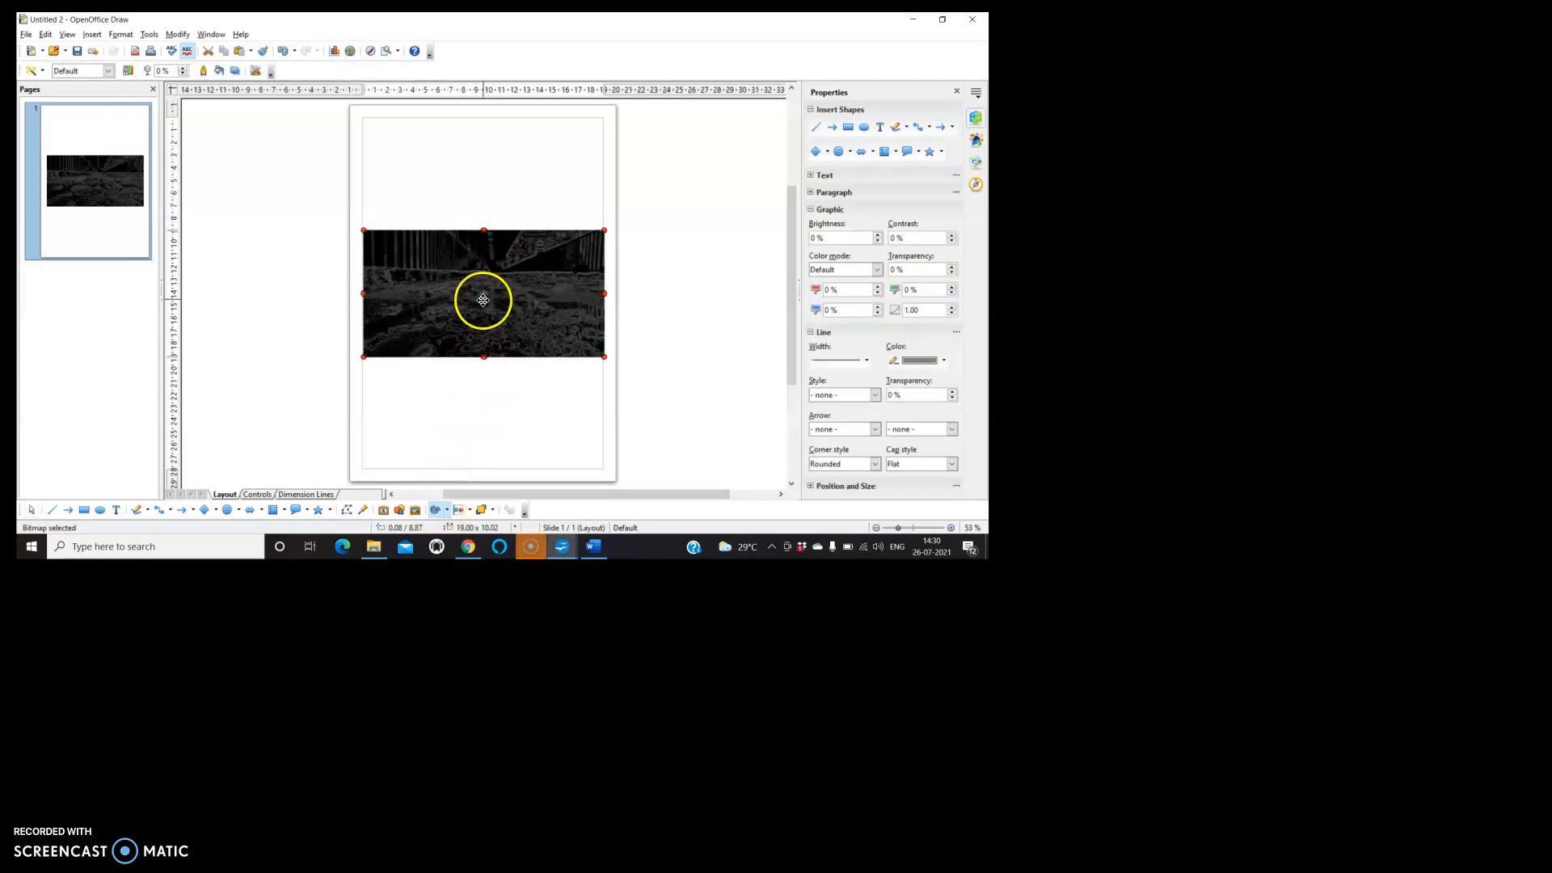
{"action": "mouse_move", "coordinate": [481, 291]}
{"action": "left_mouse_down"}
{"action": "mouse_move", "coordinate": [454, 312]}
{"action": "mouse_move", "coordinate": [487, 308]}
{"action": "left_mouse_up"}
{"action": "left_click_drag", "start_coordinate": [366, 244], "coordinate": [360, 322]}
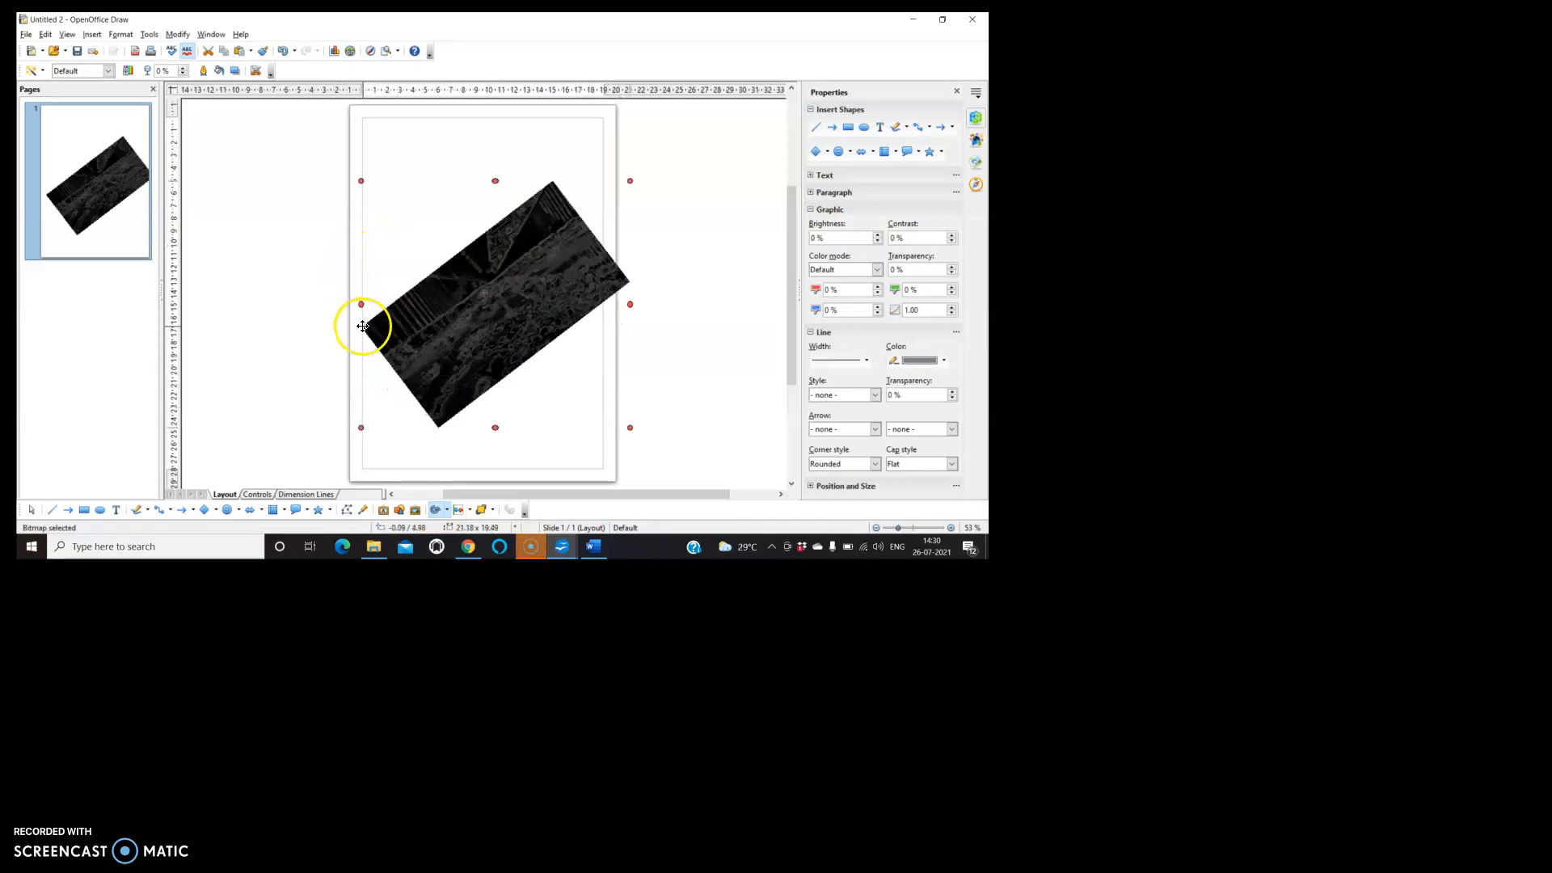
{"action": "left_click_drag", "start_coordinate": [362, 429], "coordinate": [388, 457]}
{"action": "left_click", "coordinate": [443, 353]}
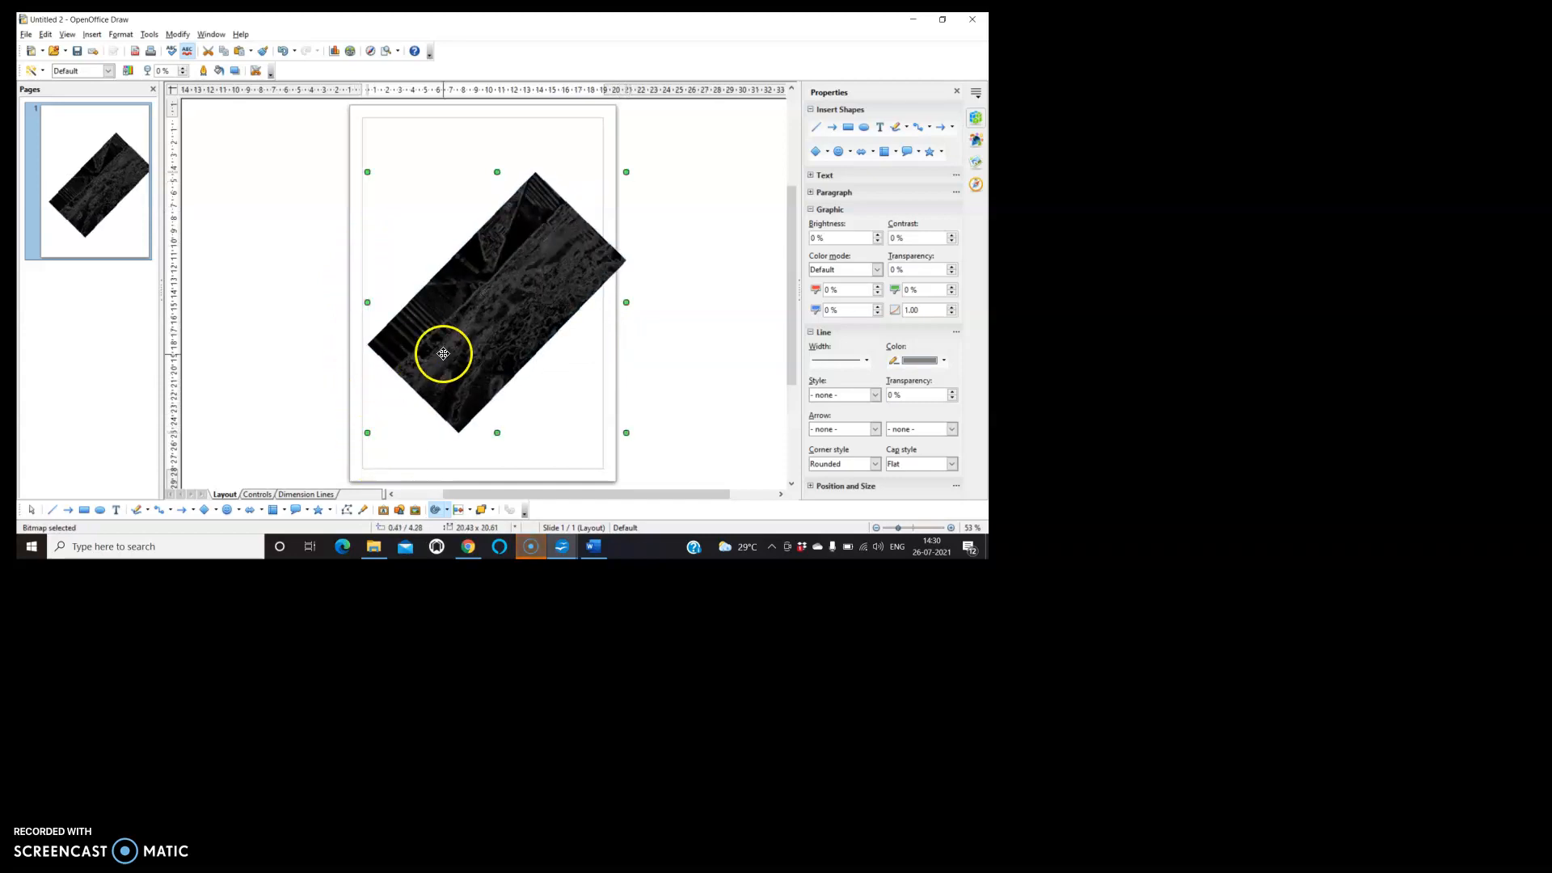
- Switch back to the OpenOffice Writer document and paste the rotated picture on the third page
{"action": "key", "text": "alt+Tab"}
{"action": "left_click", "coordinate": [579, 380]}
{"action": "left_click_drag", "start_coordinate": [793, 176], "coordinate": [795, 396]}
{"action": "left_click", "coordinate": [401, 220]}
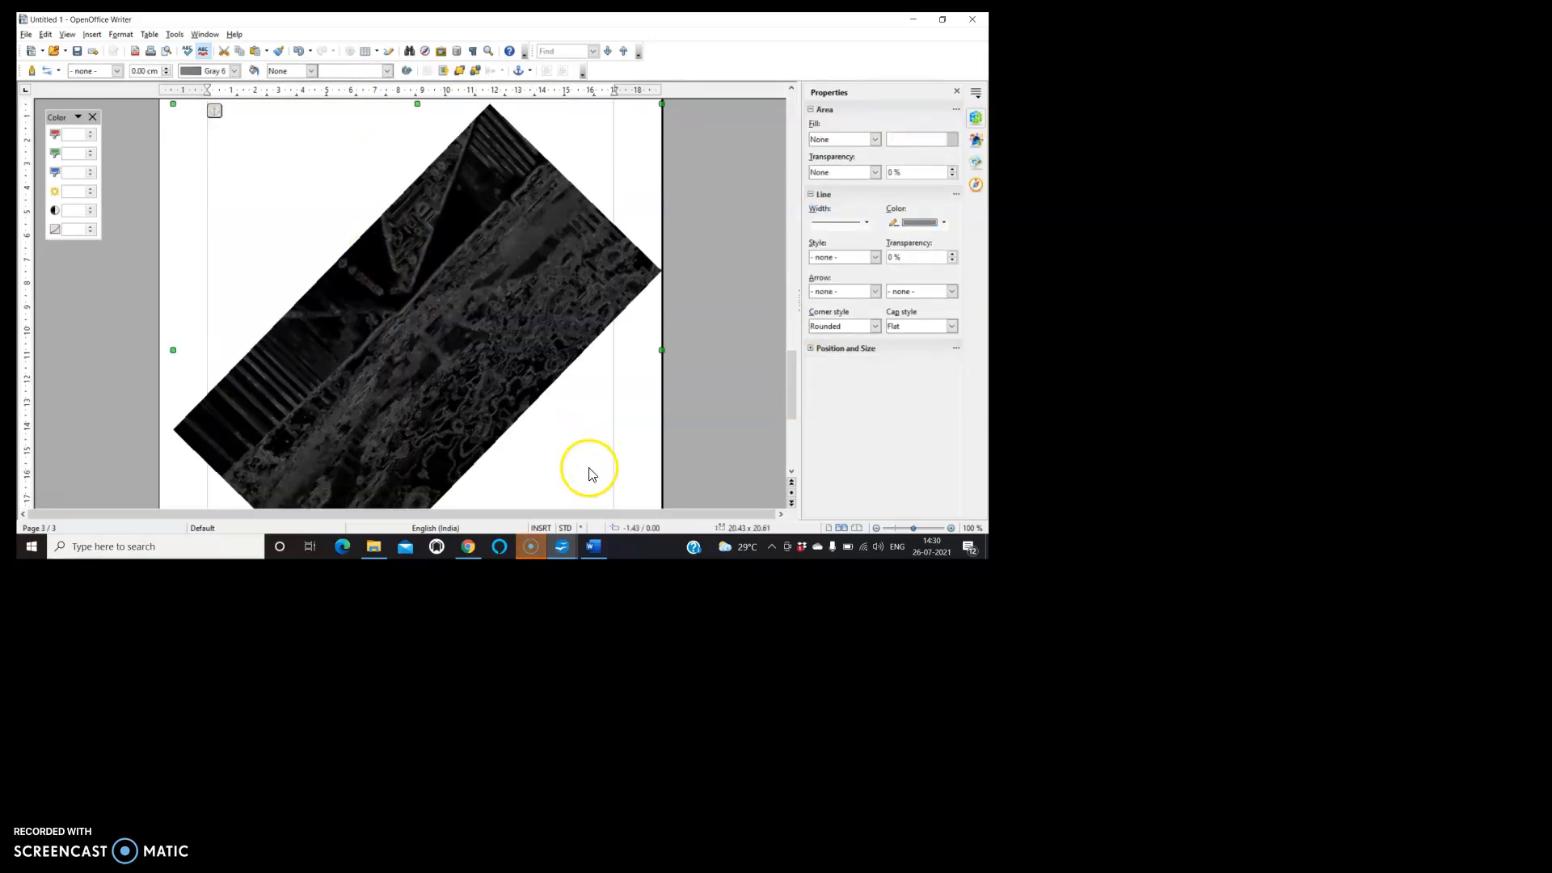
{"action": "left_click_drag", "start_coordinate": [793, 383], "coordinate": [774, 438]}
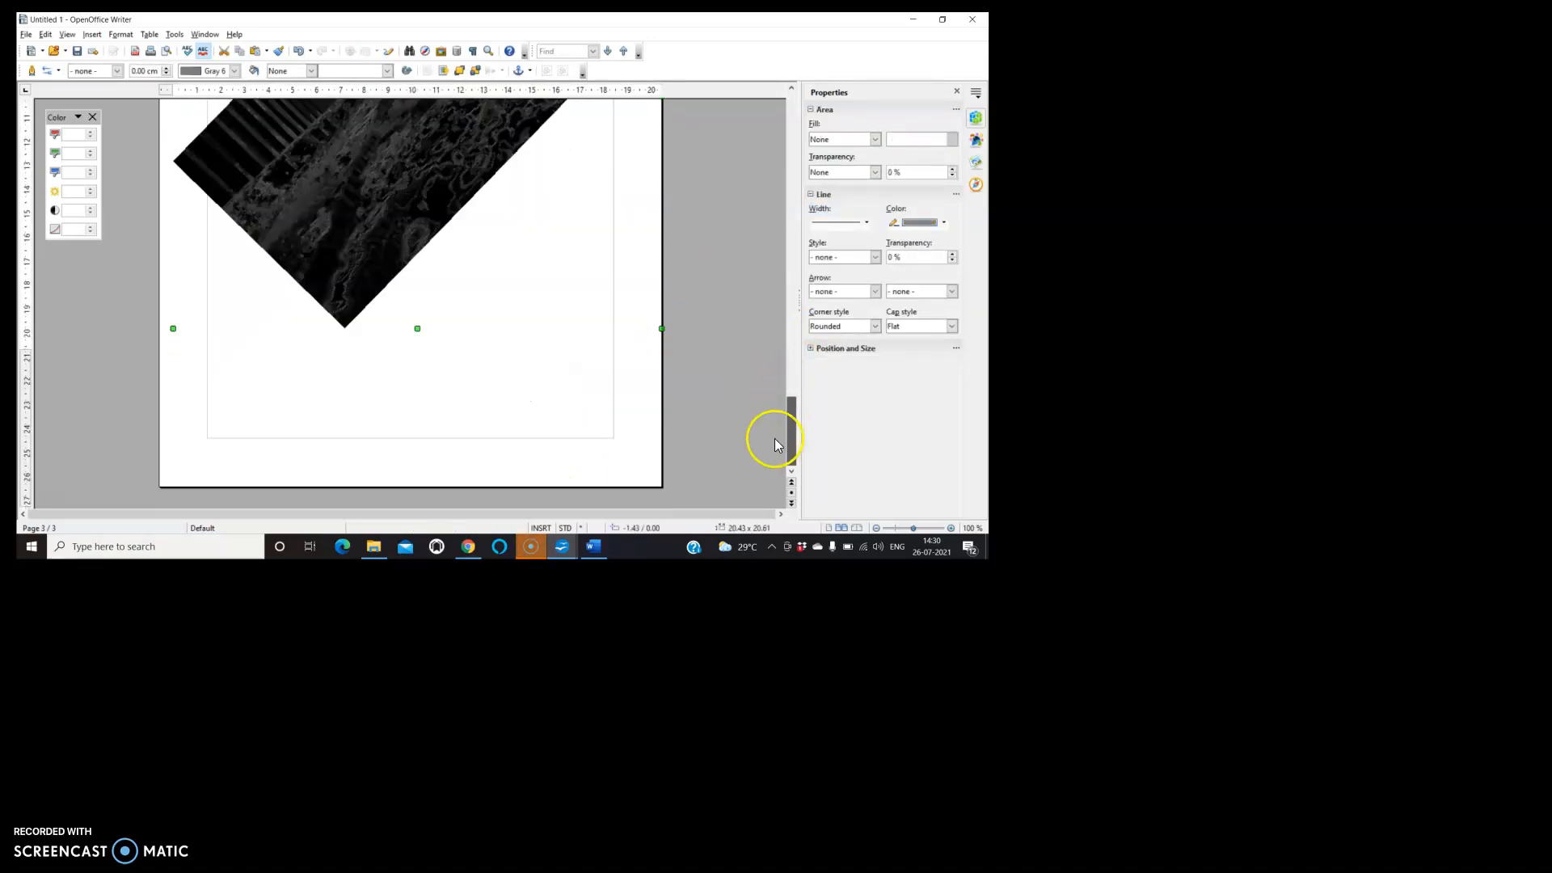
{"action": "left_click", "coordinate": [478, 388]}
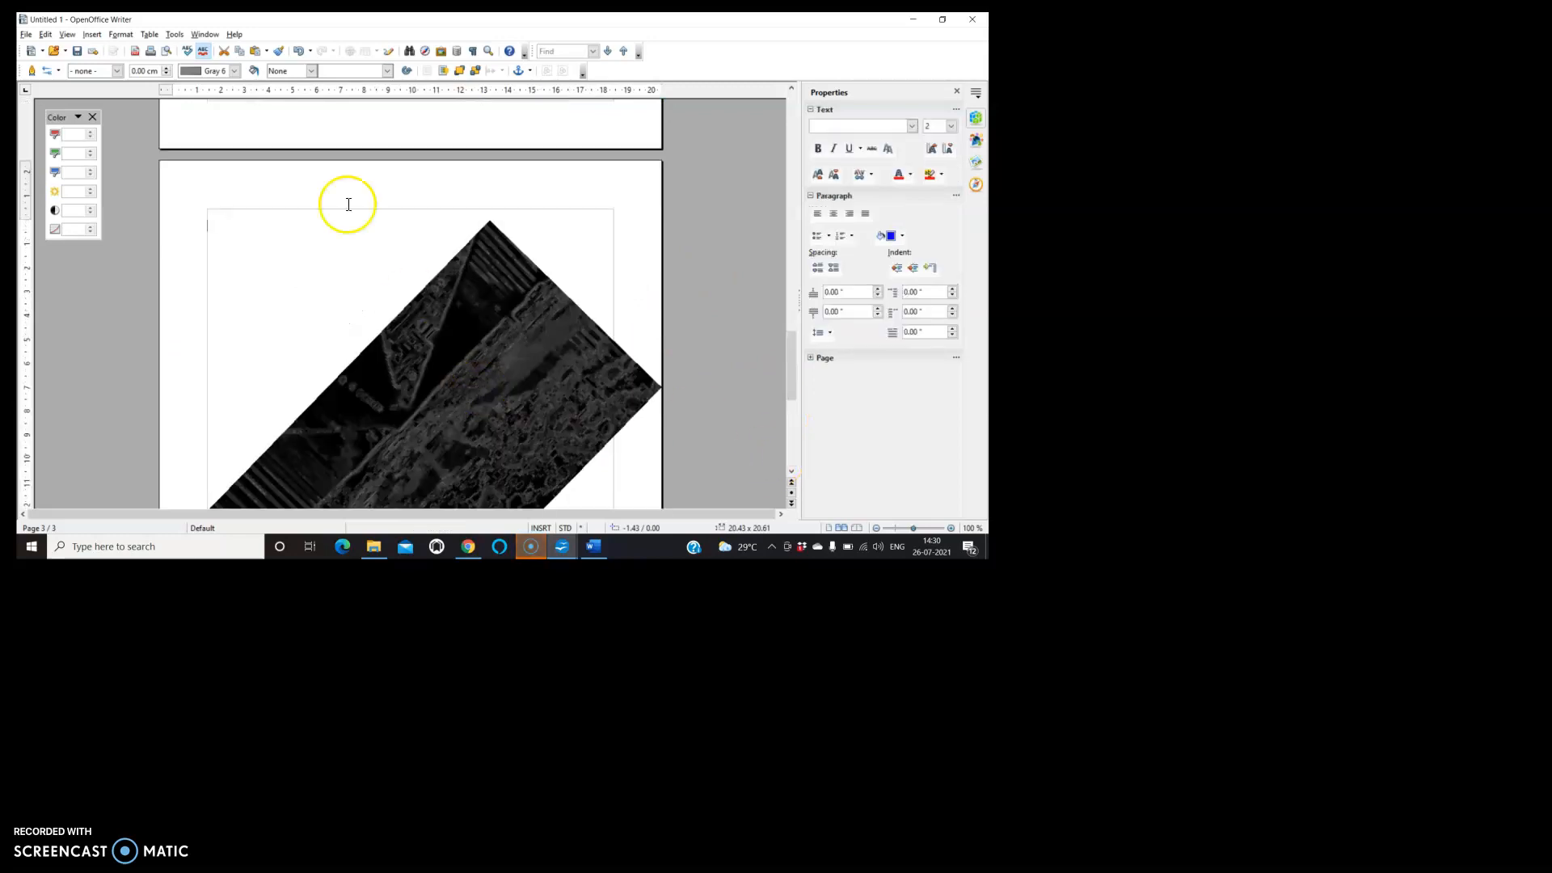
{"action": "left_click", "coordinate": [119, 35]}
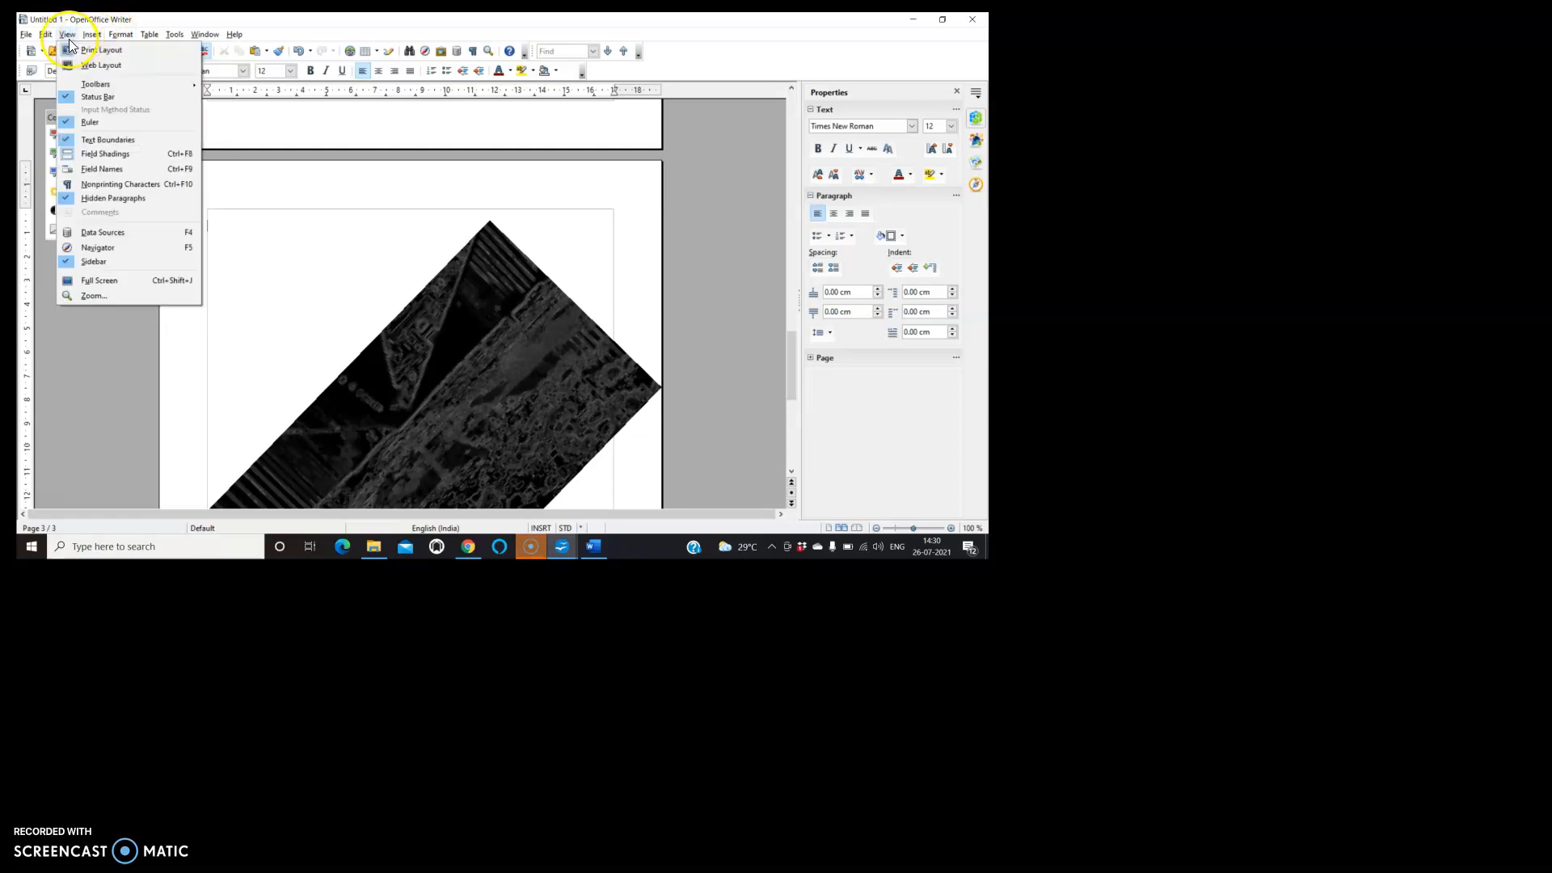
{"action": "left_click", "coordinate": [90, 35]}
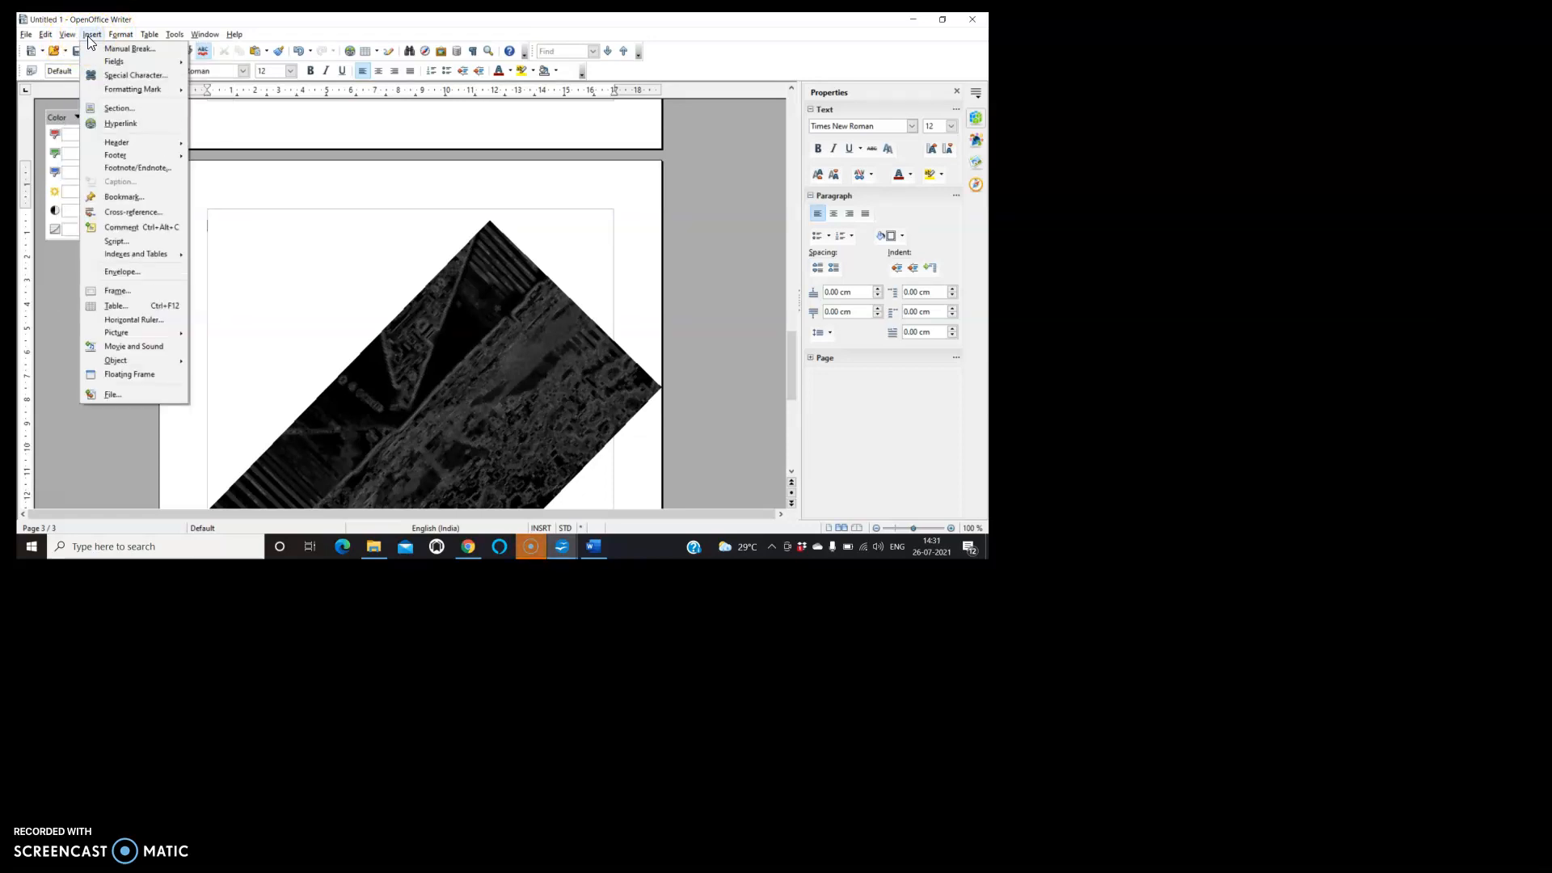
{"action": "left_click", "coordinate": [57, 36]}
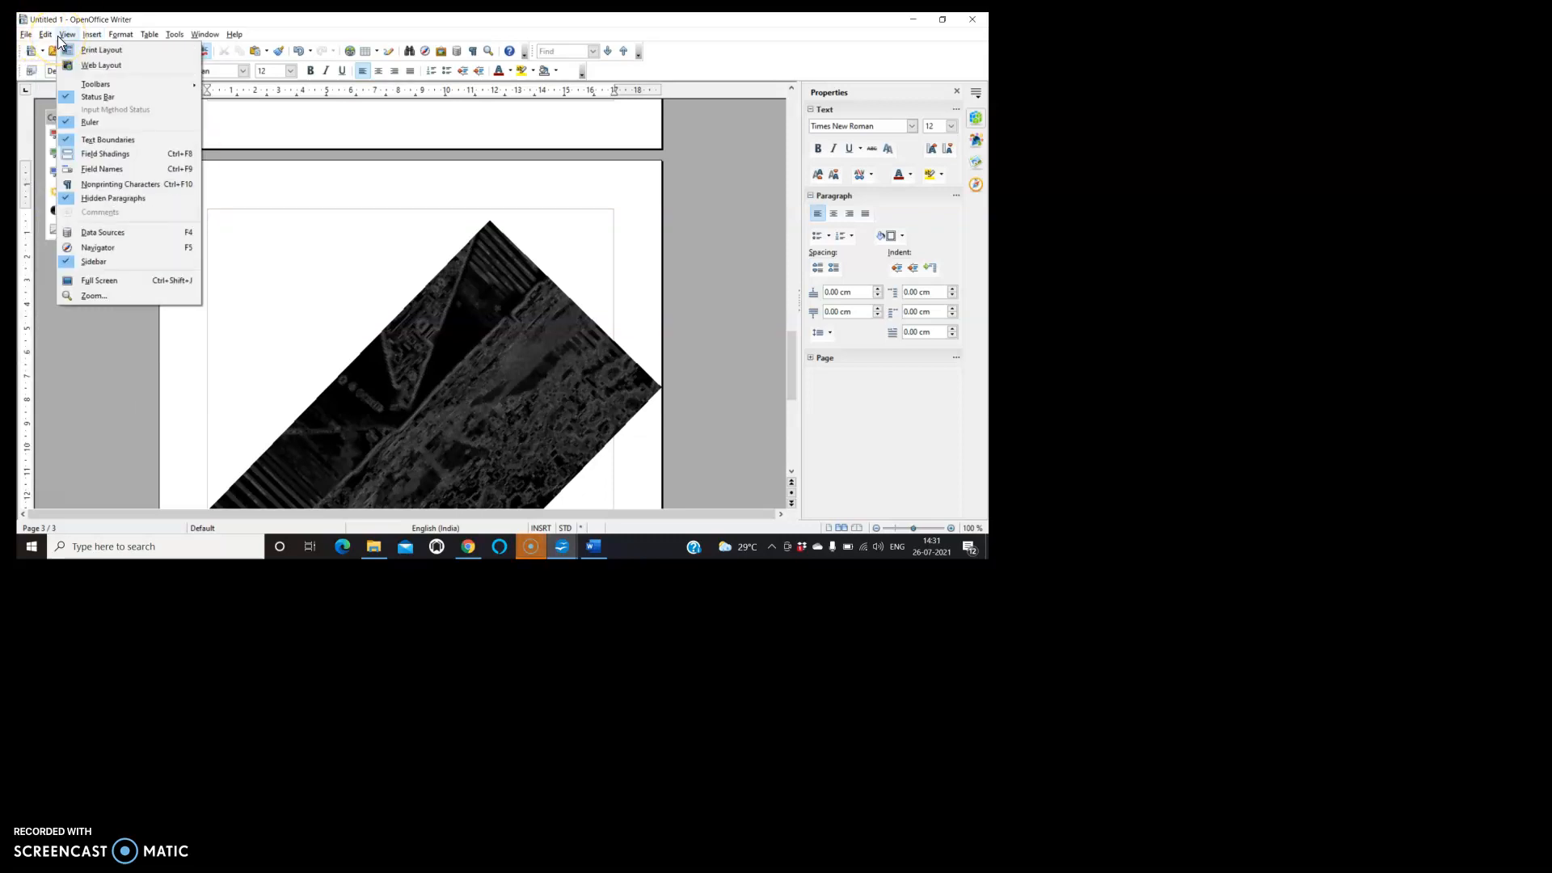
{"action": "left_click", "coordinate": [45, 40]}
{"action": "left_click", "coordinate": [31, 36]}
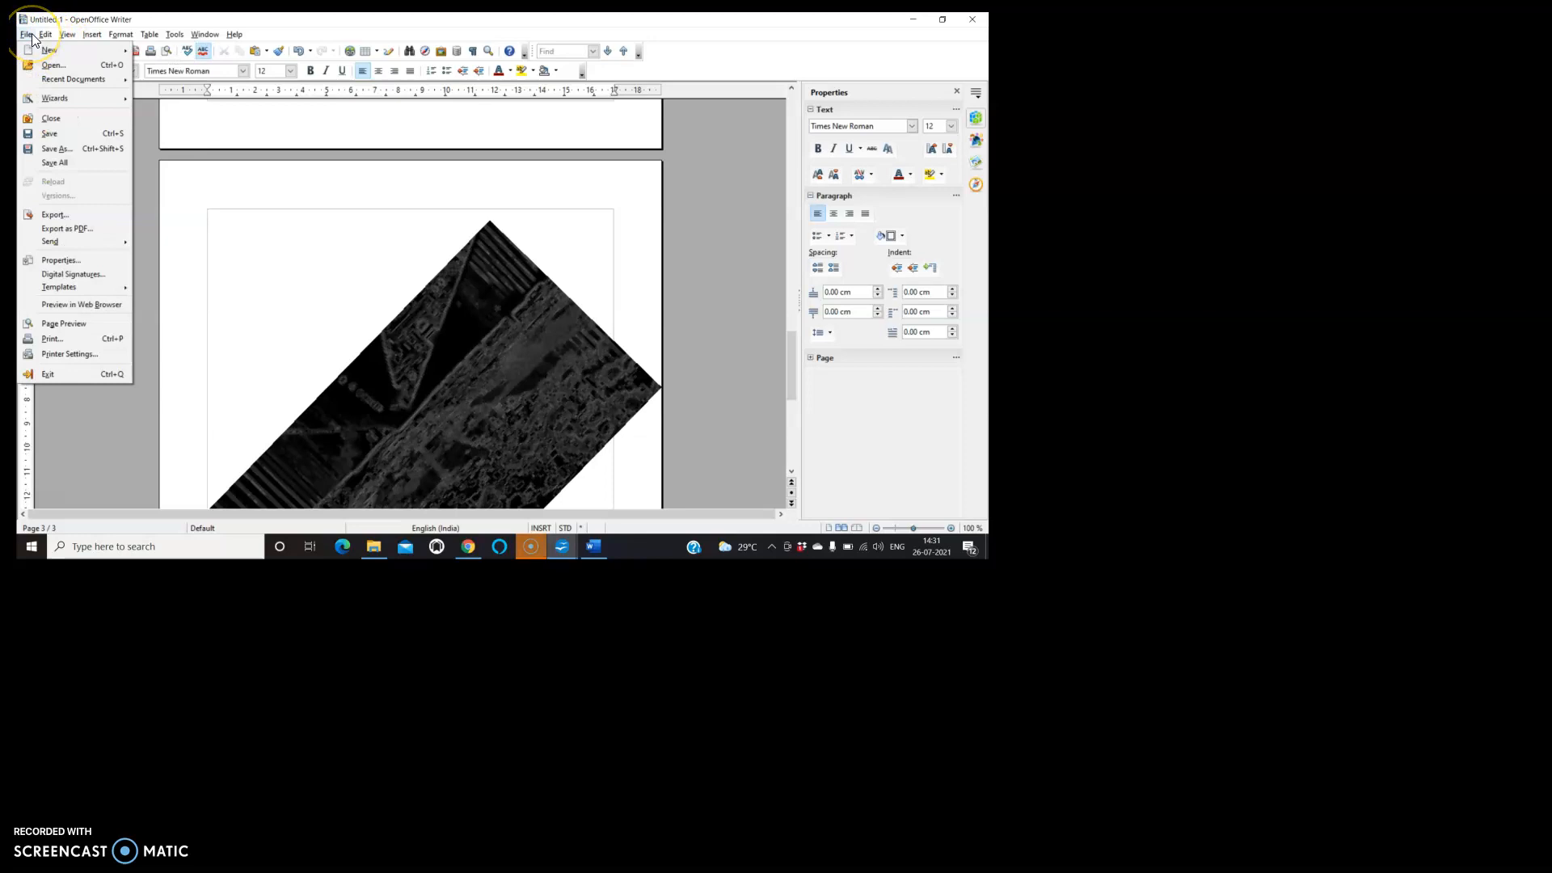
{"action": "left_click", "coordinate": [46, 36]}
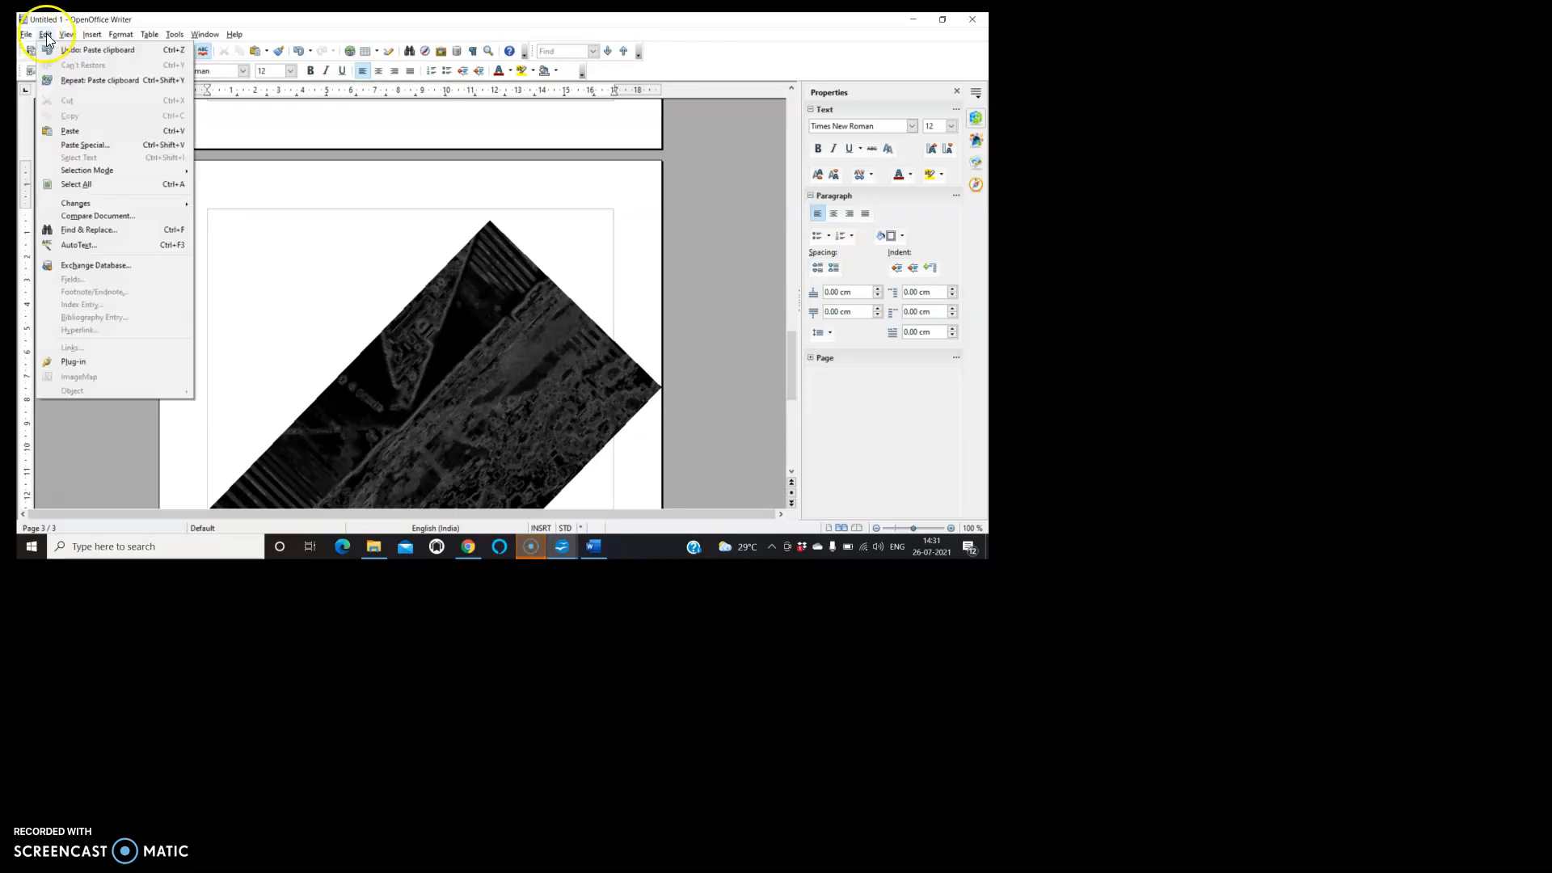
{"action": "left_click", "coordinate": [110, 37]}
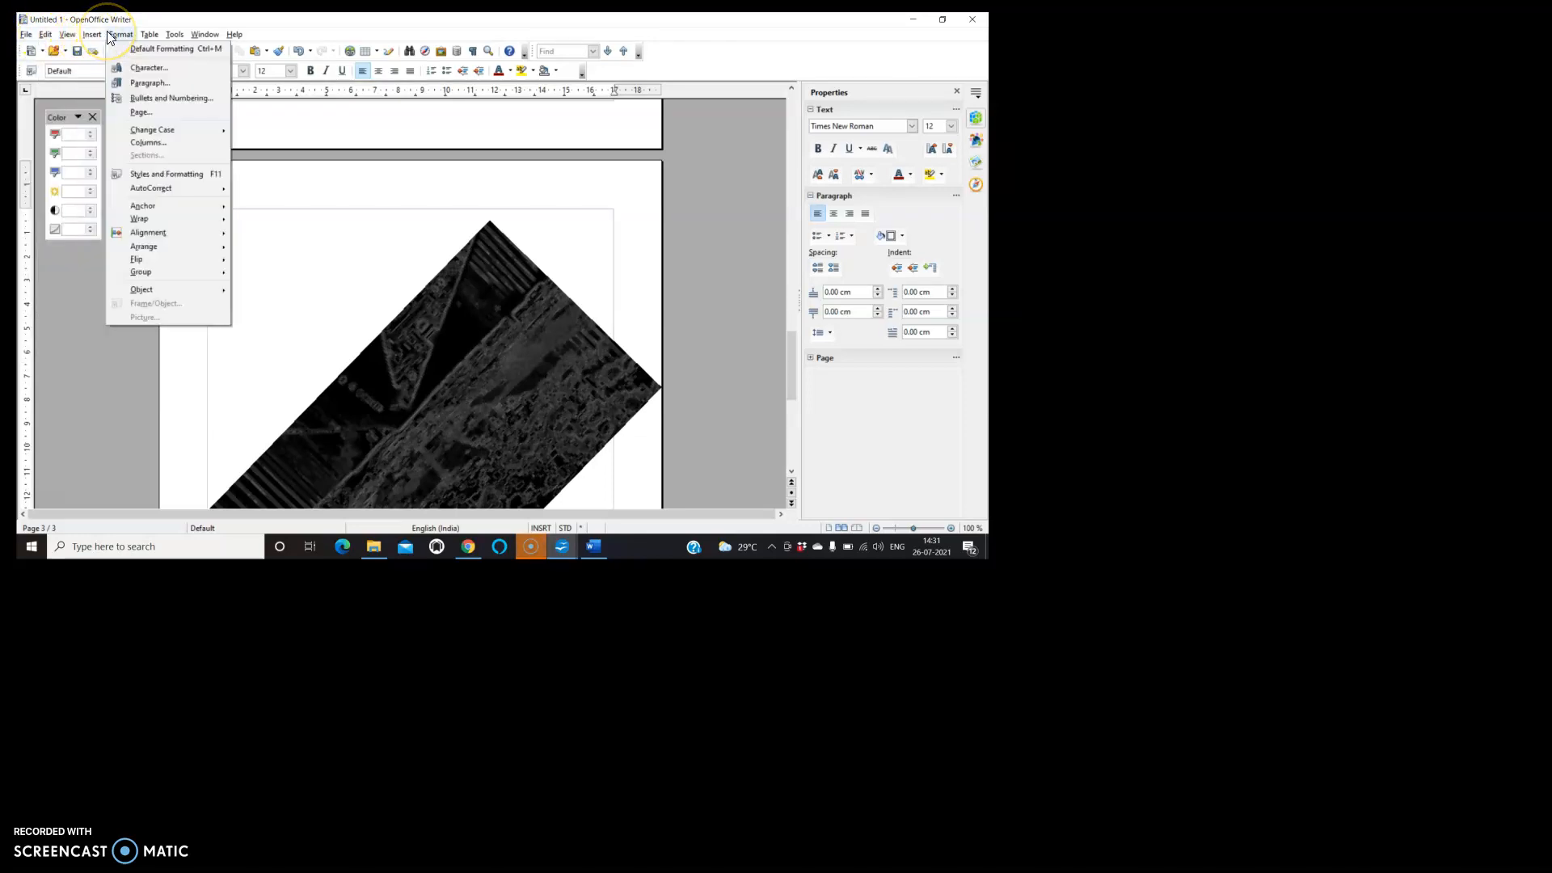
{"action": "left_click", "coordinate": [148, 36]}
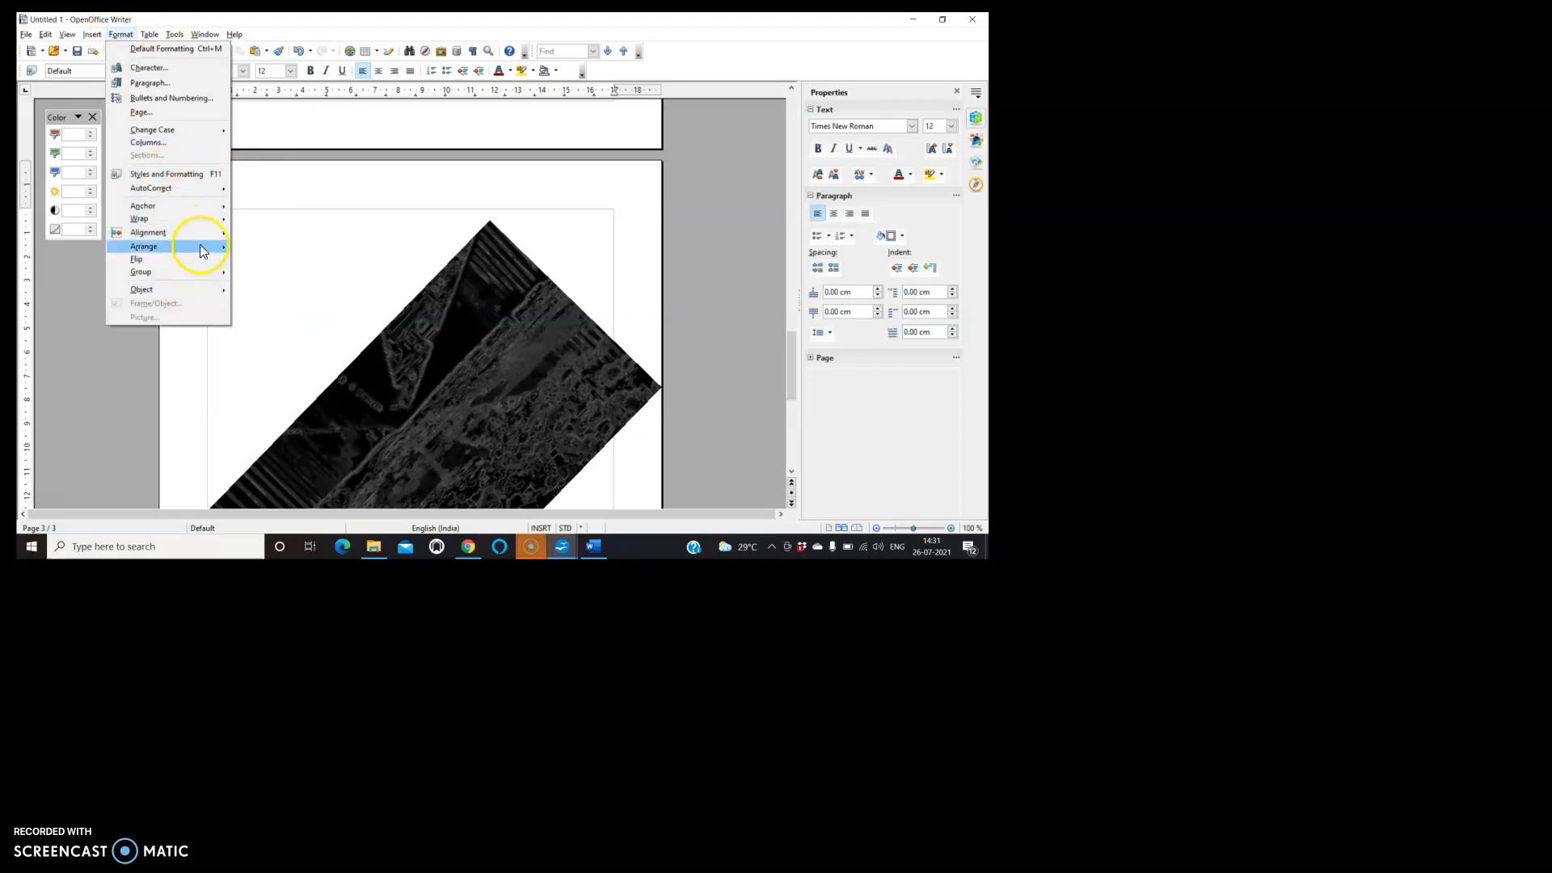
{"action": "left_click", "coordinate": [96, 36]}
{"action": "left_click", "coordinate": [98, 37]}
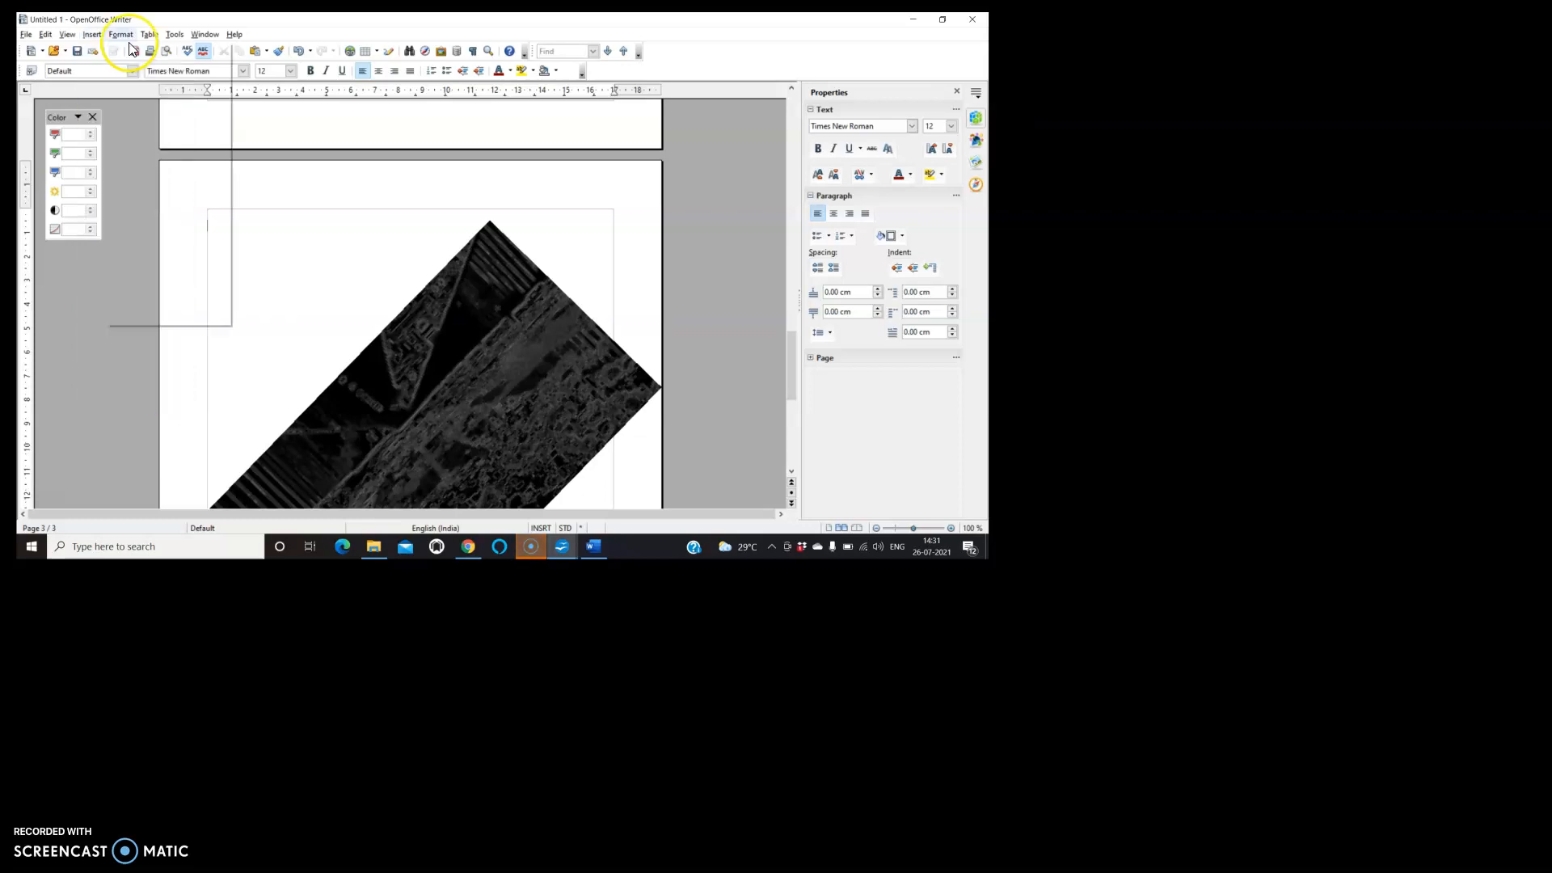
{"action": "mouse_move", "coordinate": [121, 34]}
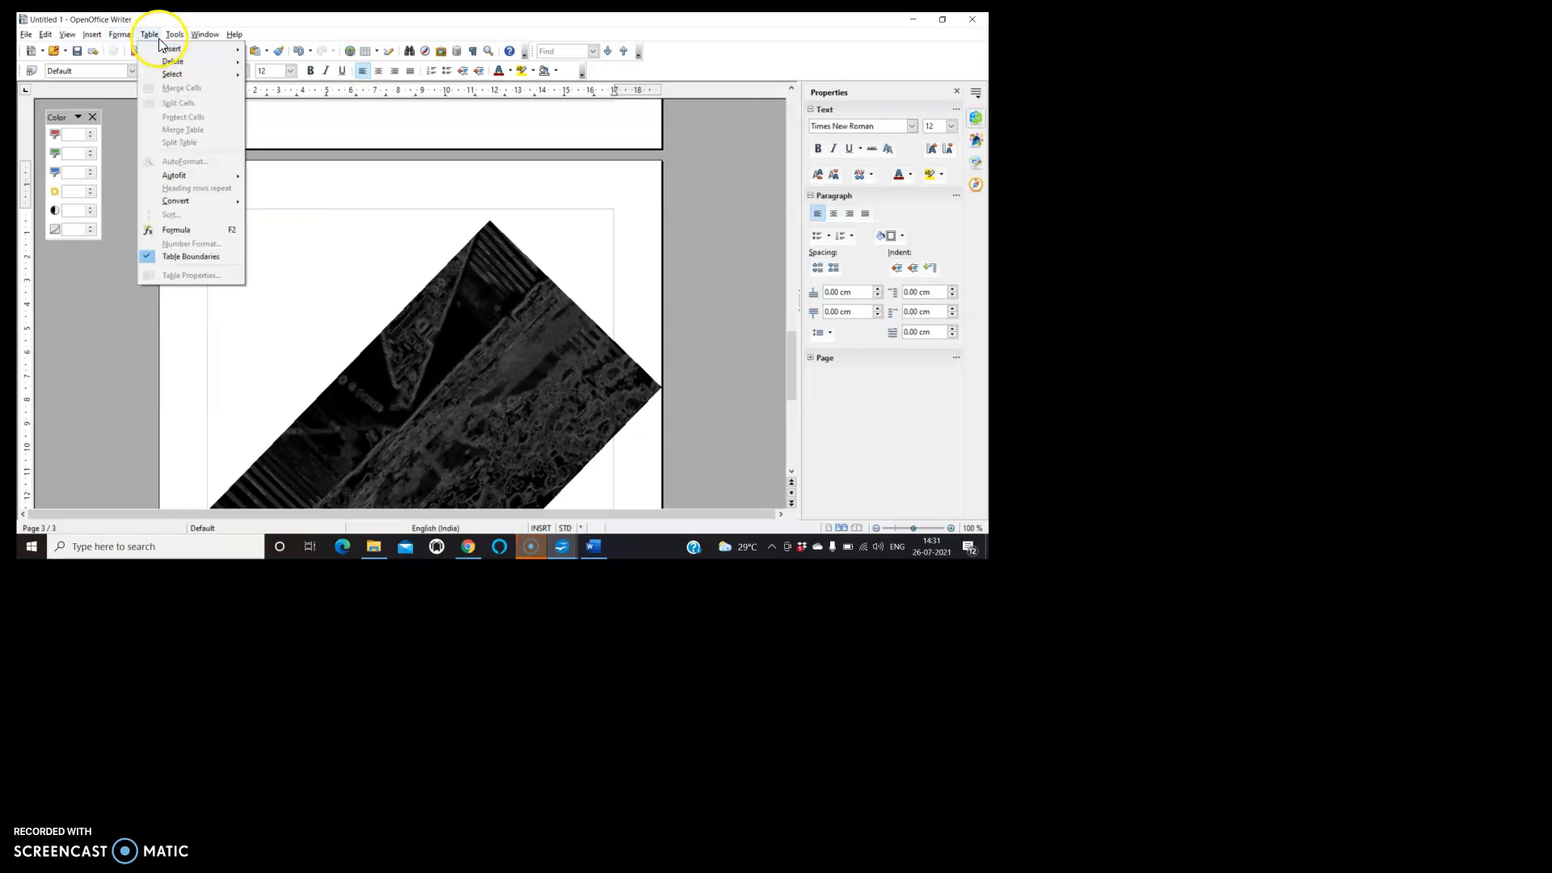
{"action": "mouse_move", "coordinate": [171, 41]}
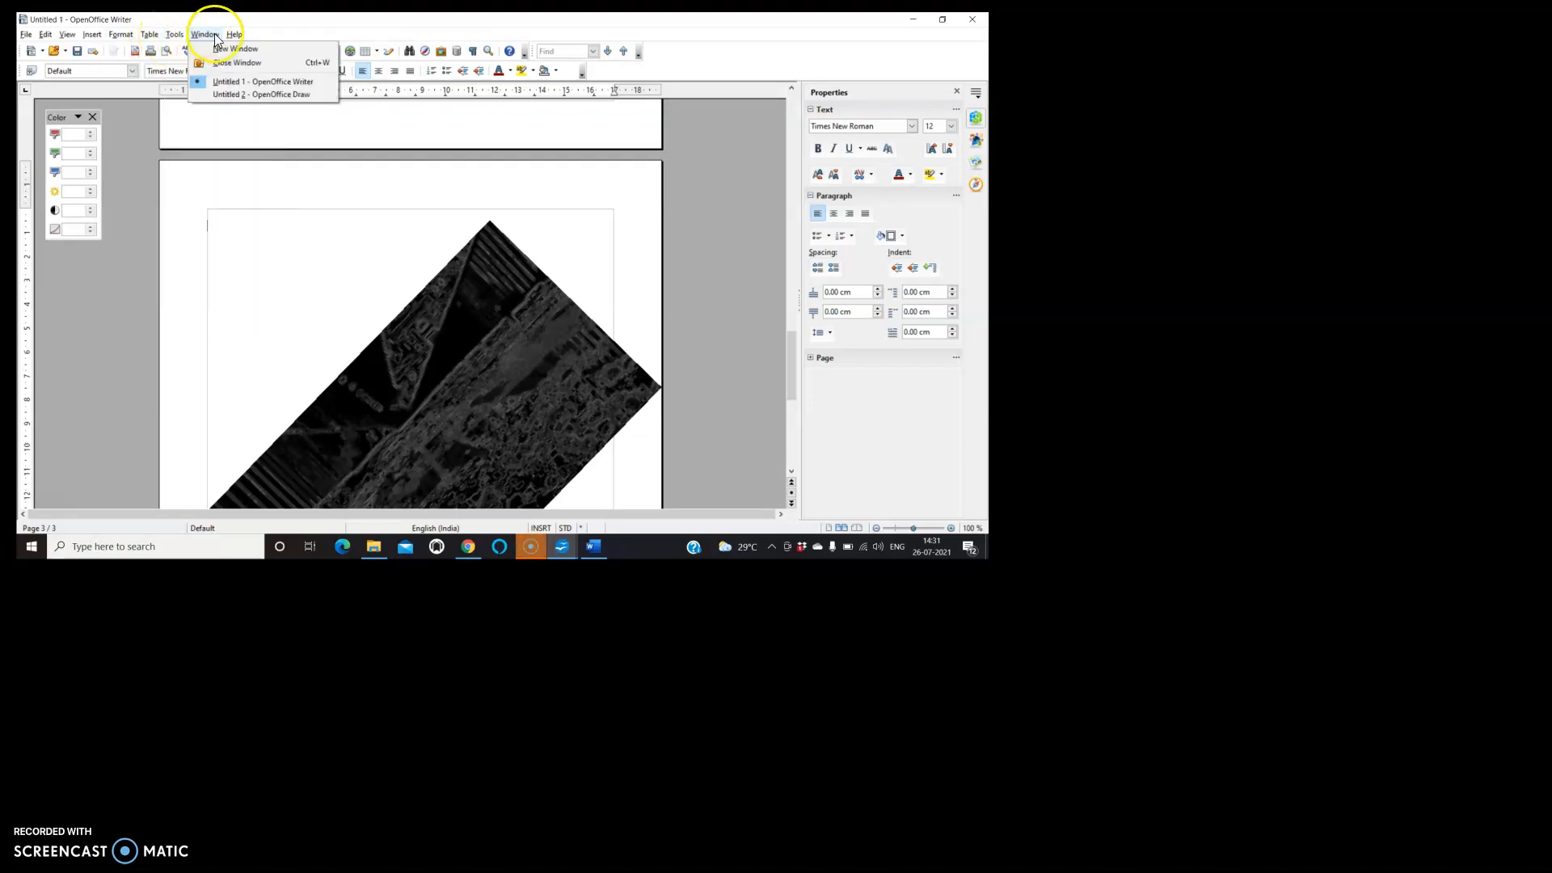
{"action": "left_click", "coordinate": [237, 247]}
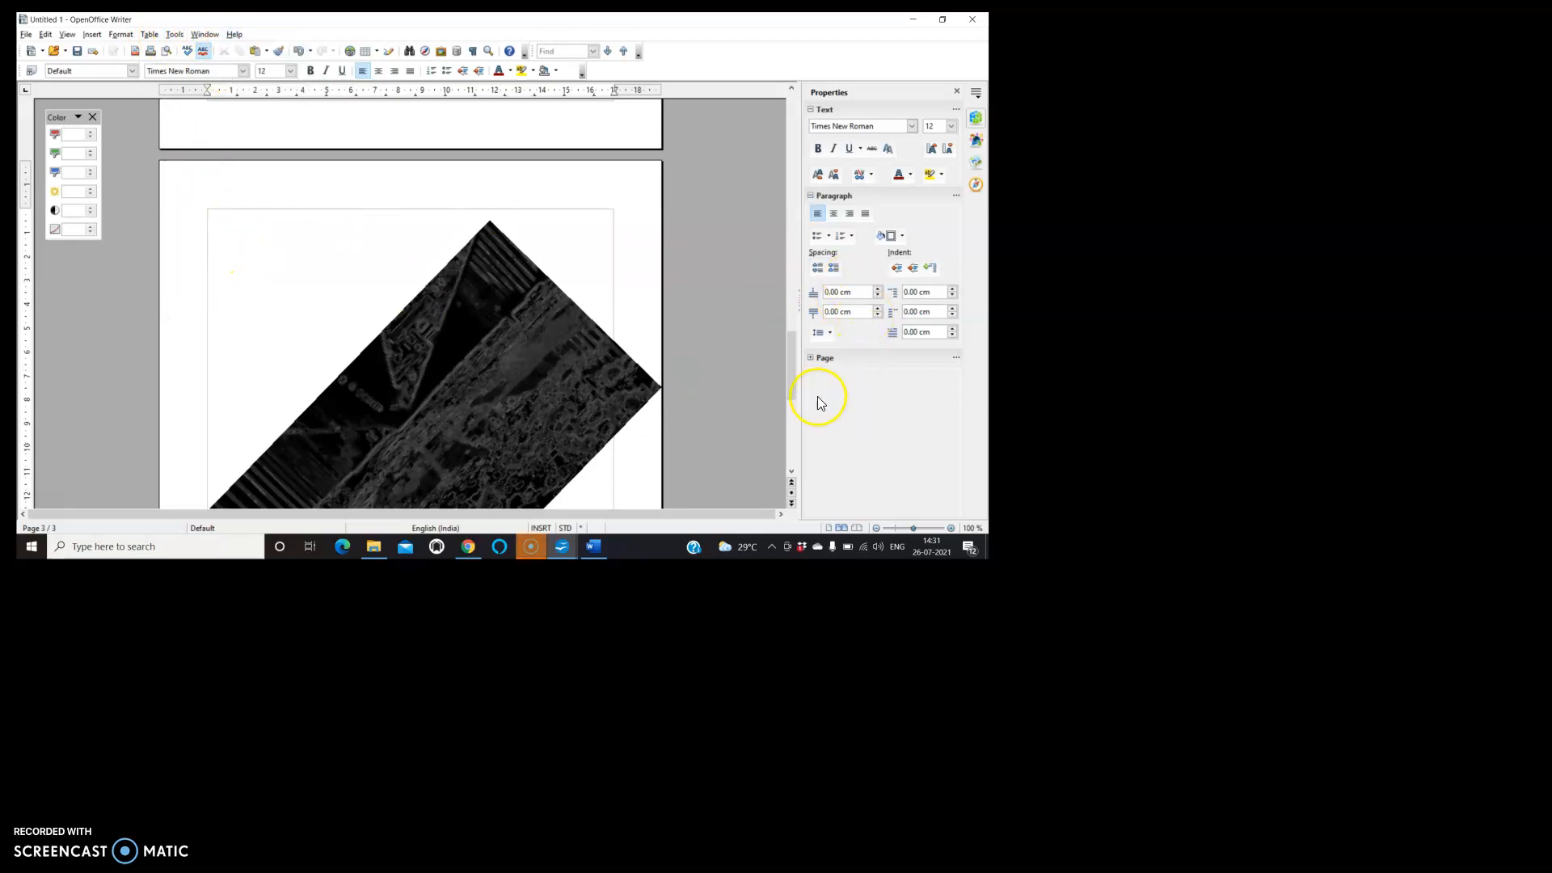
{"action": "left_click_drag", "start_coordinate": [791, 360], "coordinate": [795, 449]}
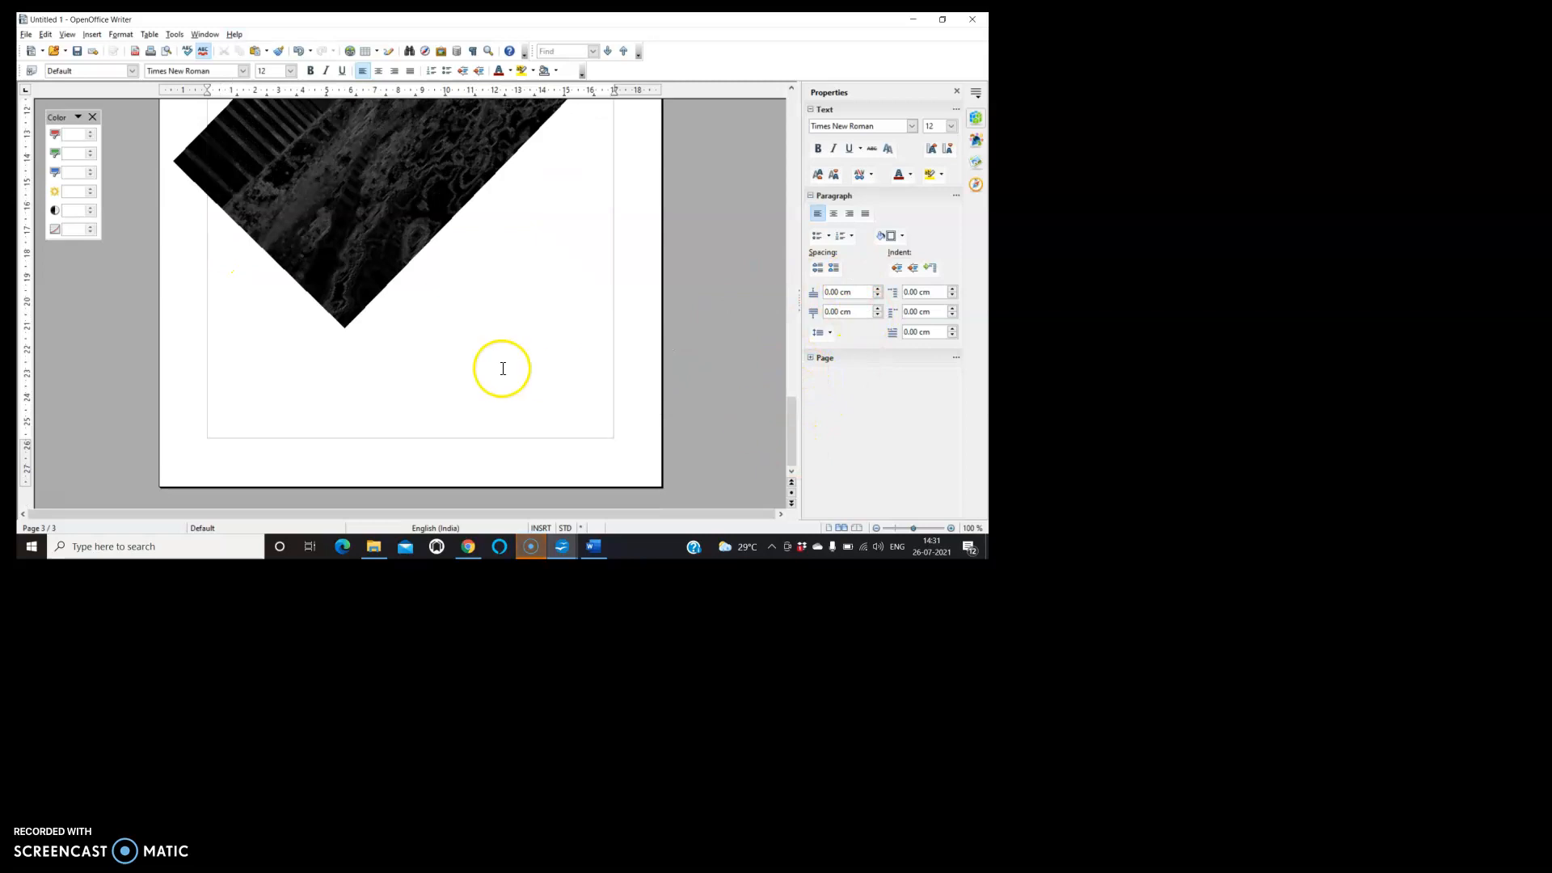
{"action": "scroll", "coordinate": [502, 369], "scroll_direction": "down", "scroll_amount": 5}
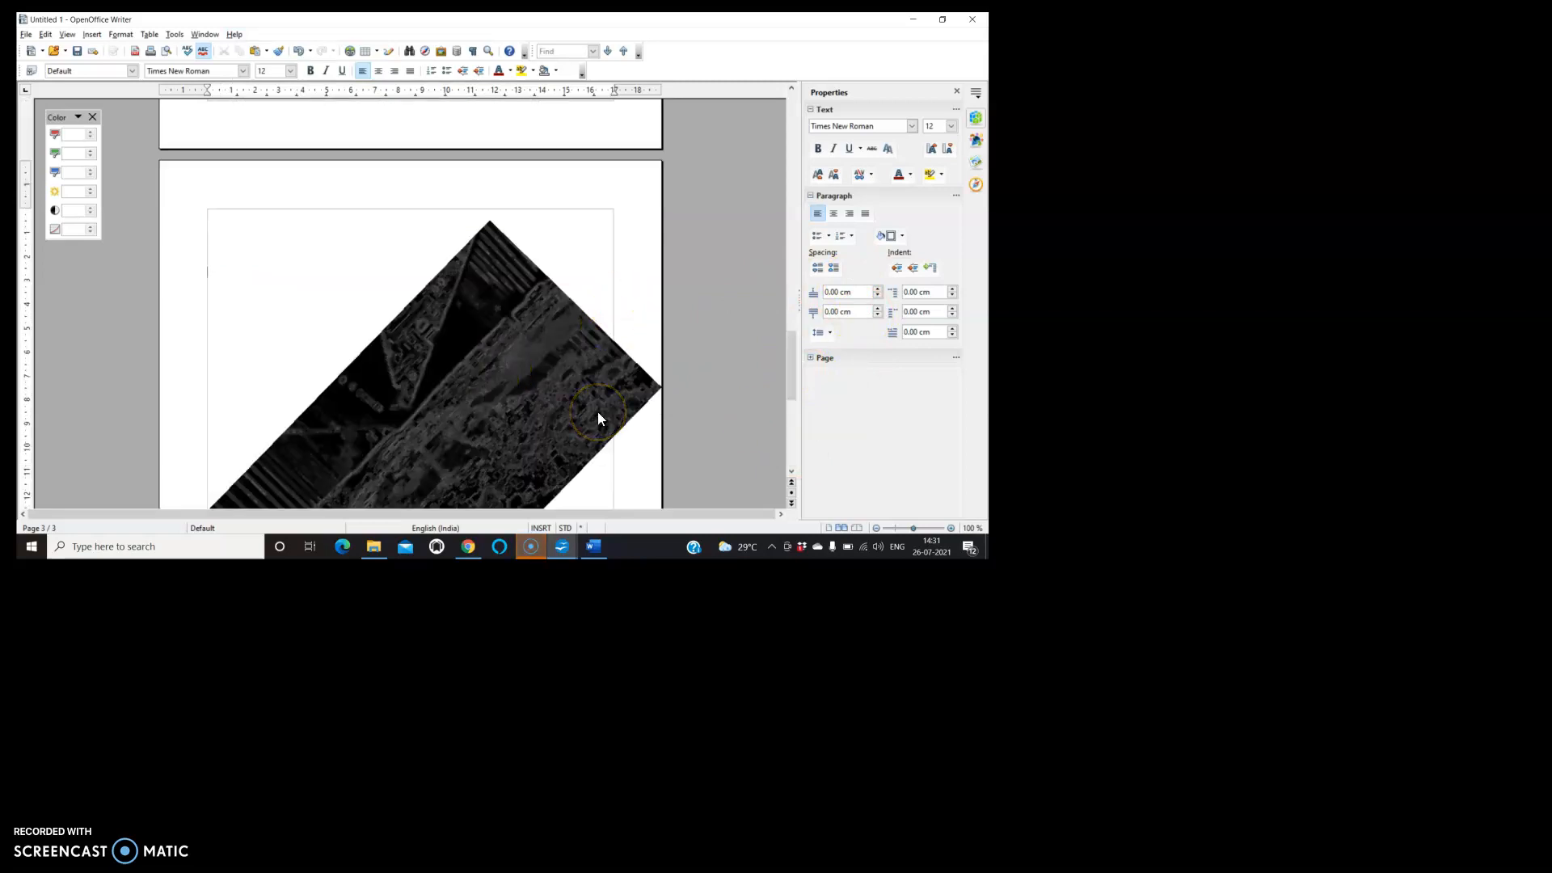
{"action": "scroll", "coordinate": [599, 417], "scroll_direction": "down", "scroll_amount": 2}
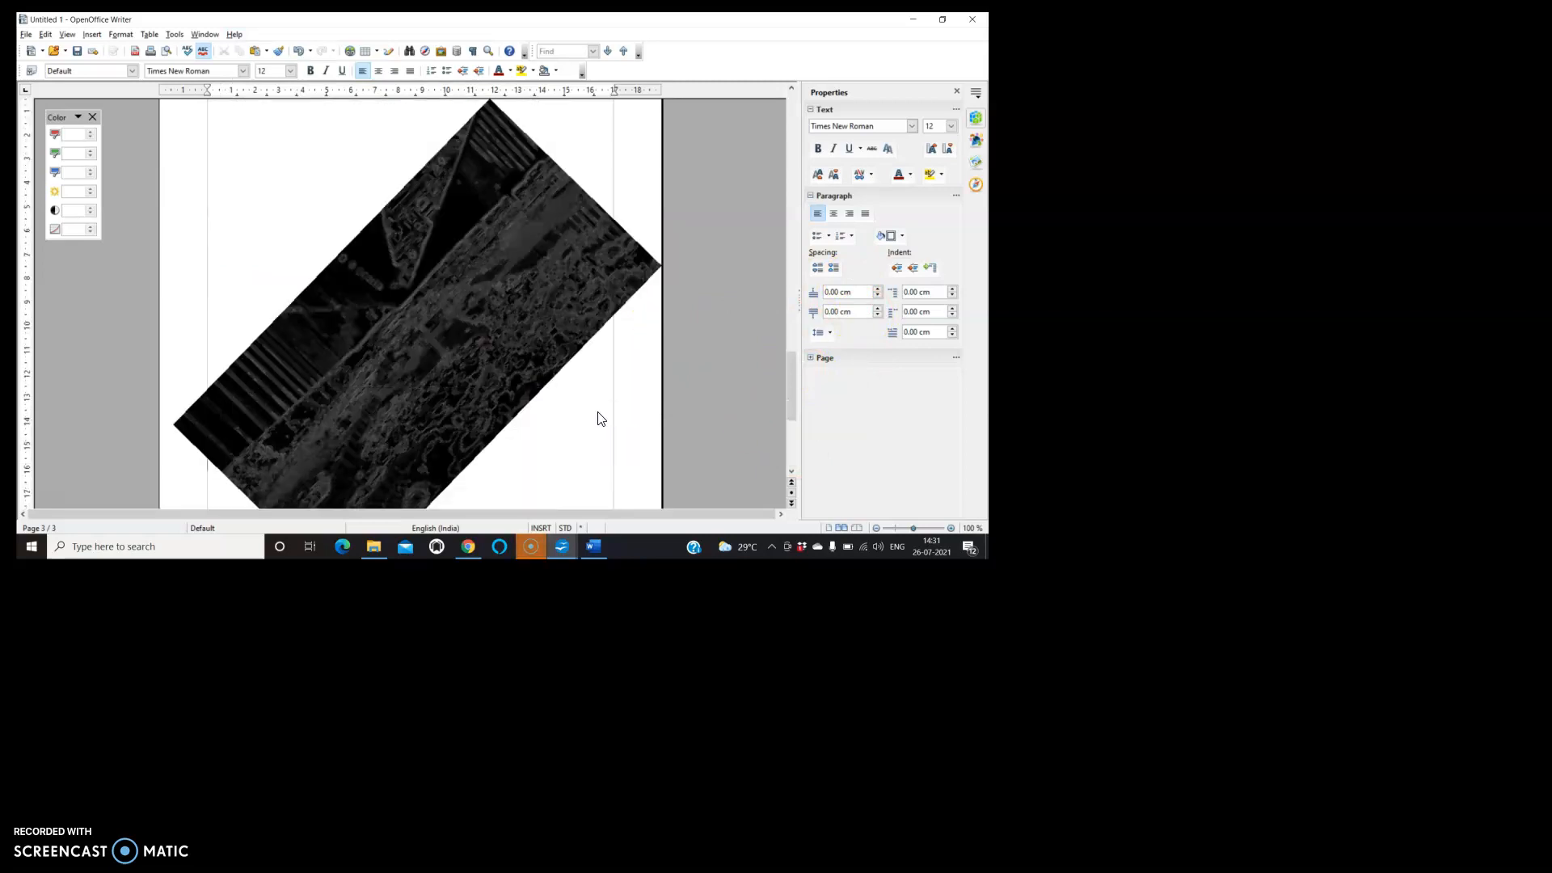
{"action": "scroll", "coordinate": [599, 417], "scroll_direction": "down", "scroll_amount": 2}
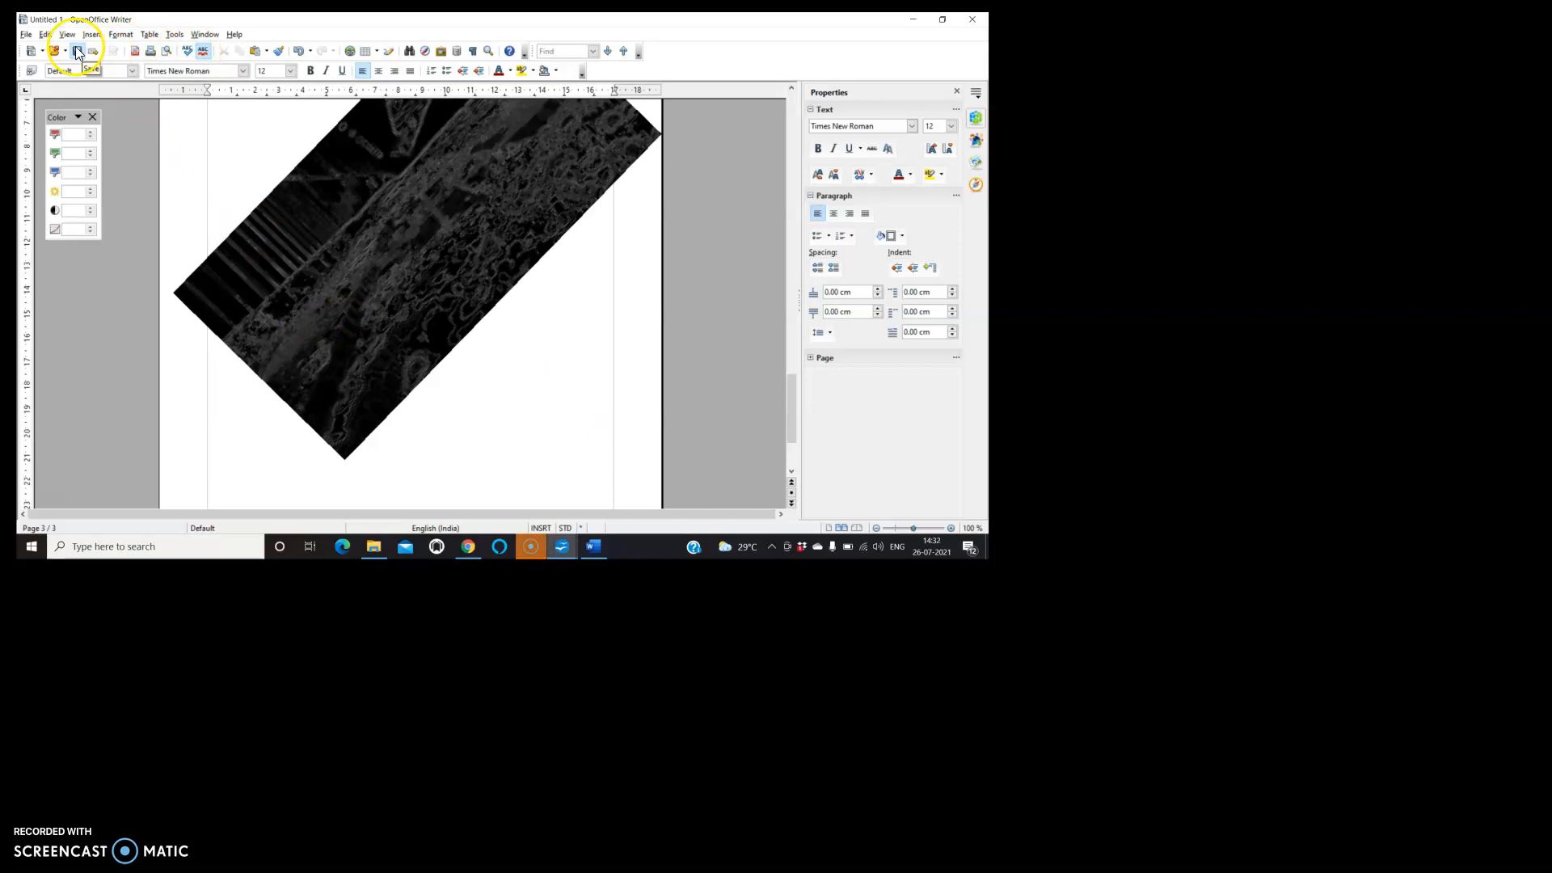
- Show the draw functions in the Writer document and remove Symbol Shapes from the visible drawing tools
{"action": "left_click", "coordinate": [390, 51]}
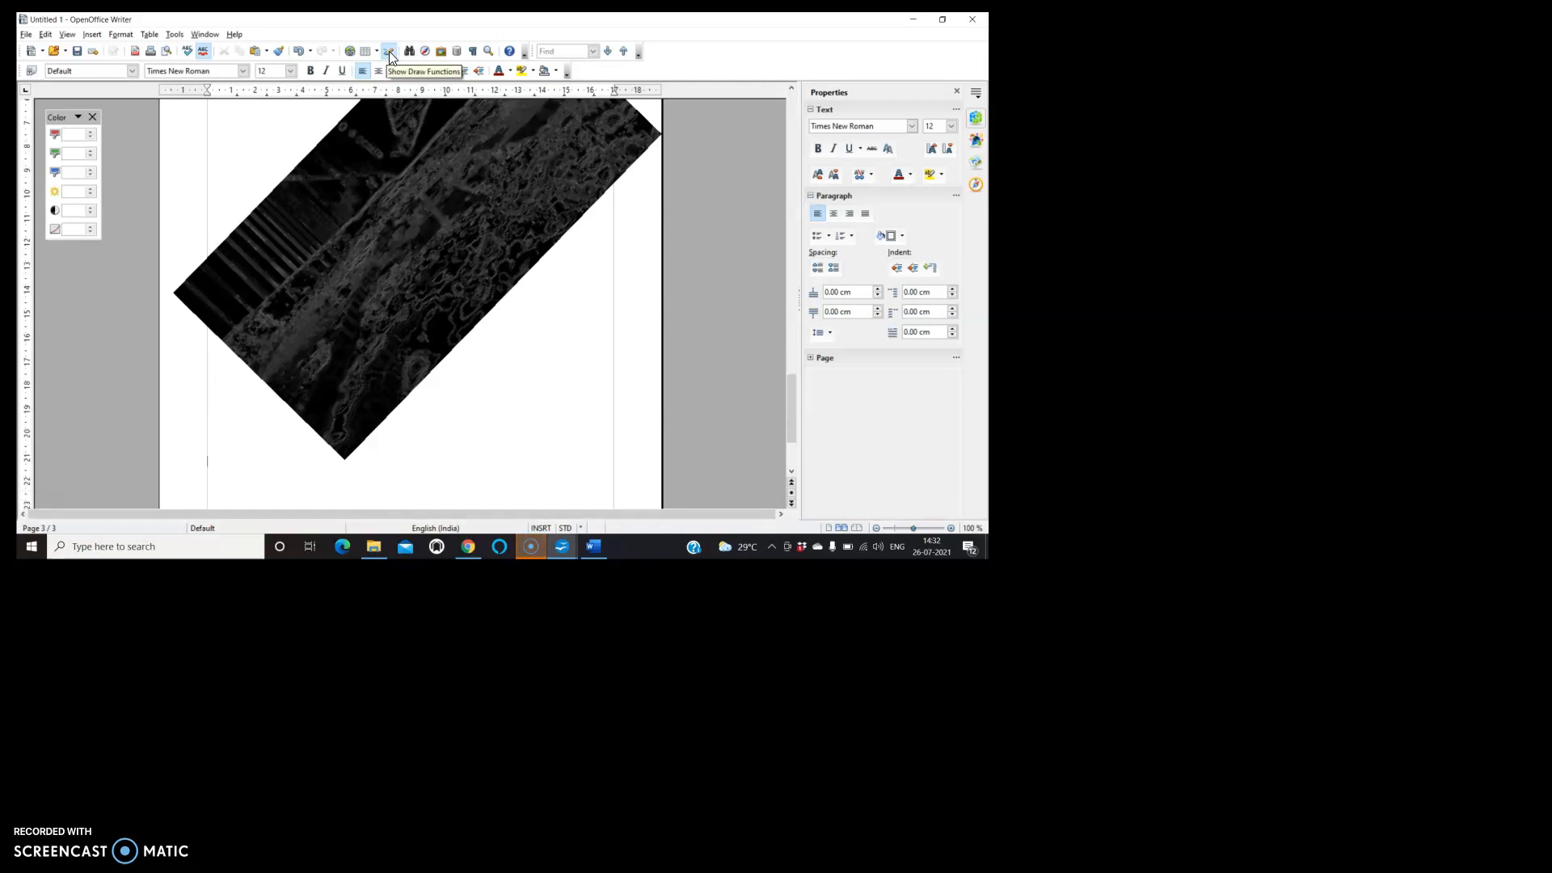
{"action": "left_click", "coordinate": [231, 268]}
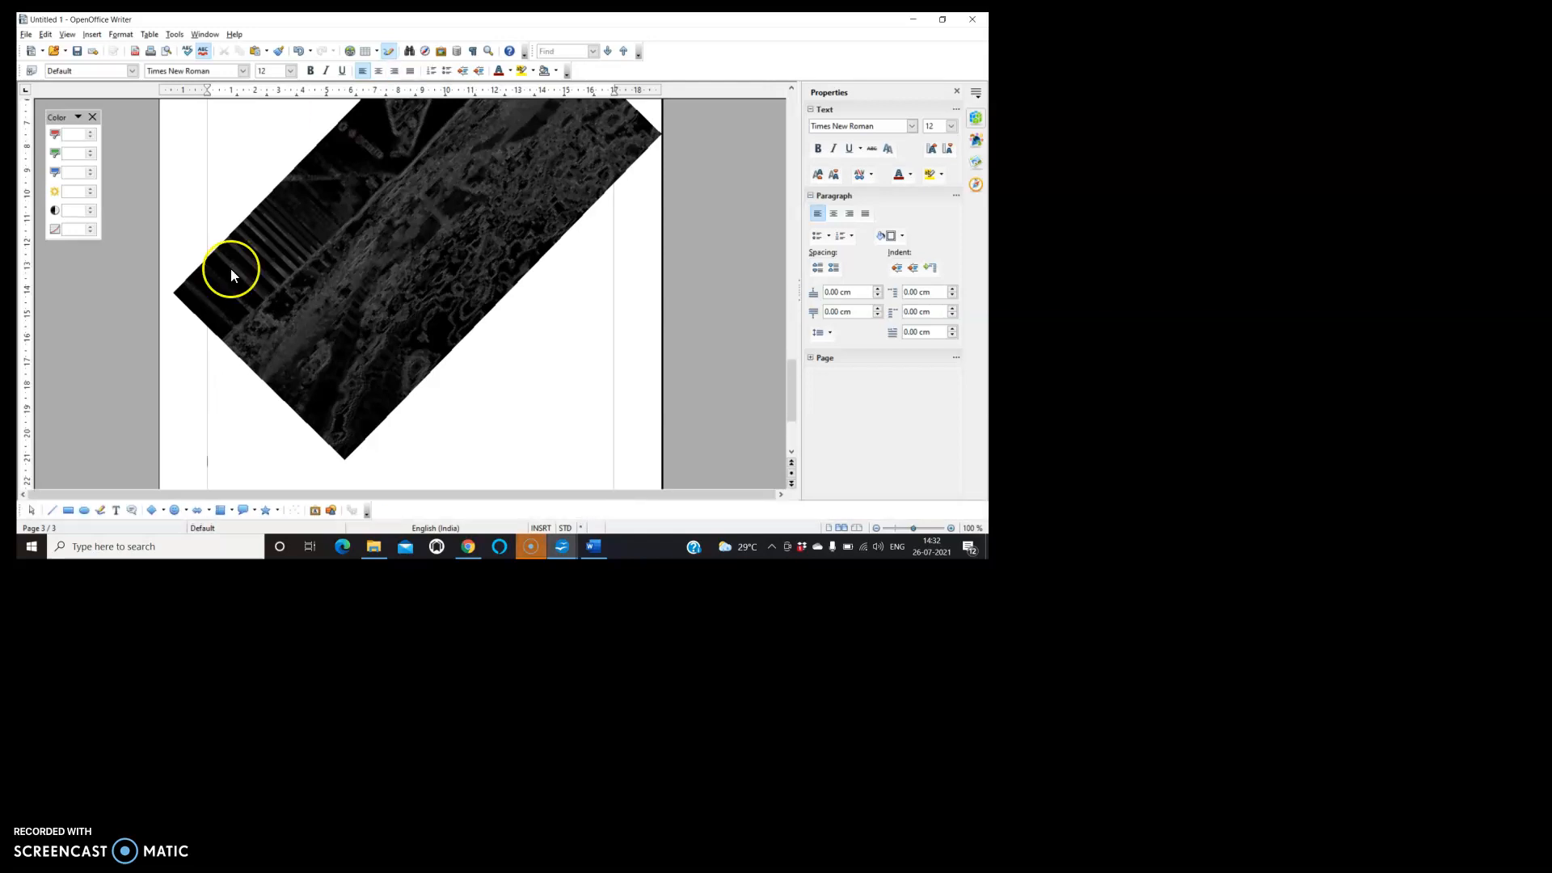
{"action": "left_click", "coordinate": [366, 513]}
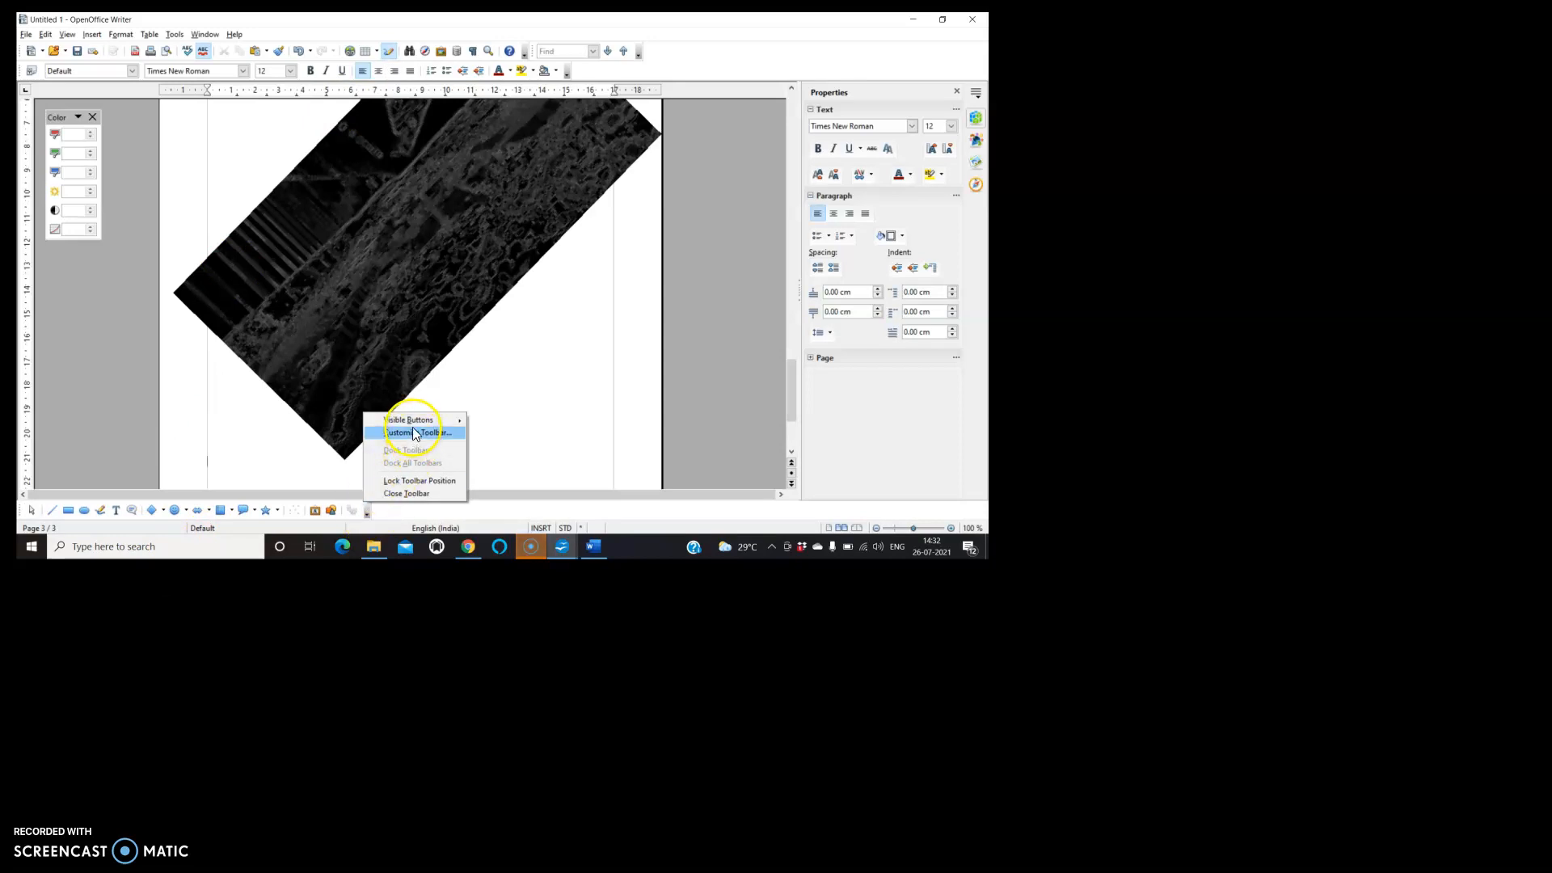
{"action": "mouse_move", "coordinate": [413, 424]}
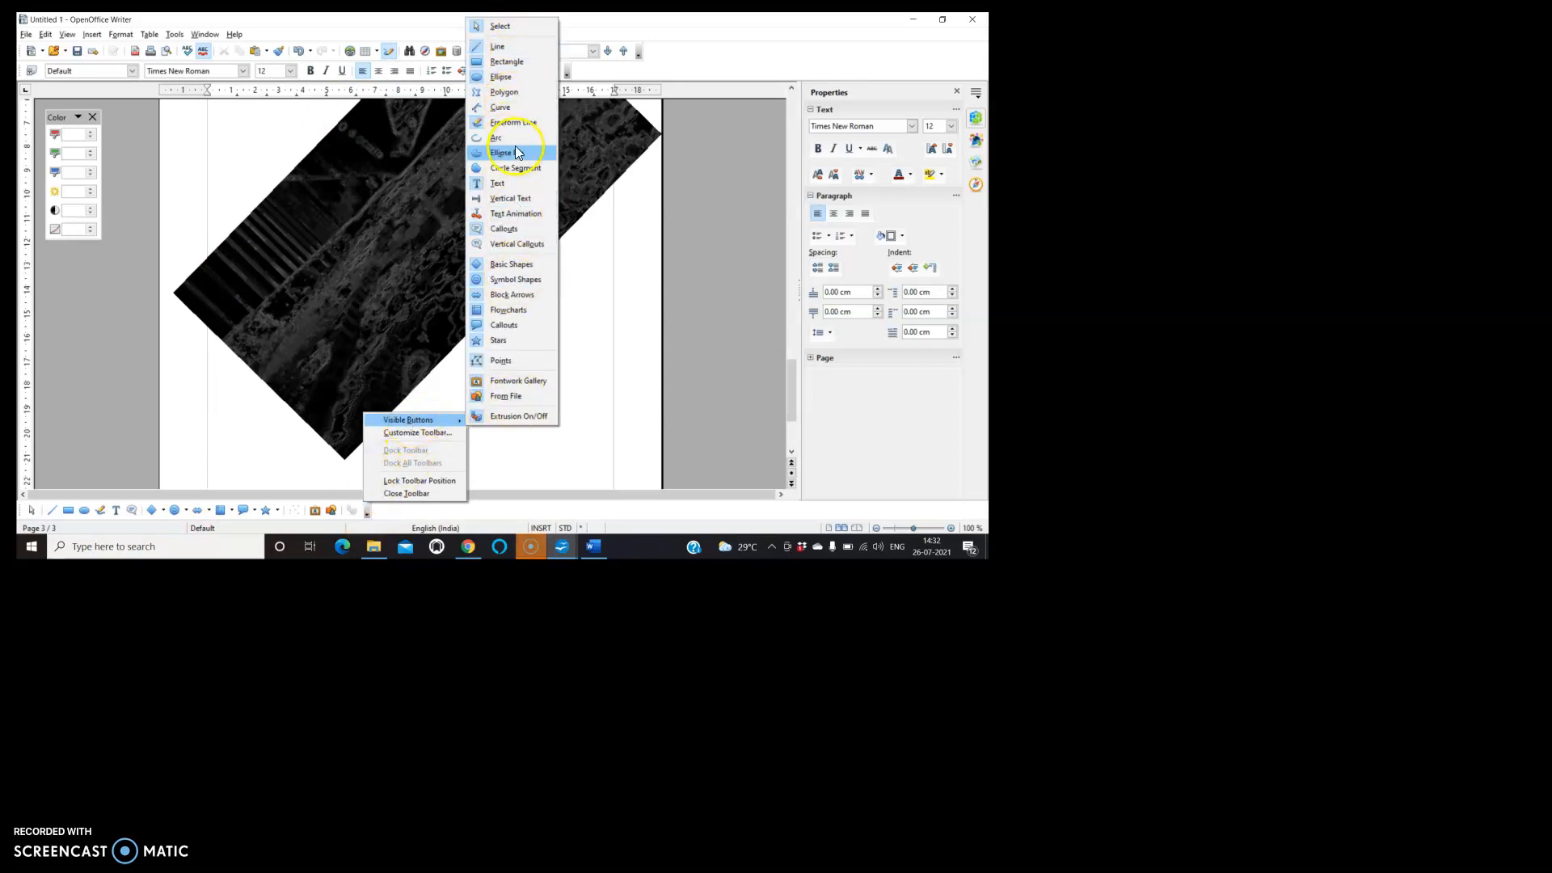
{"action": "left_click", "coordinate": [511, 280]}
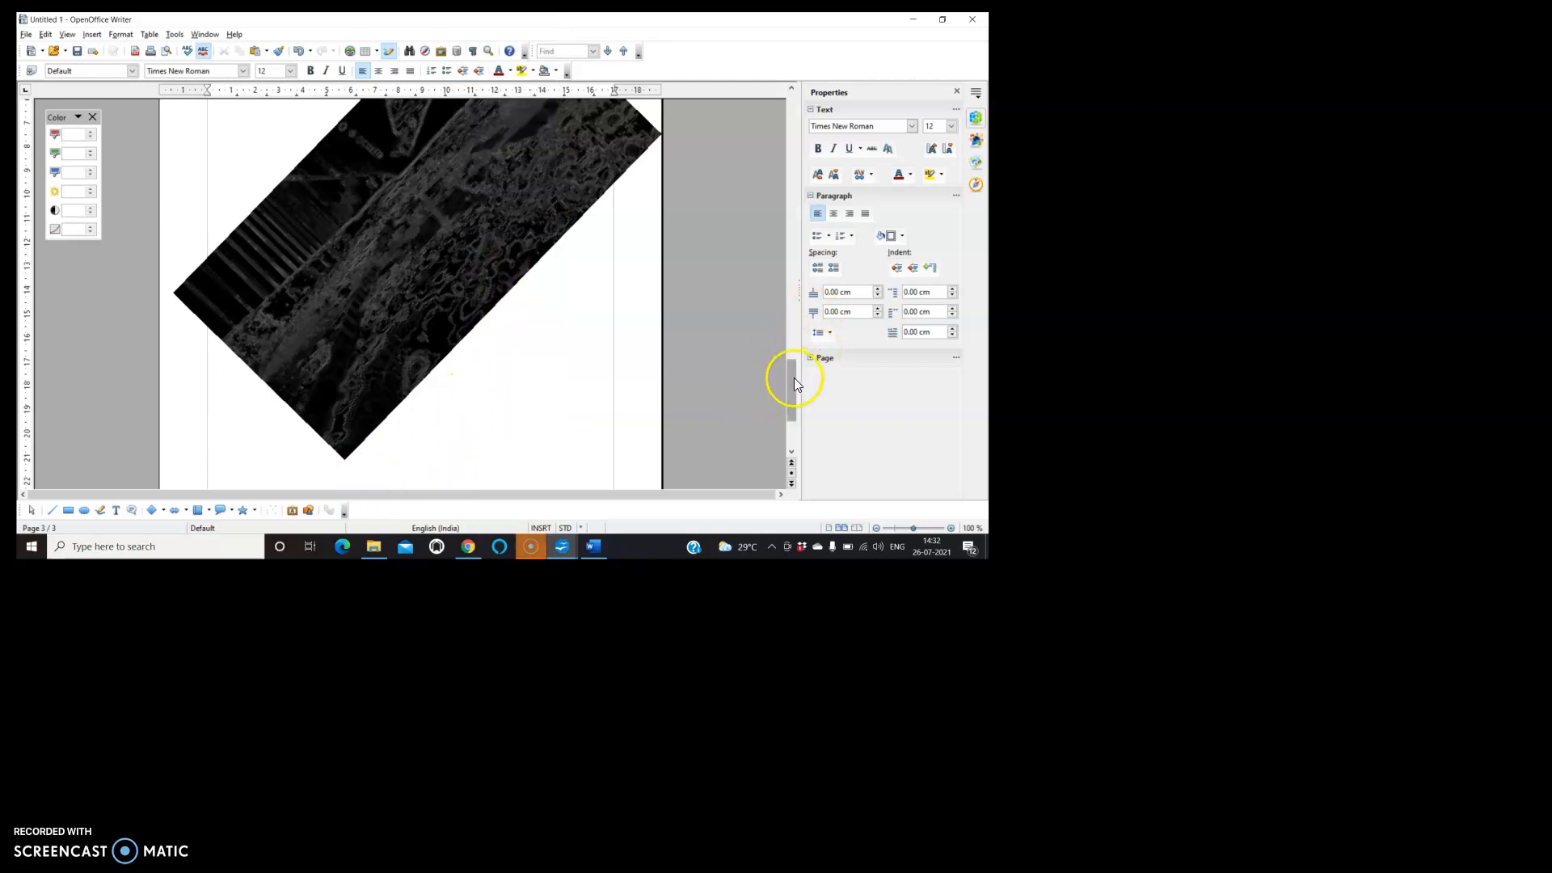
- Remove Basic Shapes from the visible drawing tools
{"action": "left_click_drag", "start_coordinate": [794, 377], "coordinate": [789, 419]}
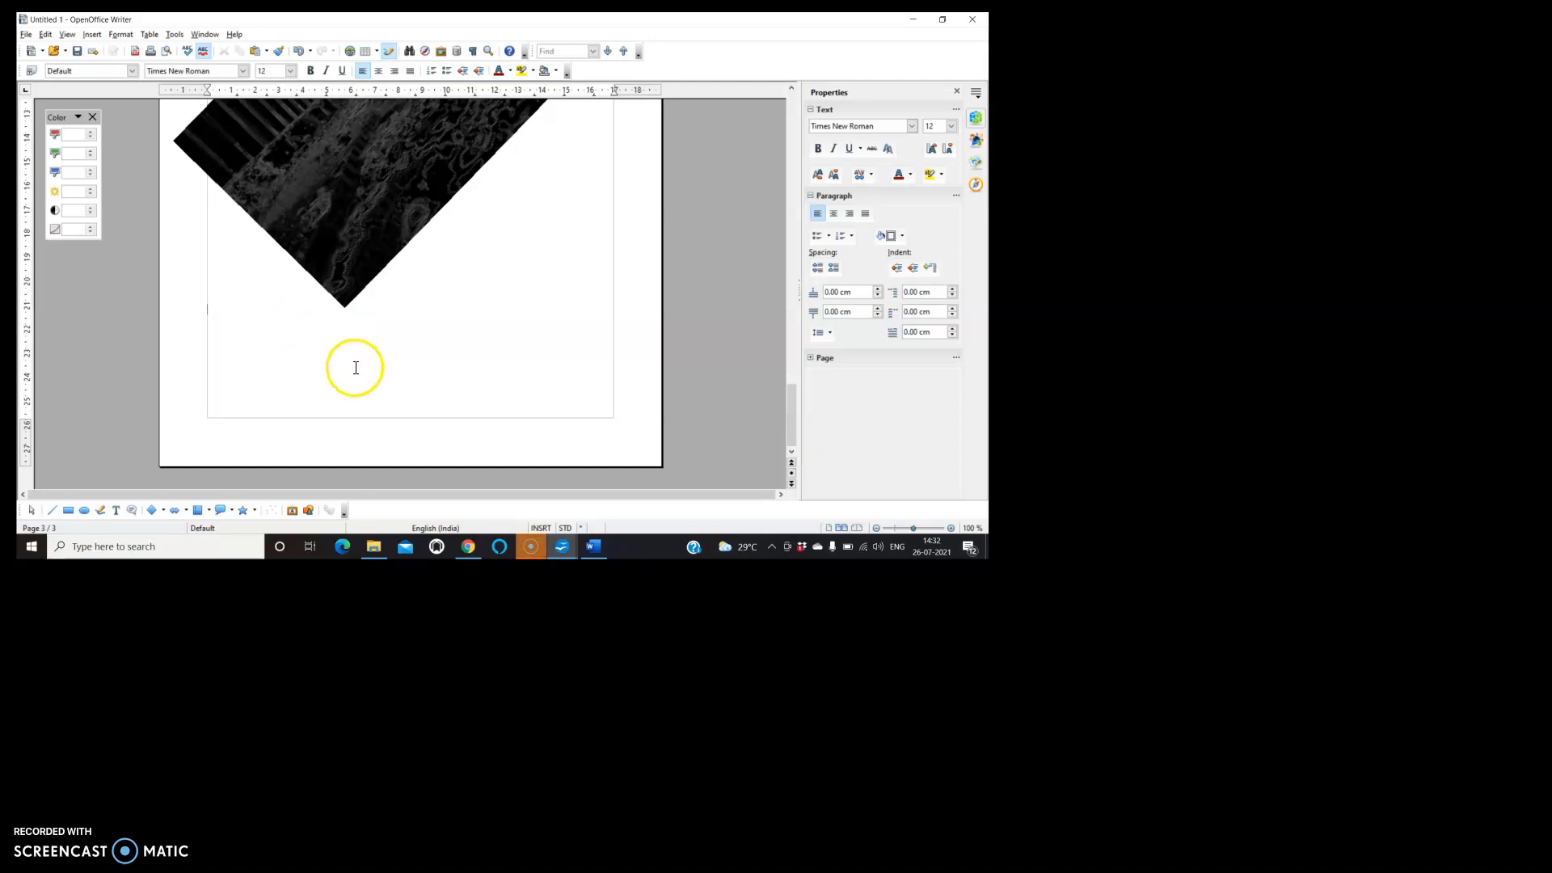
{"action": "left_click", "coordinate": [344, 514]}
{"action": "left_click", "coordinate": [304, 514]}
{"action": "left_click", "coordinate": [344, 513]}
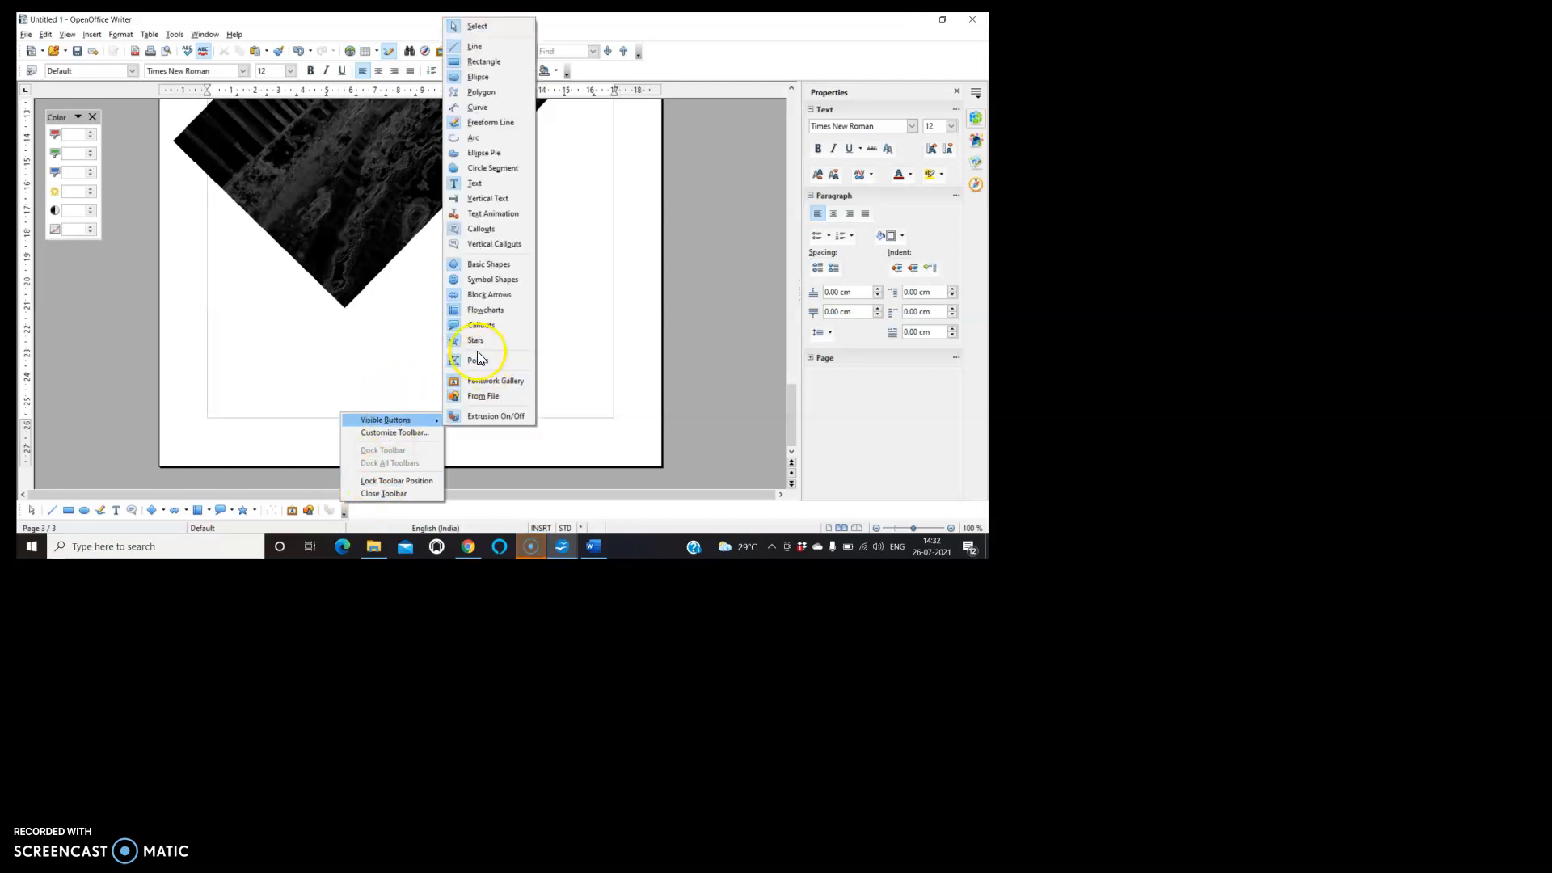
{"action": "left_click", "coordinate": [480, 263]}
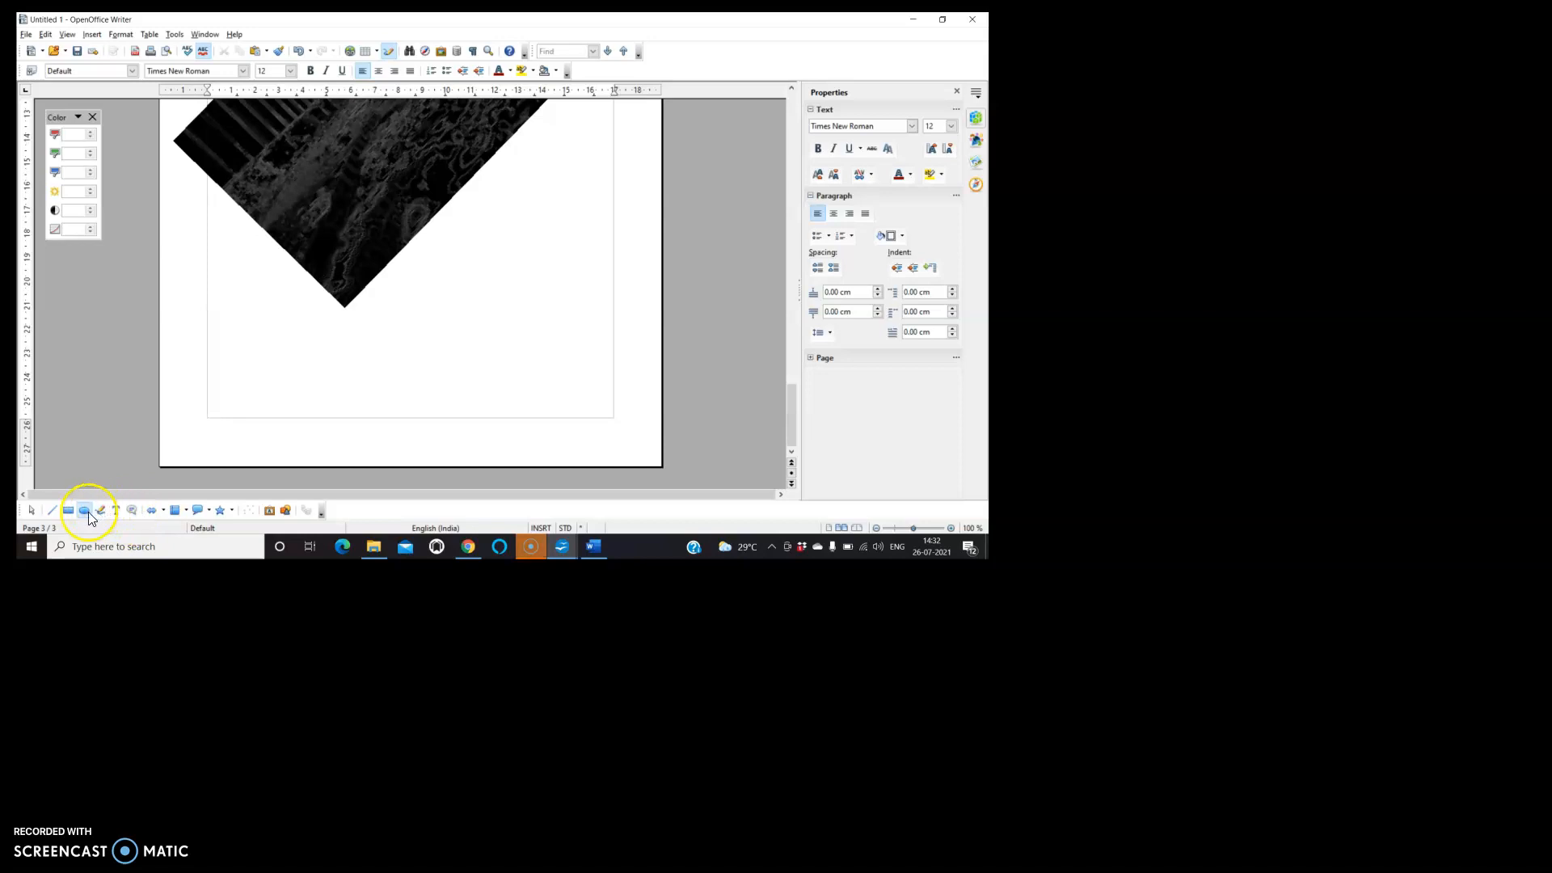
- Add the Polygon tool to the visible drawing tools
{"action": "left_click", "coordinate": [322, 511]}
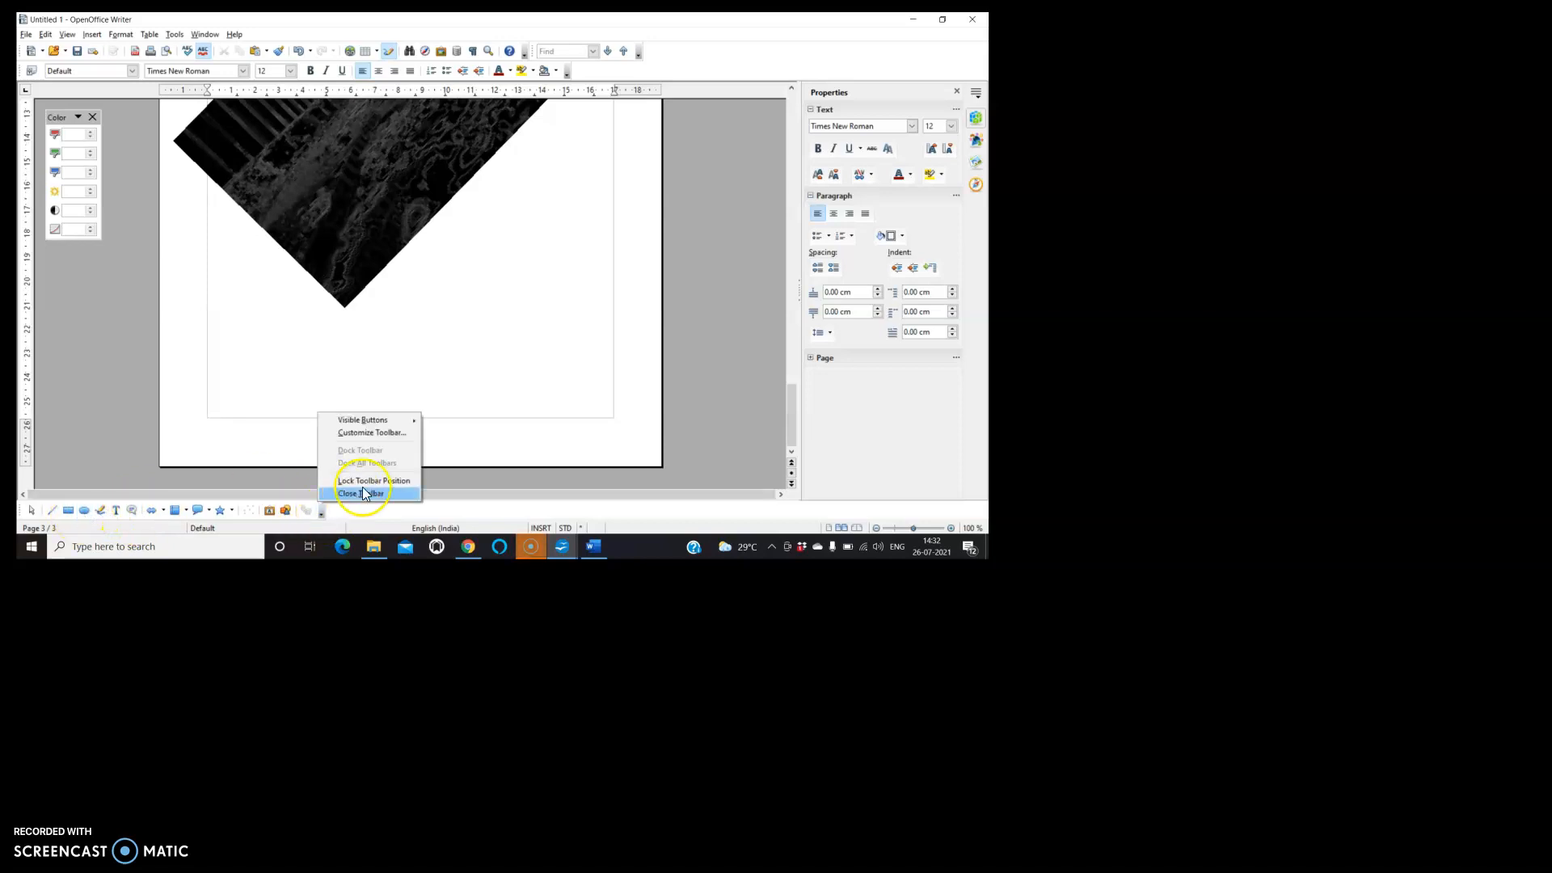
{"action": "mouse_move", "coordinate": [363, 420]}
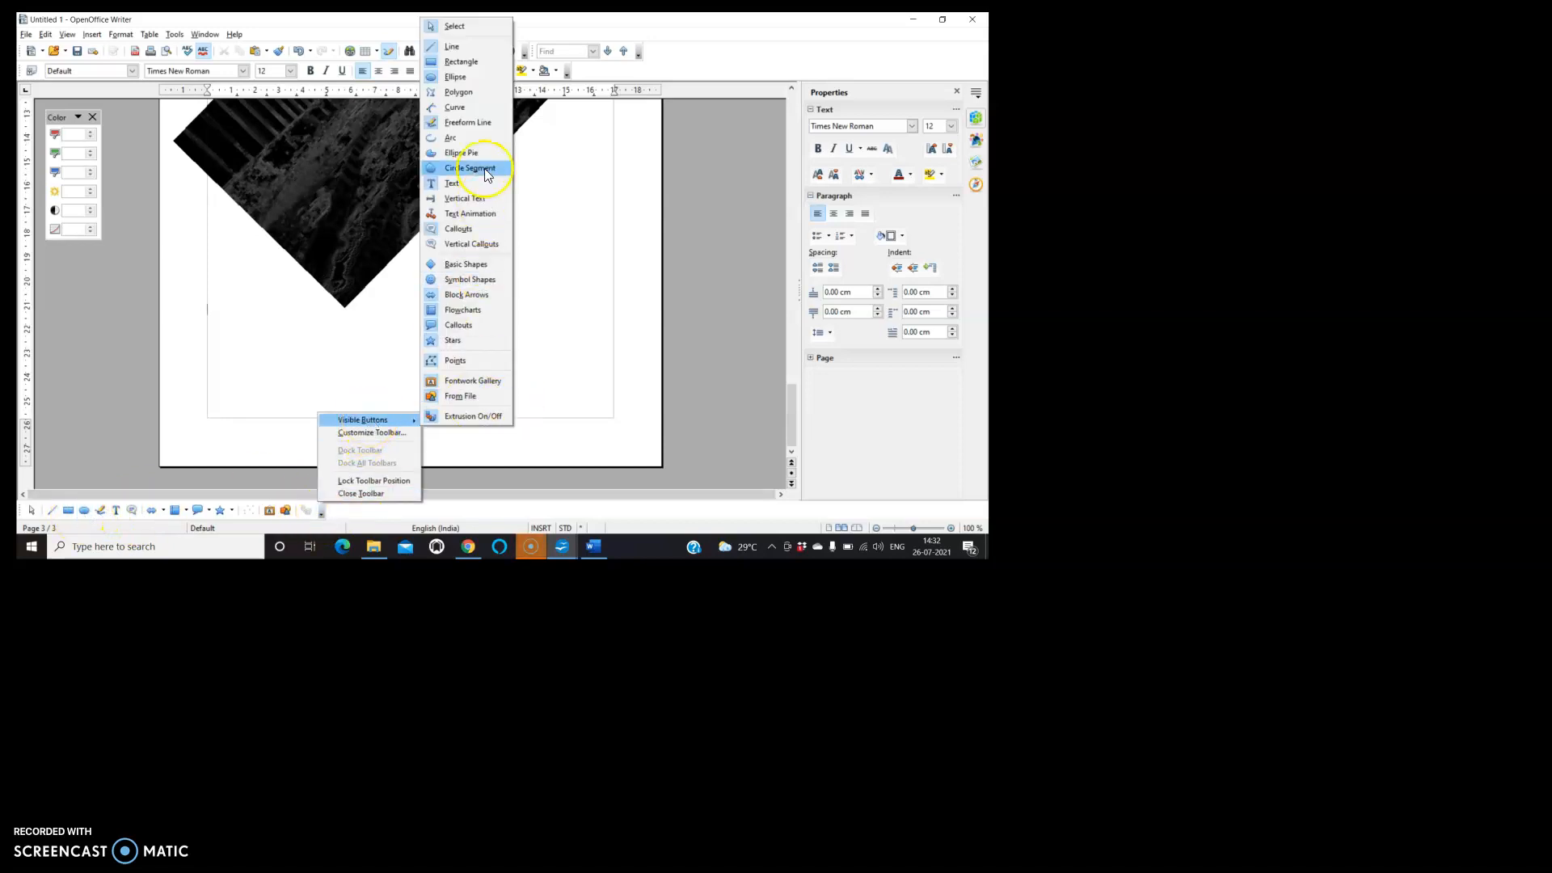
{"action": "left_click", "coordinate": [454, 93]}
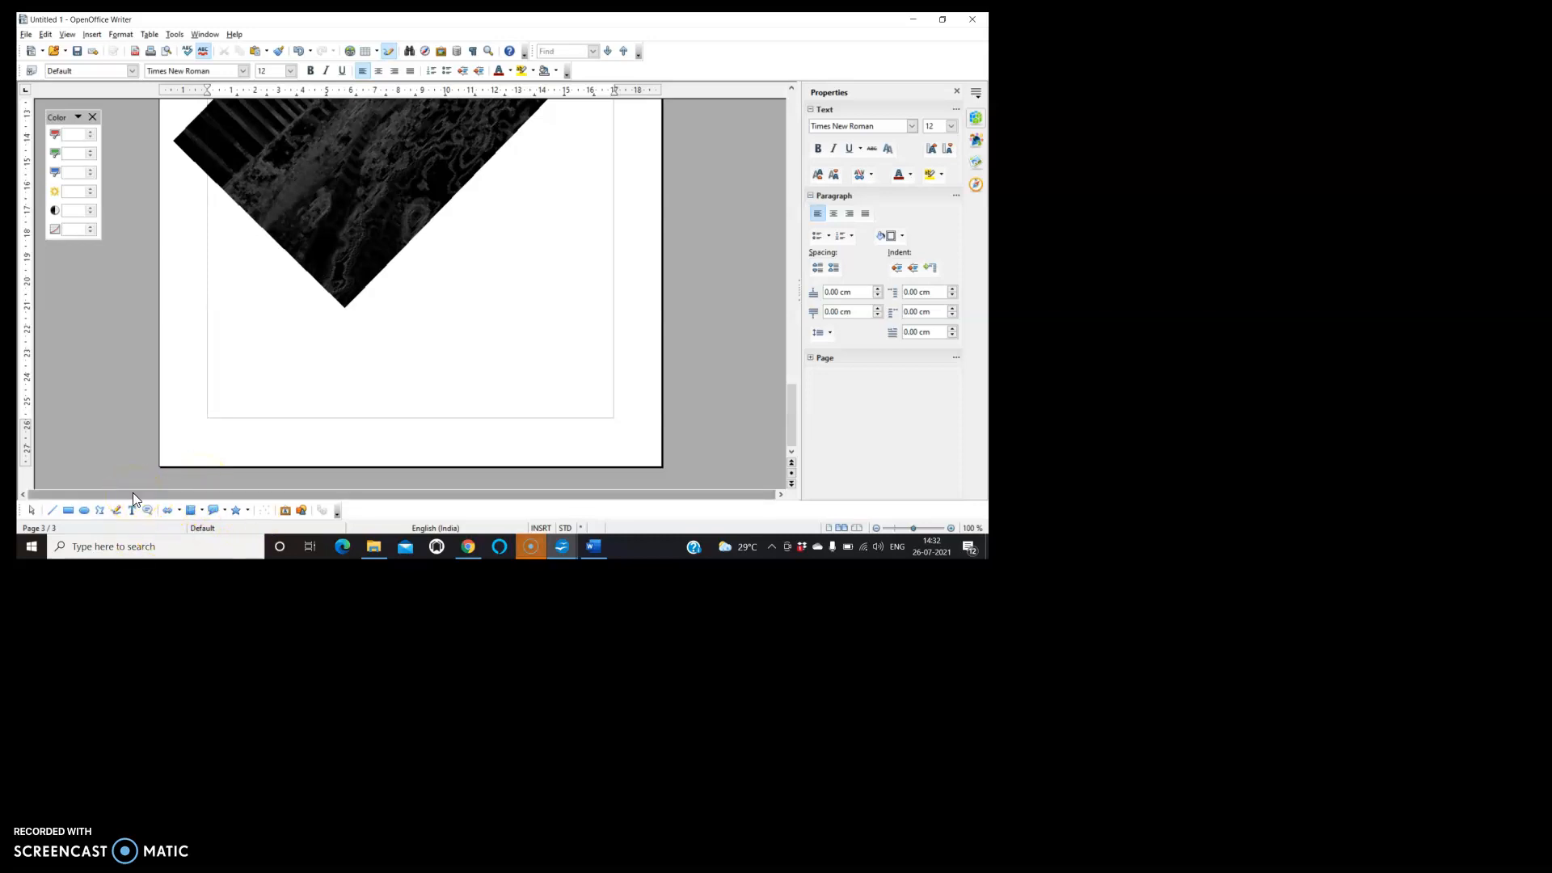
- Draw a horizontal double-headed block arrow about 7.5 cm wide and 2.9 cm high beneath the rotated picture on page 3
{"action": "left_click", "coordinate": [172, 514]}
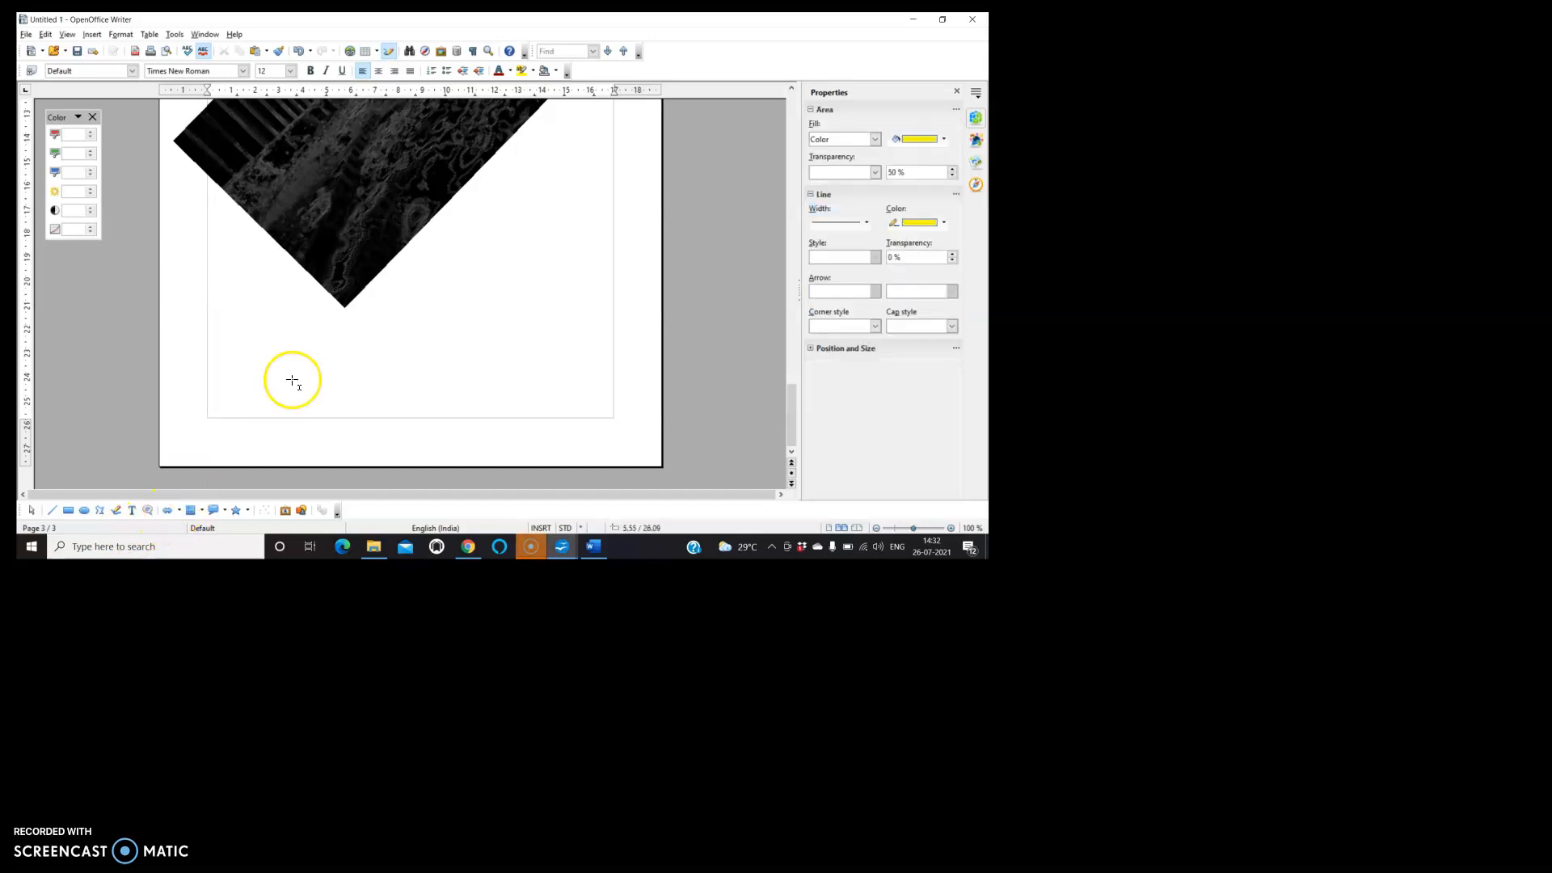
{"action": "mouse_move", "coordinate": [282, 351]}
{"action": "left_mouse_down"}
{"action": "mouse_move", "coordinate": [406, 371]}
{"action": "mouse_move", "coordinate": [461, 418]}
{"action": "mouse_move", "coordinate": [353, 376]}
{"action": "left_mouse_up"}
{"action": "left_click", "coordinate": [526, 337]}
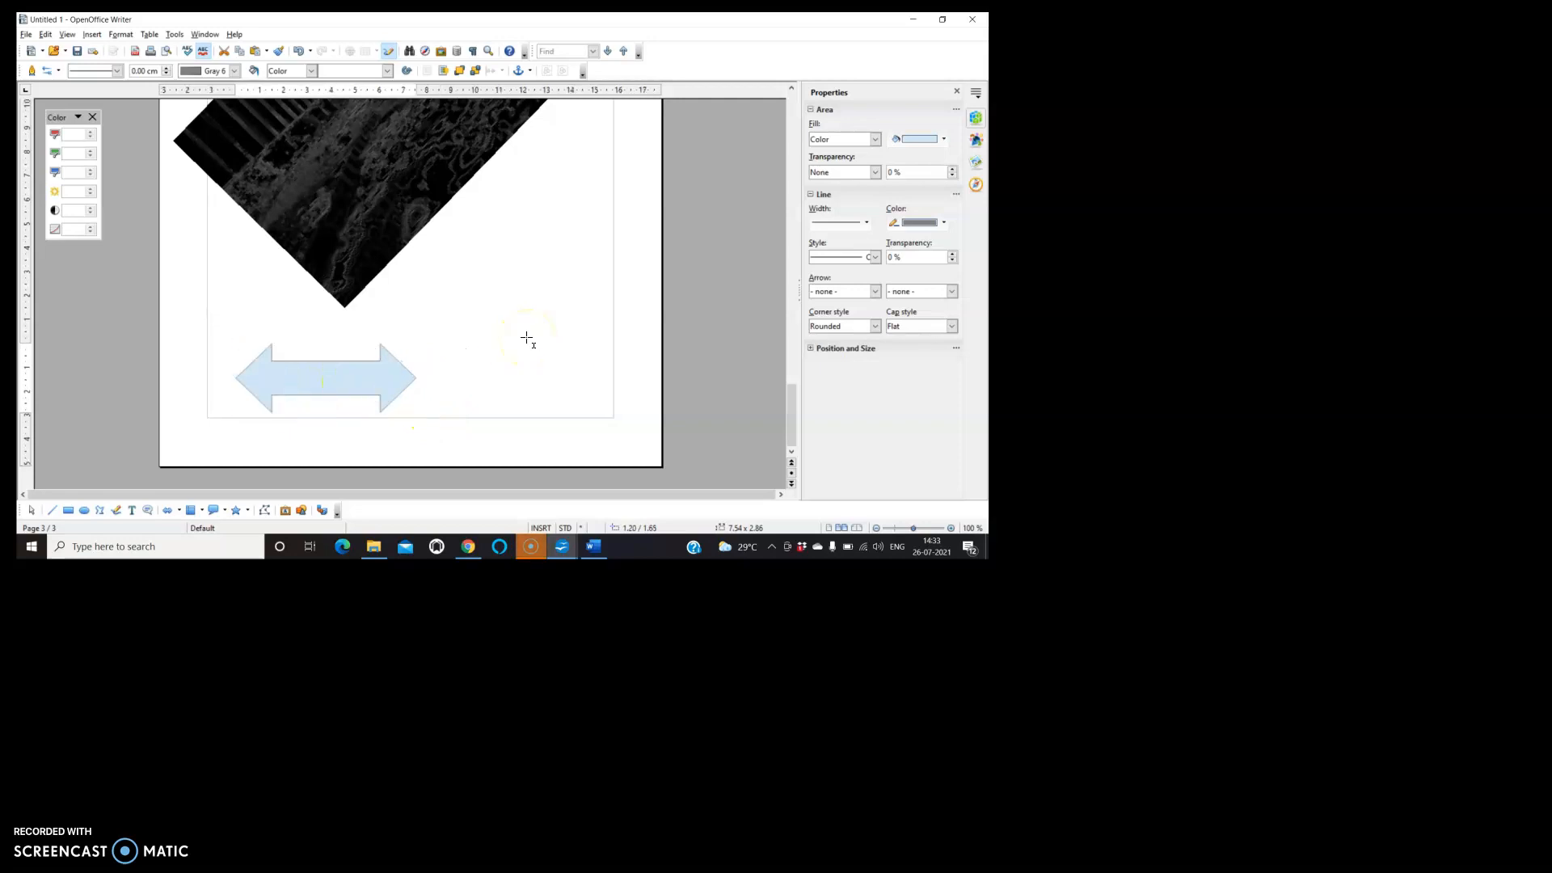
- Draw a five-pointed star about 5.3 cm wide and 5.2 cm high beside the double-headed arrow, and select the arrow
{"action": "left_click", "coordinate": [234, 512]}
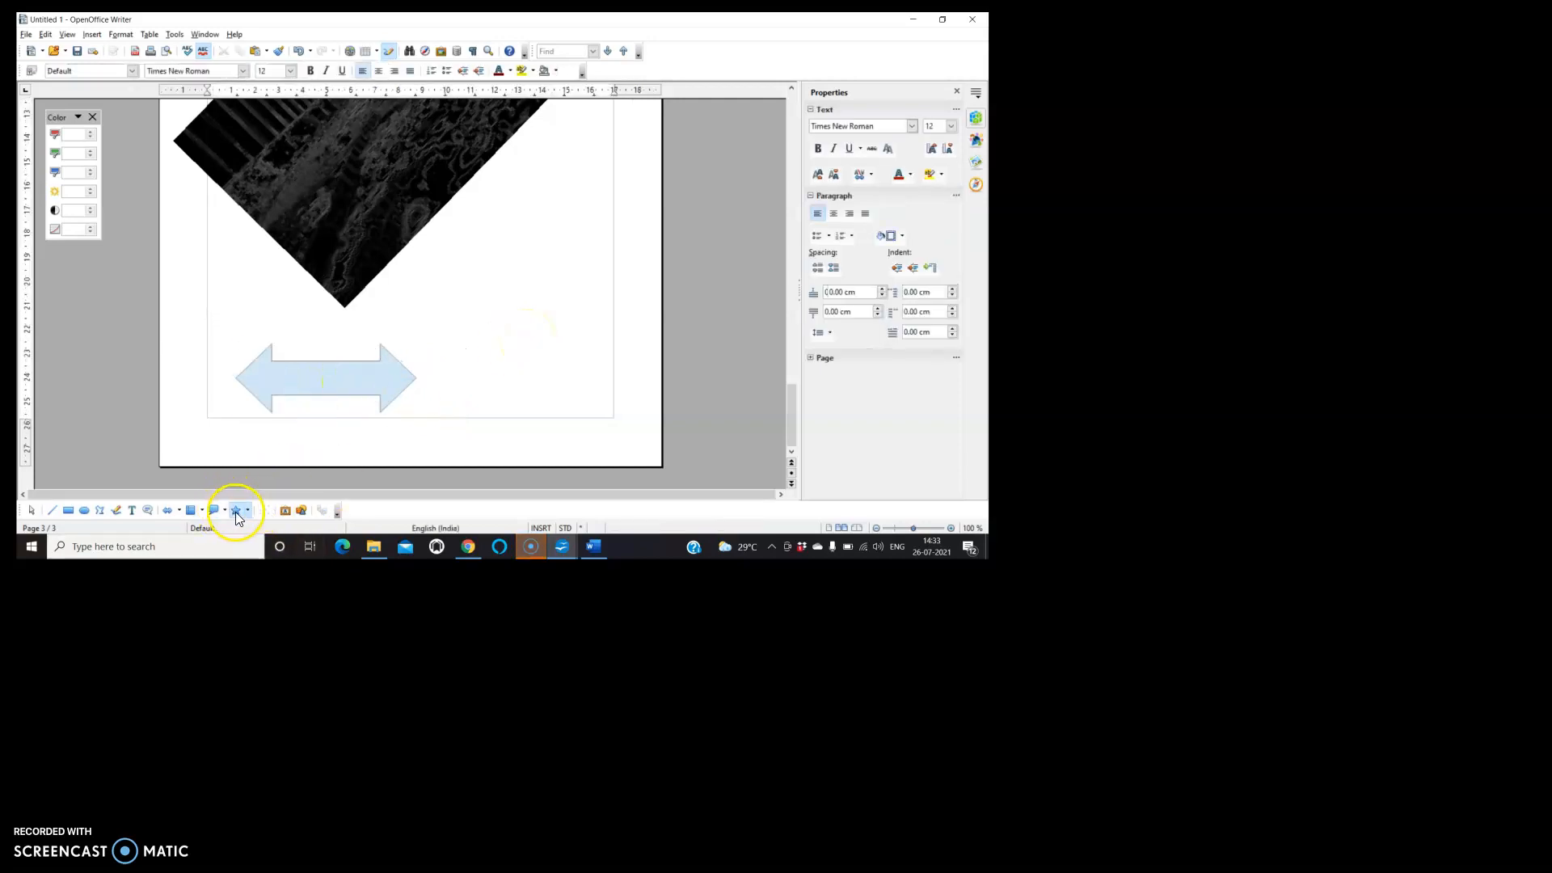
{"action": "left_click_drag", "start_coordinate": [503, 300], "coordinate": [634, 423]}
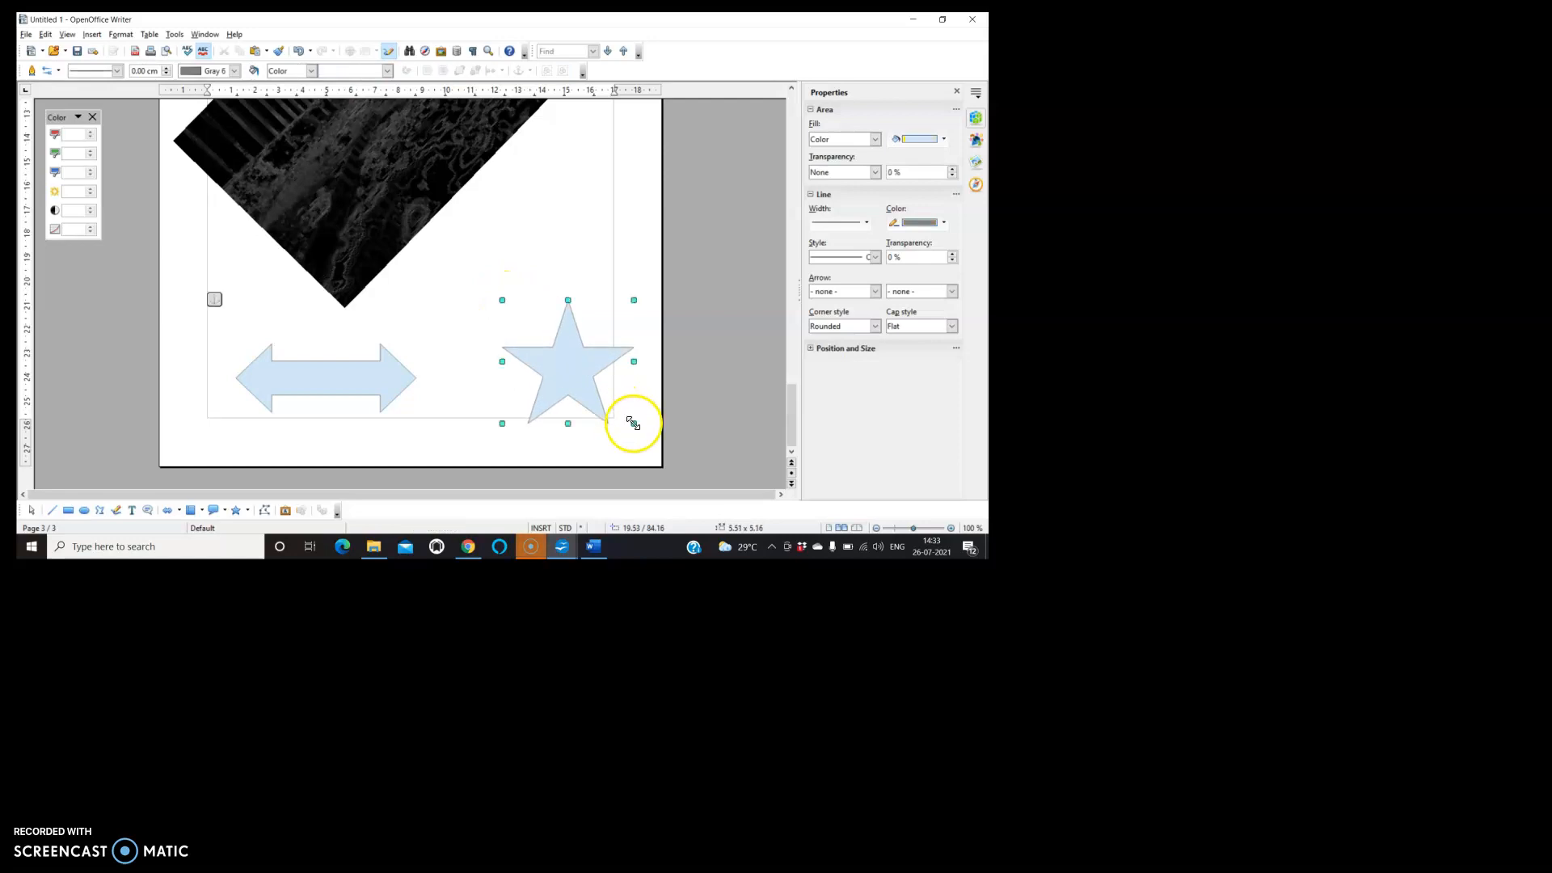
{"action": "left_click", "coordinate": [322, 410]}
{"action": "left_click", "coordinate": [413, 389]}
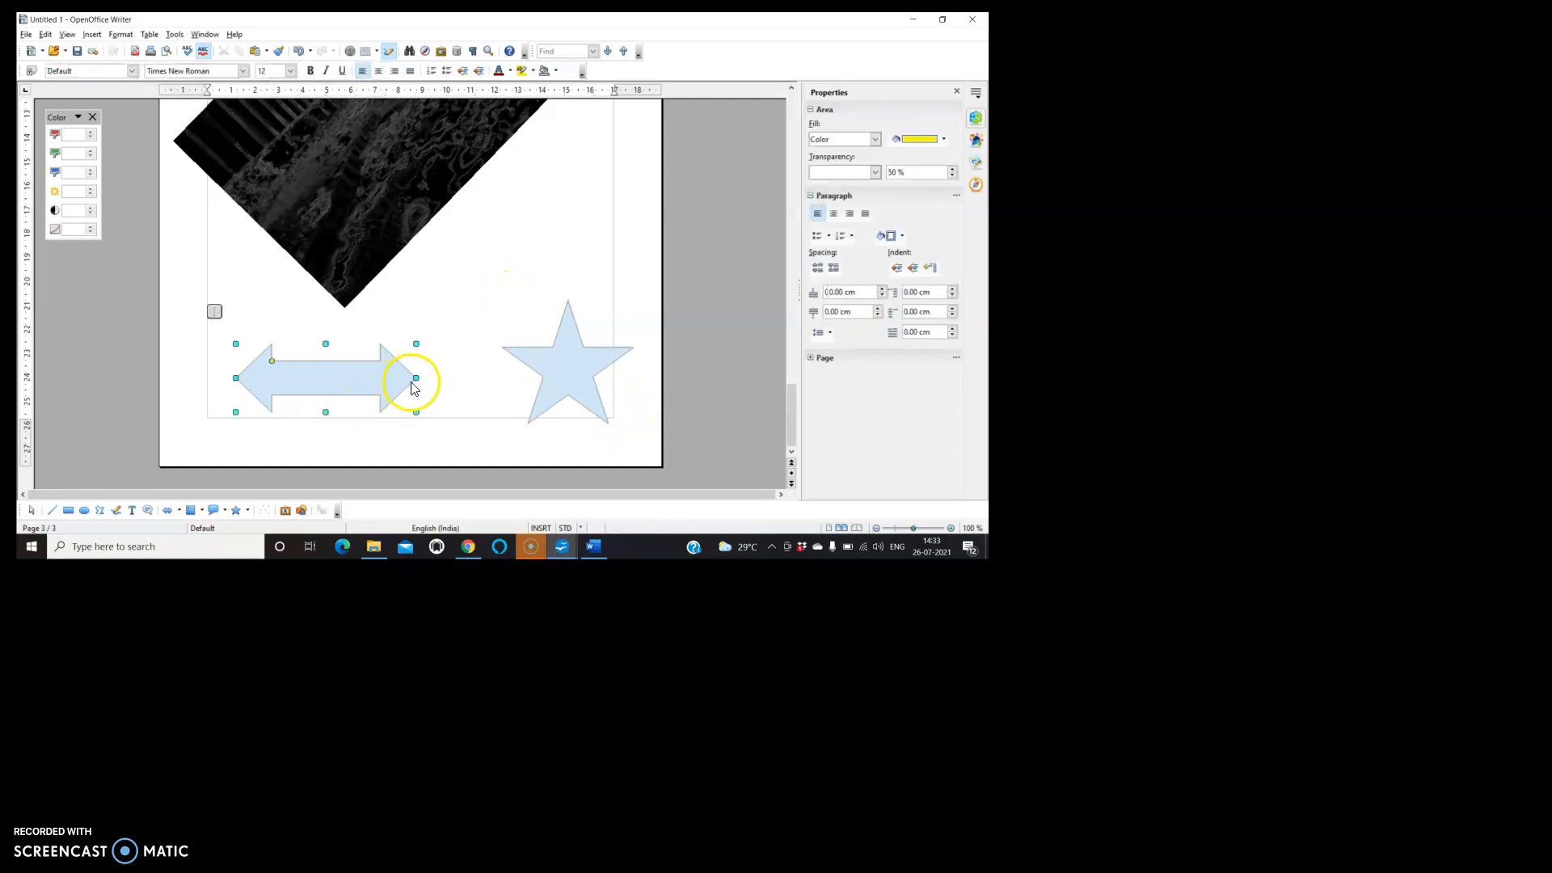